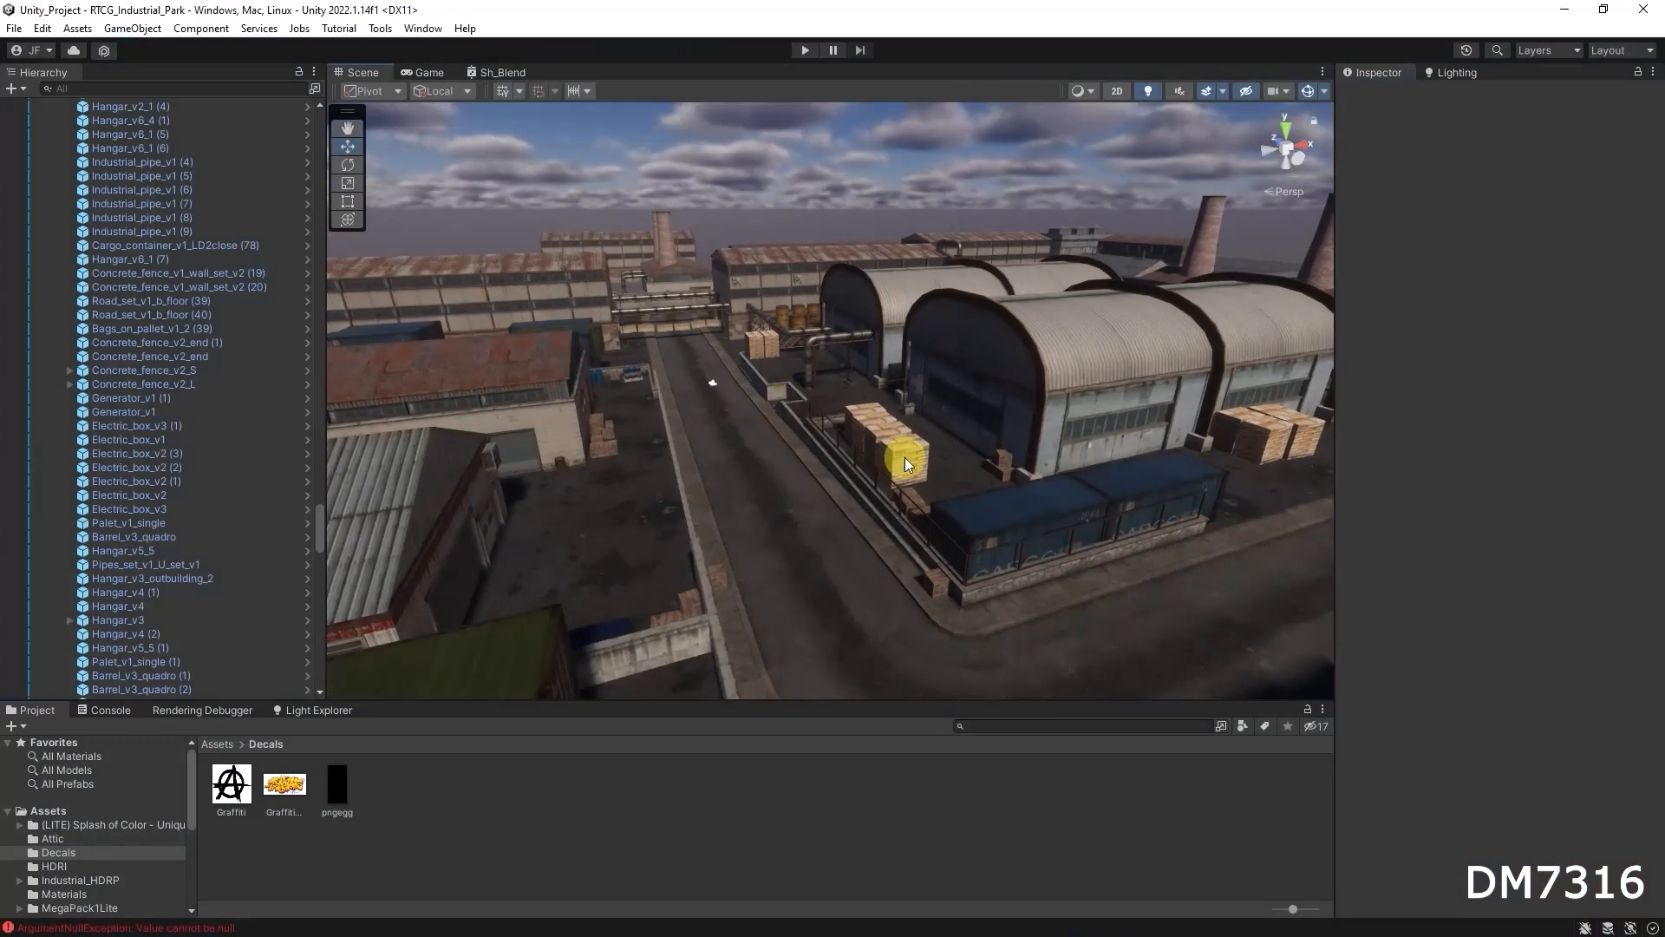
Select the concrete fence wall at the far end of the road and frame it in the scene view
right_drag(904, 464, 727, 458)
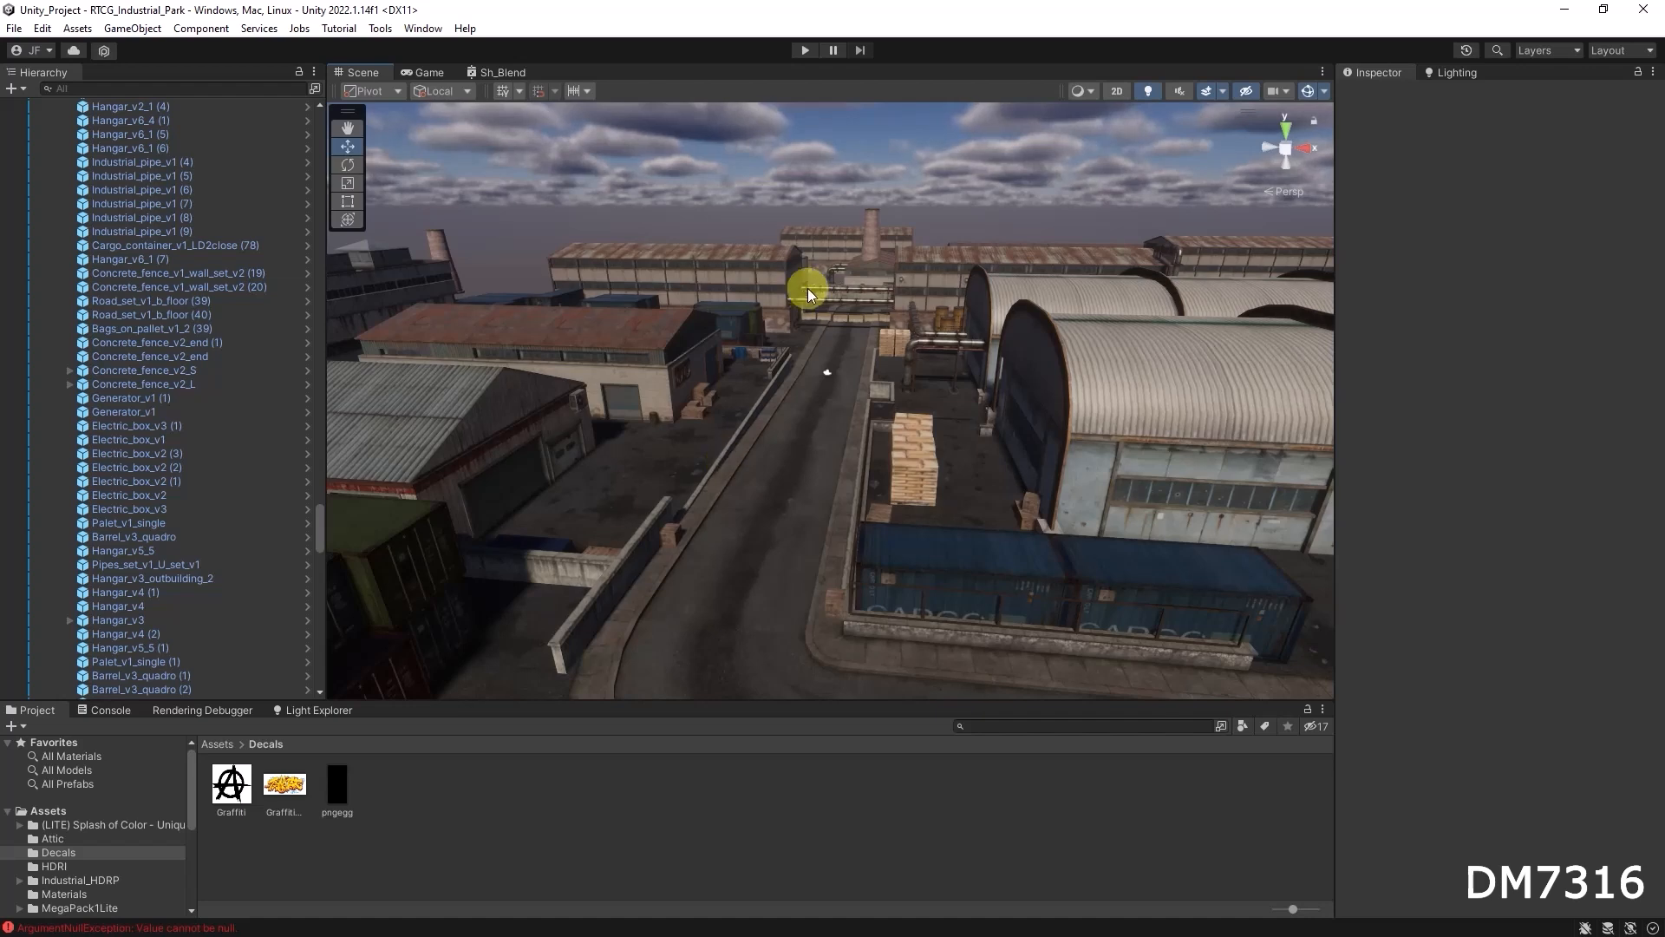
click(853, 299)
key(f)
right_drag(862, 352, 764, 396)
key(w)
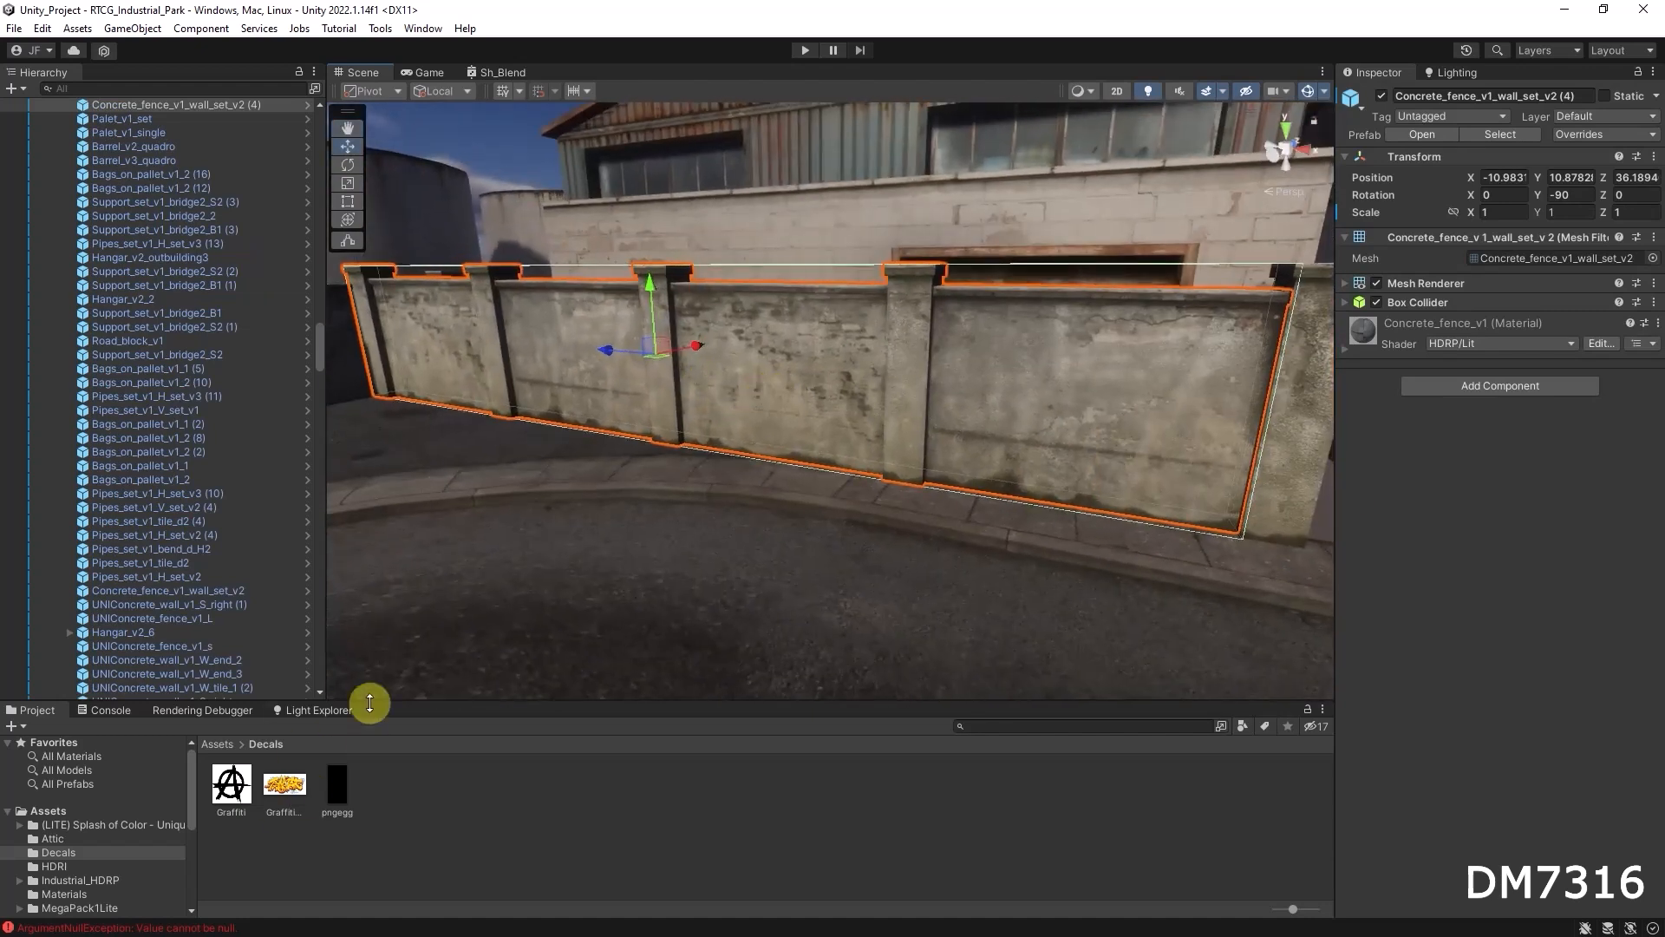
Enlarge the asset browser and its thumbnails, and go through the three textures in the Decals folder
drag(372, 701, 372, 646)
click(291, 736)
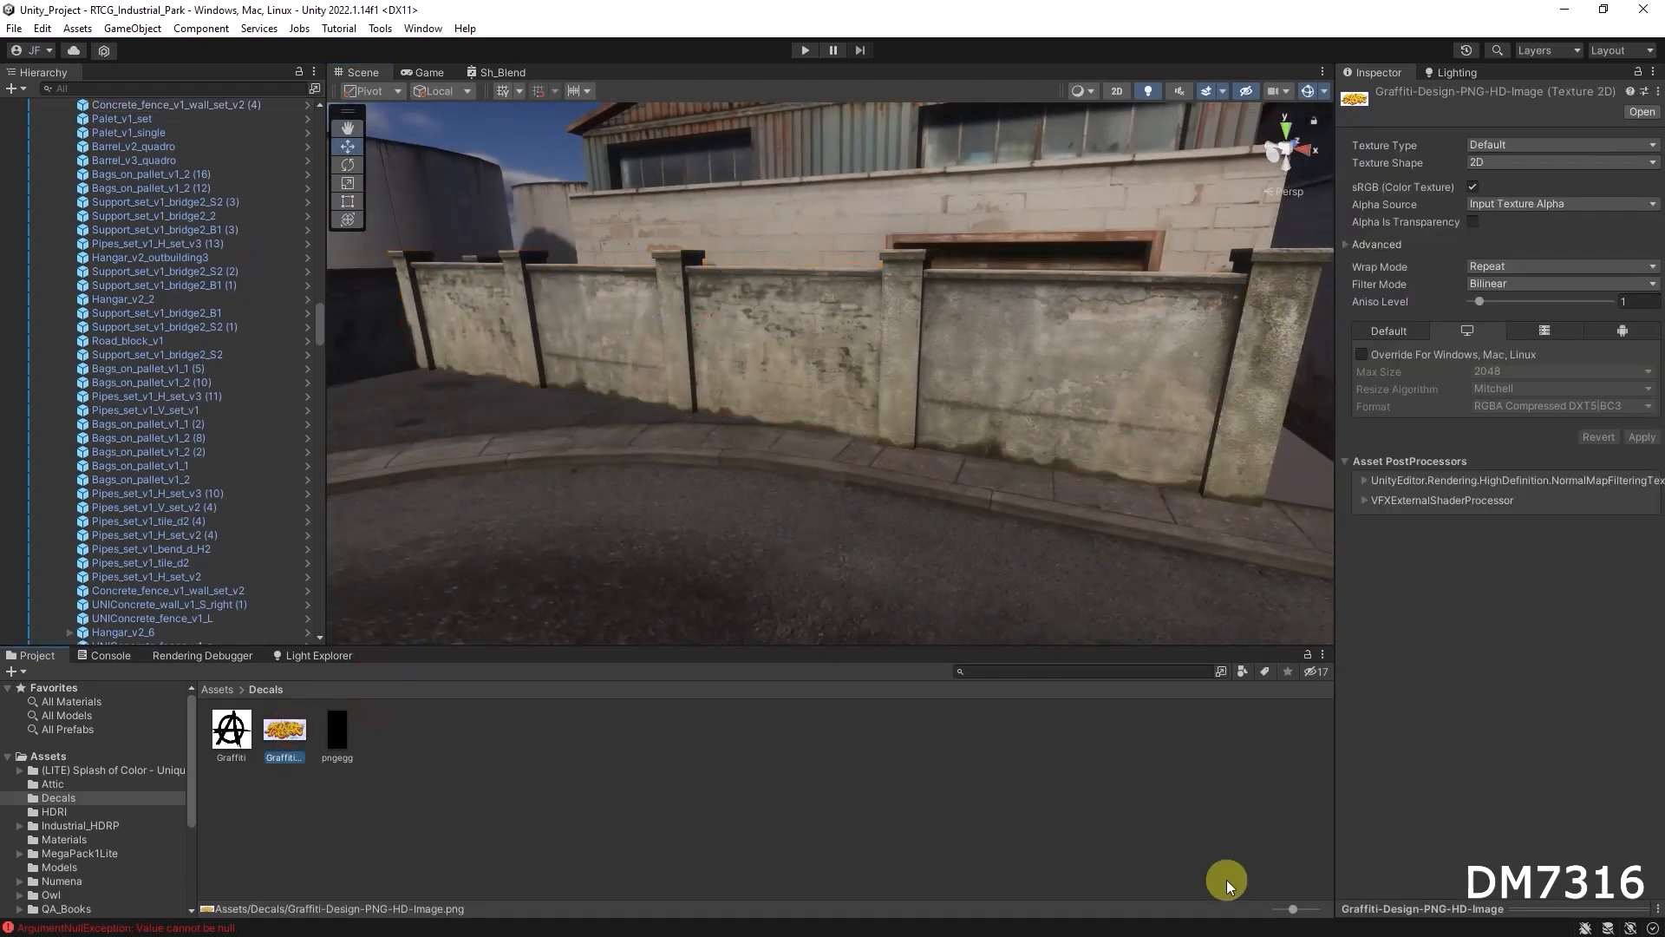
drag(1292, 909, 1335, 912)
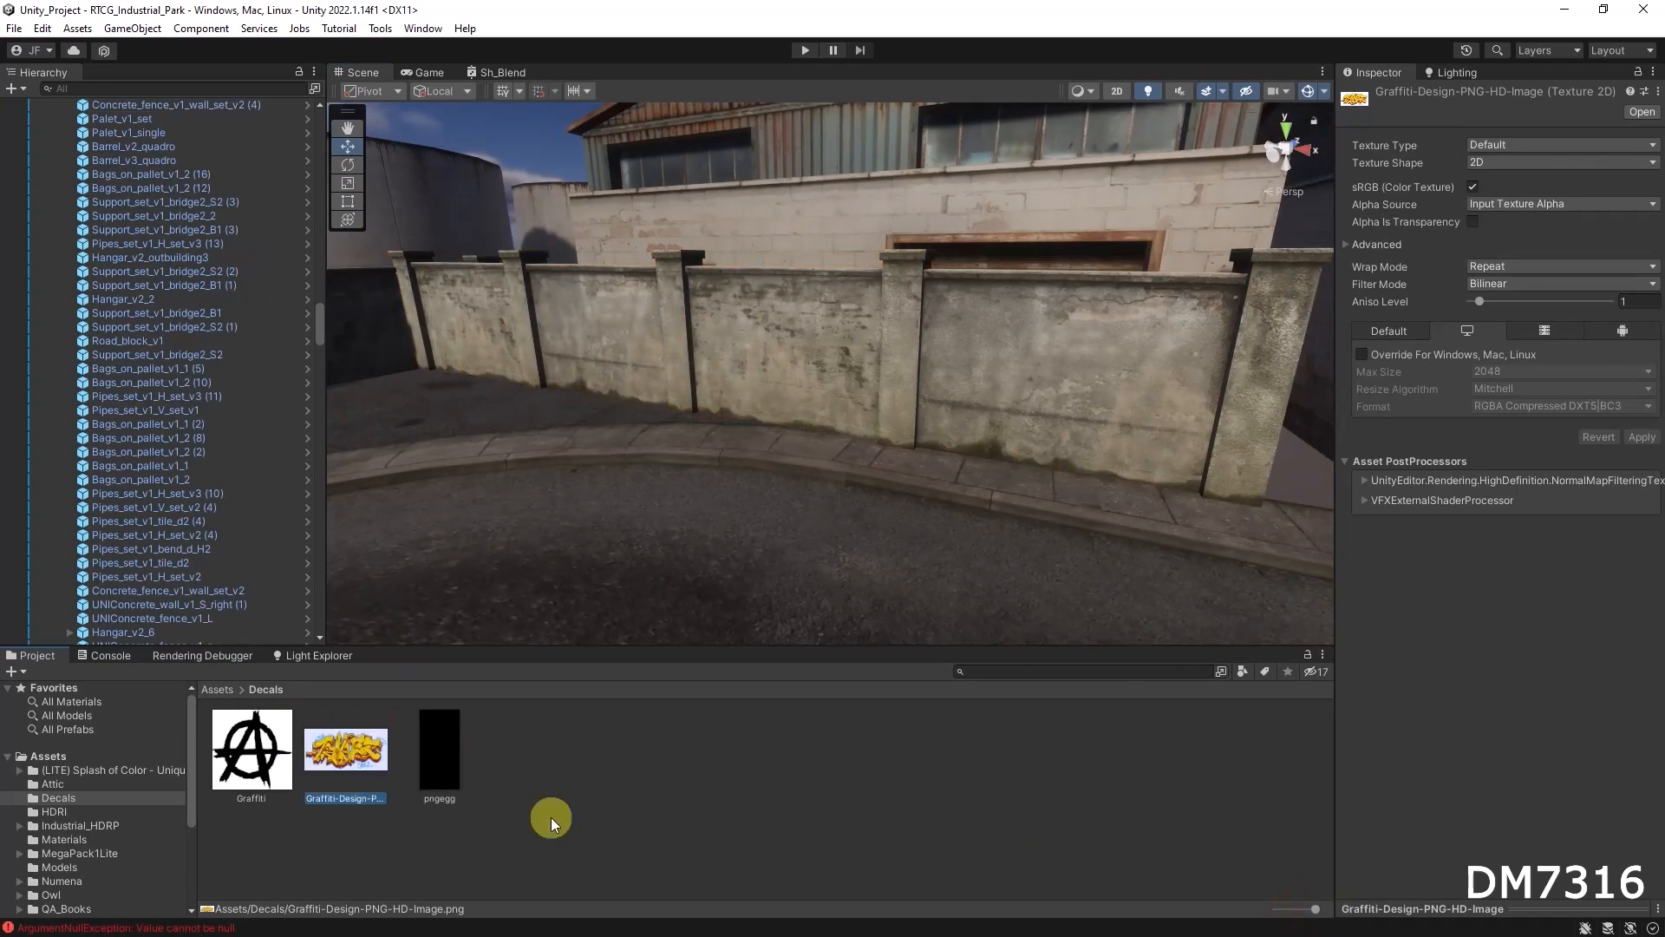
click(243, 739)
click(451, 751)
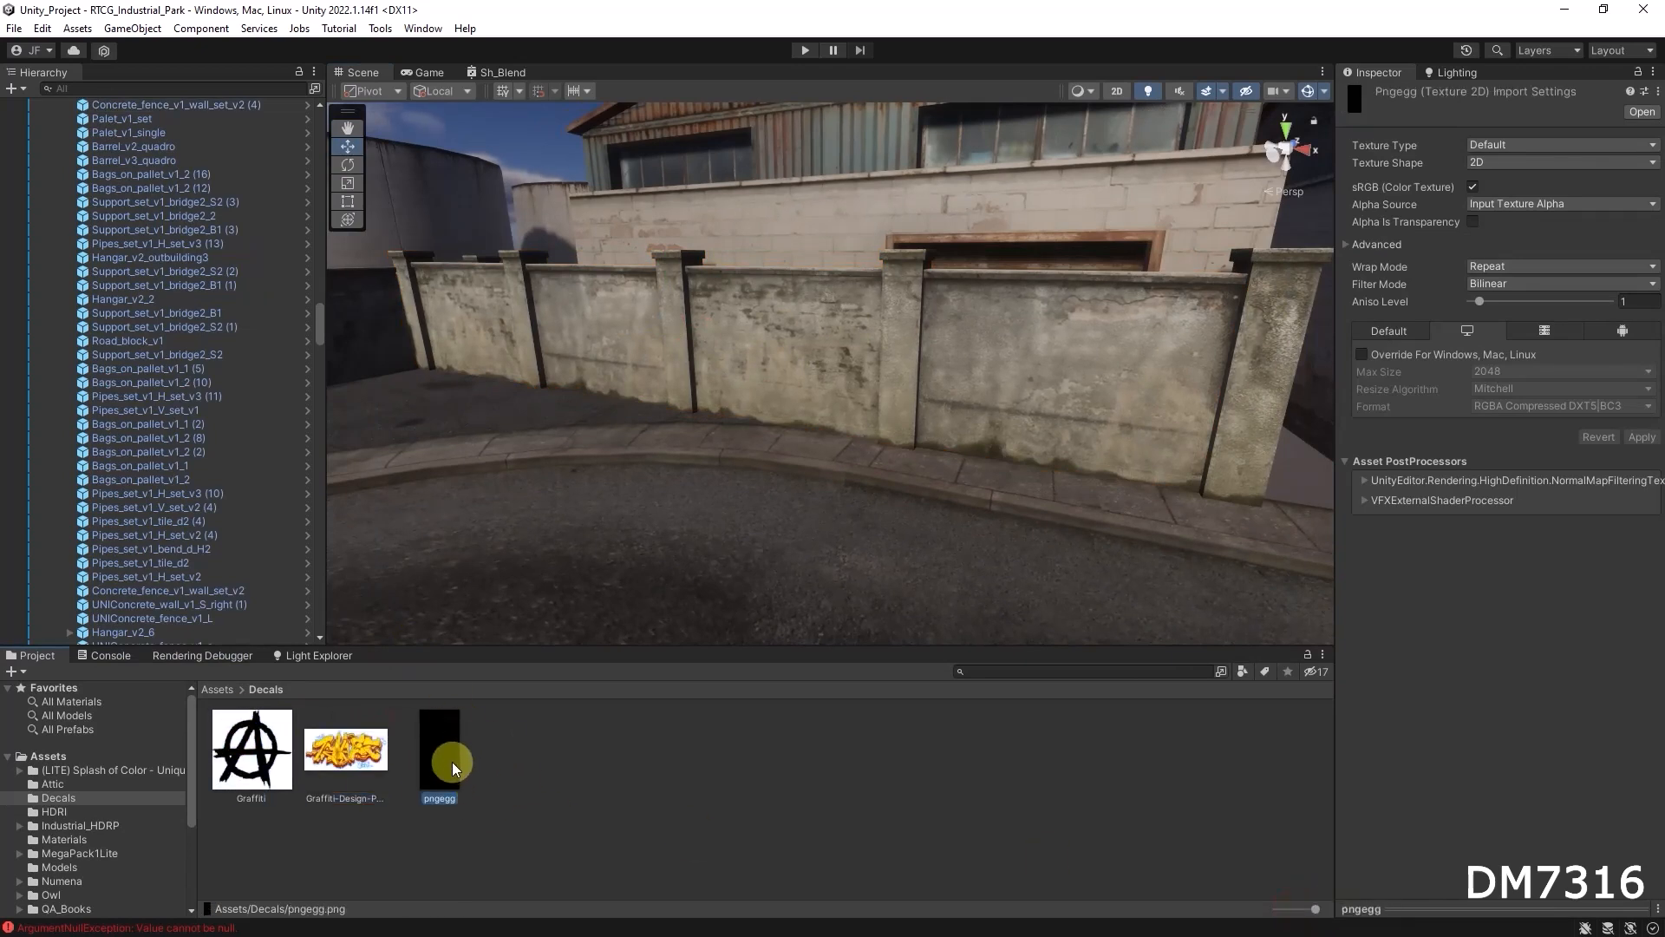
Switch to the Vivaldi browser and examine the web pages offering graffiti, broken wall crack and stain PNG images
key(alt+Tab)
click(704, 508)
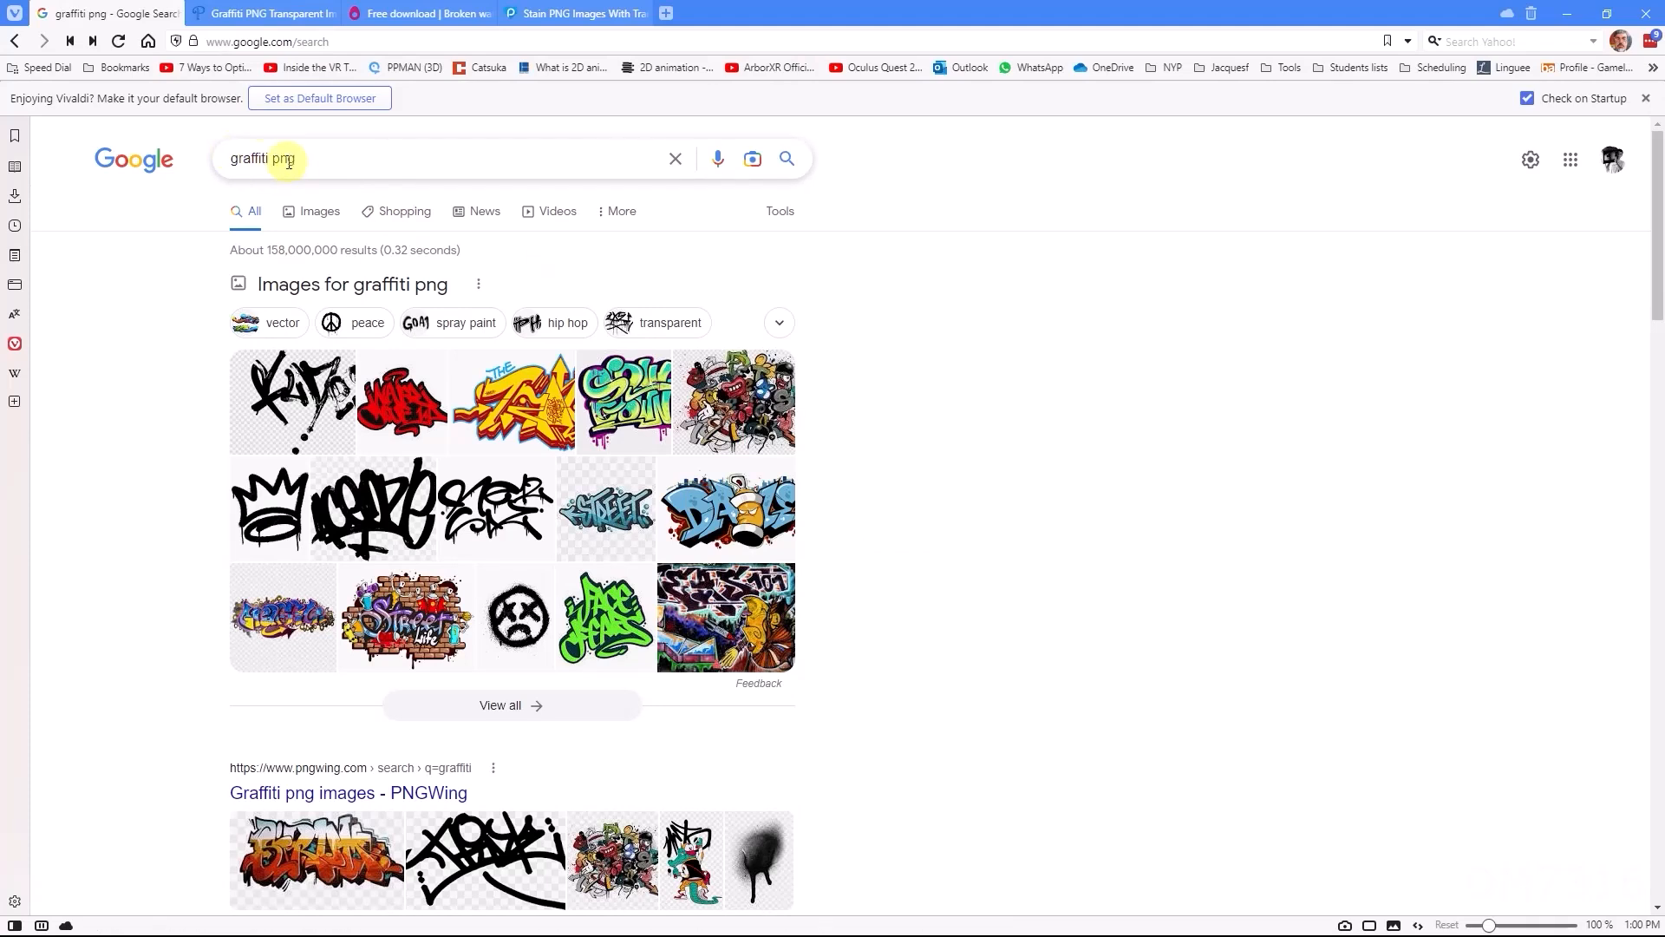
click(256, 16)
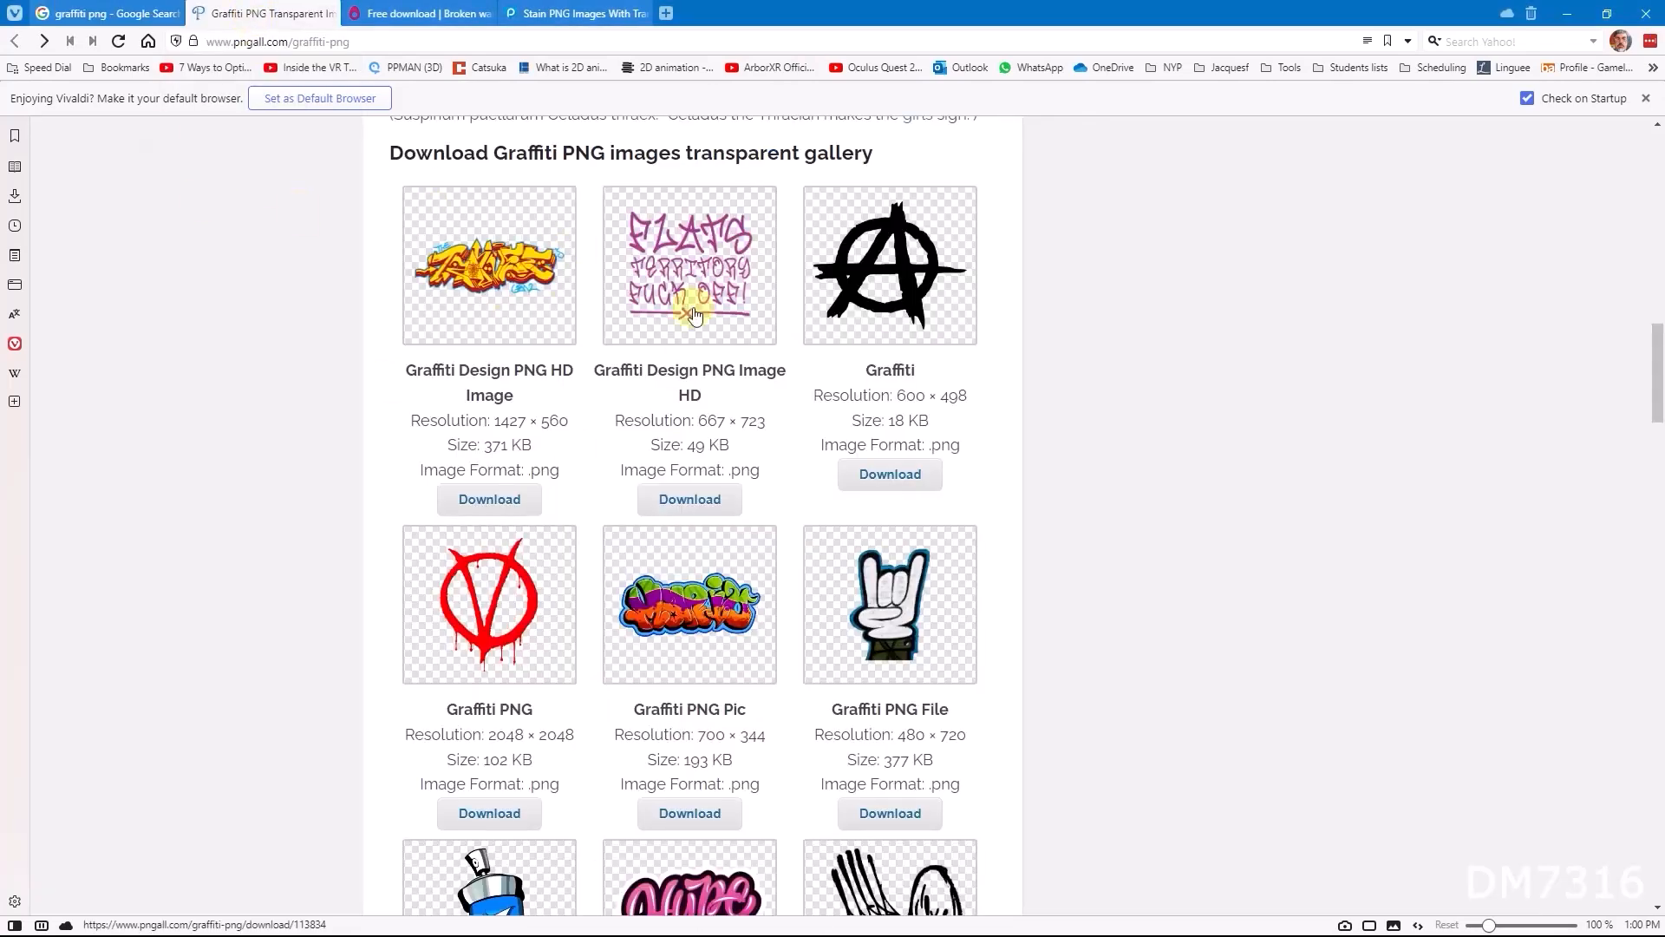
scroll(604, 276, up, 15)
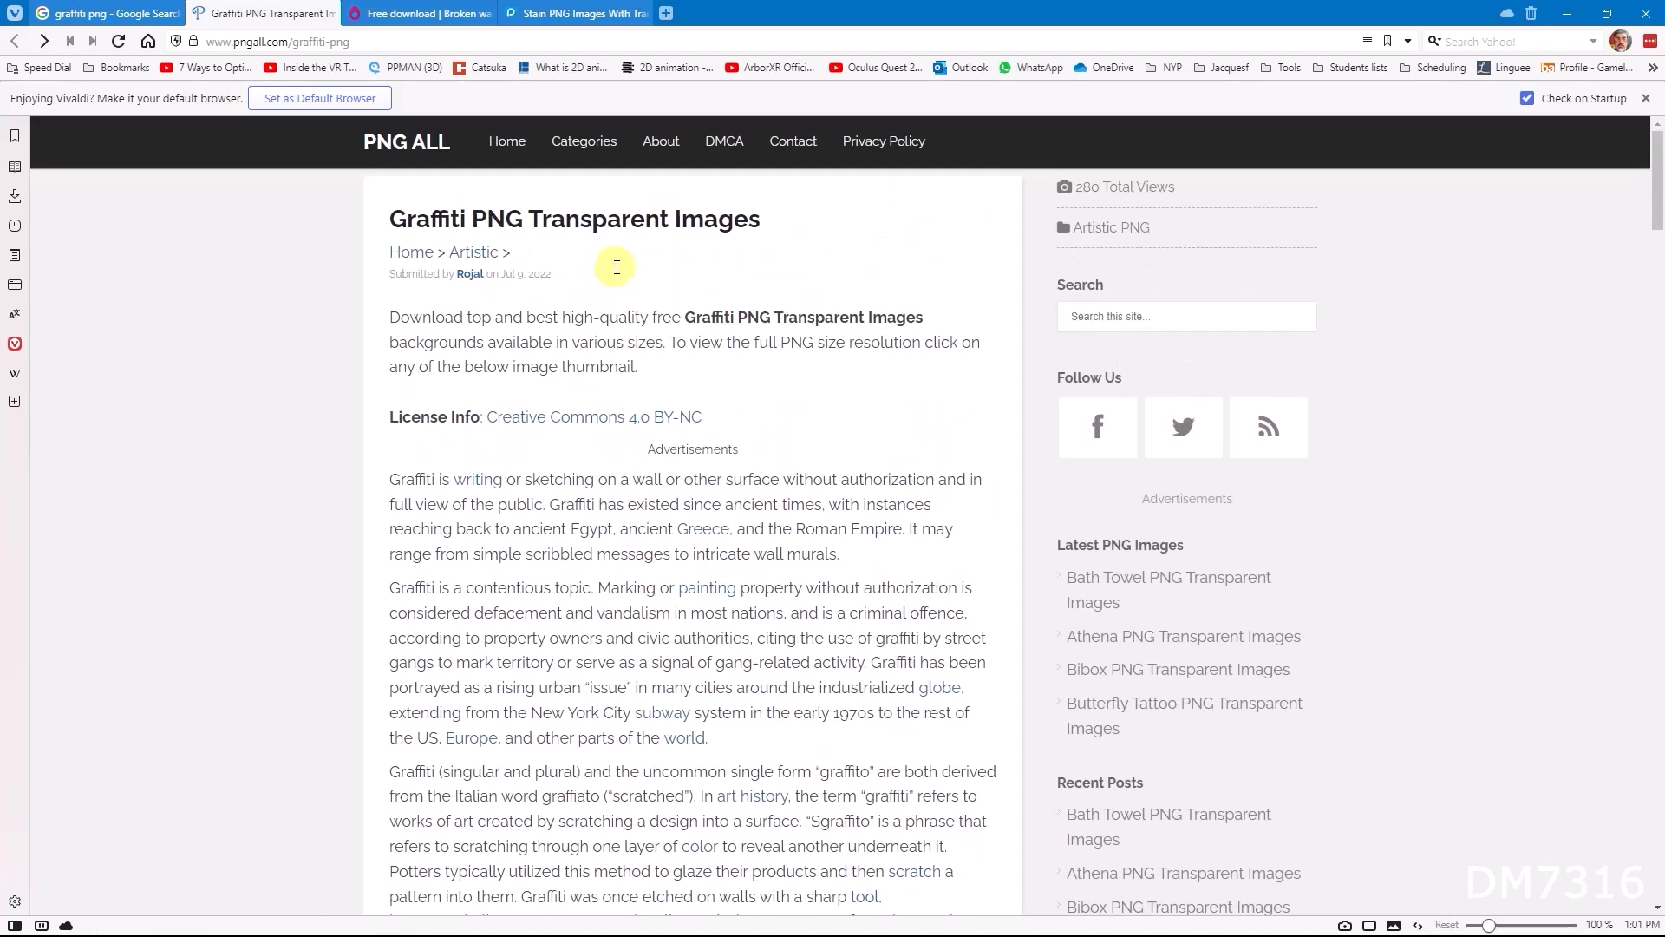
scroll(639, 372, down, 15)
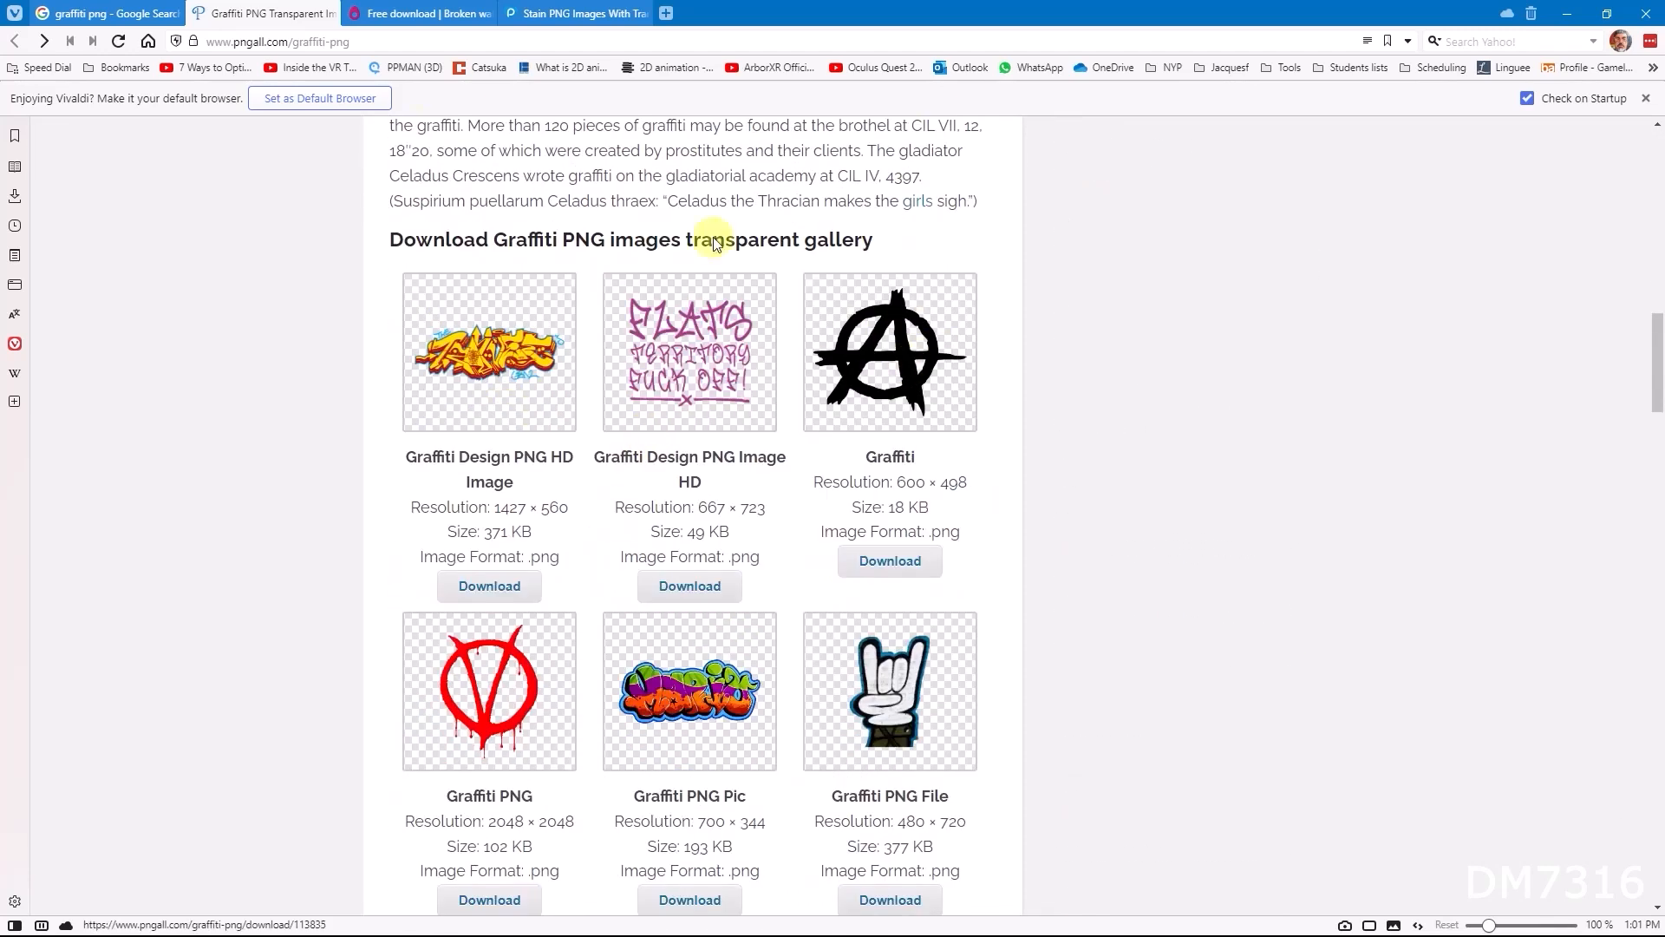
mouse_move(562, 9)
click(423, 13)
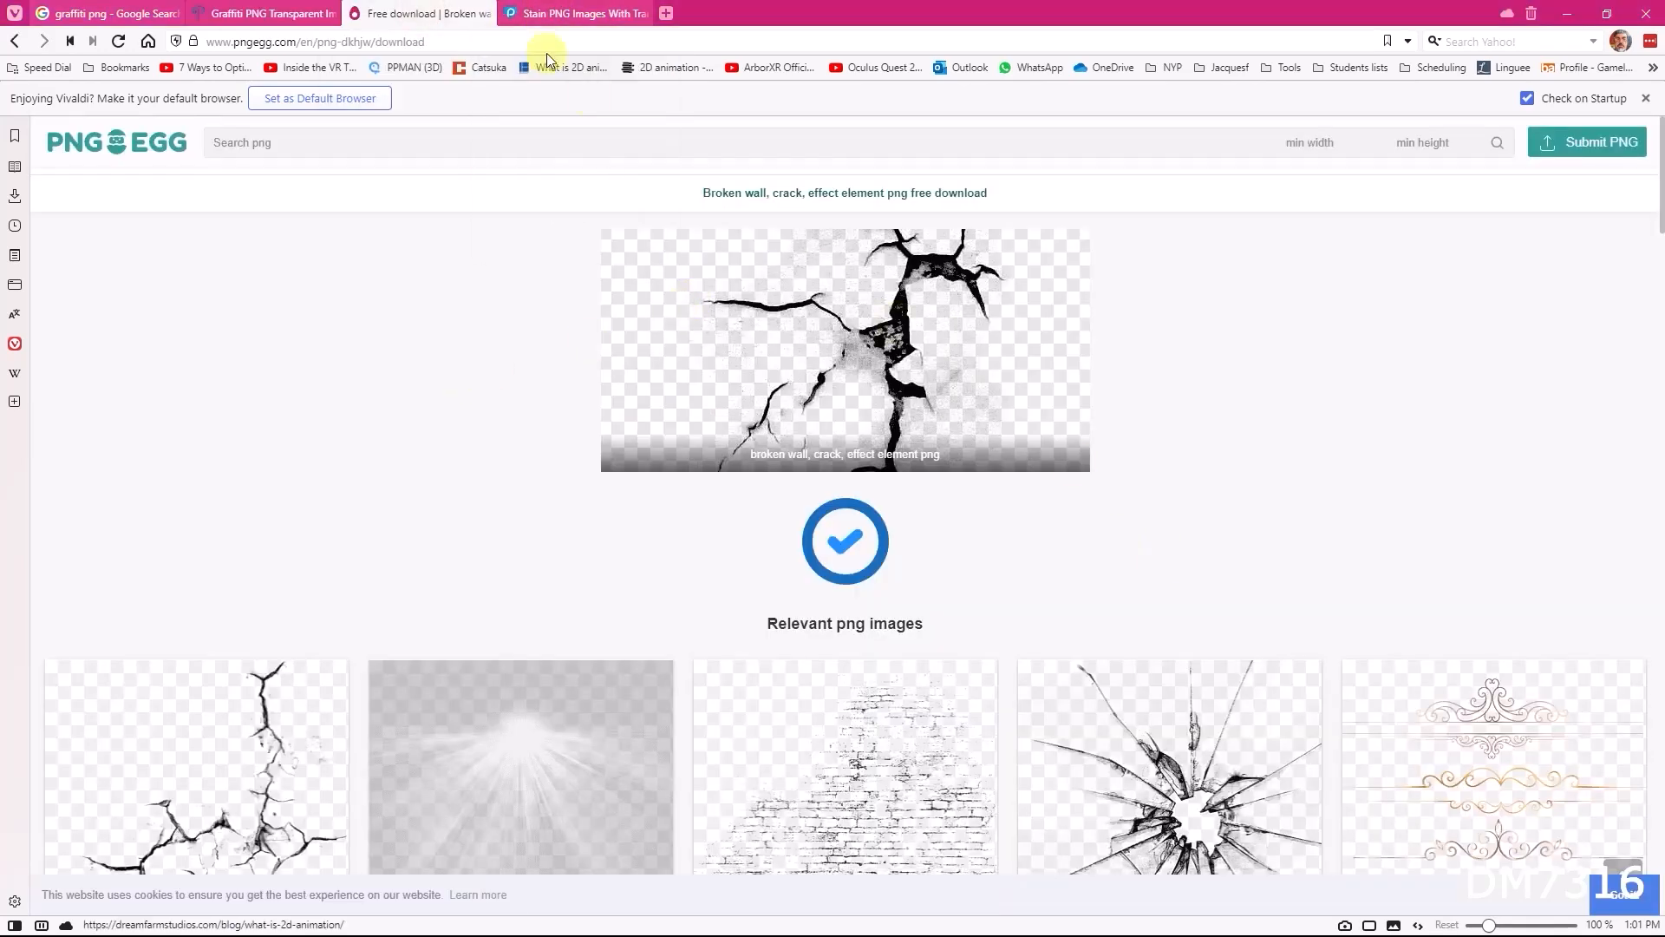
click(555, 13)
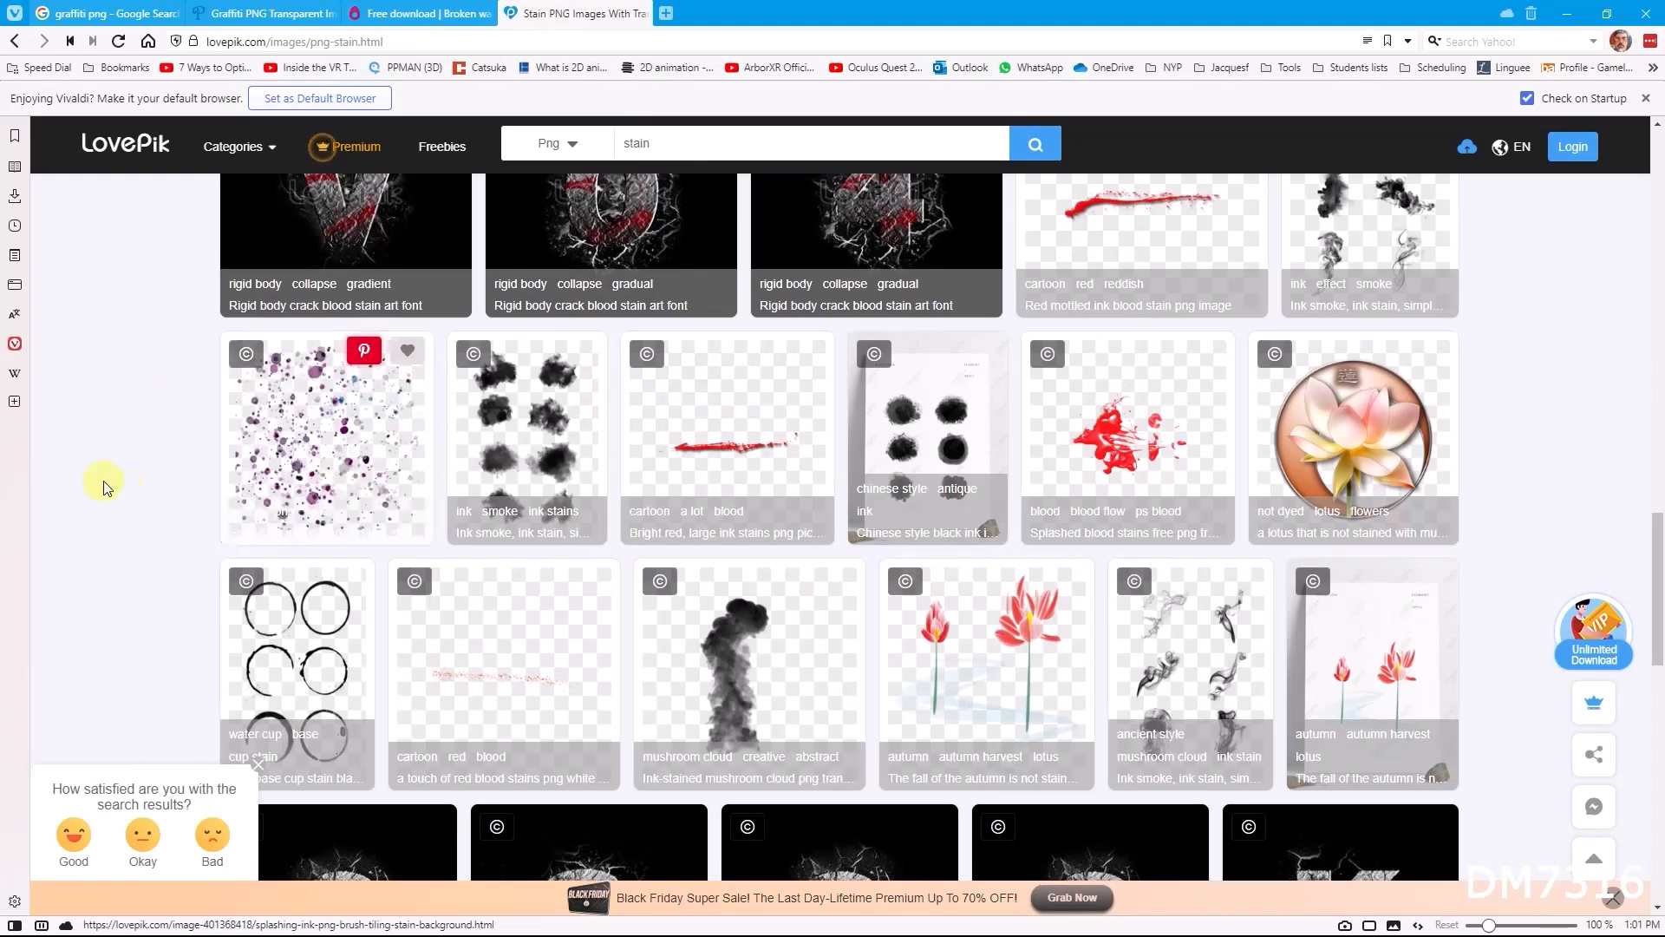
scroll(121, 487, down, 1)
scroll(124, 495, down, 1)
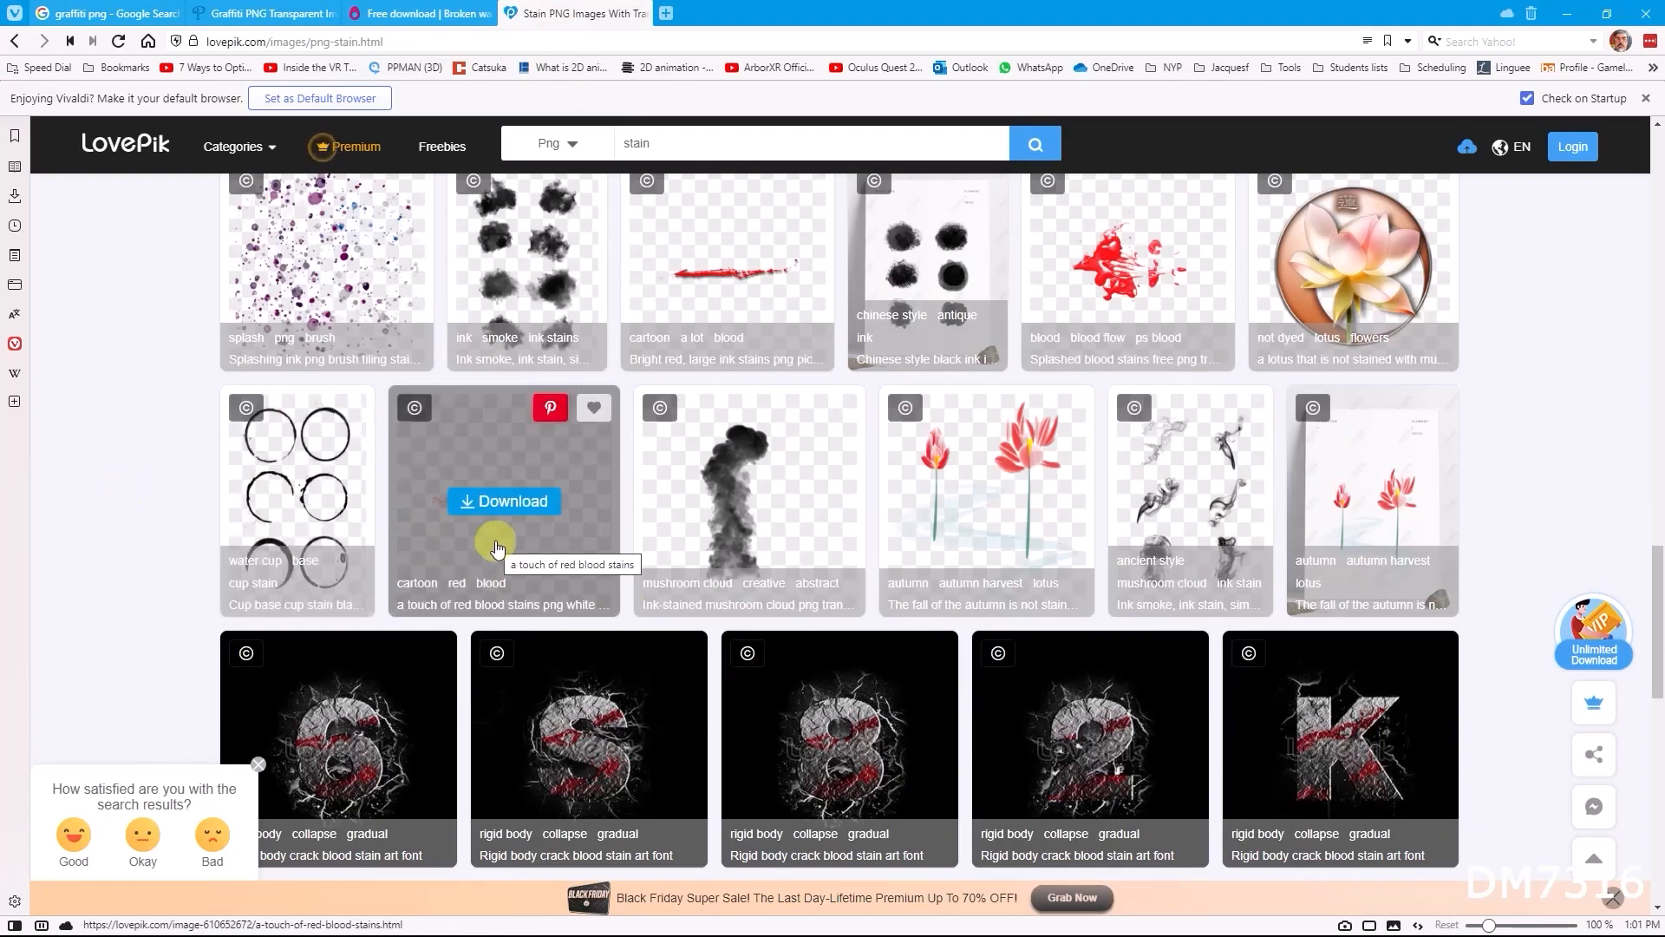
click(423, 14)
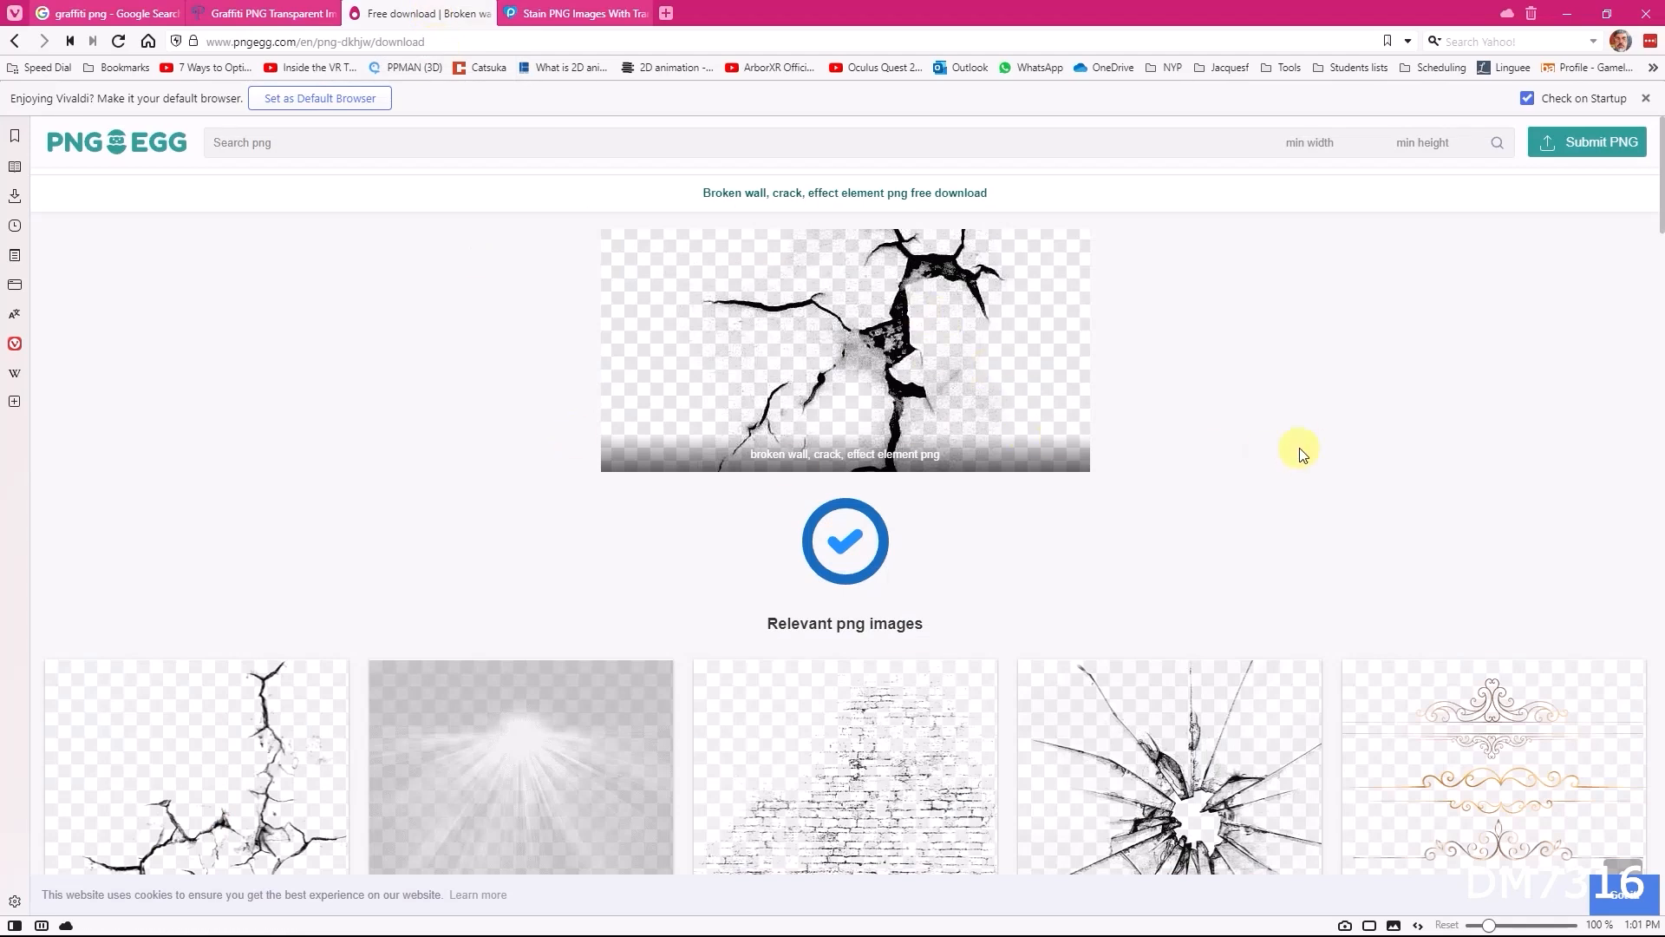
Switch back to Unity, widen the texture settings and enlarge the preview, and preview each of the decal textures
key(alt+Tab)
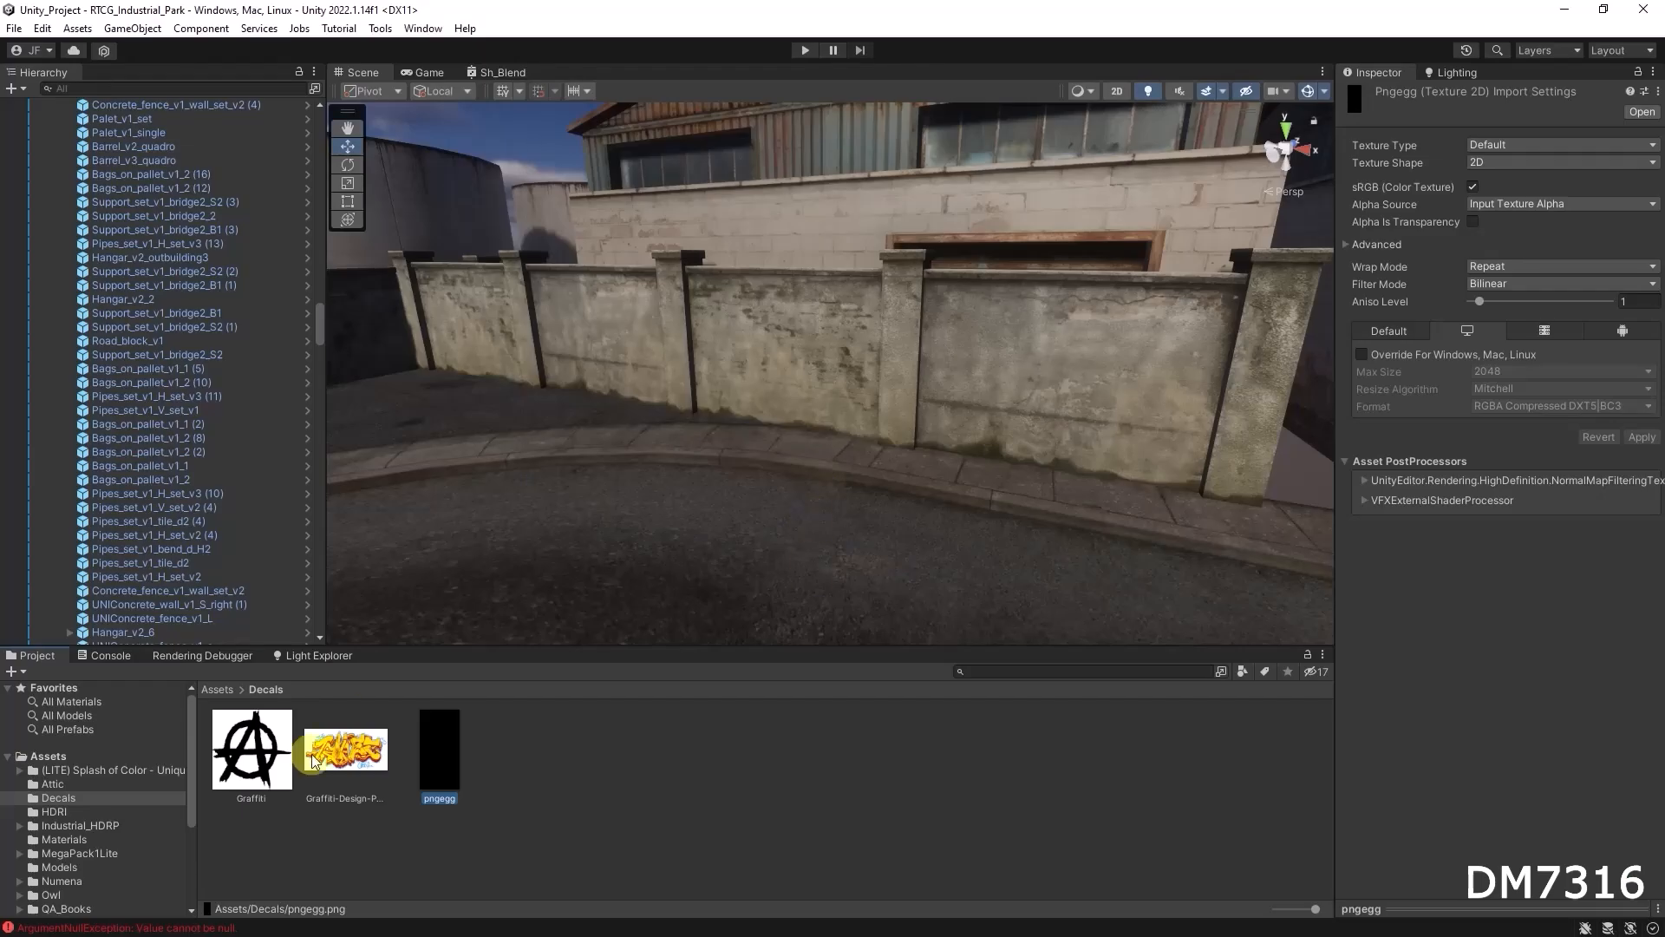
click(343, 751)
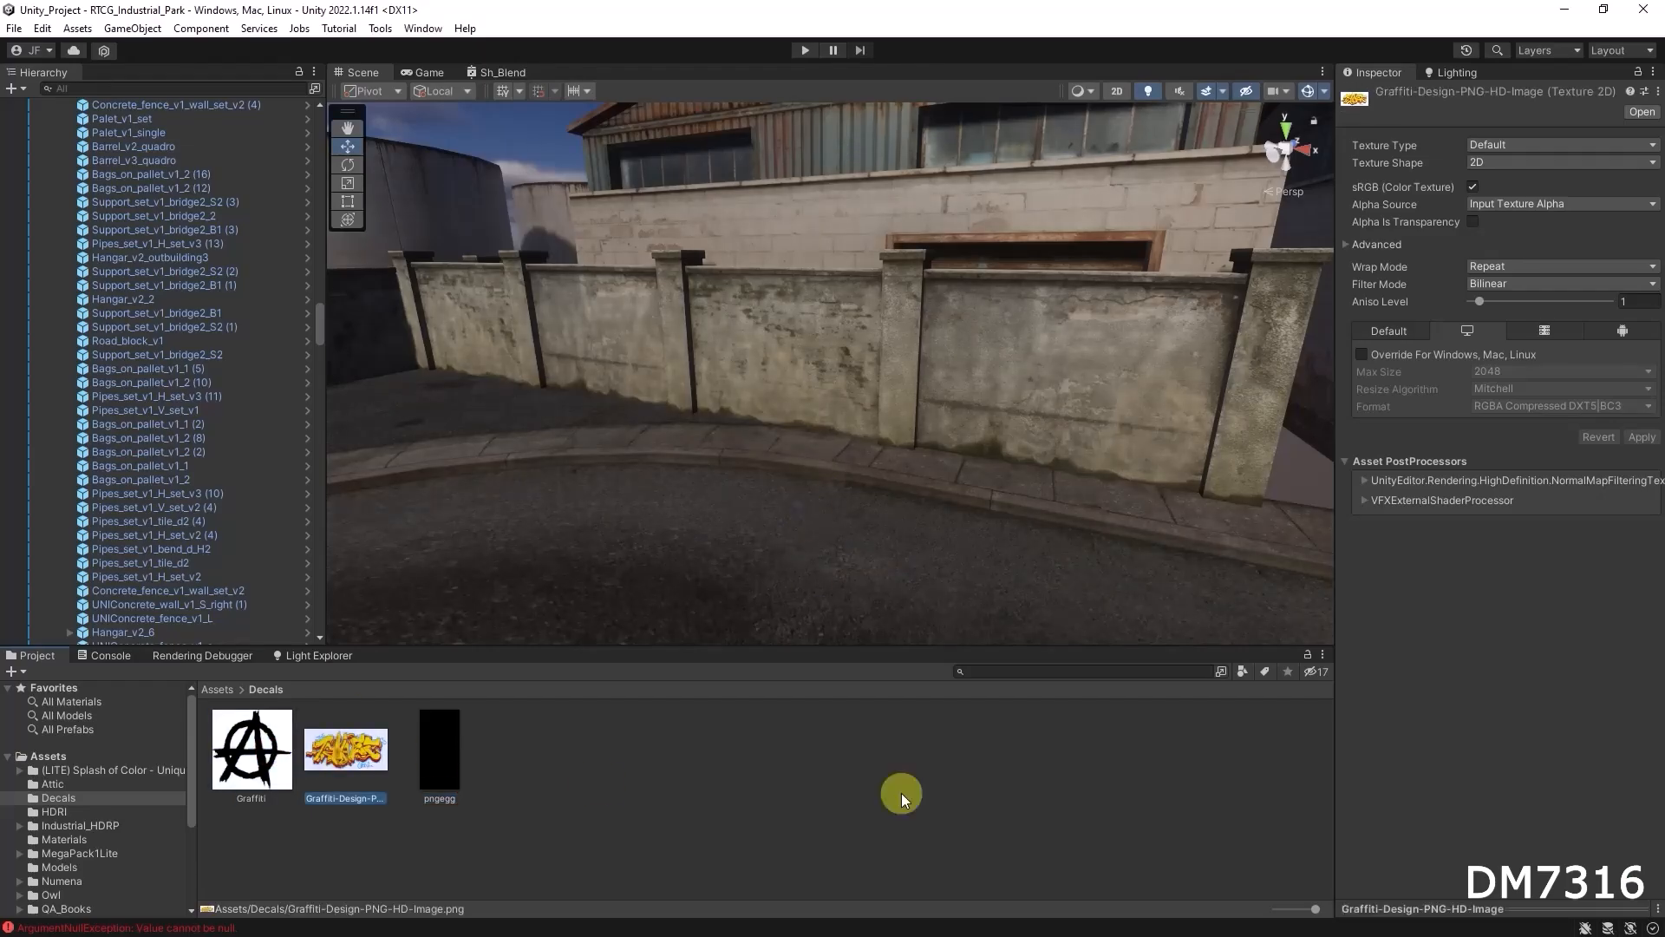
drag(1388, 900, 1407, 630)
drag(1520, 902, 1200, 558)
click(340, 760)
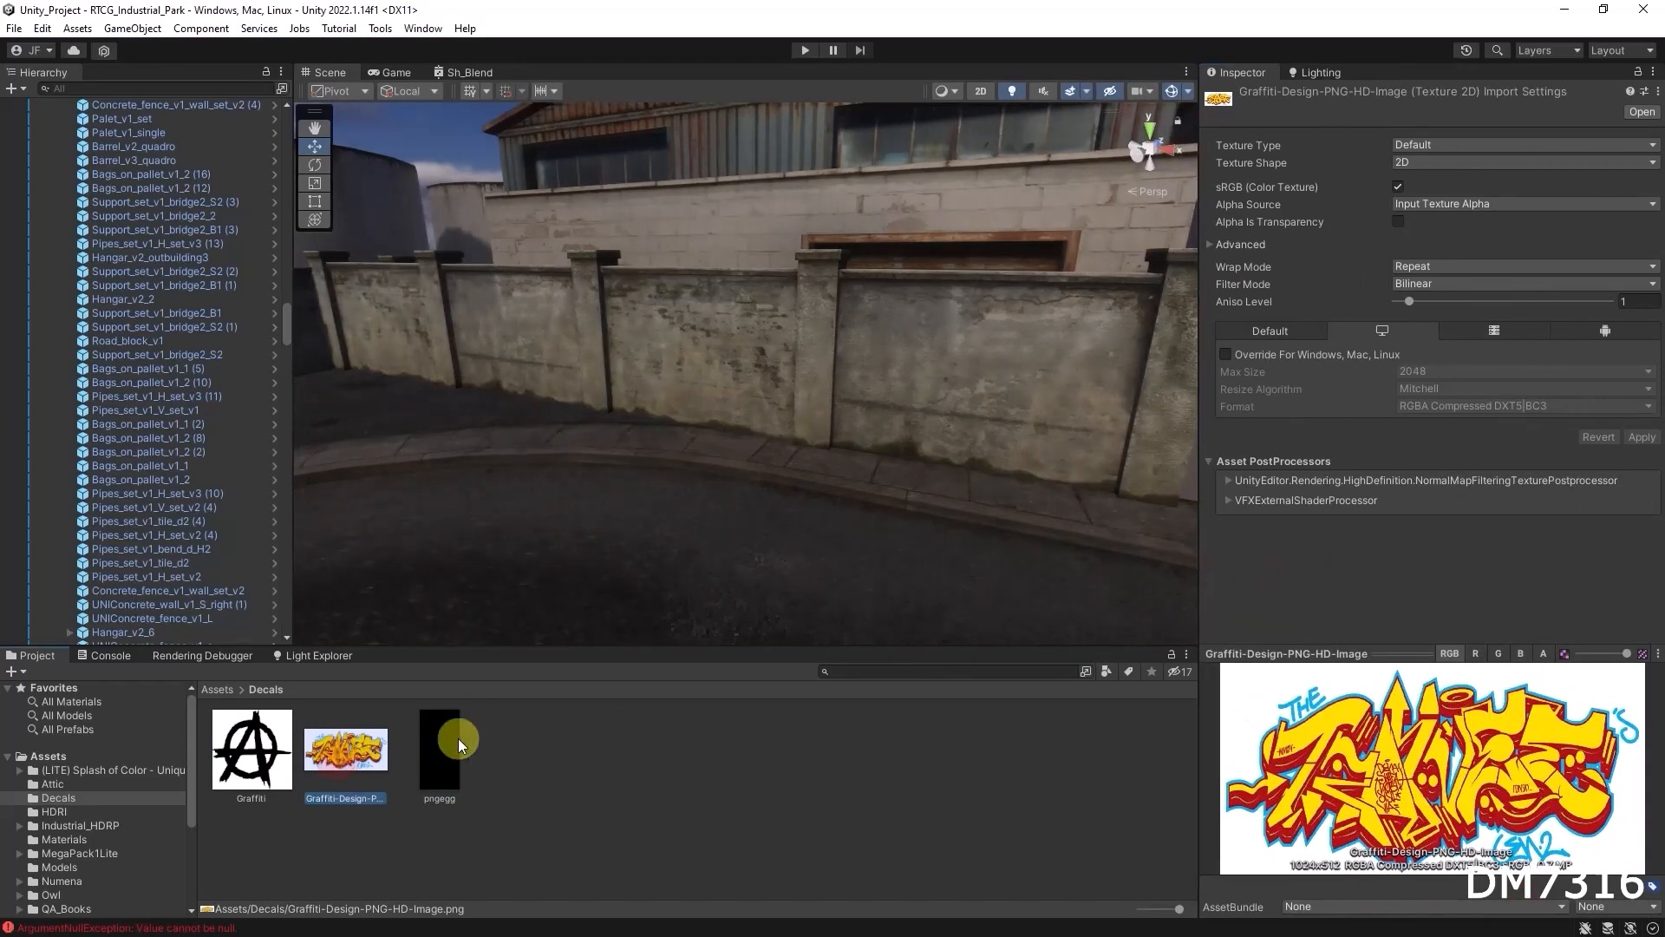
click(458, 742)
click(229, 754)
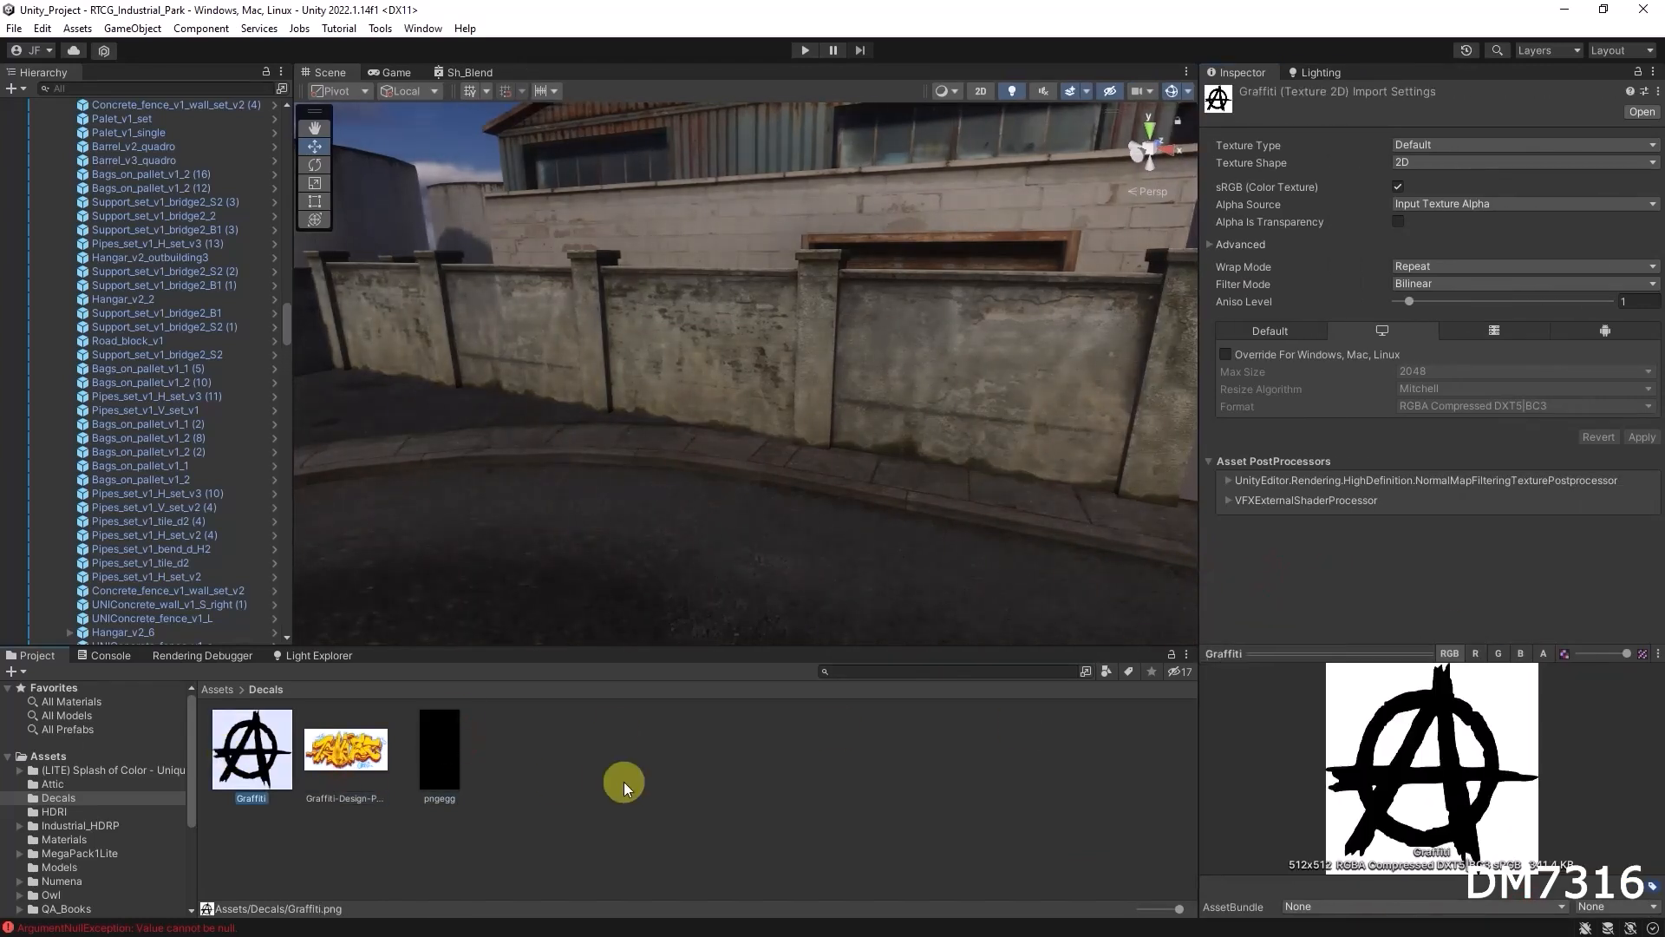
Collapse the Industrial_Park group and add an HDRP Decal Projector to the scene
right_drag(751, 461, 740, 459)
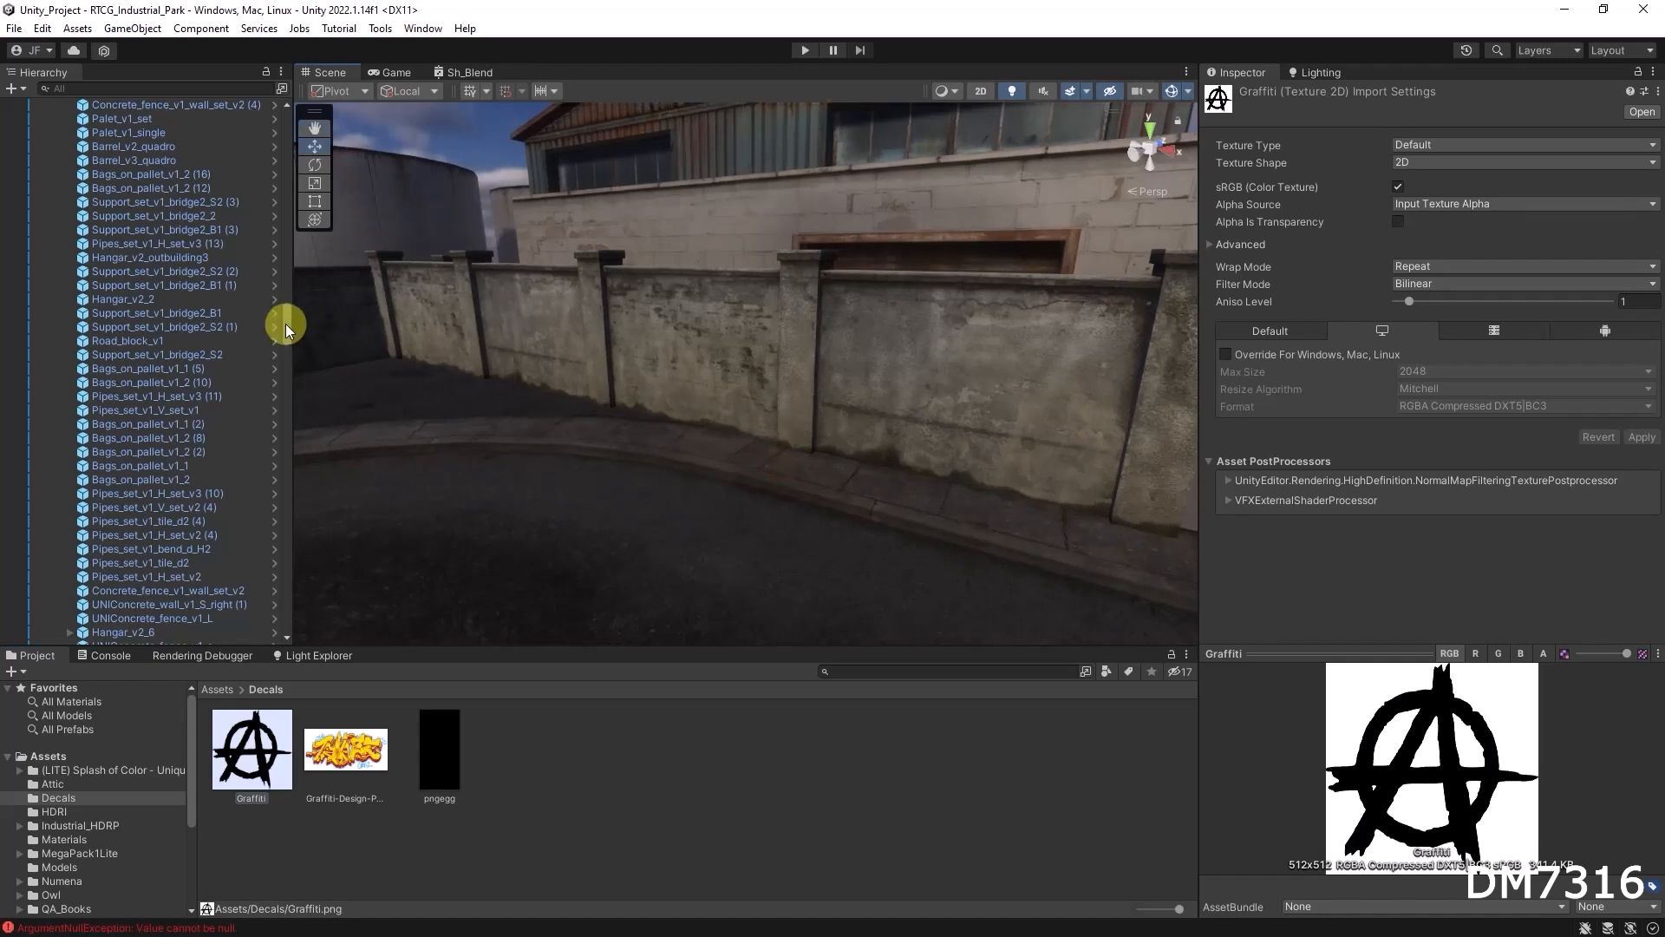
drag(285, 325, 276, 99)
click(49, 159)
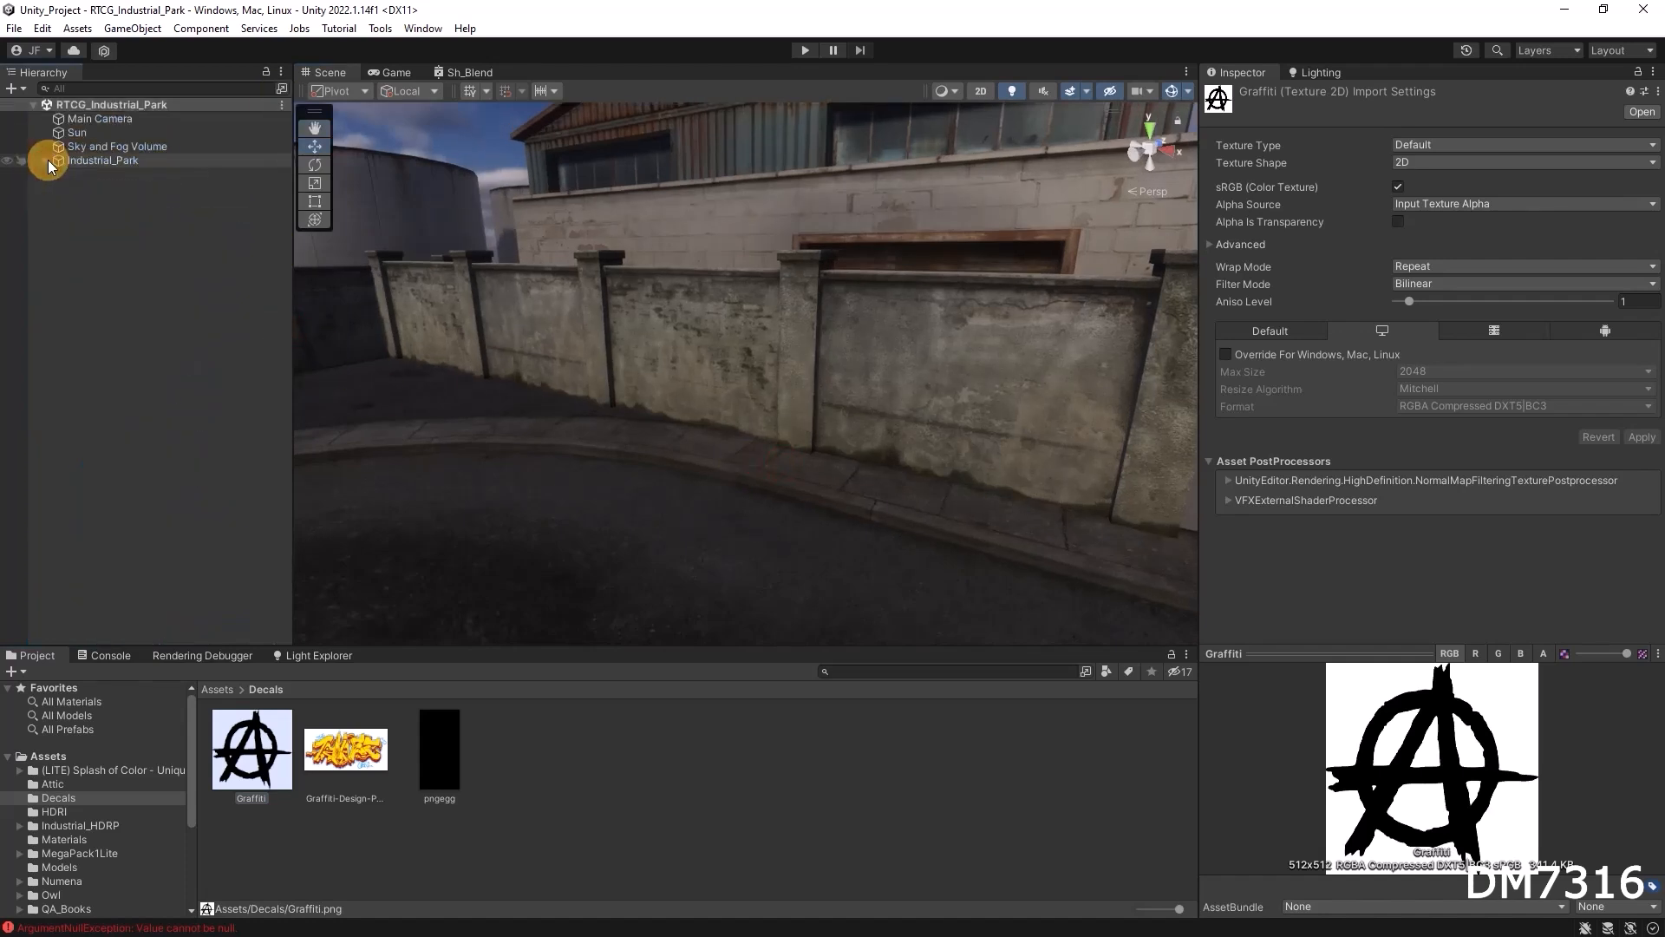
right_click(117, 269)
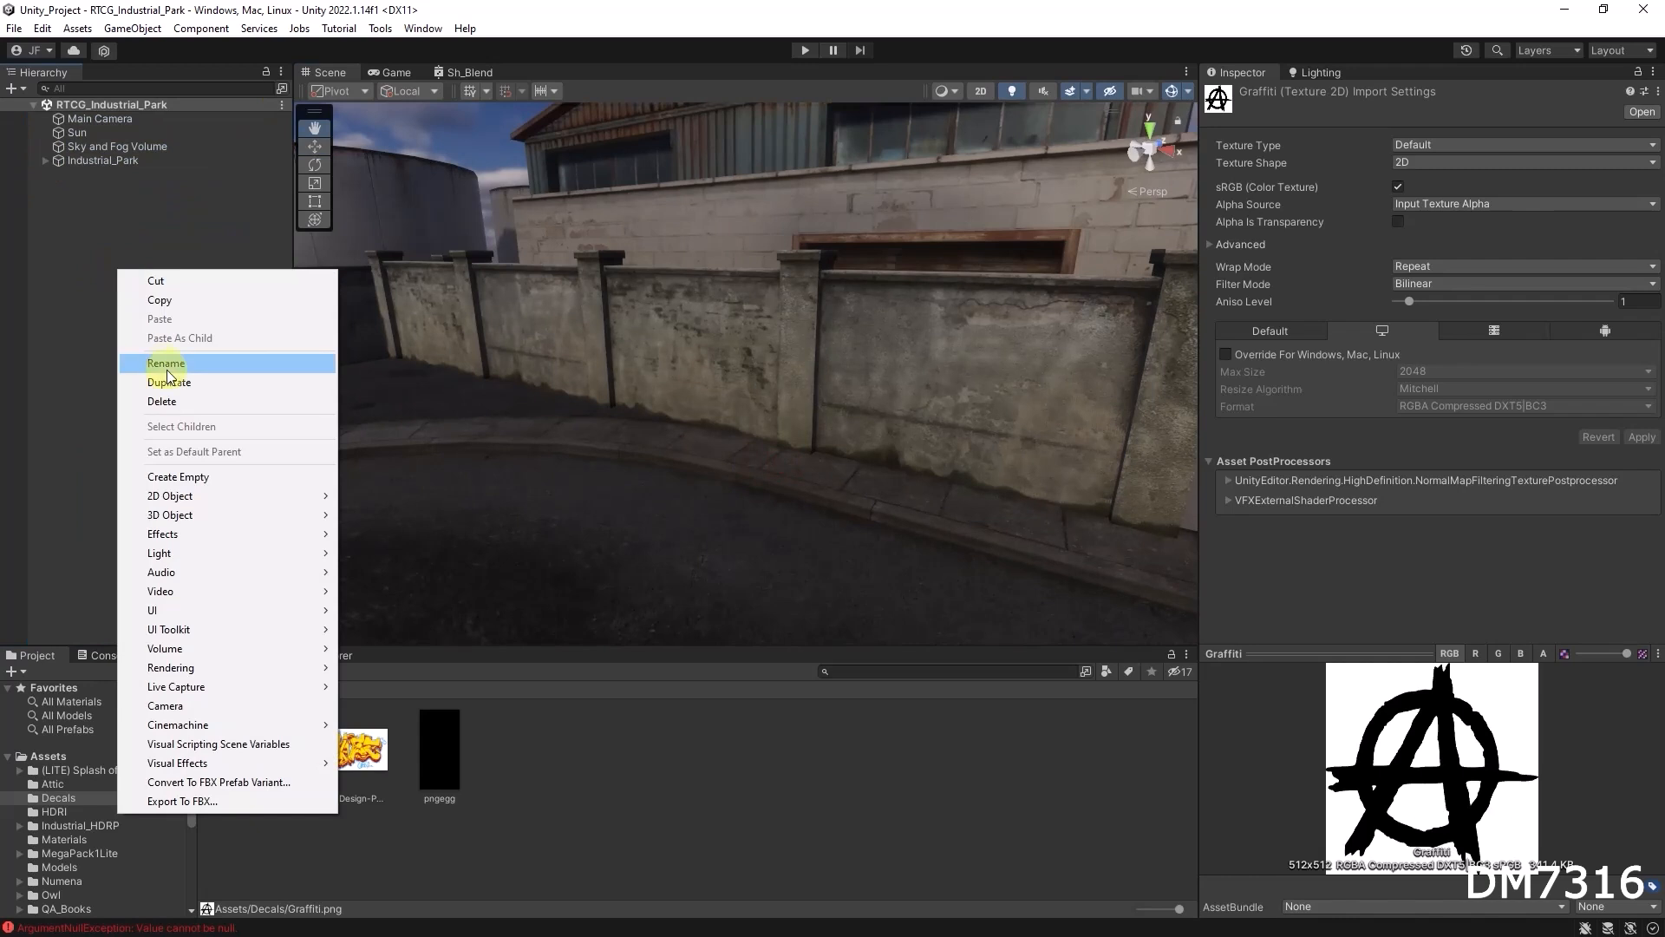
mouse_move(199, 572)
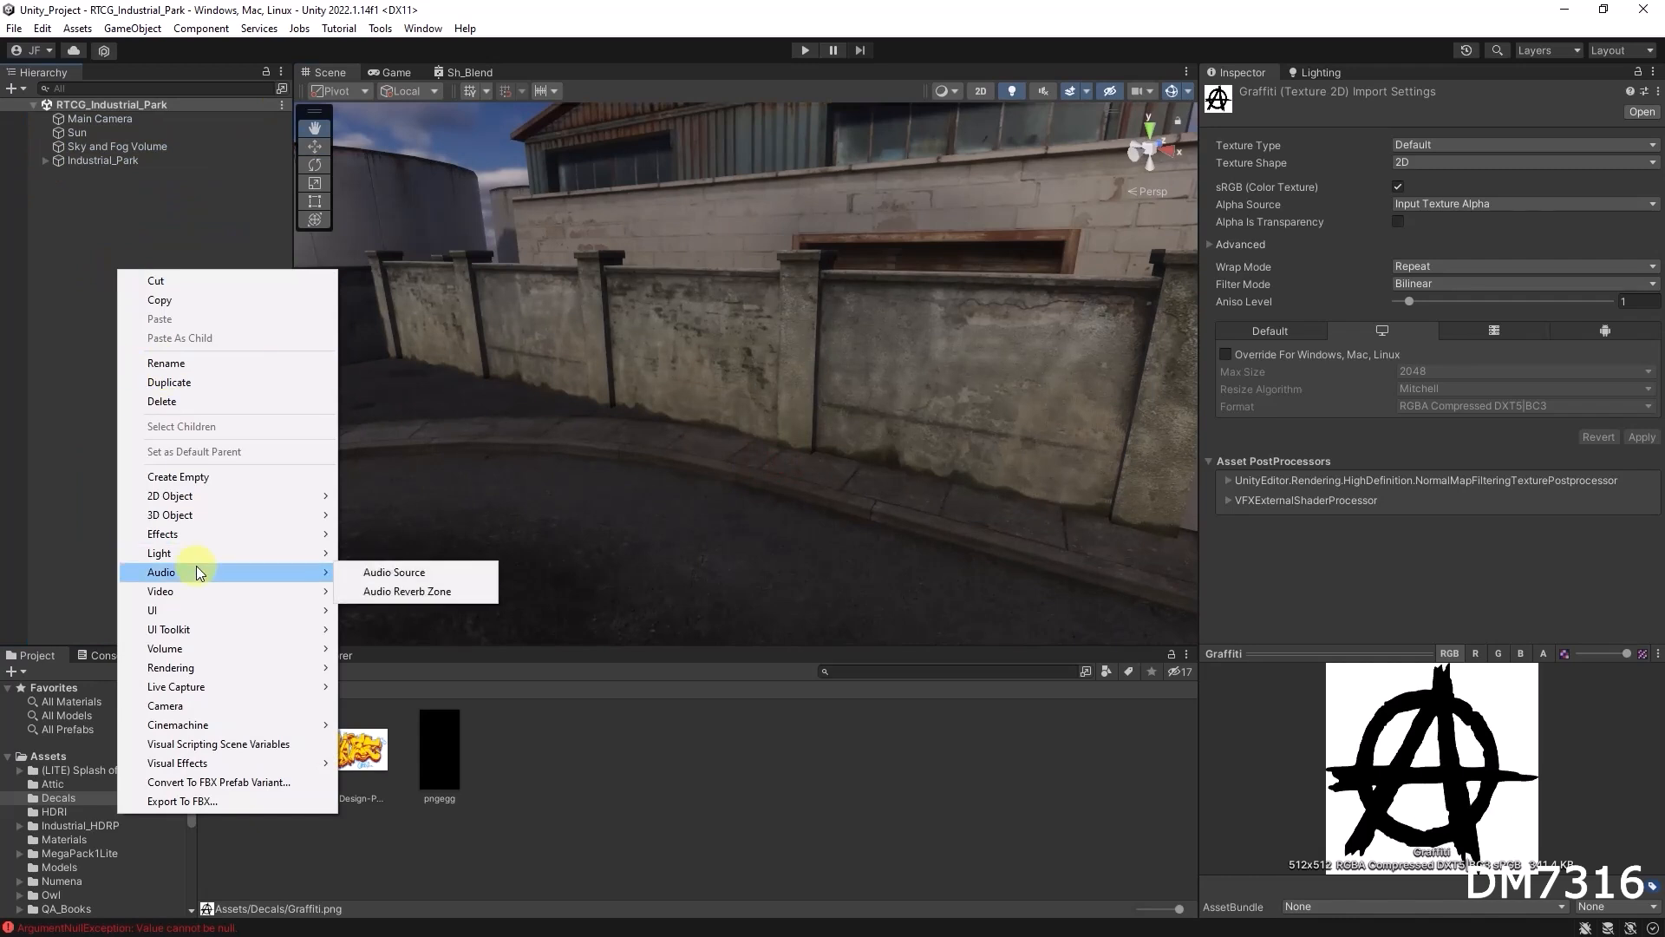
mouse_move(190, 667)
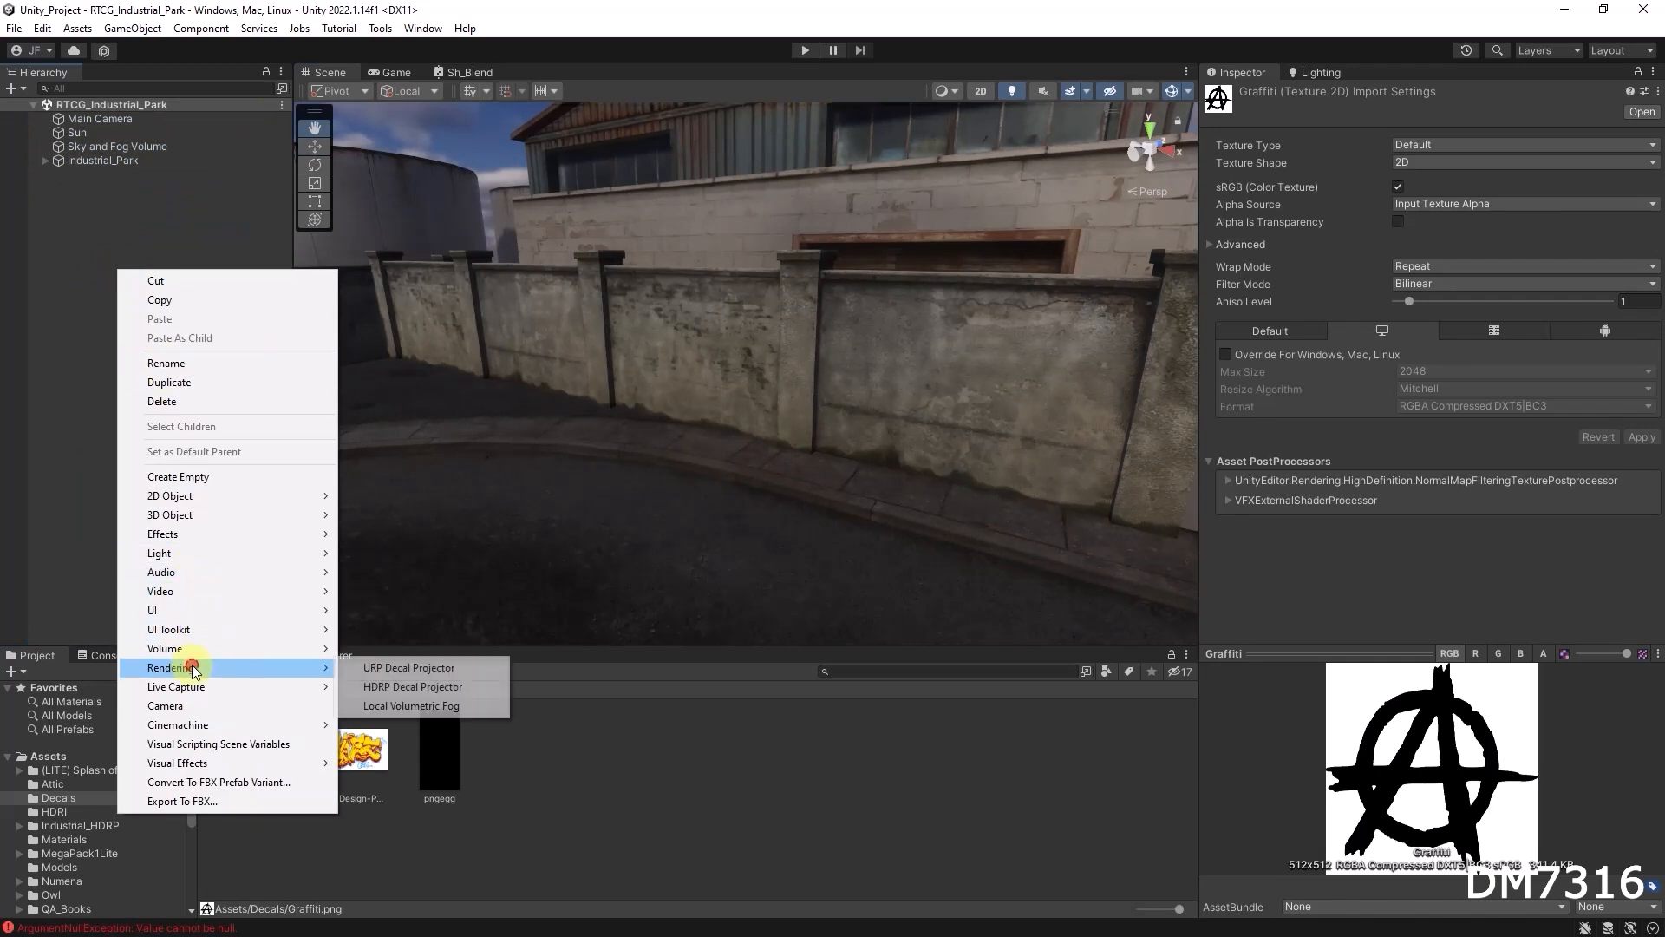
click(442, 686)
Move the decal projector down to the sidewalk beside the fence, to about Y 0.38 and Z 44.08
right_drag(785, 511, 769, 424)
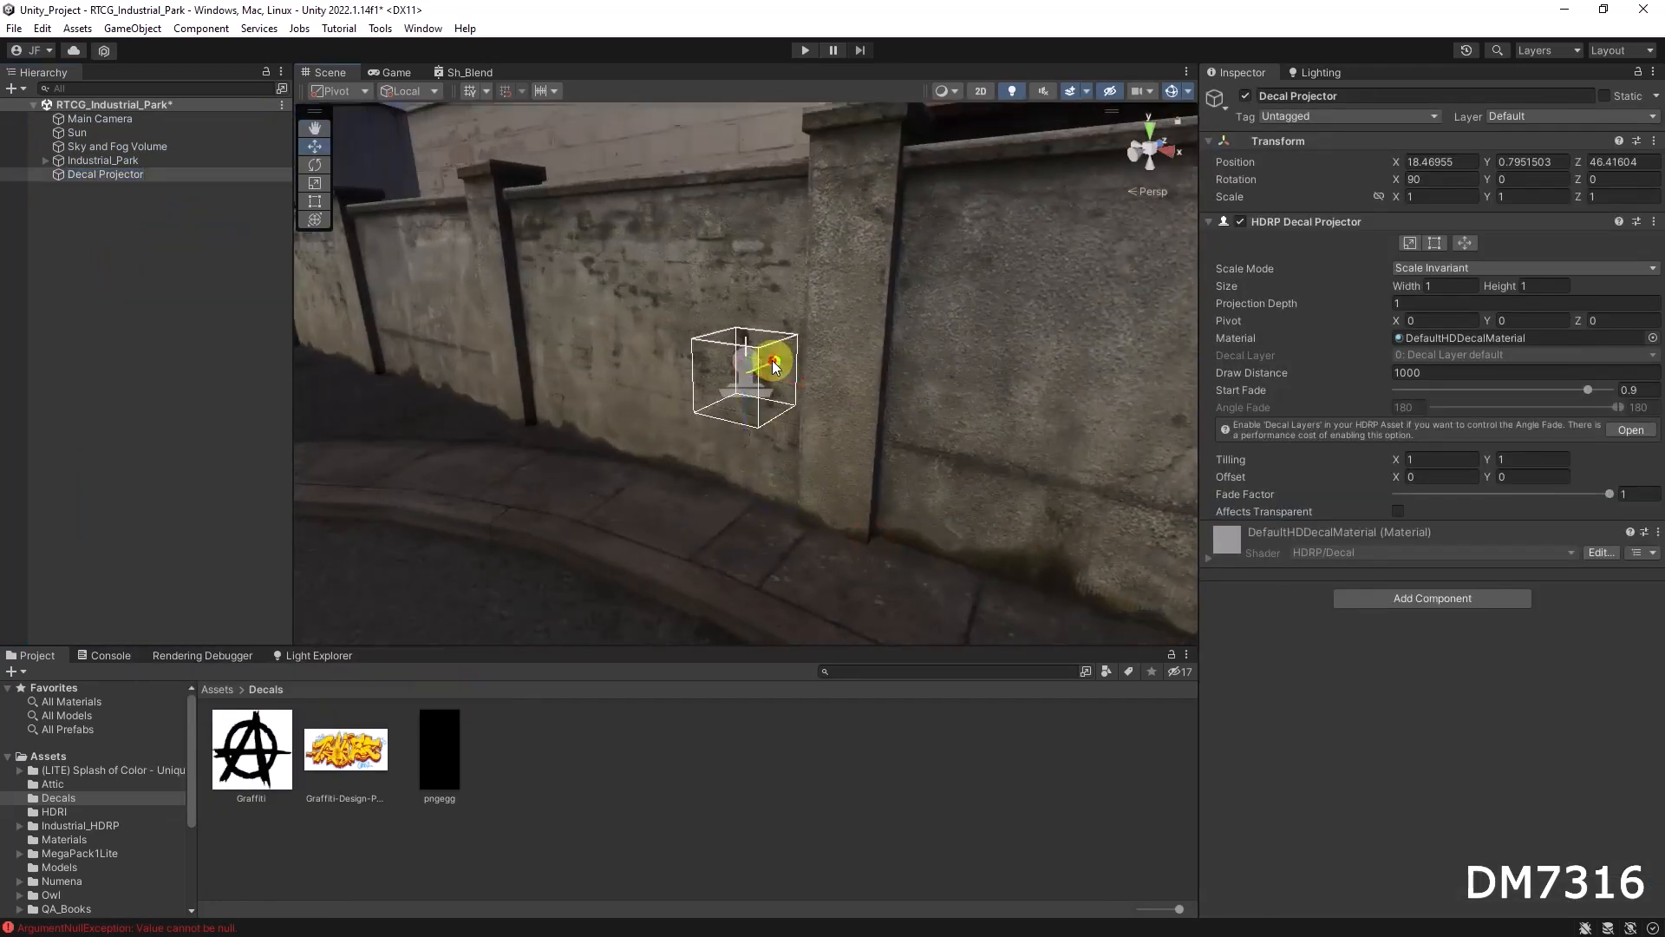
drag(775, 367, 677, 399)
right_drag(639, 438, 978, 423)
drag(874, 462, 874, 502)
Rotate the decal projector to face the wall with an X rotation of 0, and raise it to about Y 0.98
right_drag(933, 511, 1017, 521)
alt+drag(882, 535, 573, 539)
alt+right_drag(664, 533, 1044, 559)
alt+middle_drag(688, 493, 822, 432)
alt+drag(822, 432, 633, 432)
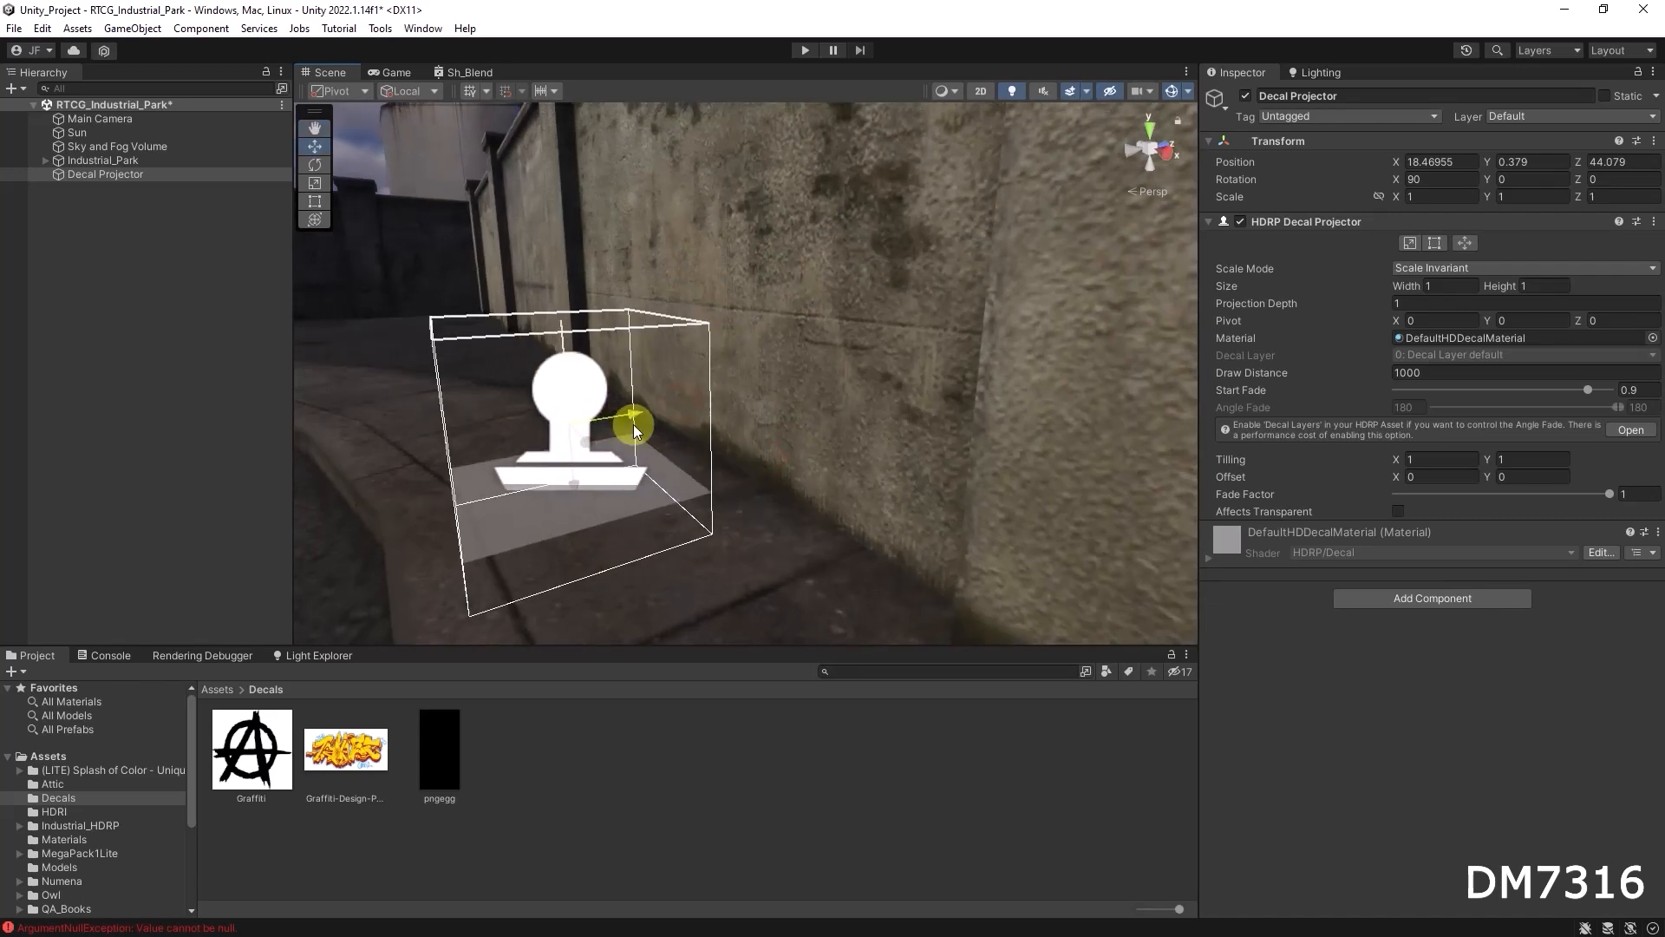
alt+drag(684, 483, 762, 498)
key(e)
drag(608, 391, 596, 710)
alt+drag(598, 598, 694, 503)
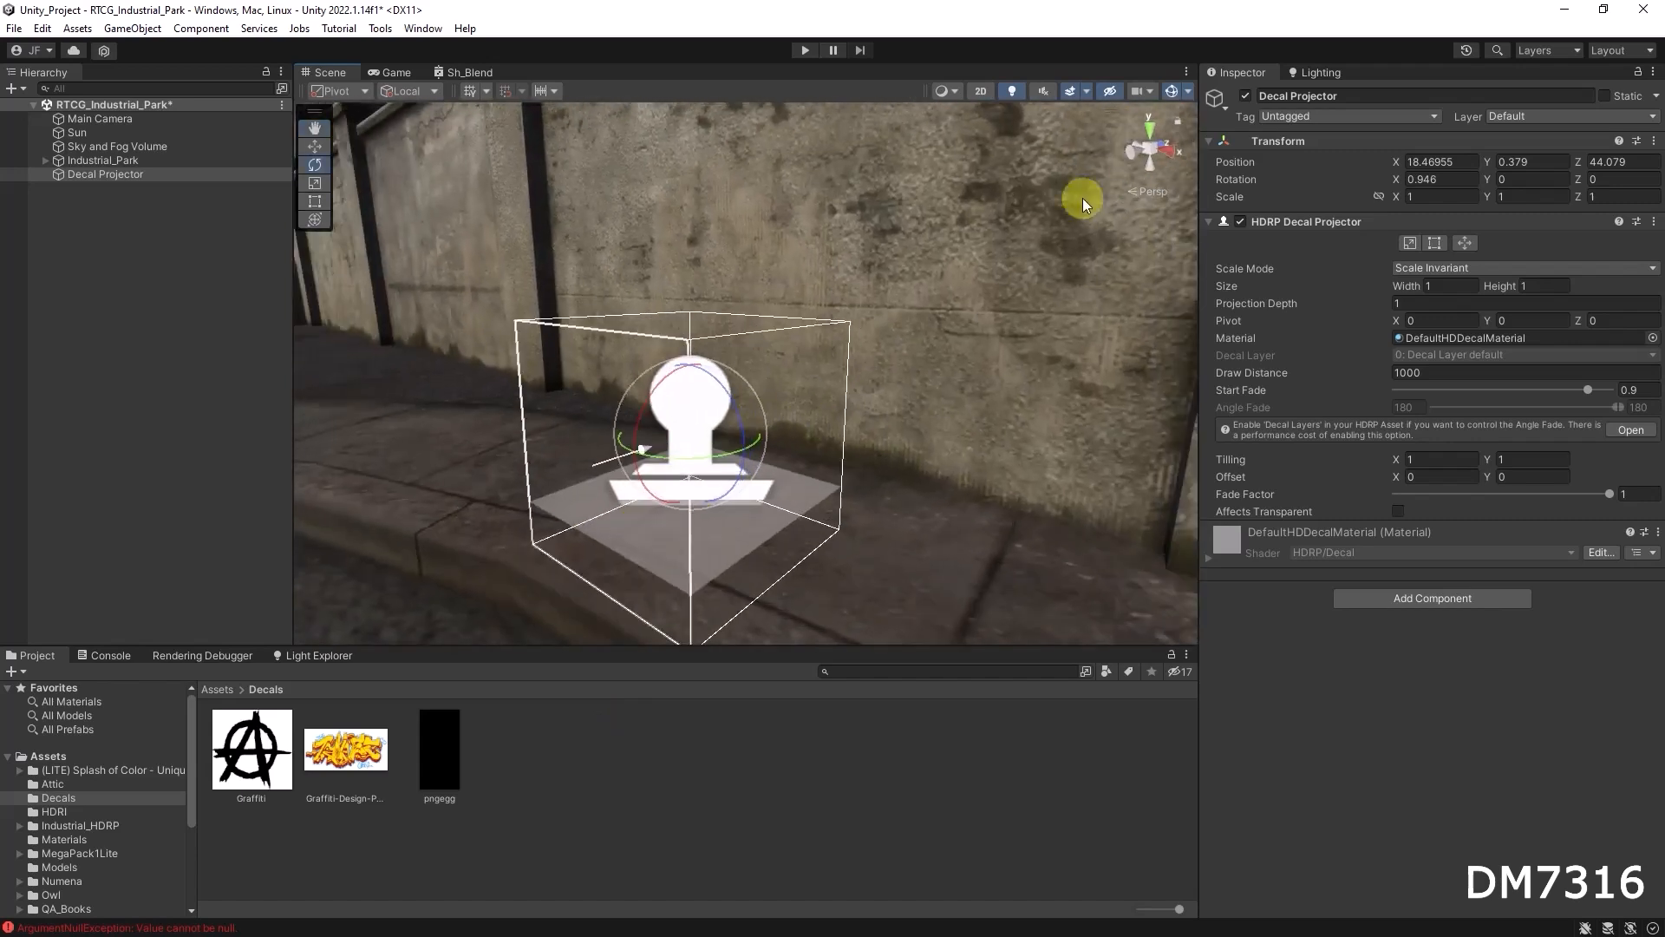
key(w)
drag(680, 390, 681, 215)
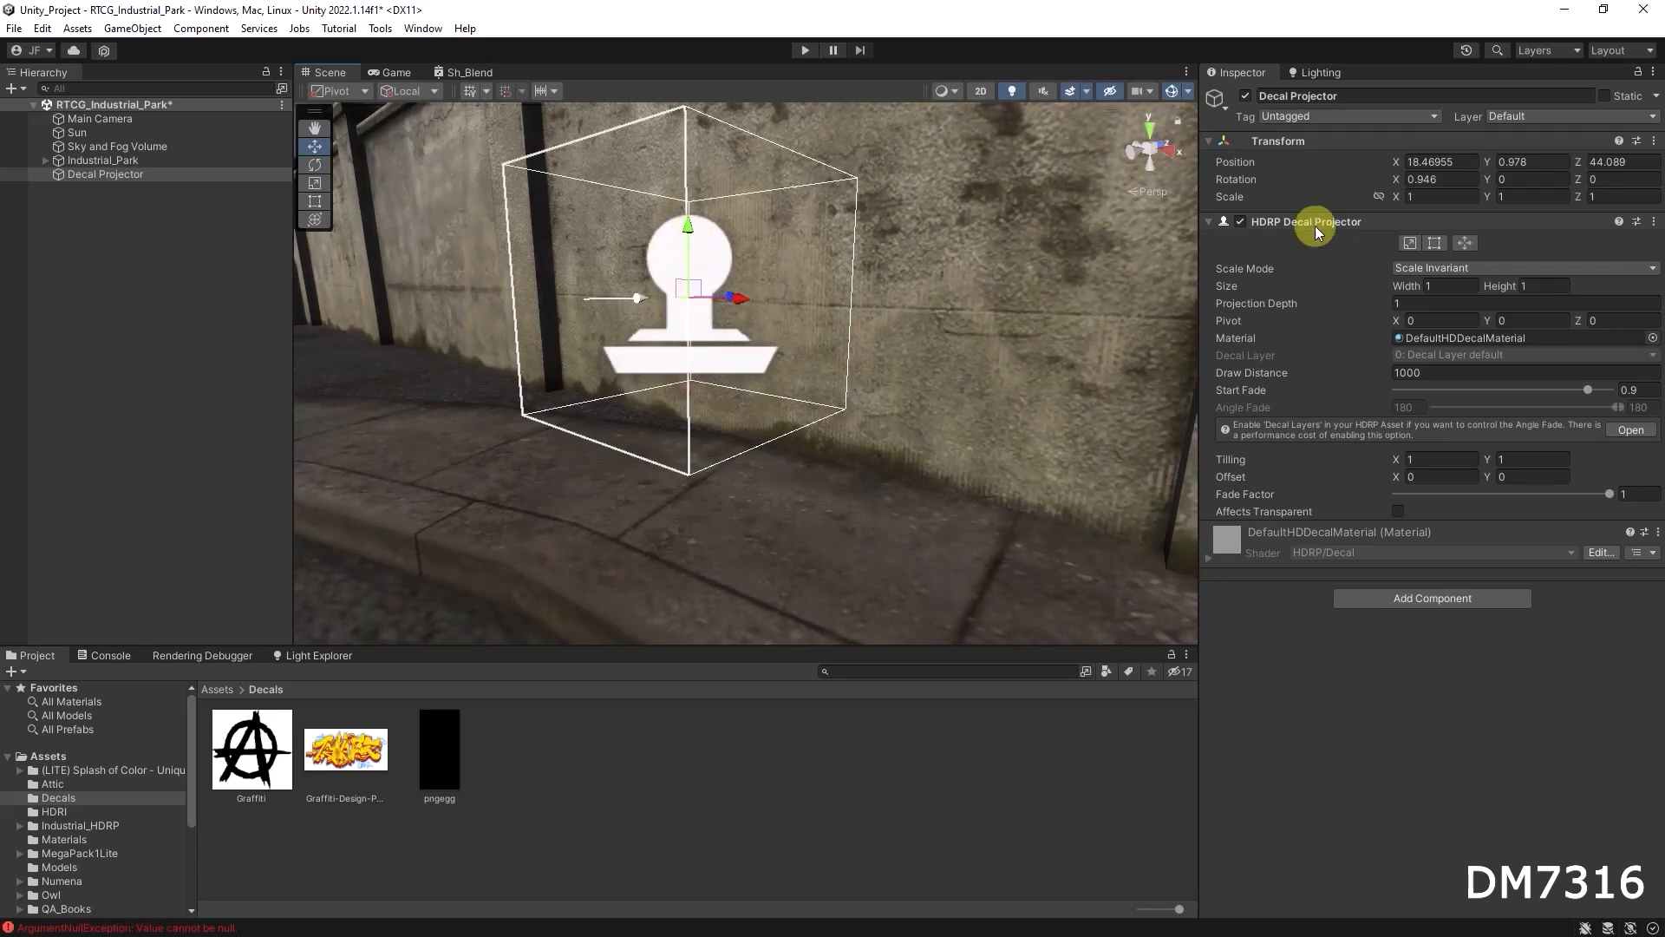
click(1442, 179)
text(0)
key(Return)
Push the decal projector into the fence wall to about Z 44.73 and raise it to about Y 1.57
alt+drag(855, 483, 1192, 385)
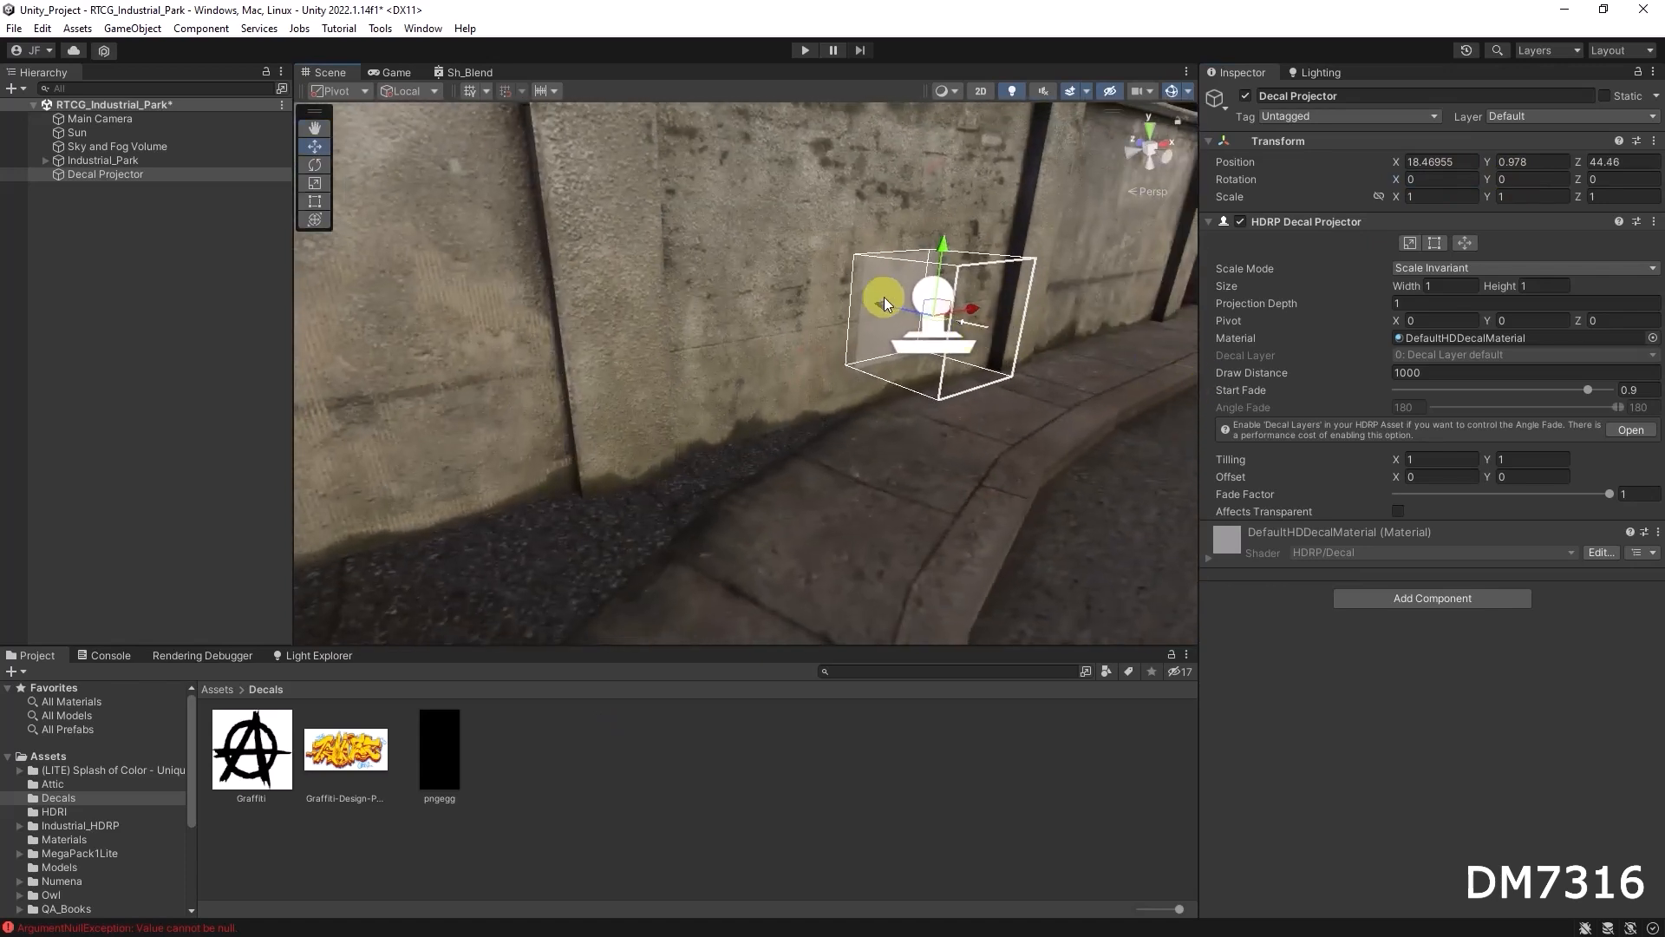
drag(886, 302, 709, 319)
drag(763, 268, 762, 185)
middle_drag(890, 299, 862, 387)
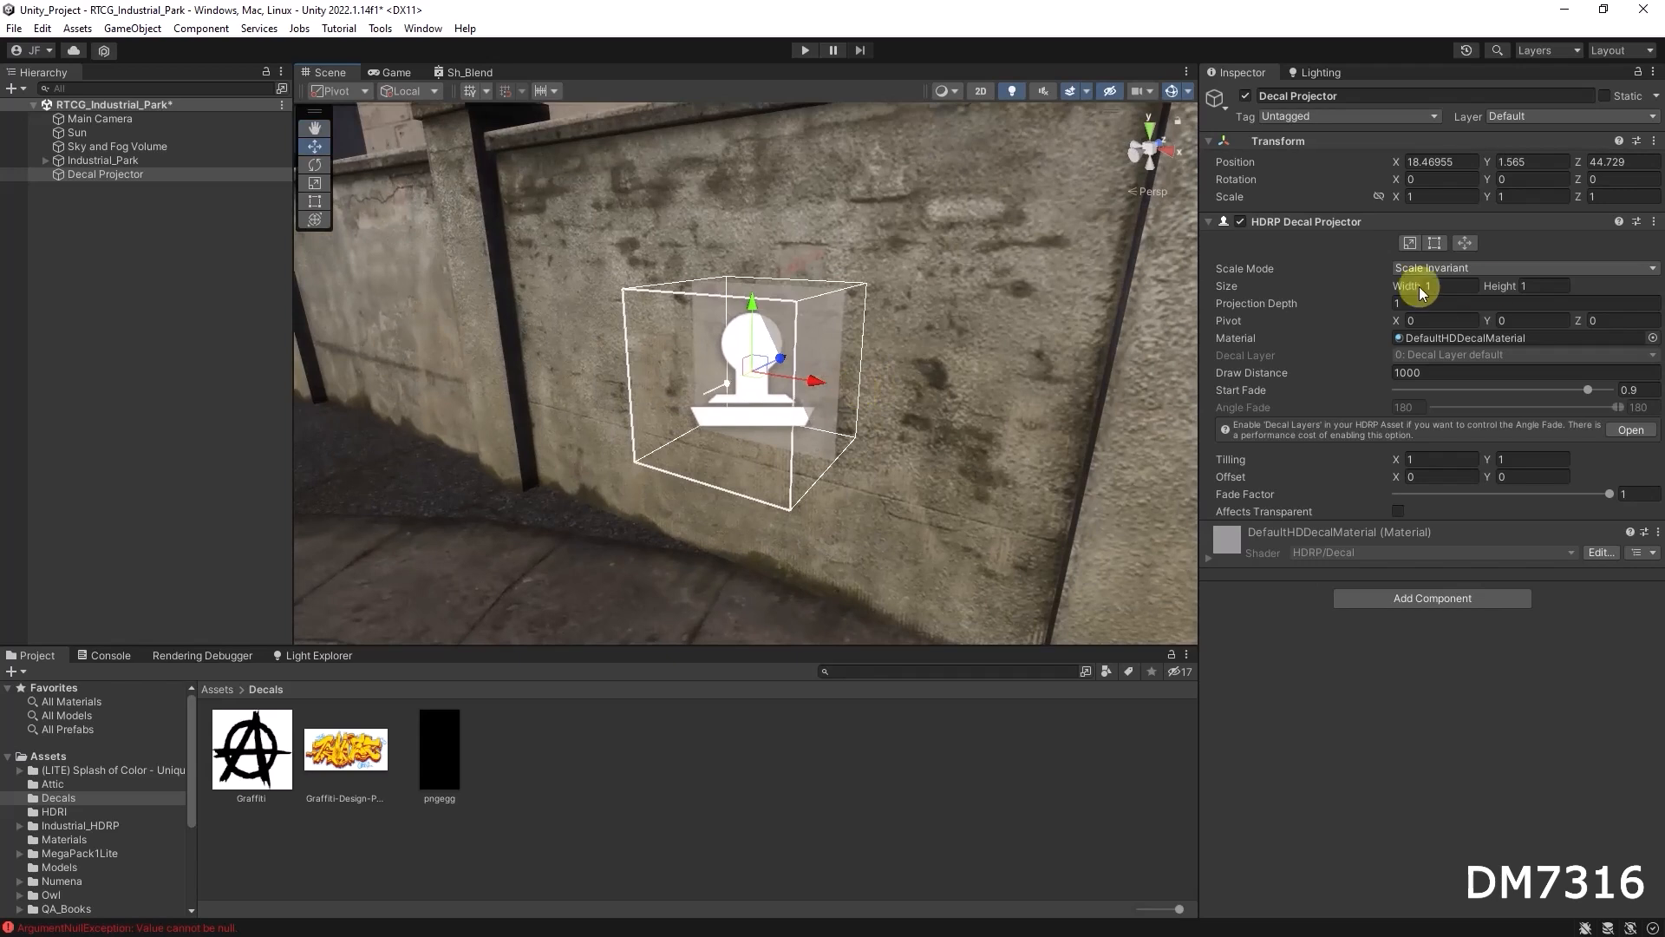
Stretch the decal projector sideways and upwards with its scale handles, and set its width and height to 2
click(1410, 243)
drag(834, 386, 891, 394)
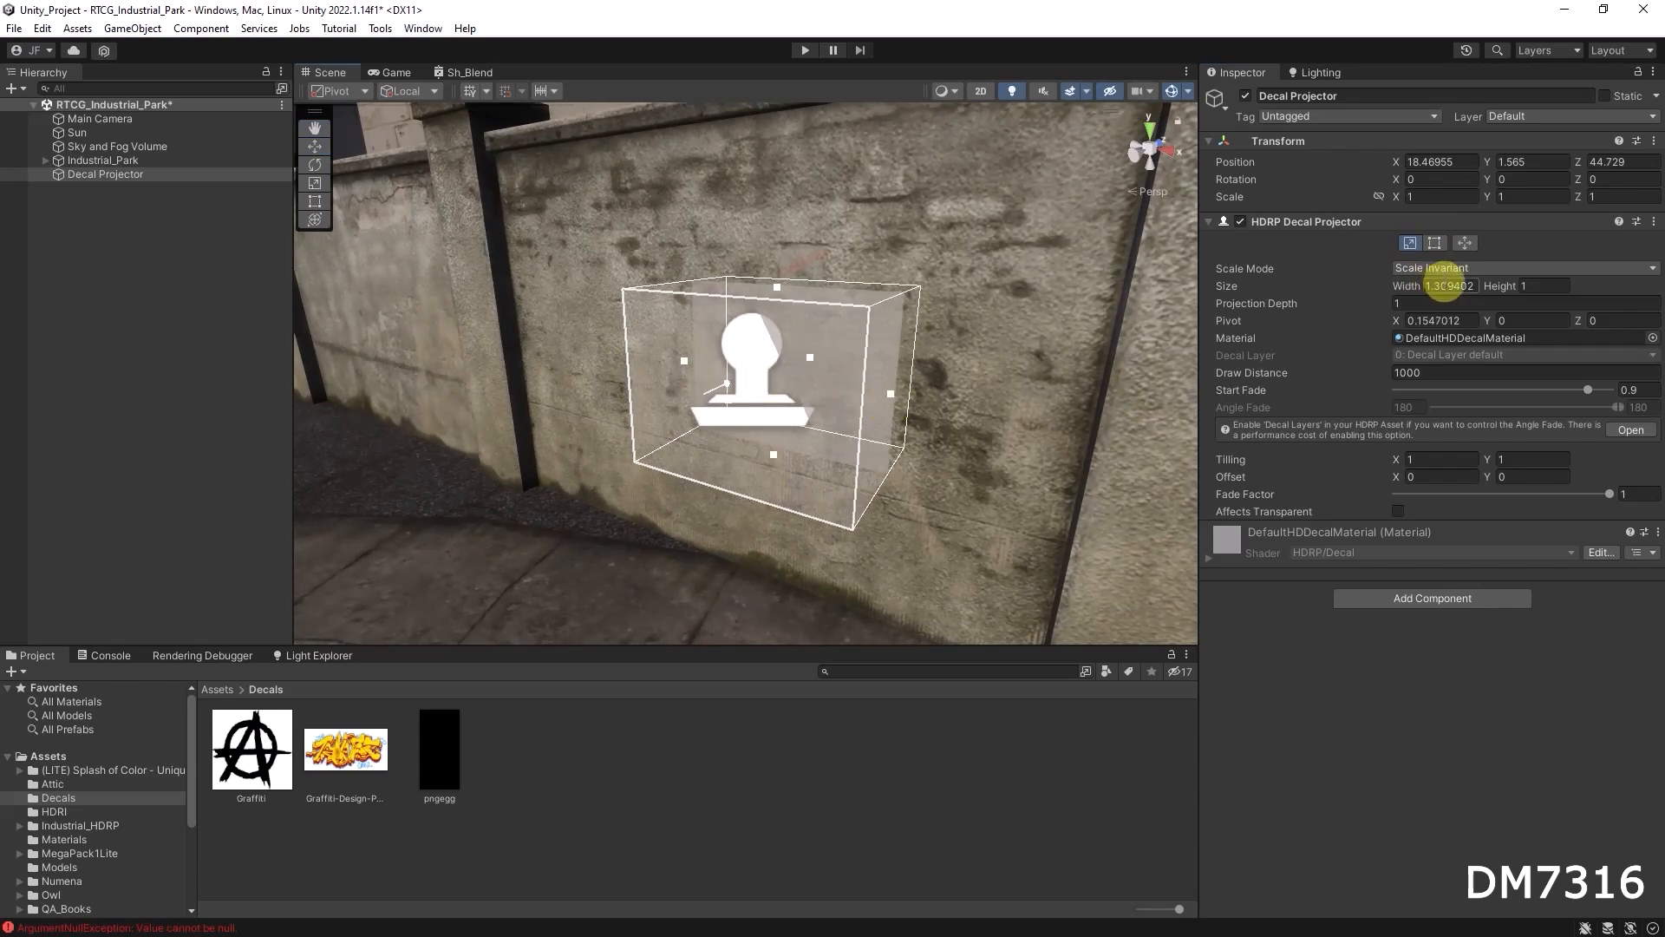
drag(778, 291, 779, 208)
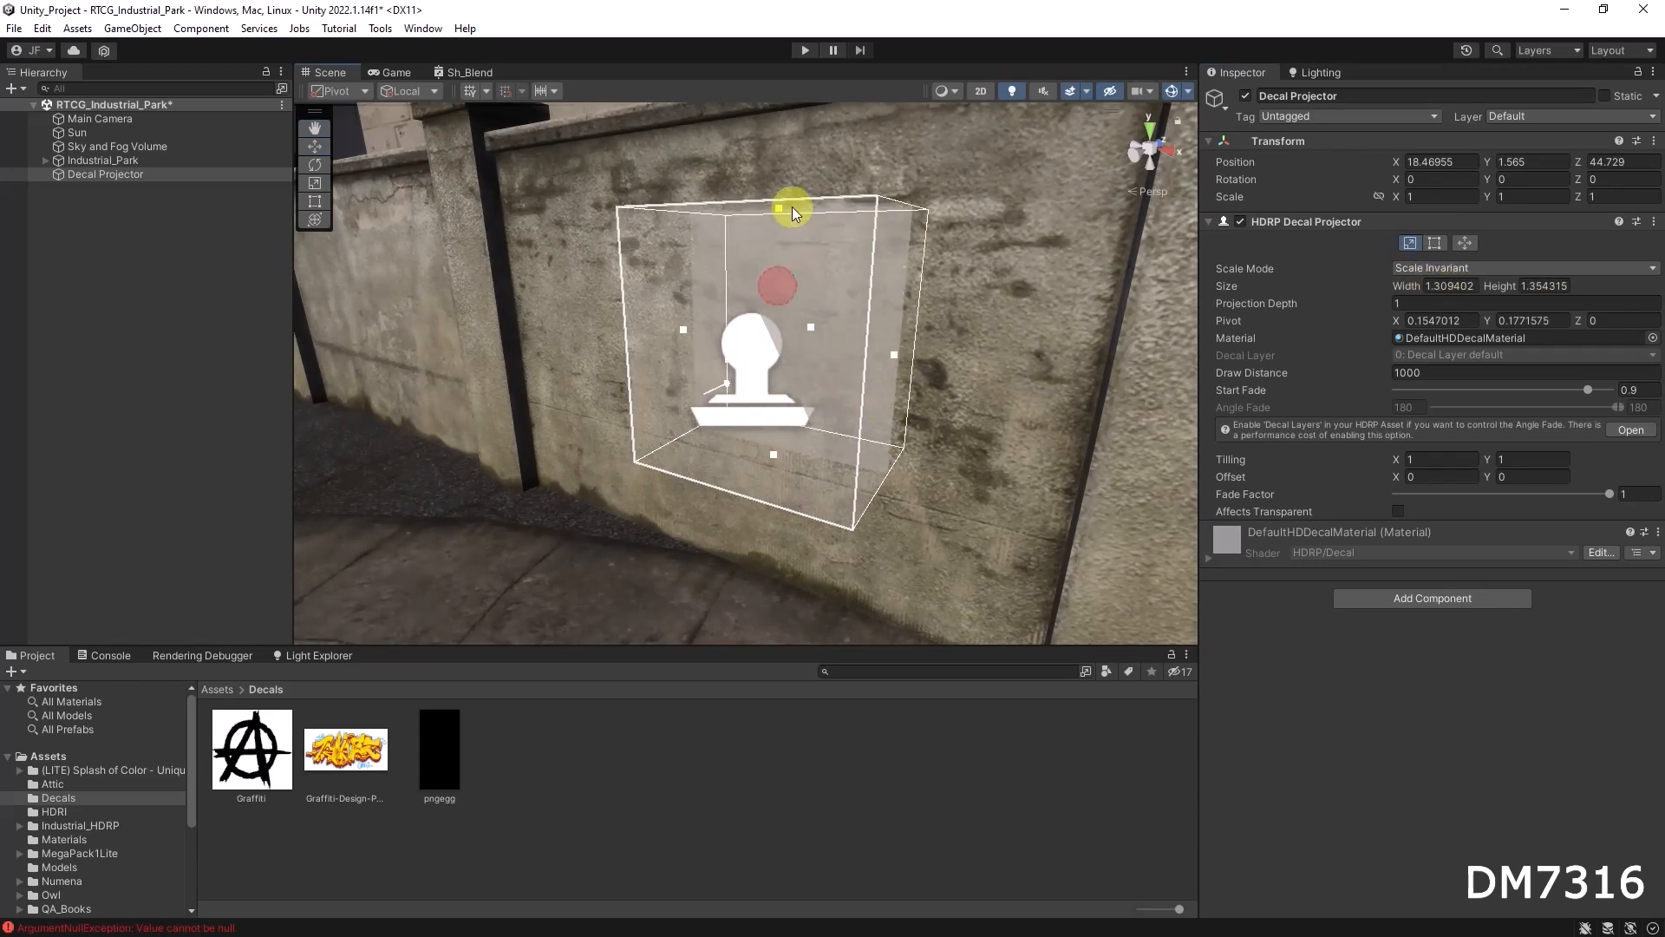
click(1444, 286)
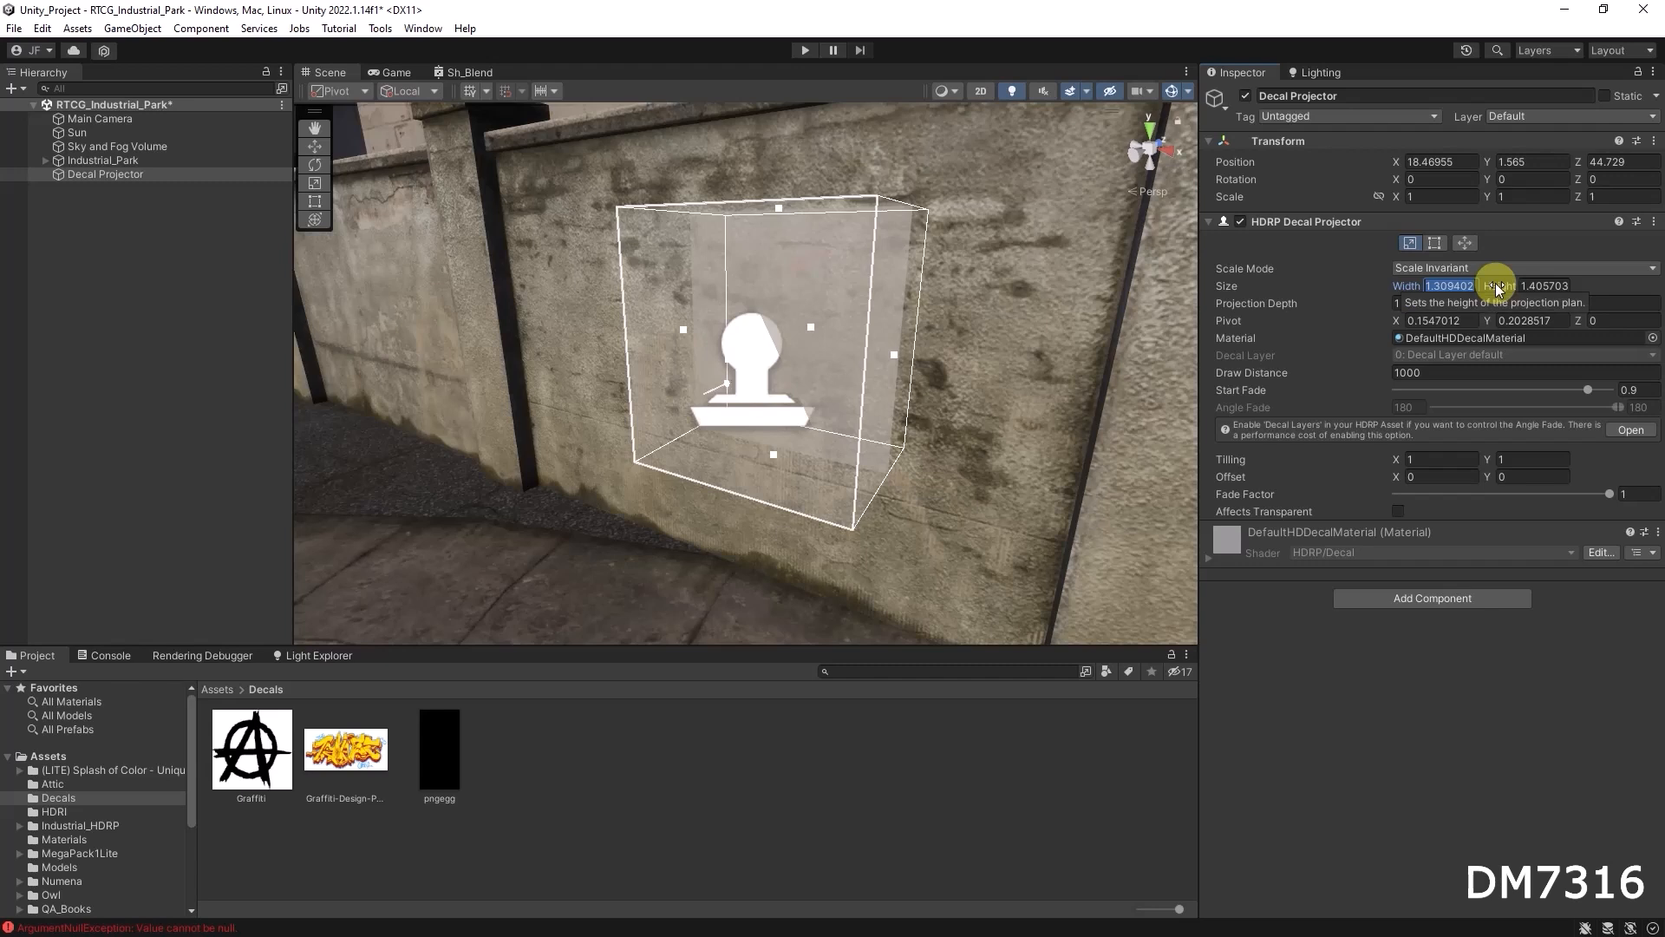
text(2)
key(Tab)
text(2)
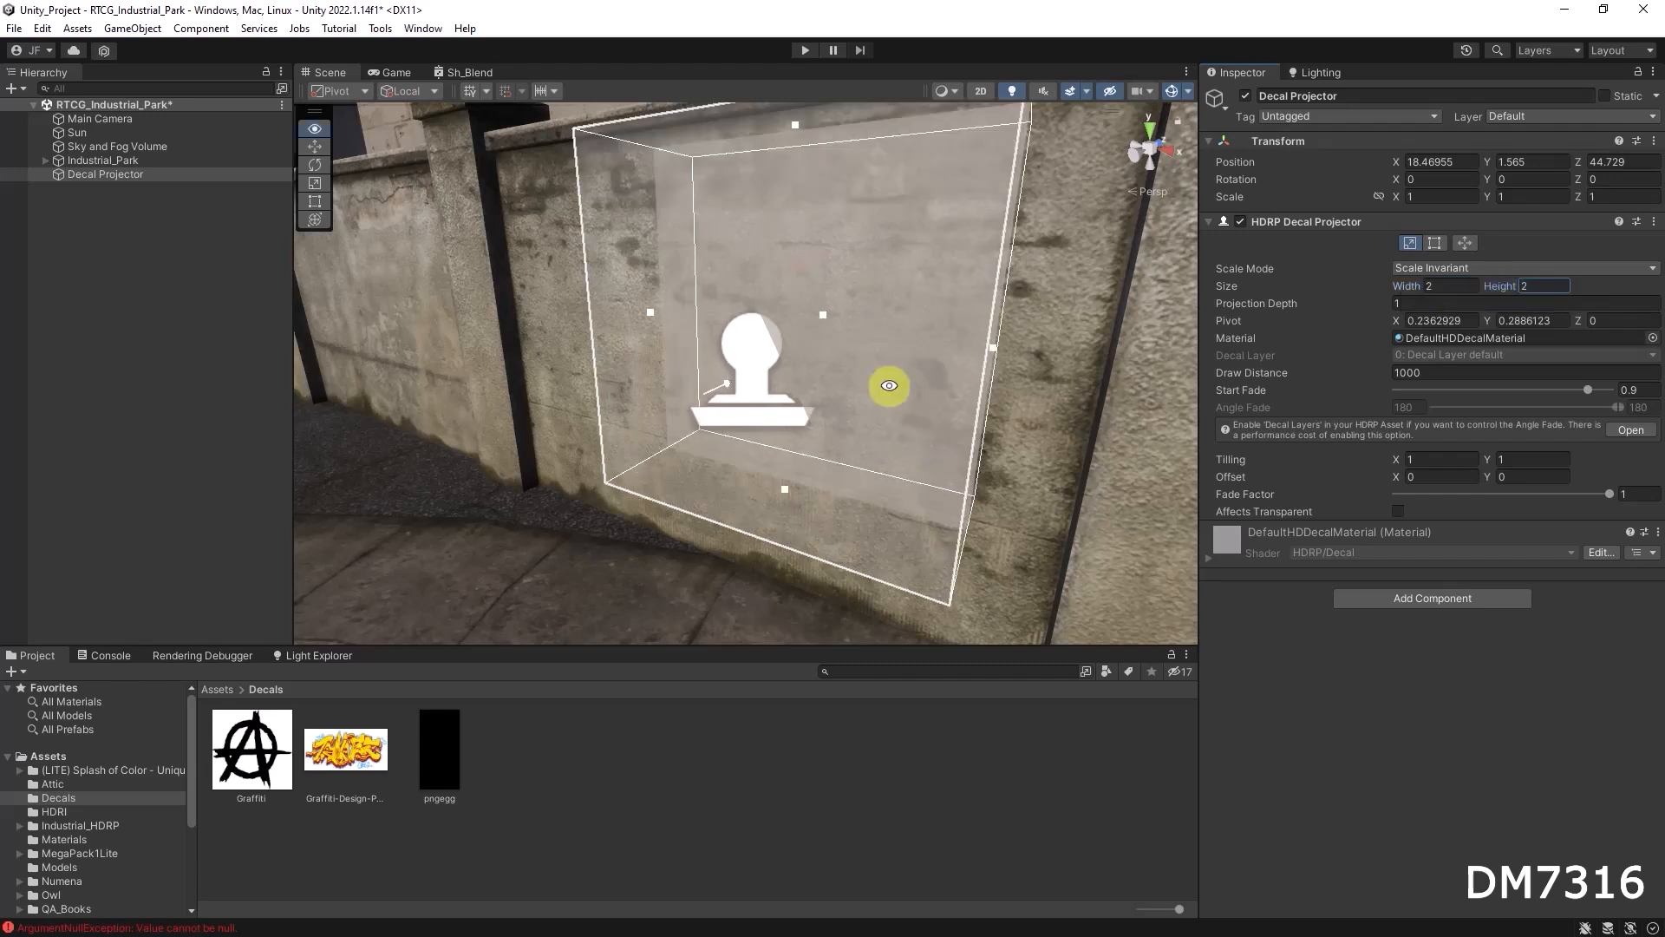
Shift the decal projector along the fence wall to about X 17.64 and lower it to about Y 1.33
alt+right_drag(907, 365, 769, 361)
alt+drag(770, 361, 1038, 338)
key(w)
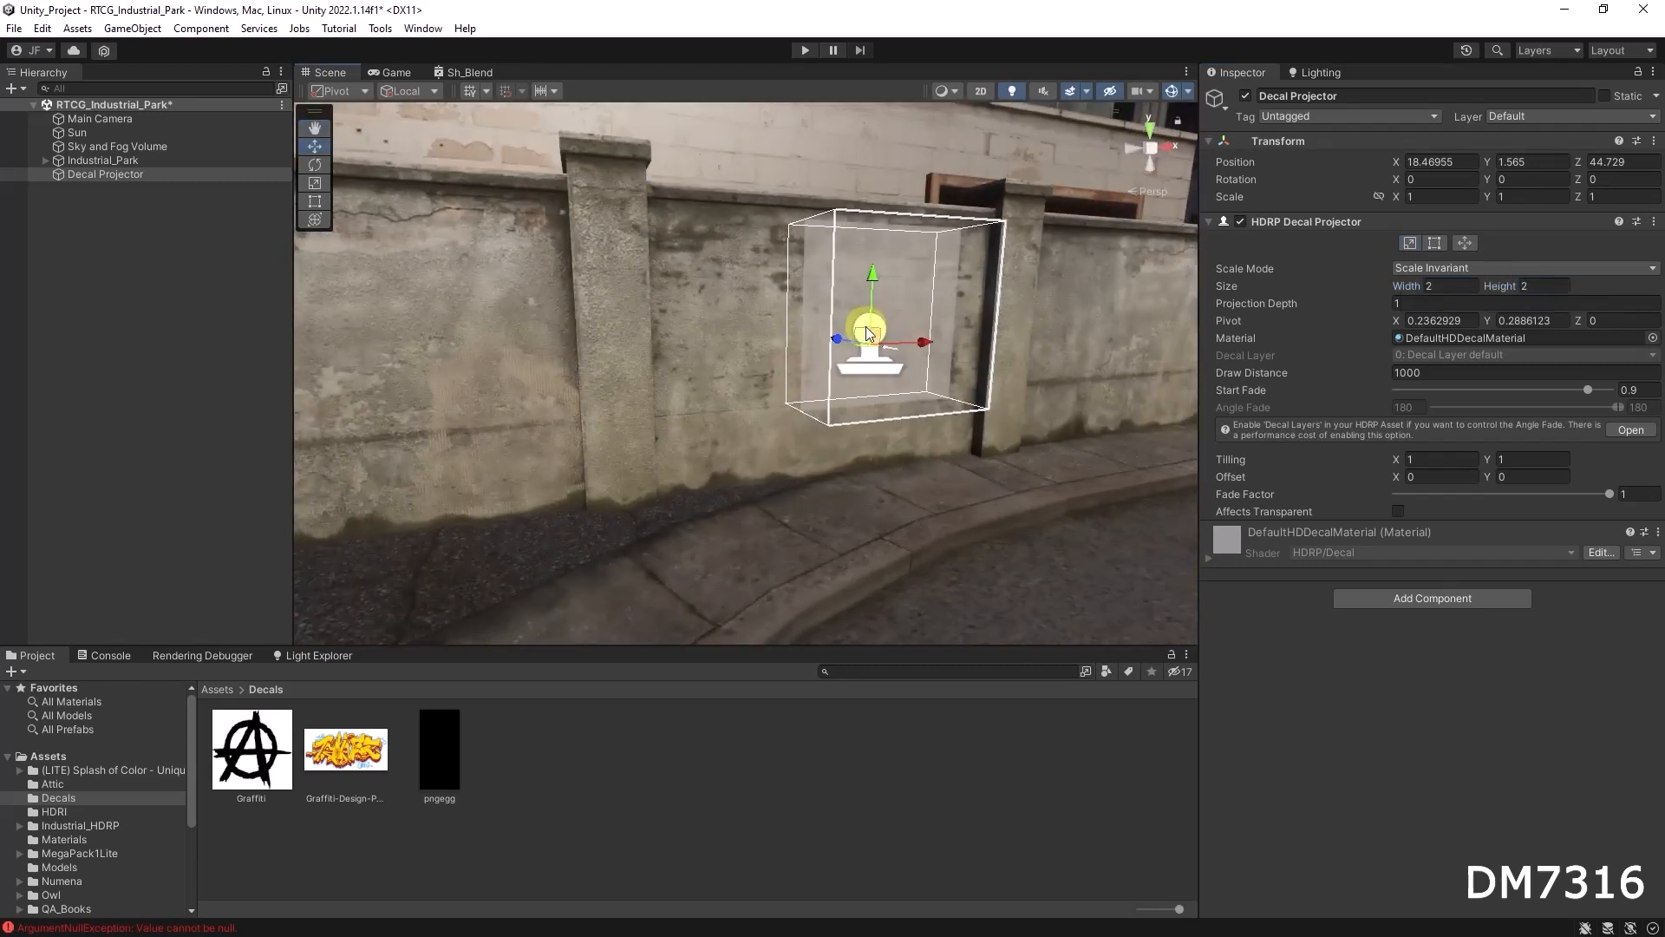
alt+drag(924, 355, 777, 380)
drag(881, 369, 790, 368)
drag(729, 290, 729, 321)
alt+drag(870, 401, 750, 381)
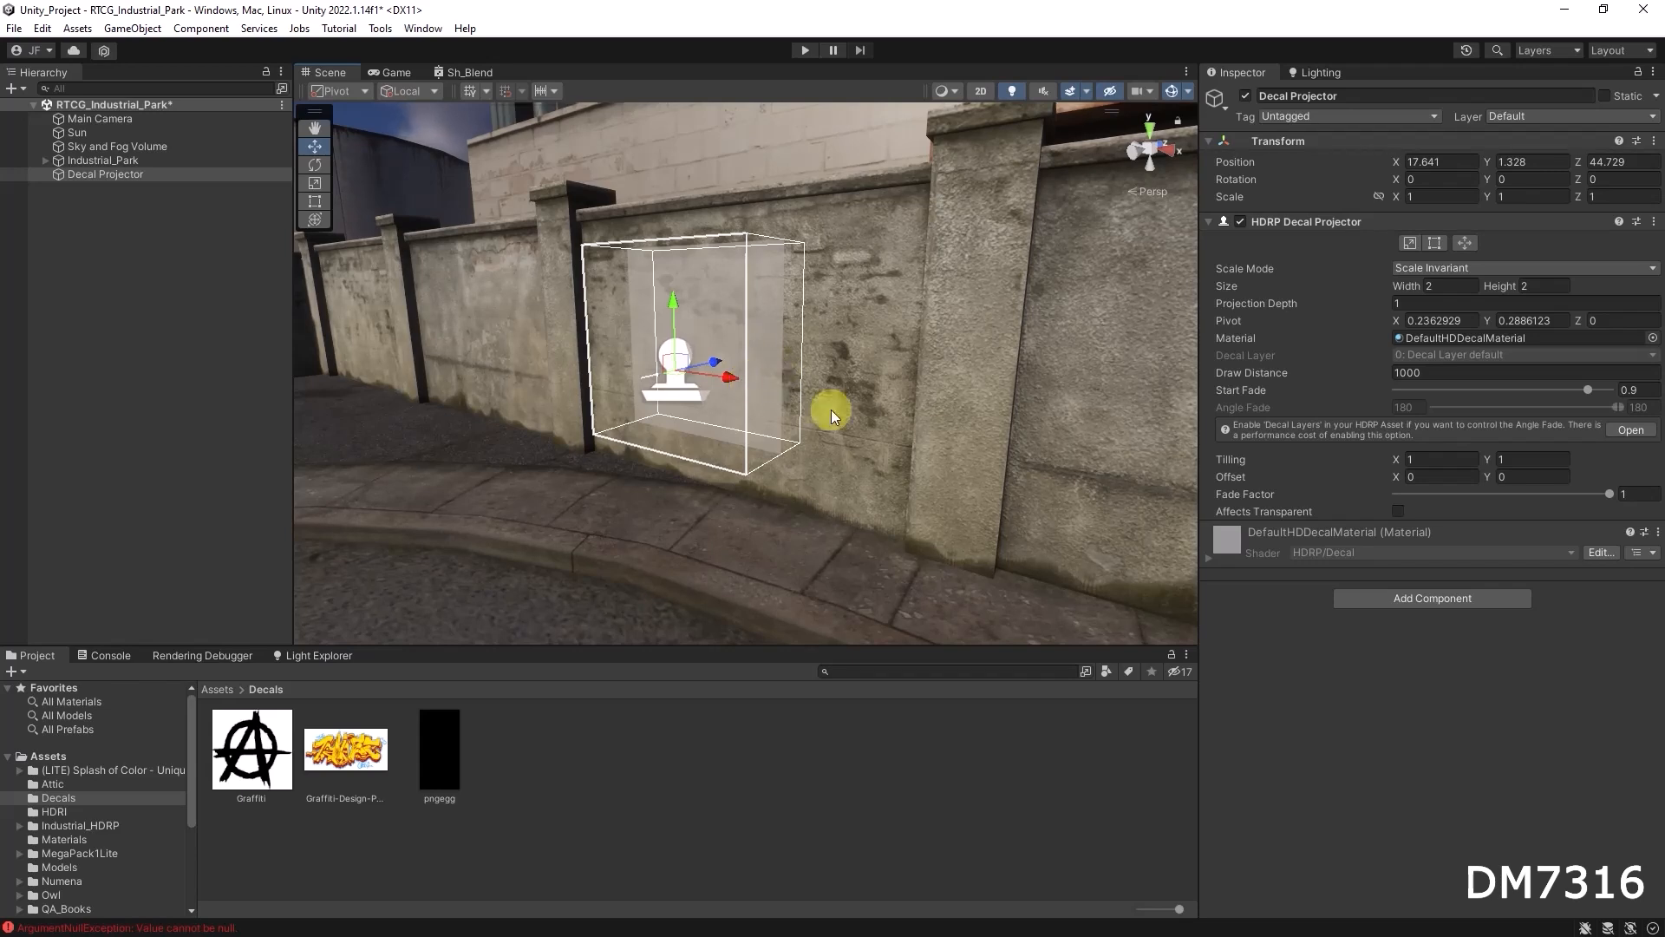
right_drag(941, 441, 782, 491)
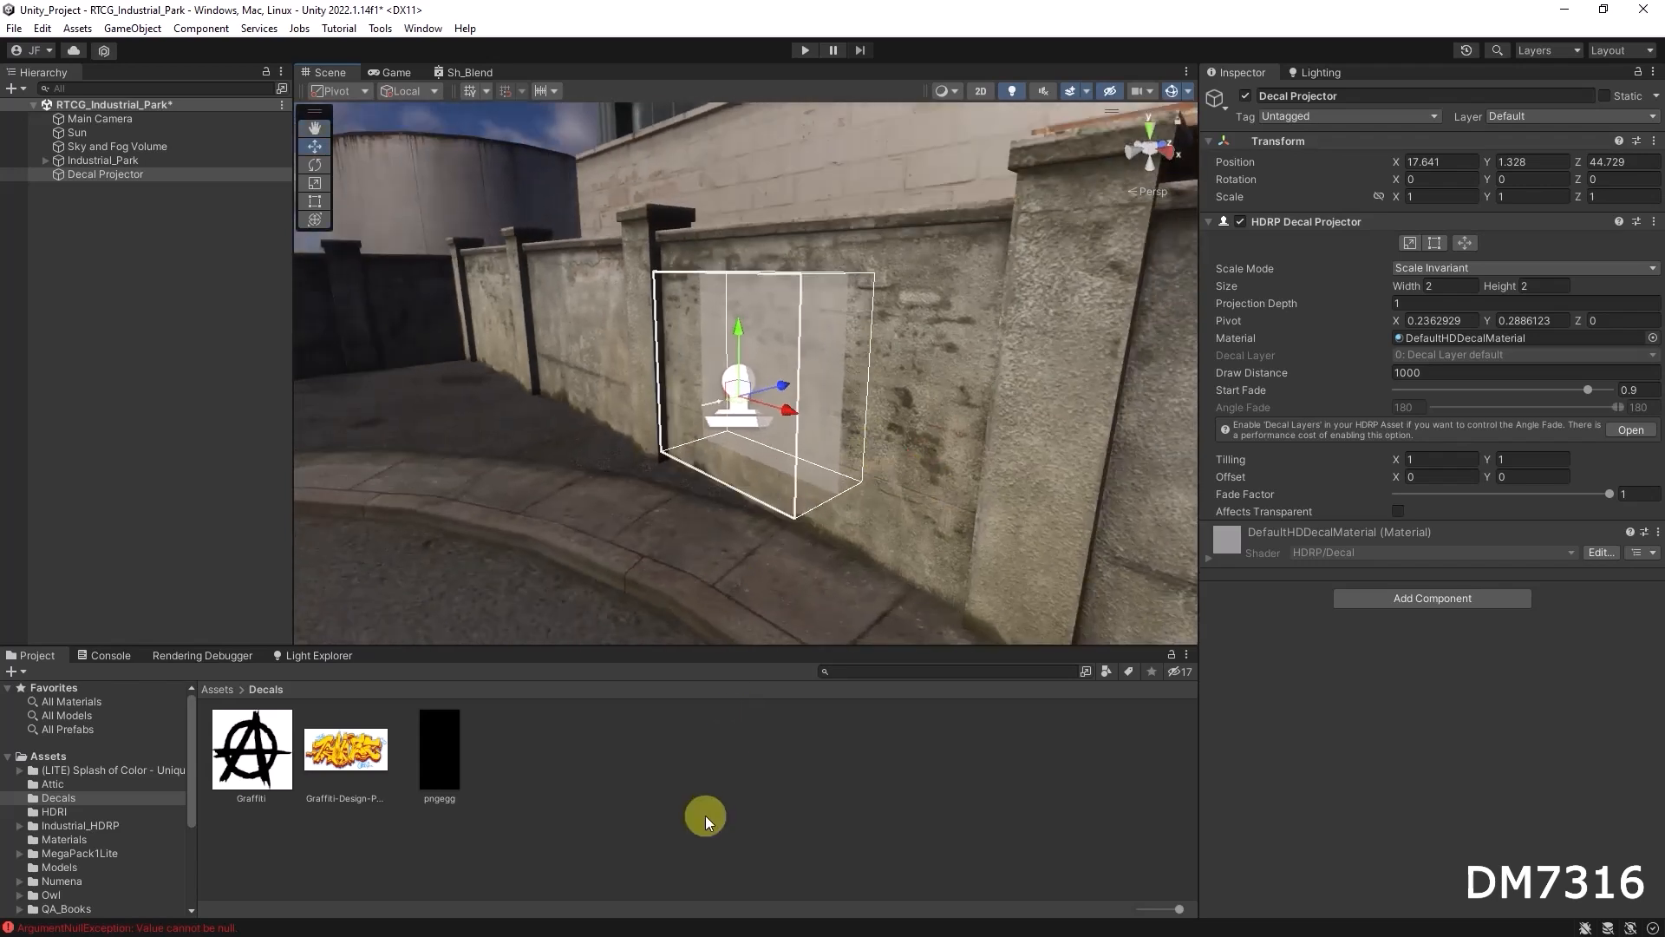
Create a new material named Mat_Graf in the Decals folder
click(68, 784)
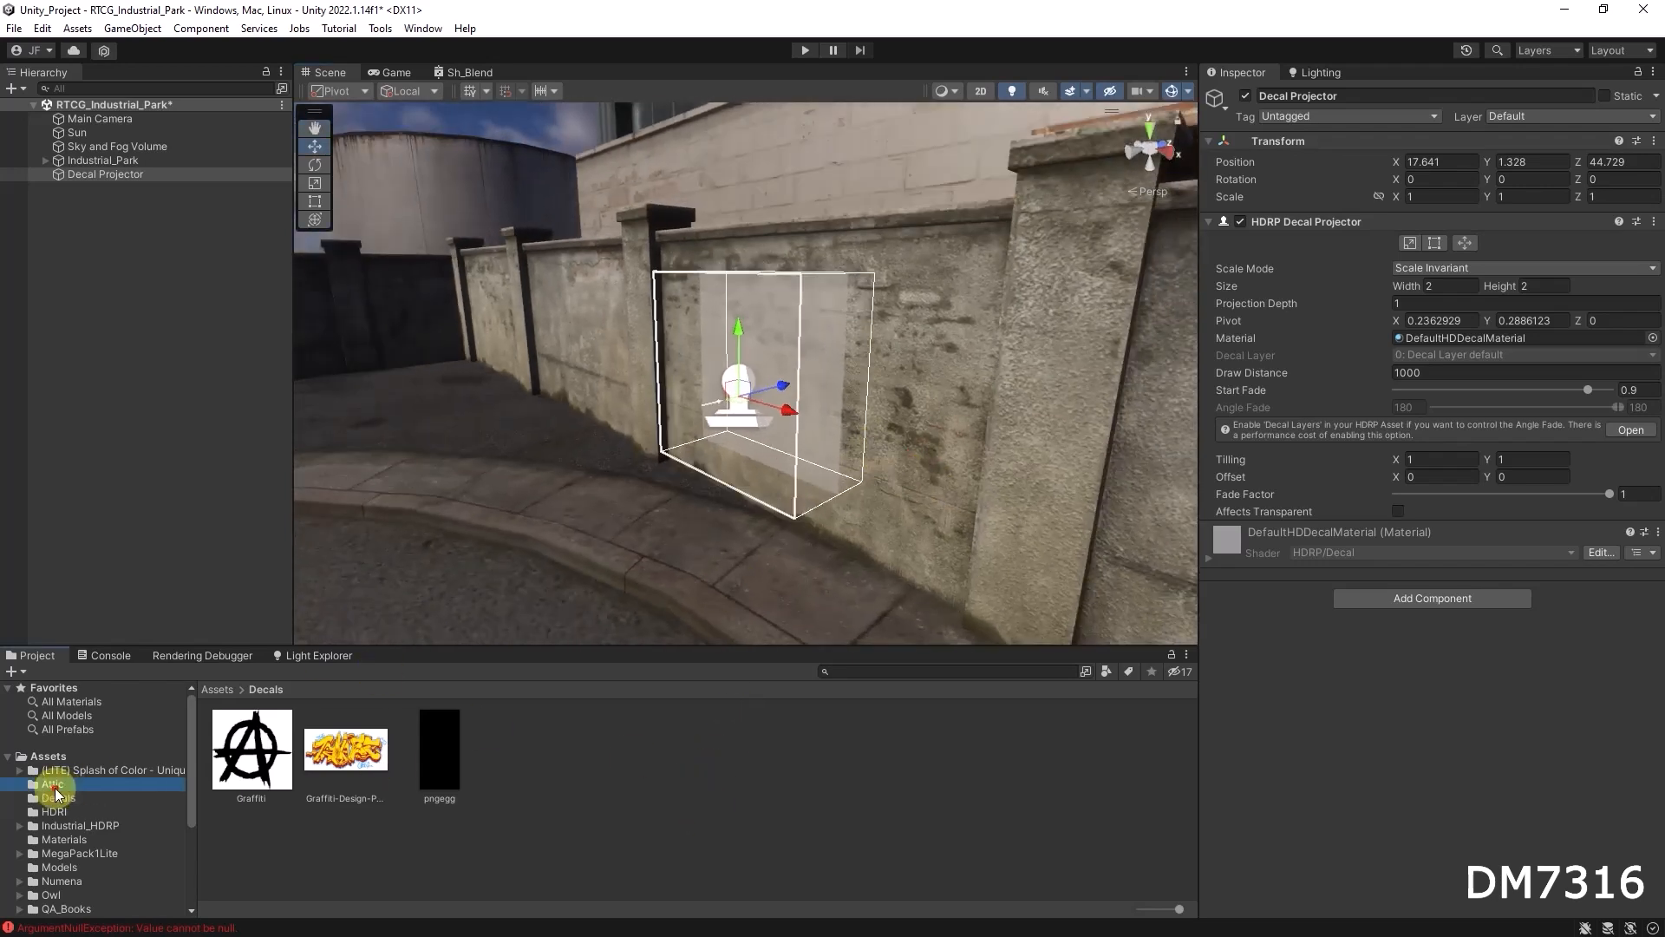
click(59, 798)
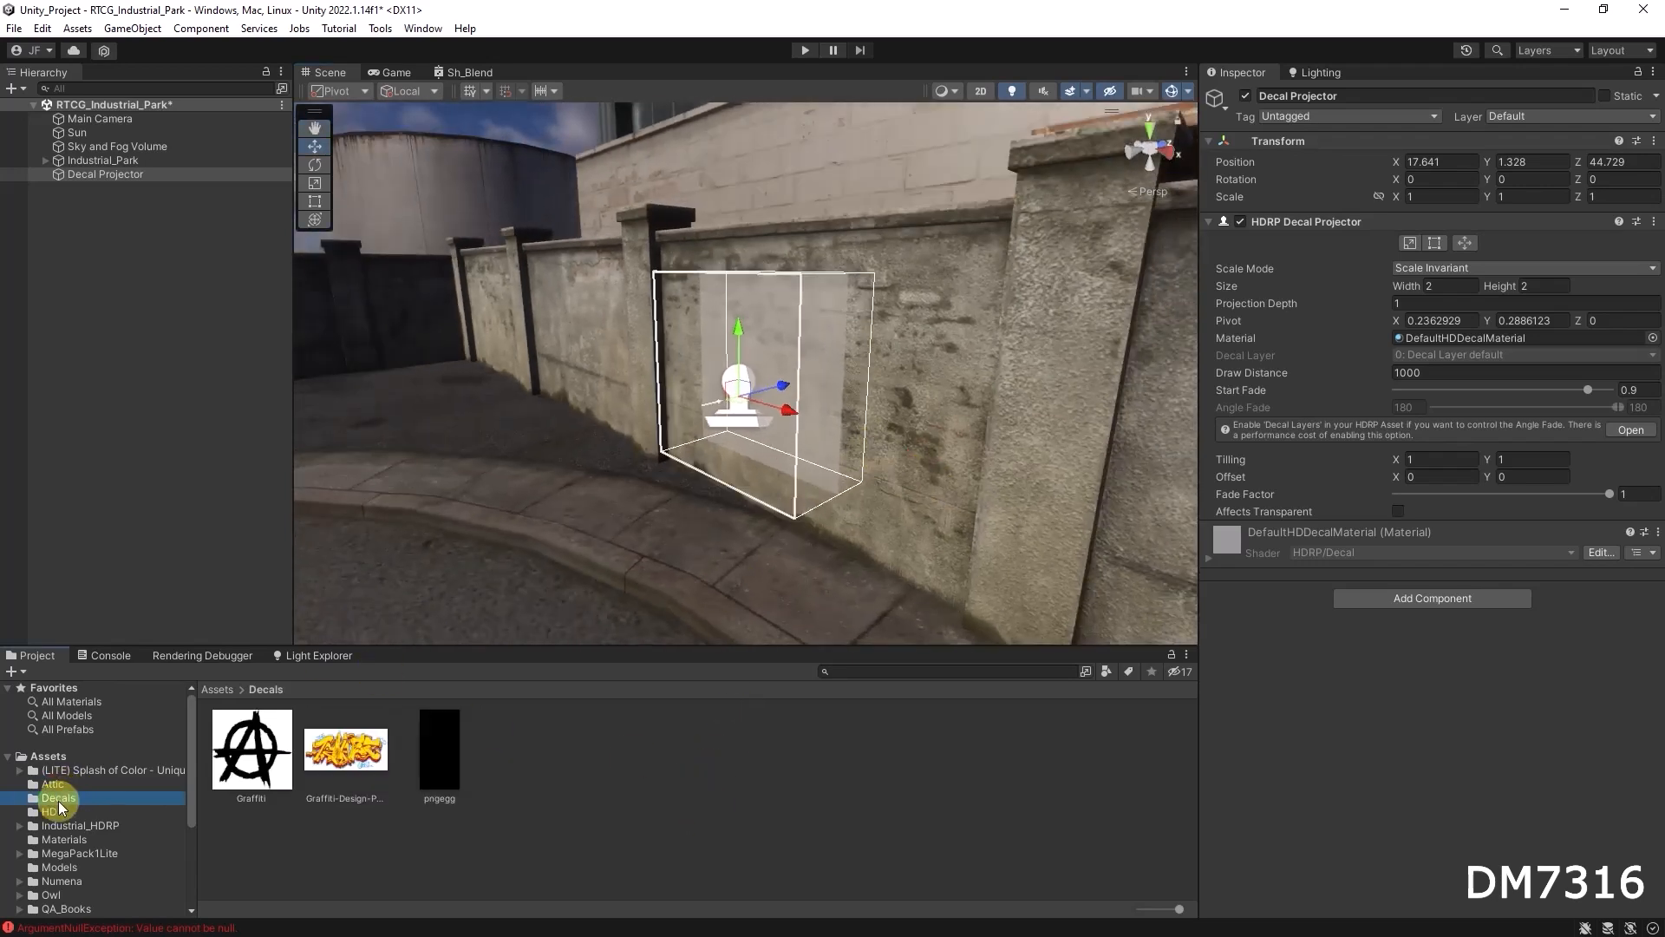
right_click(659, 747)
mouse_move(733, 282)
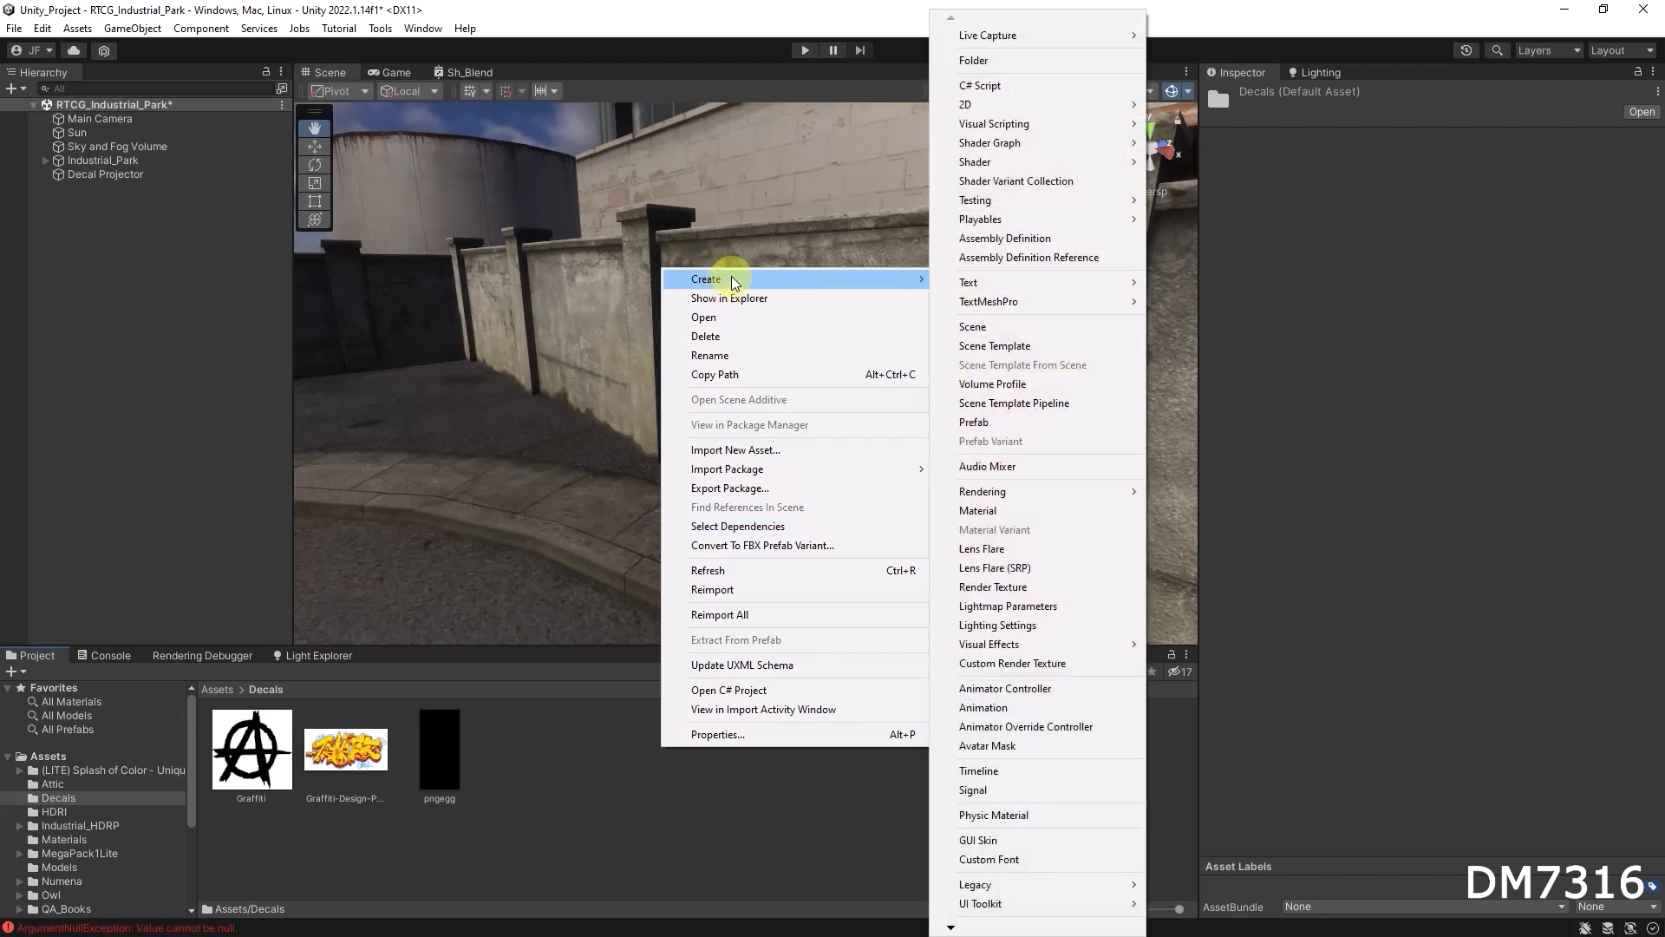
click(979, 510)
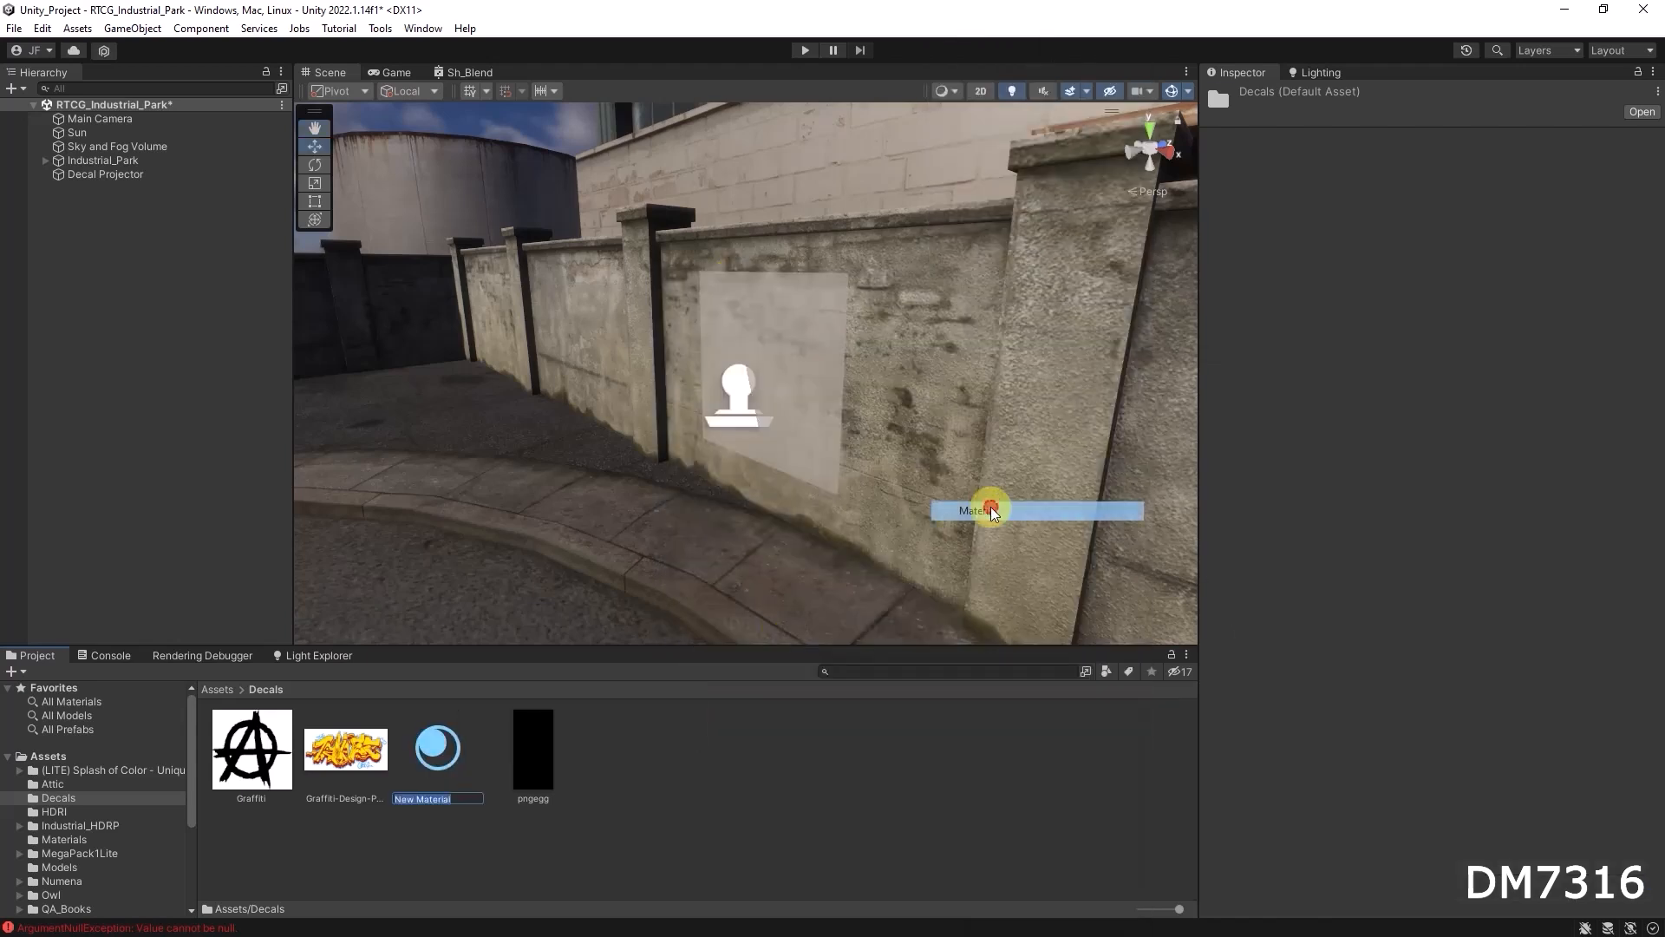
text(Mat)
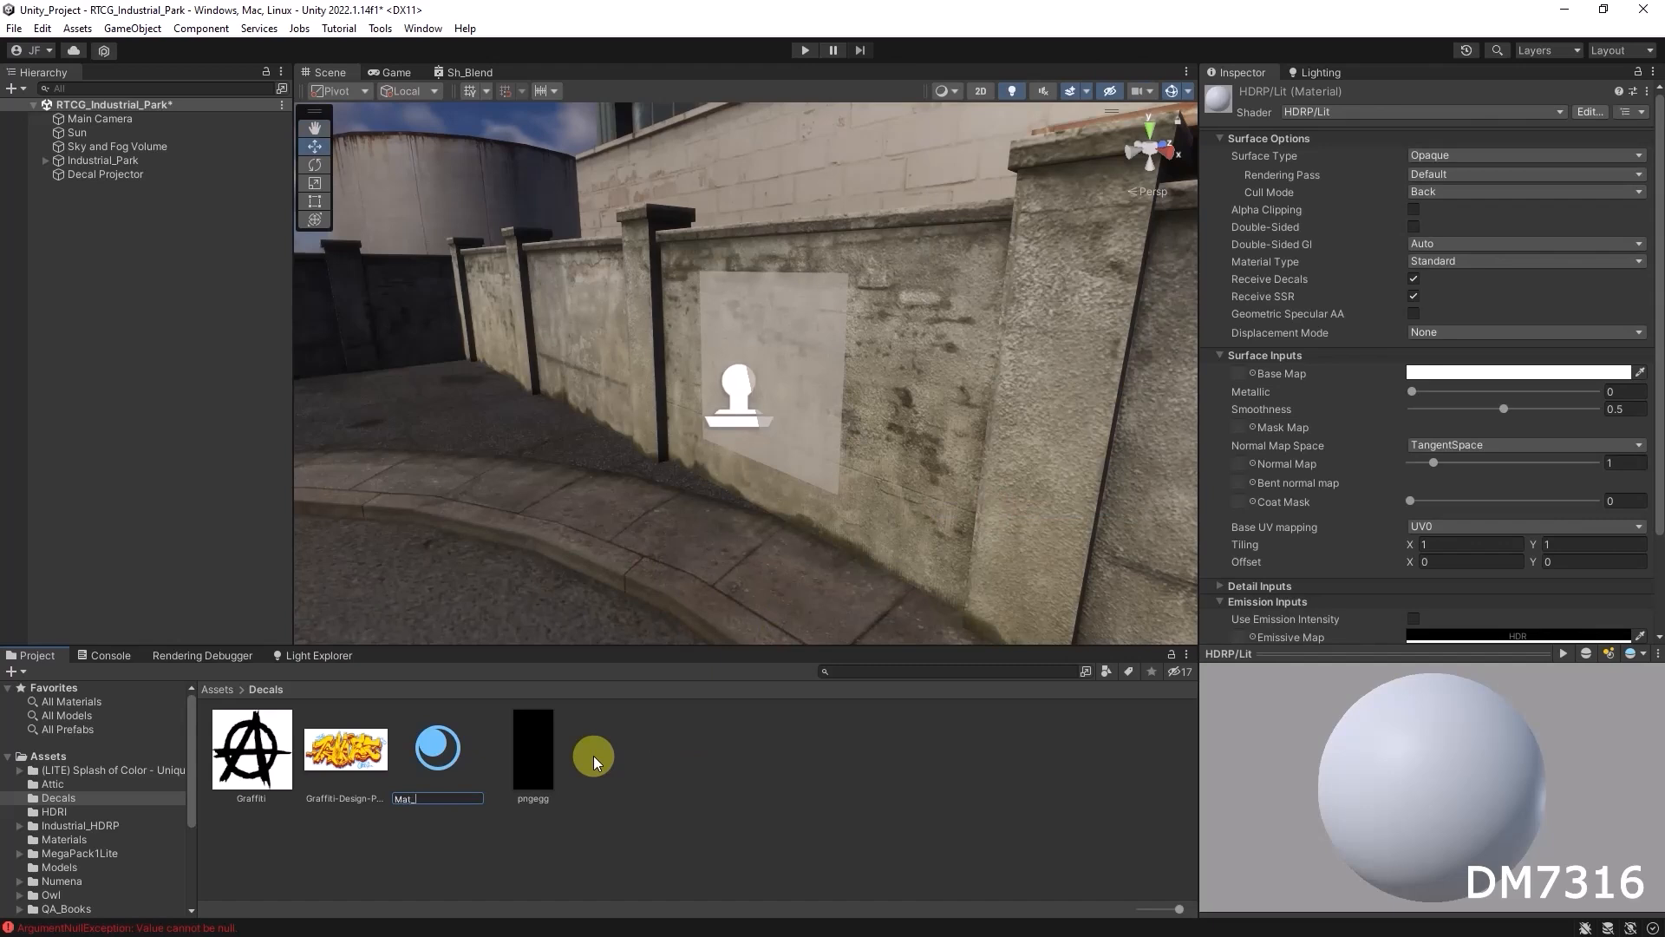
text(_Graf)
key(Return)
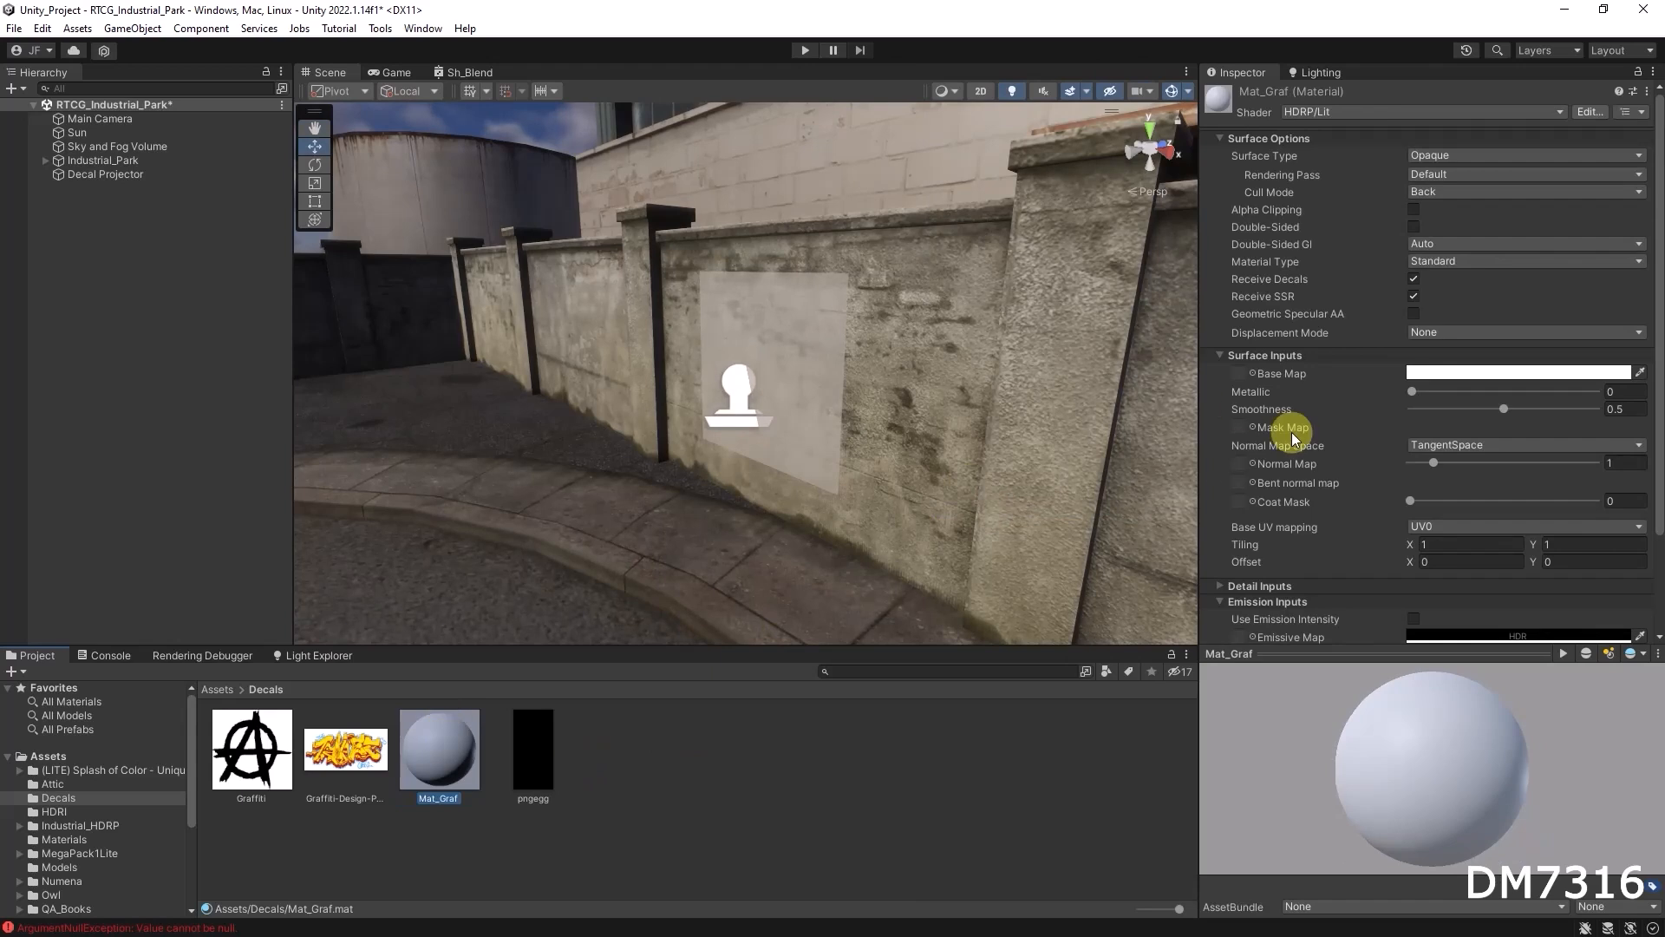
Assign the Mat_Graf material to the decal projector
click(121, 177)
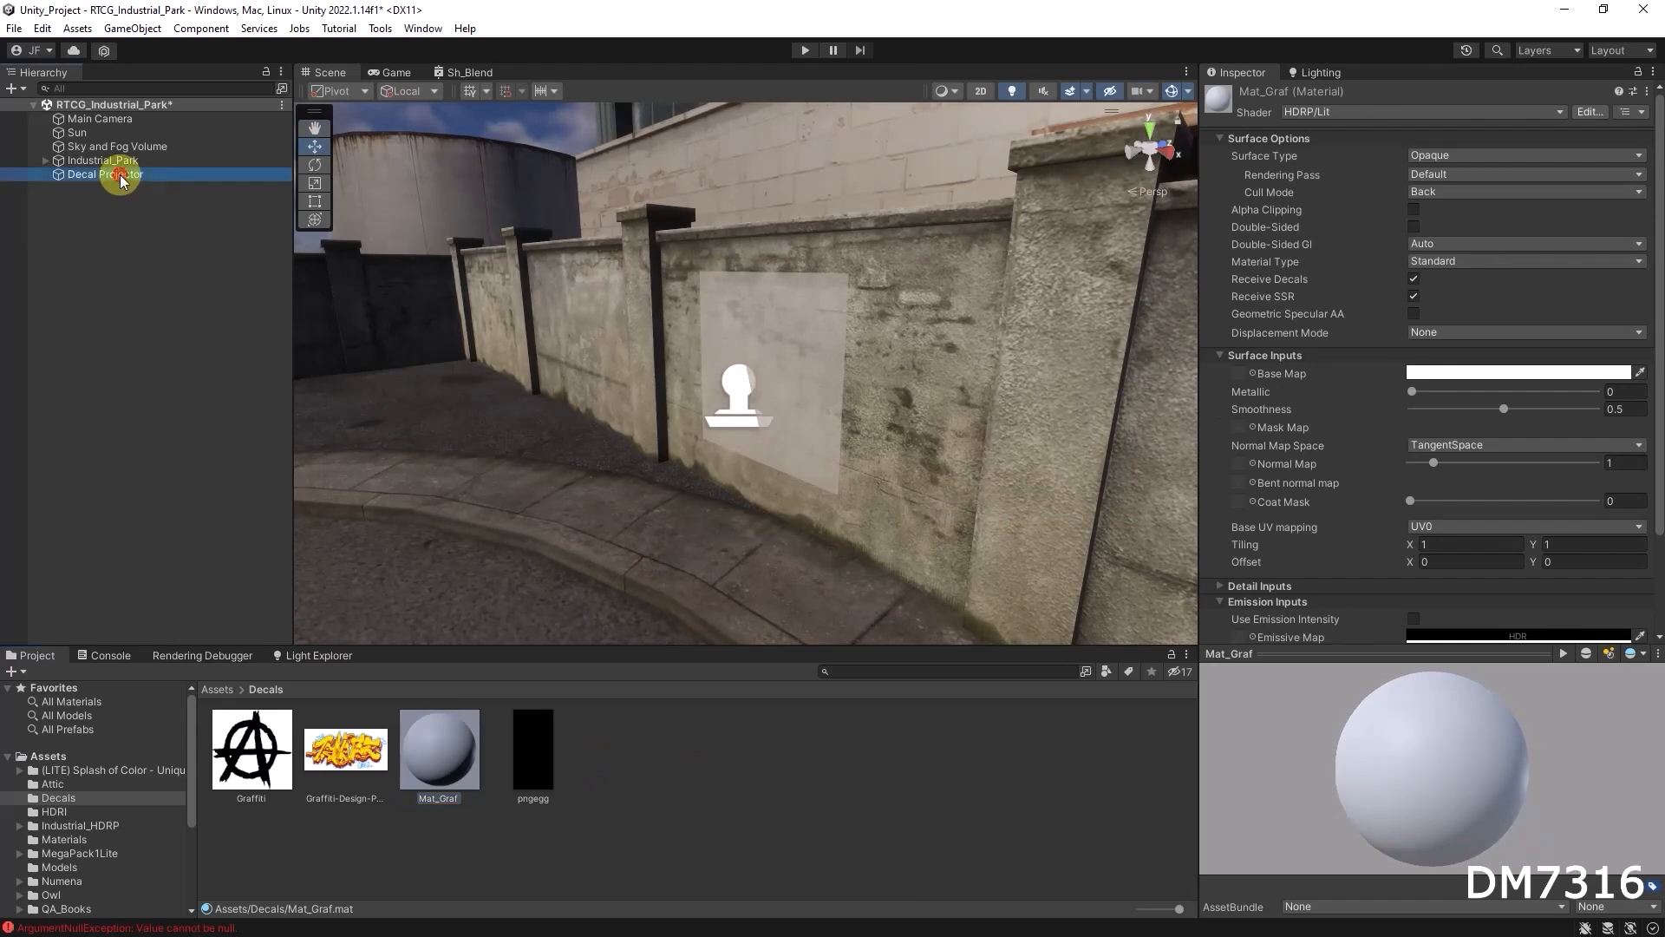
drag(442, 751, 1441, 340)
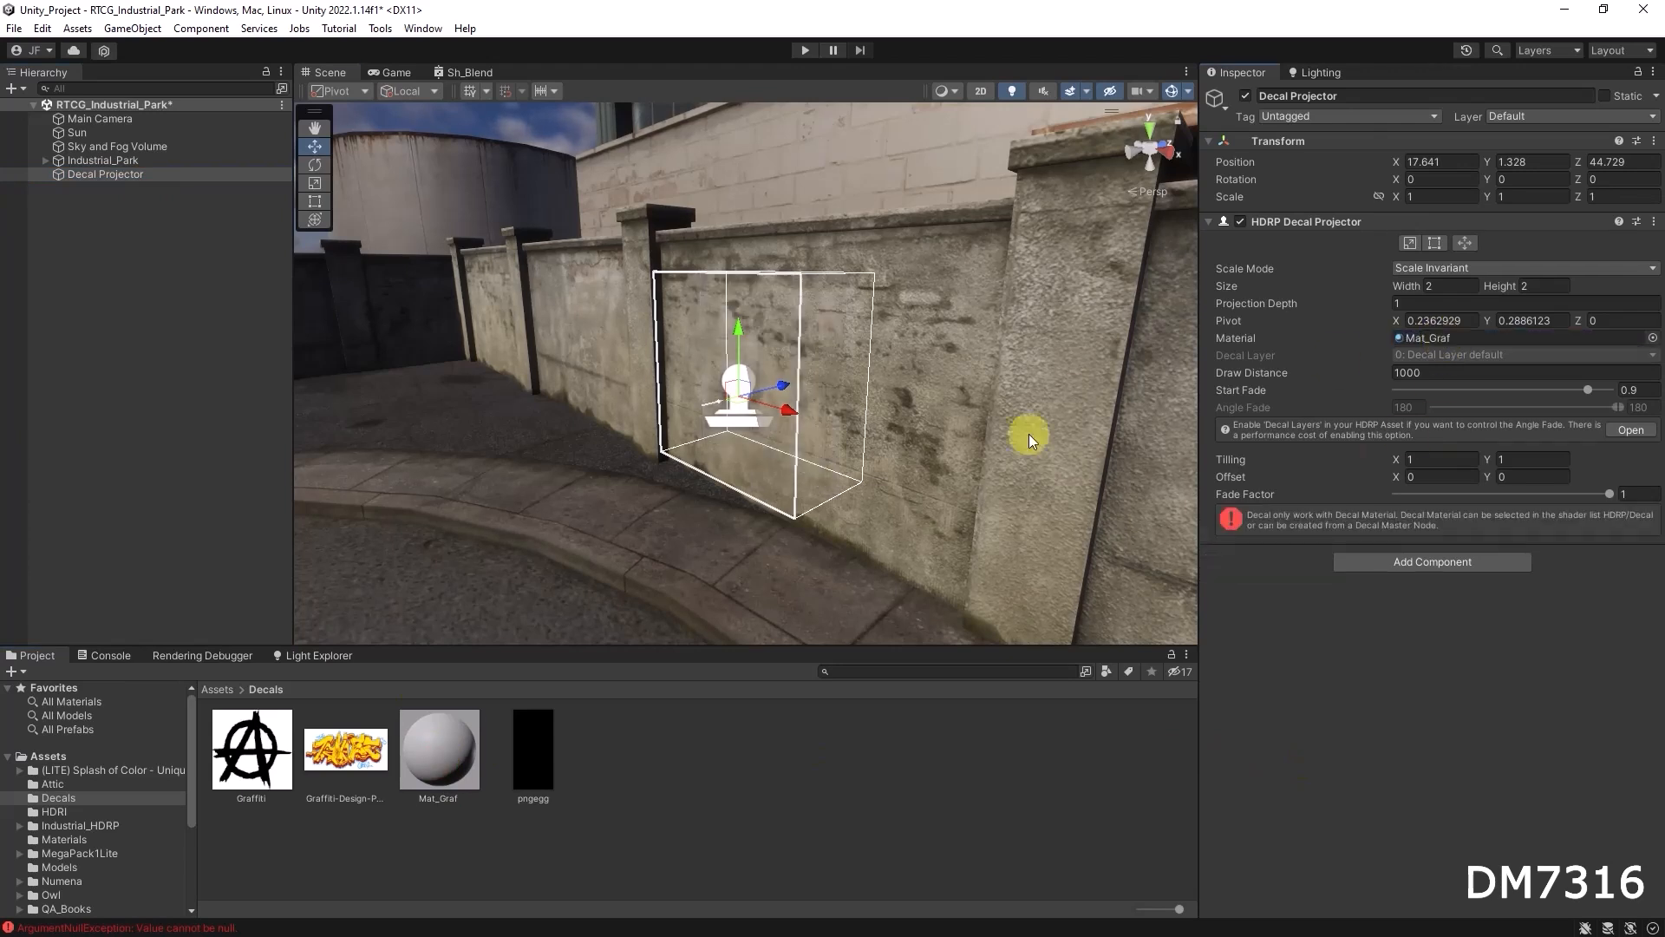
click(98, 176)
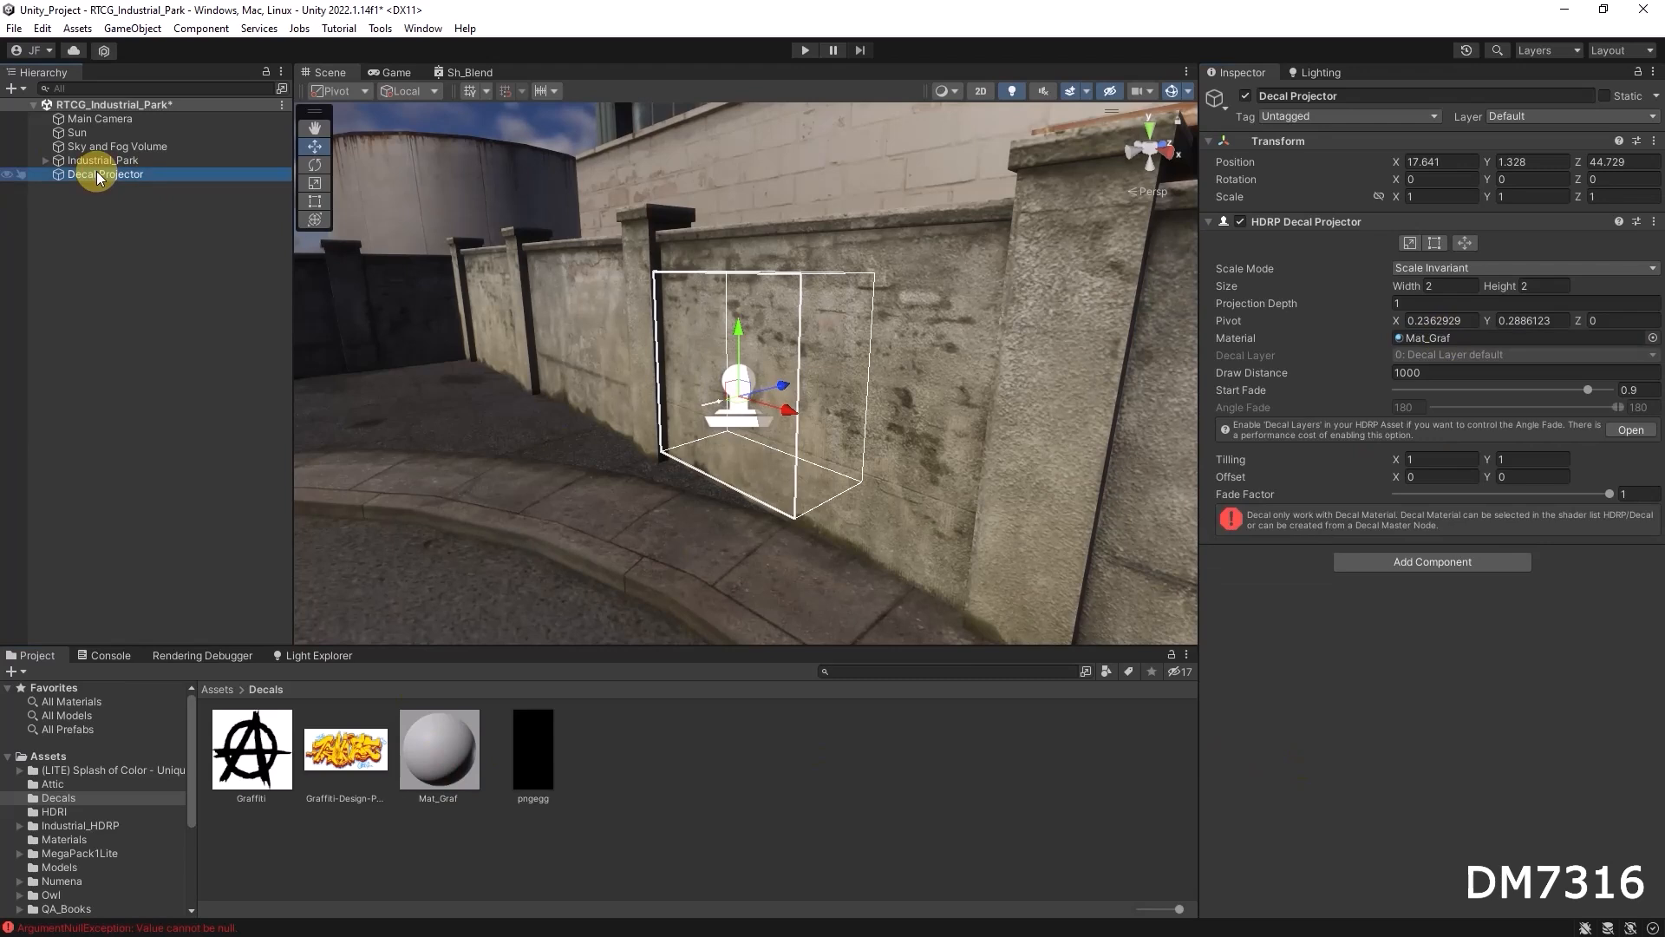
drag(429, 742, 1438, 337)
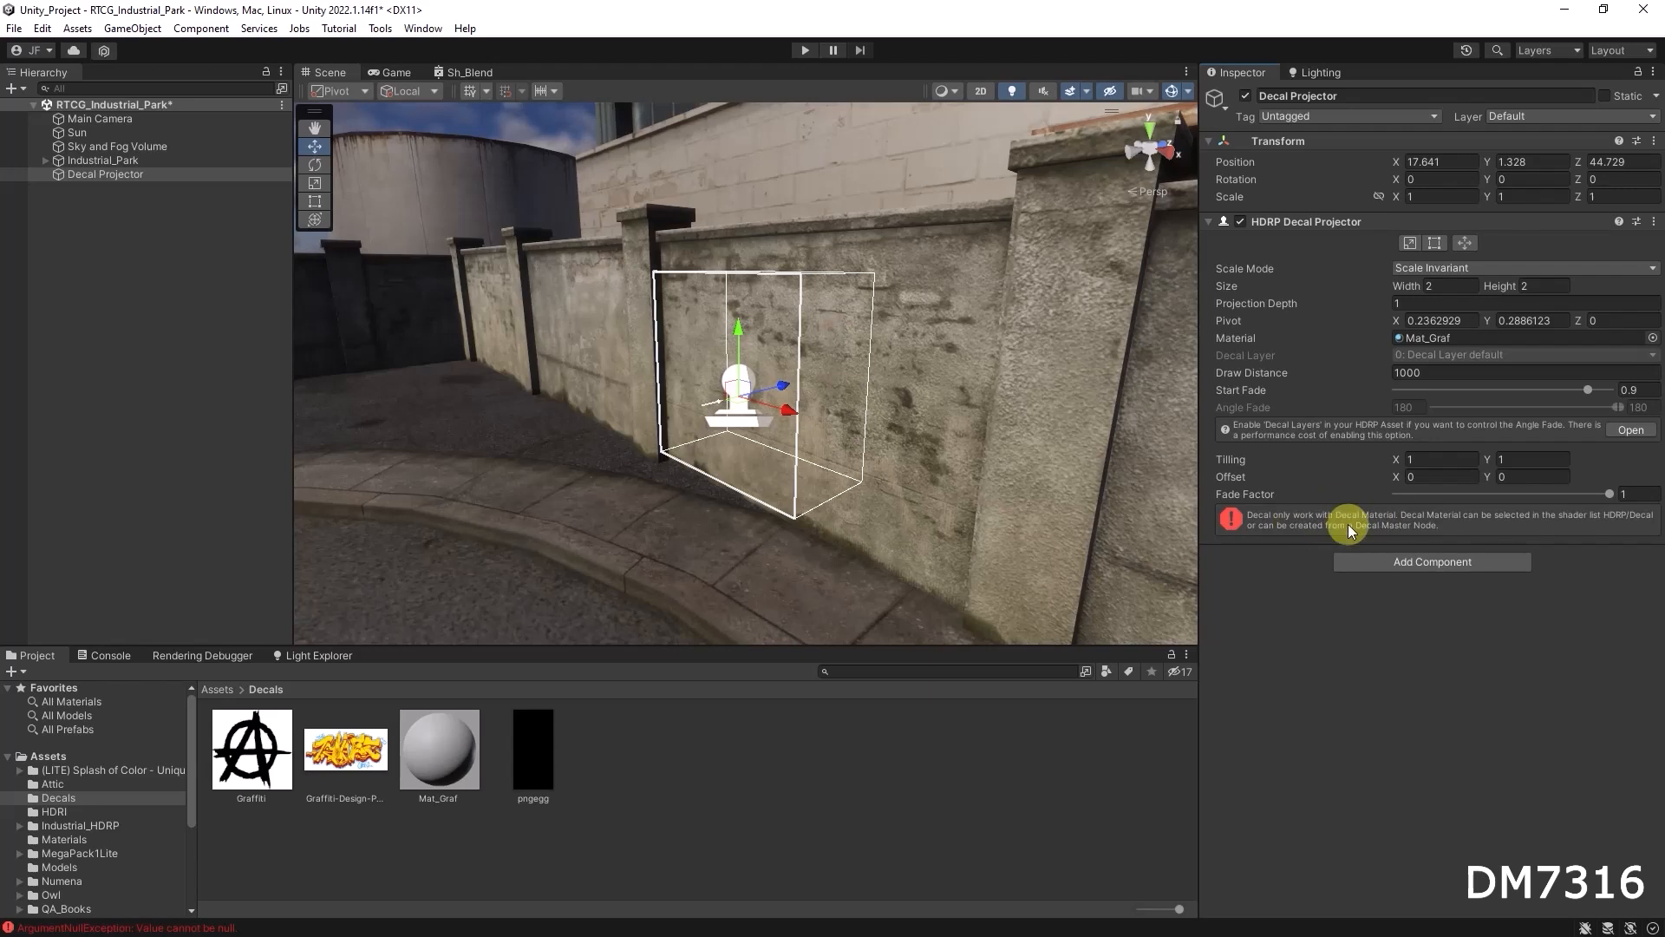
Switch the Mat_Graf material's shader to HDRP/Decal and check it on the decal projector
click(439, 736)
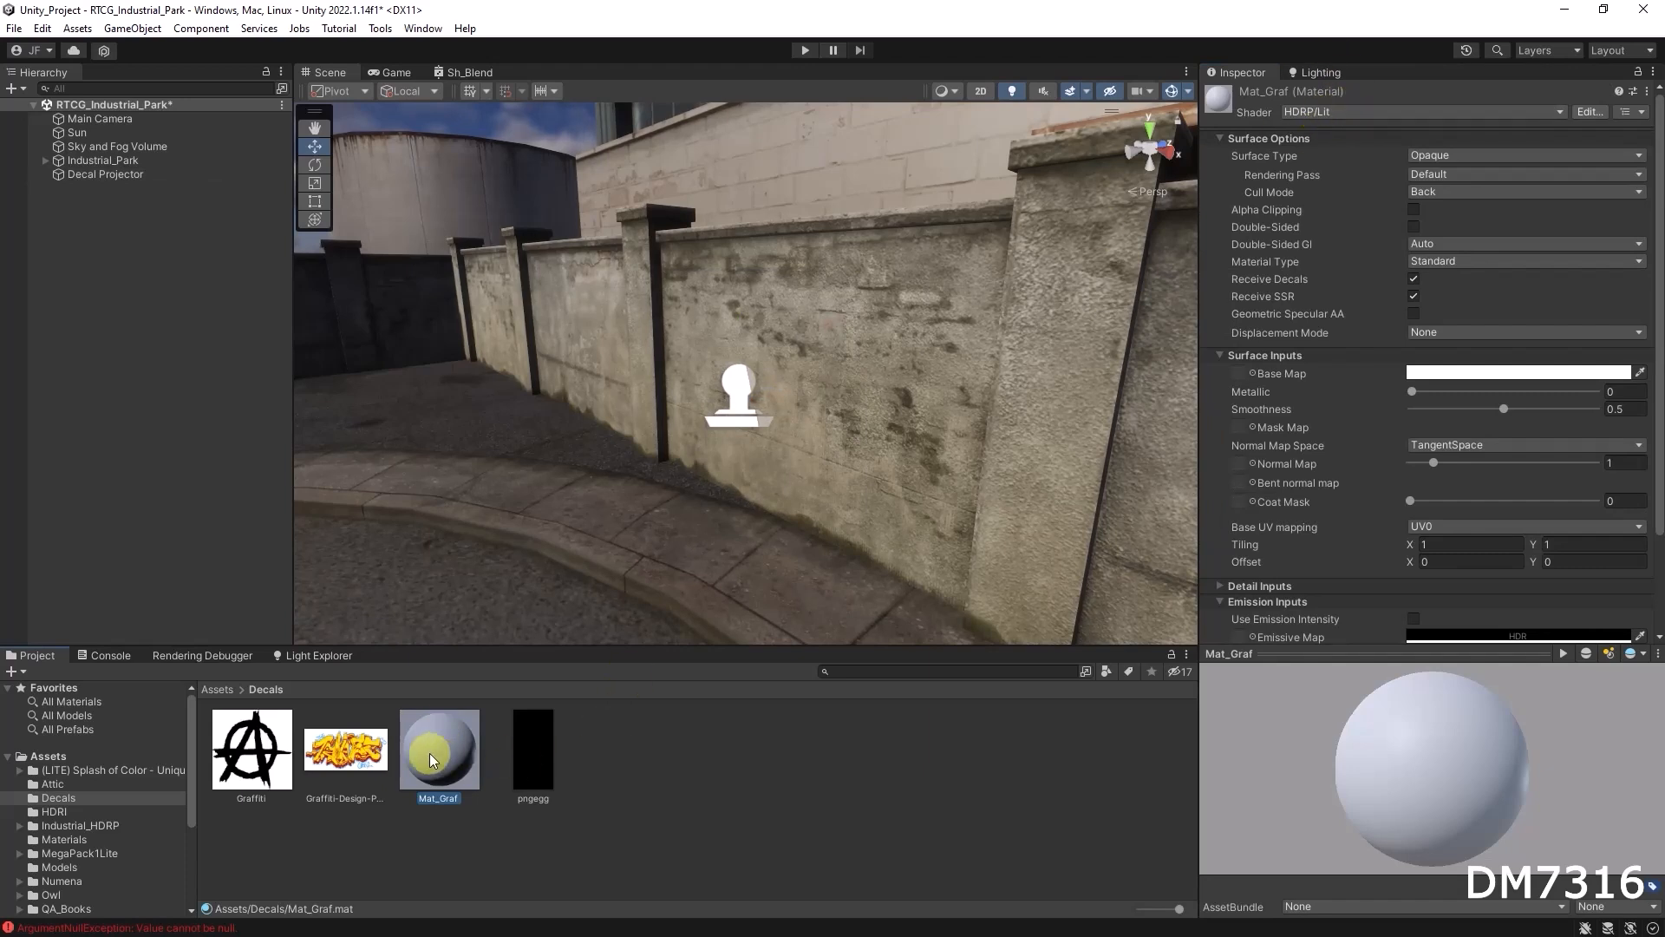
click(1354, 110)
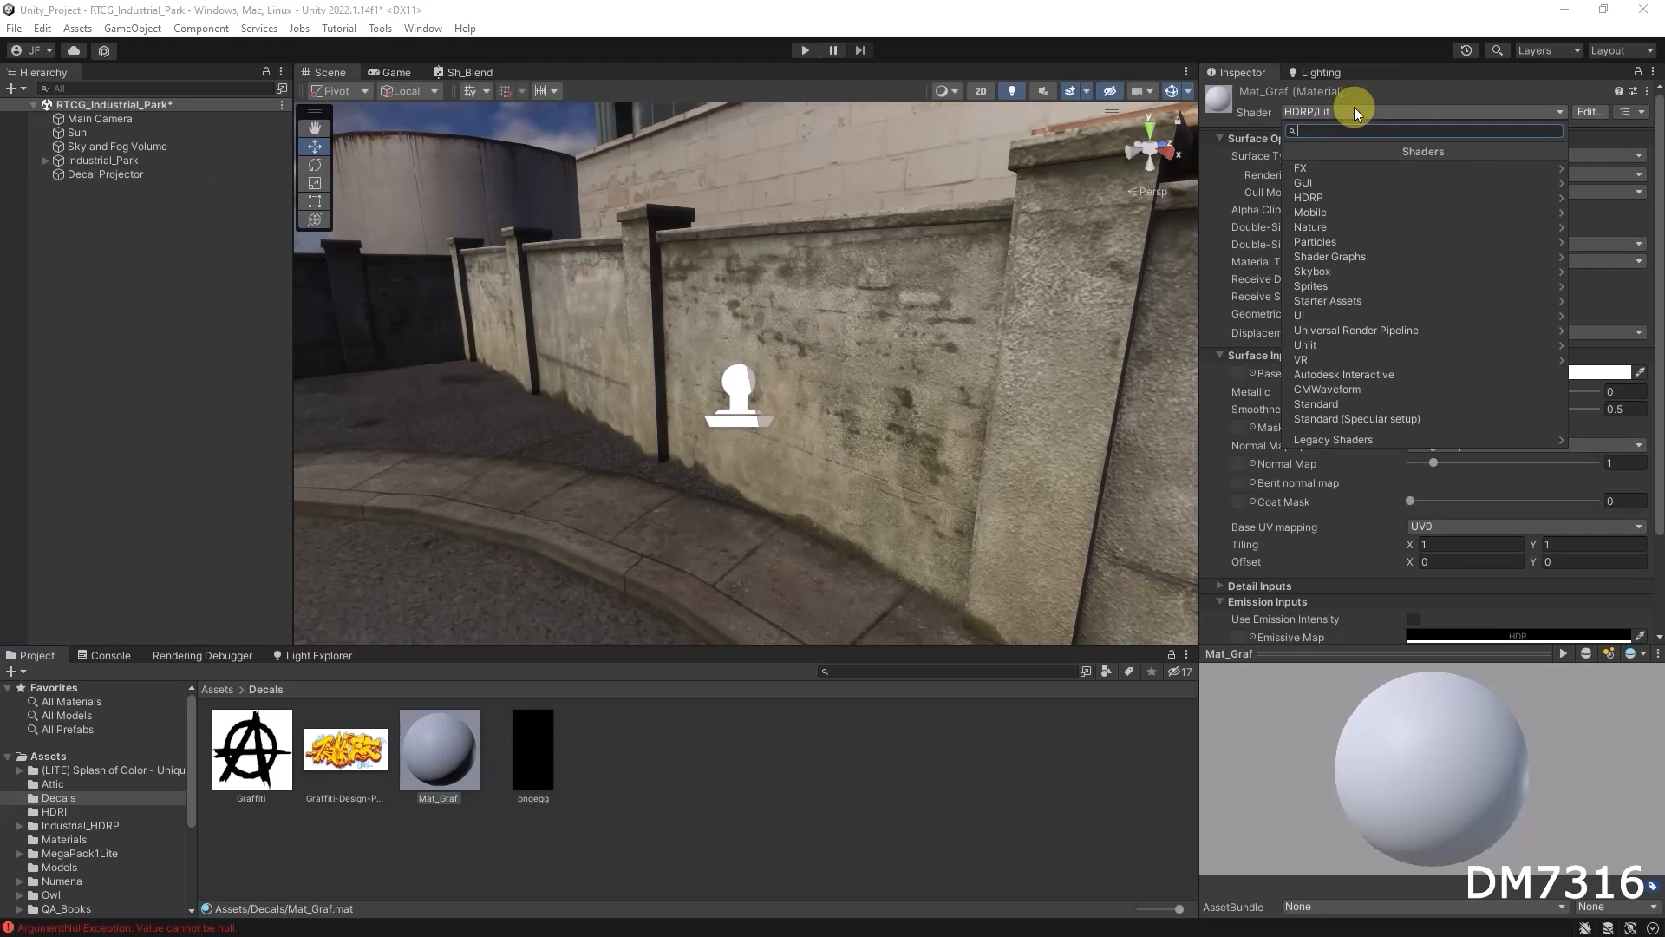
click(1334, 197)
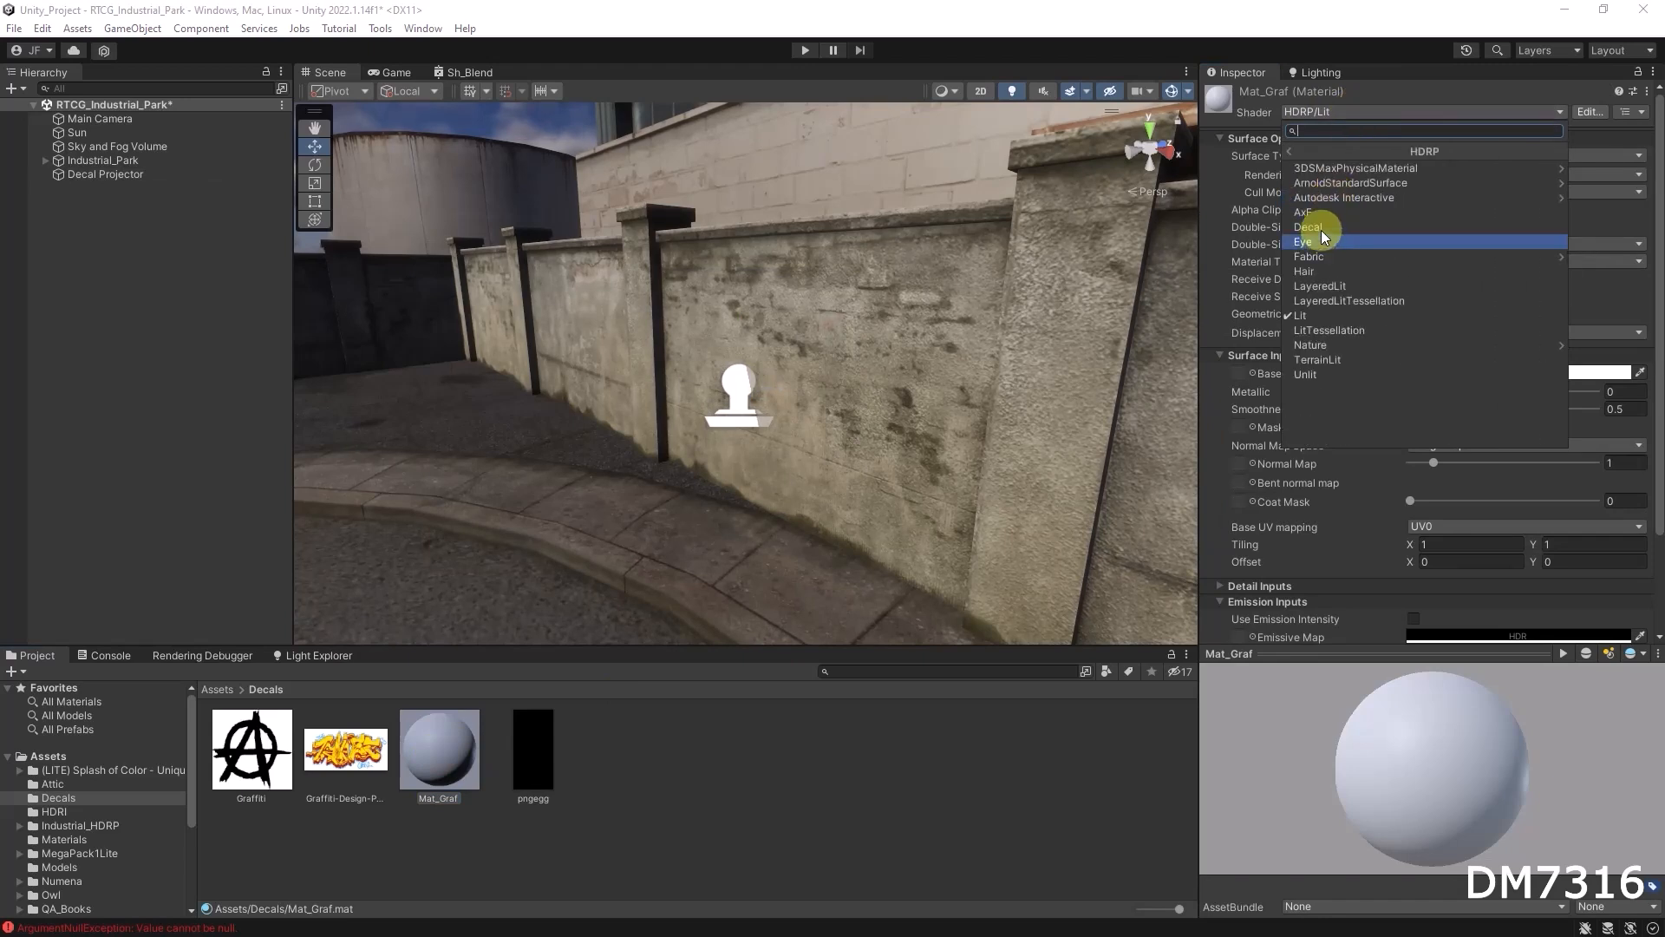
click(1320, 227)
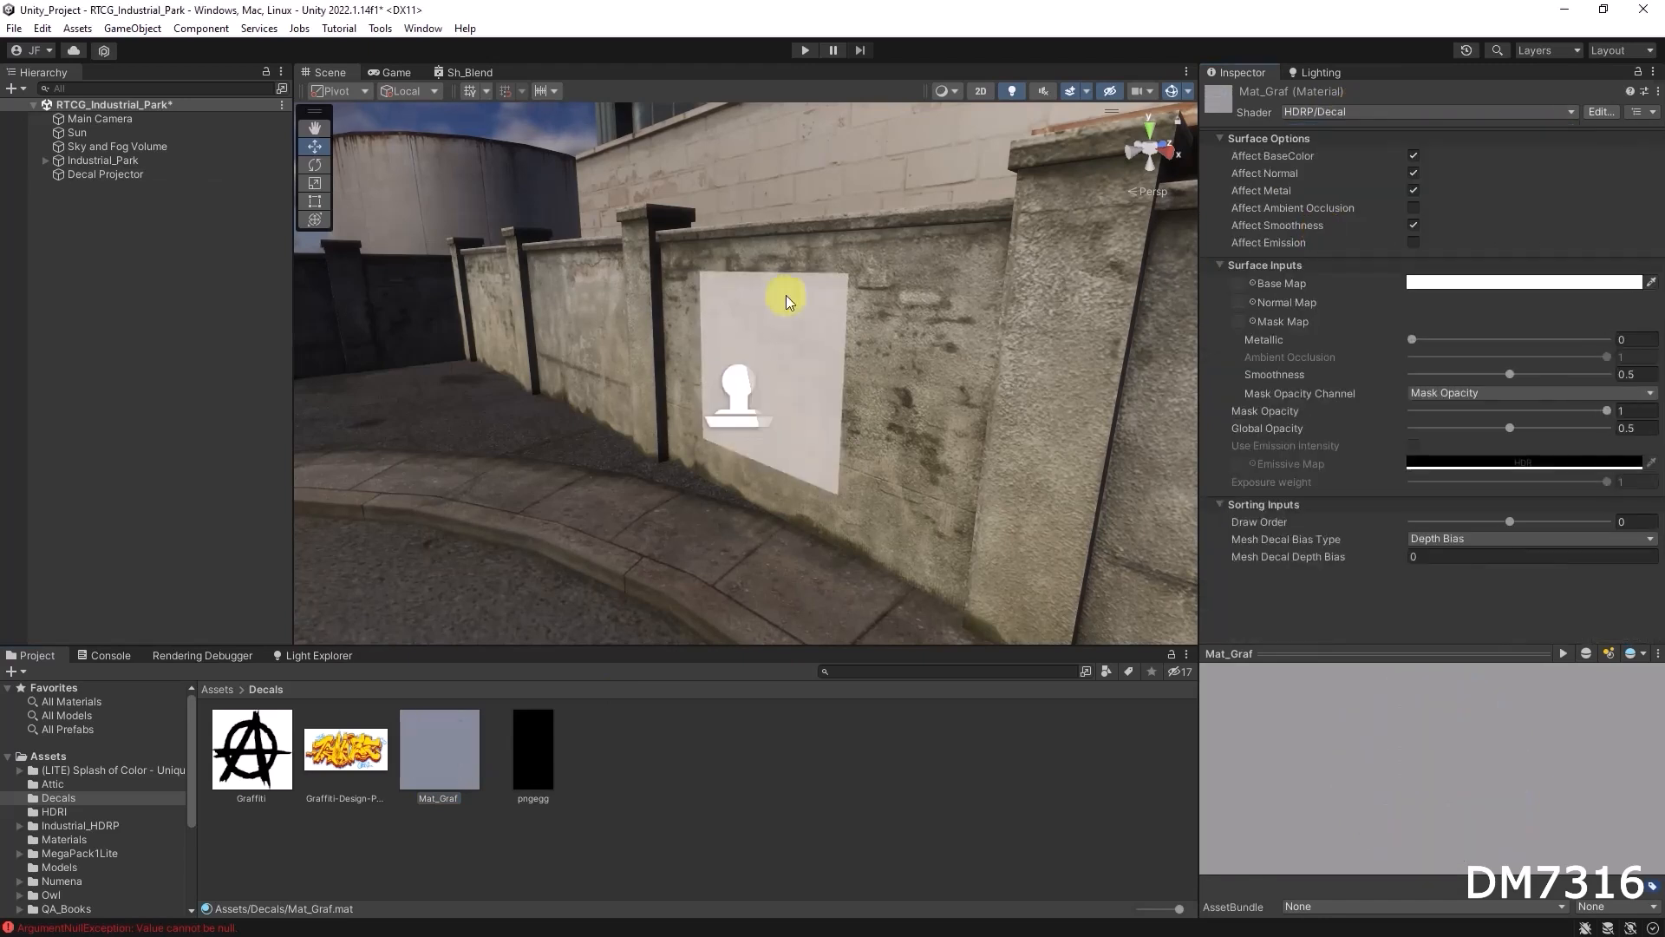
click(109, 173)
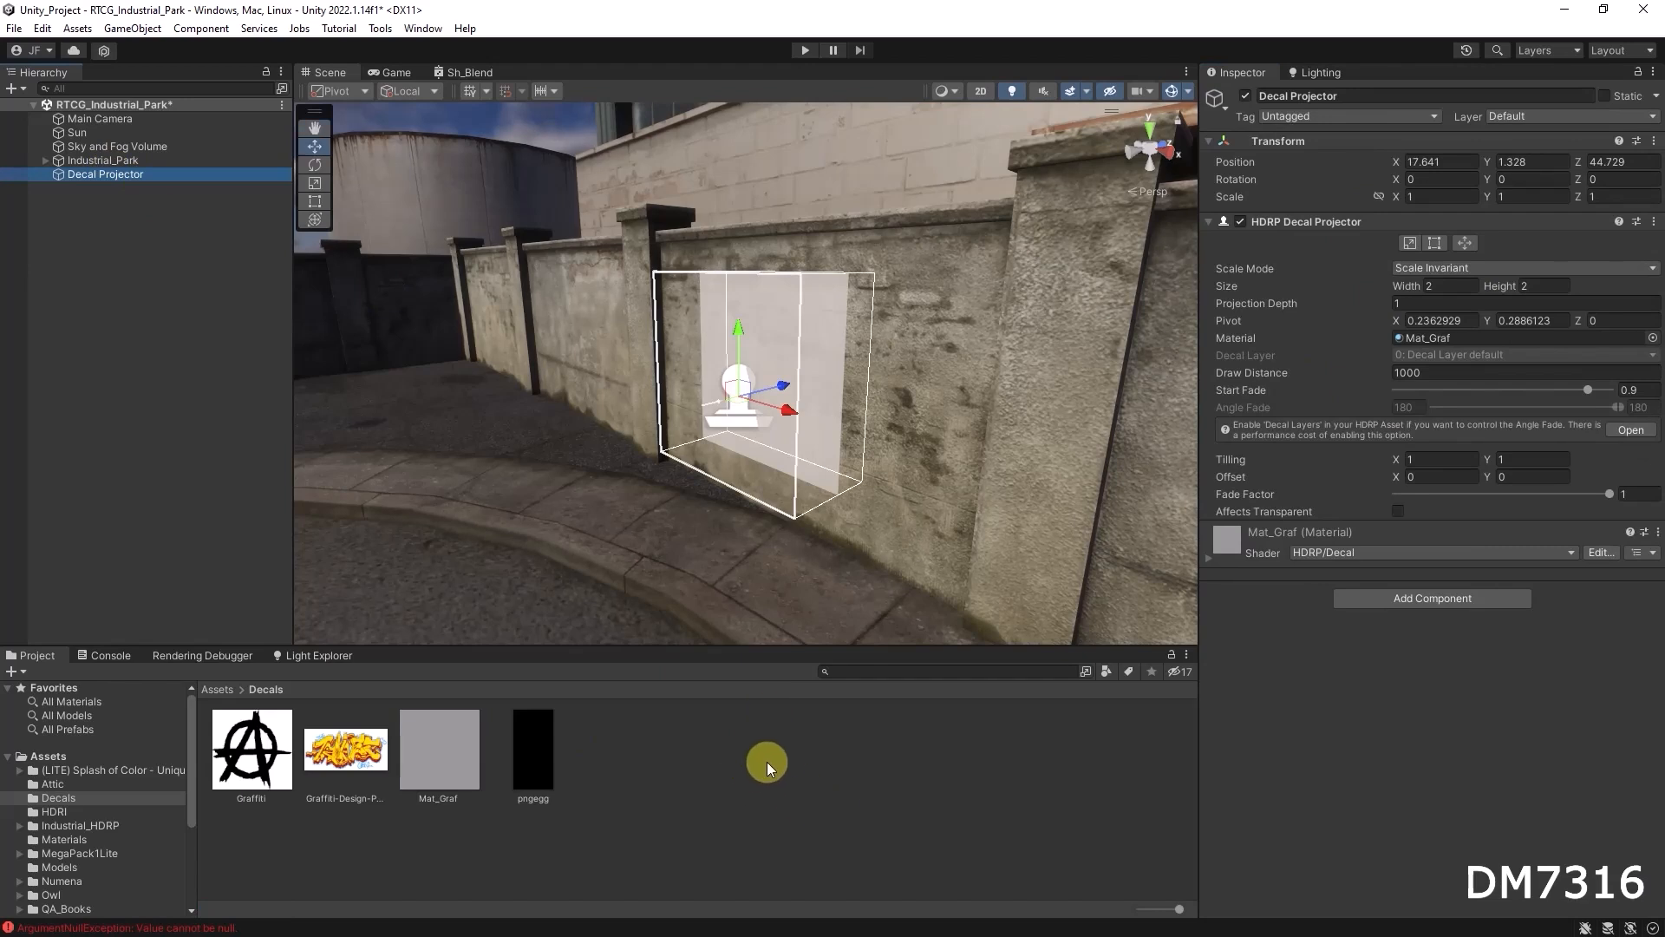
Assign the yellow Graffiti-Design texture as the base map of the Mat_Graf material
click(435, 800)
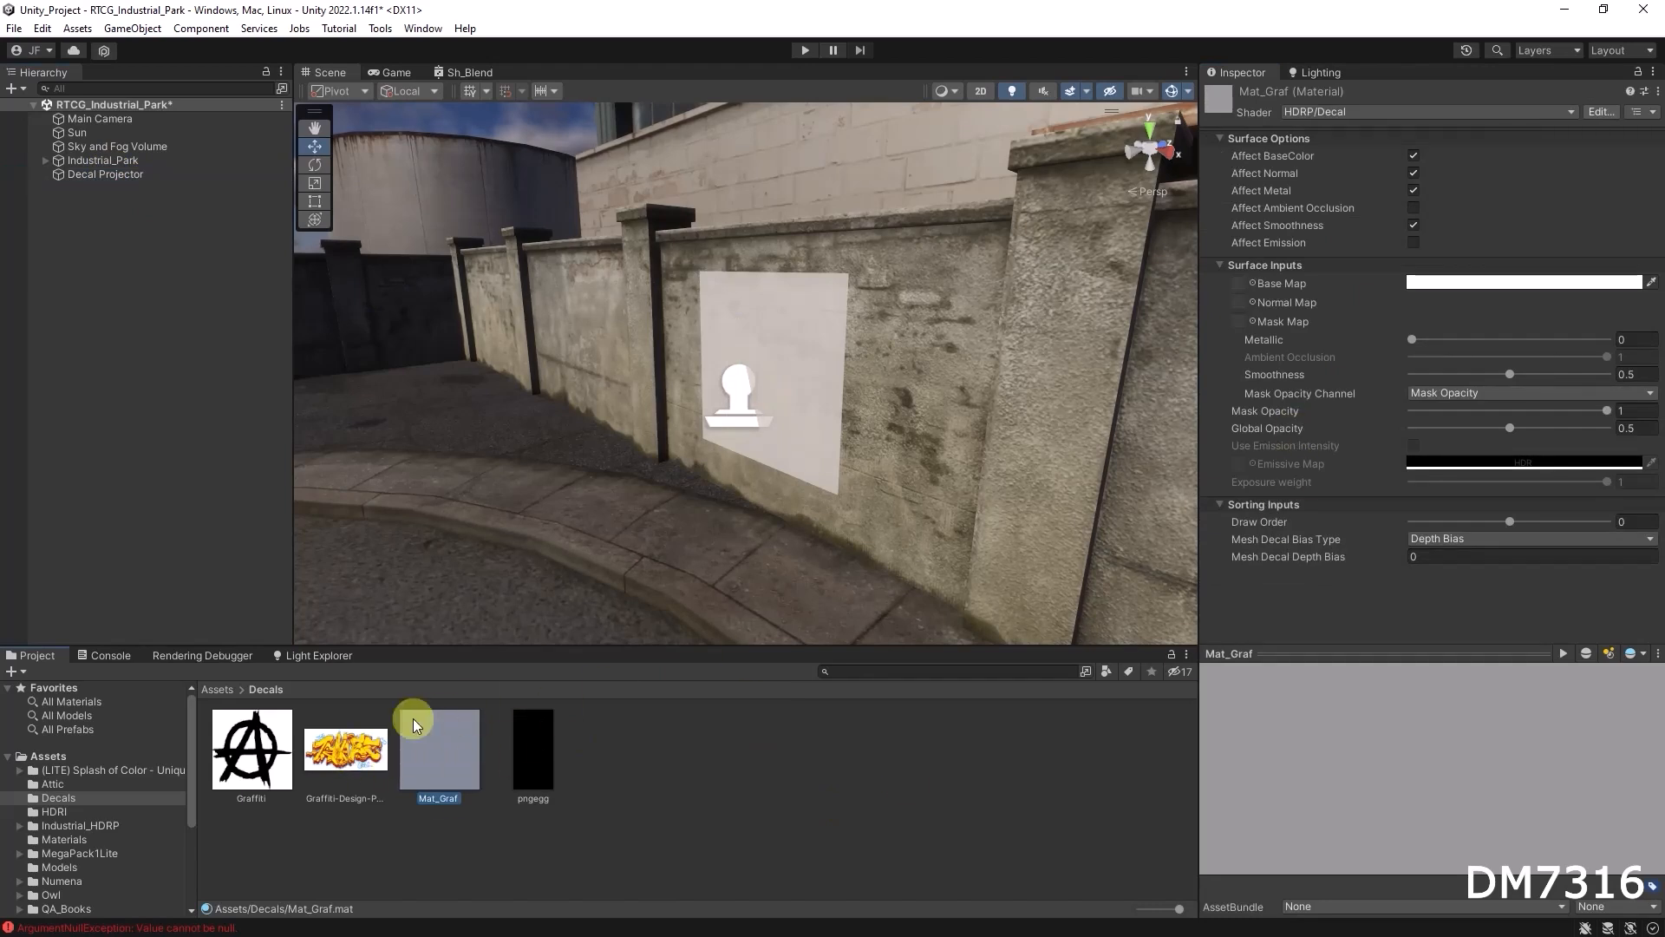
drag(351, 749, 1269, 341)
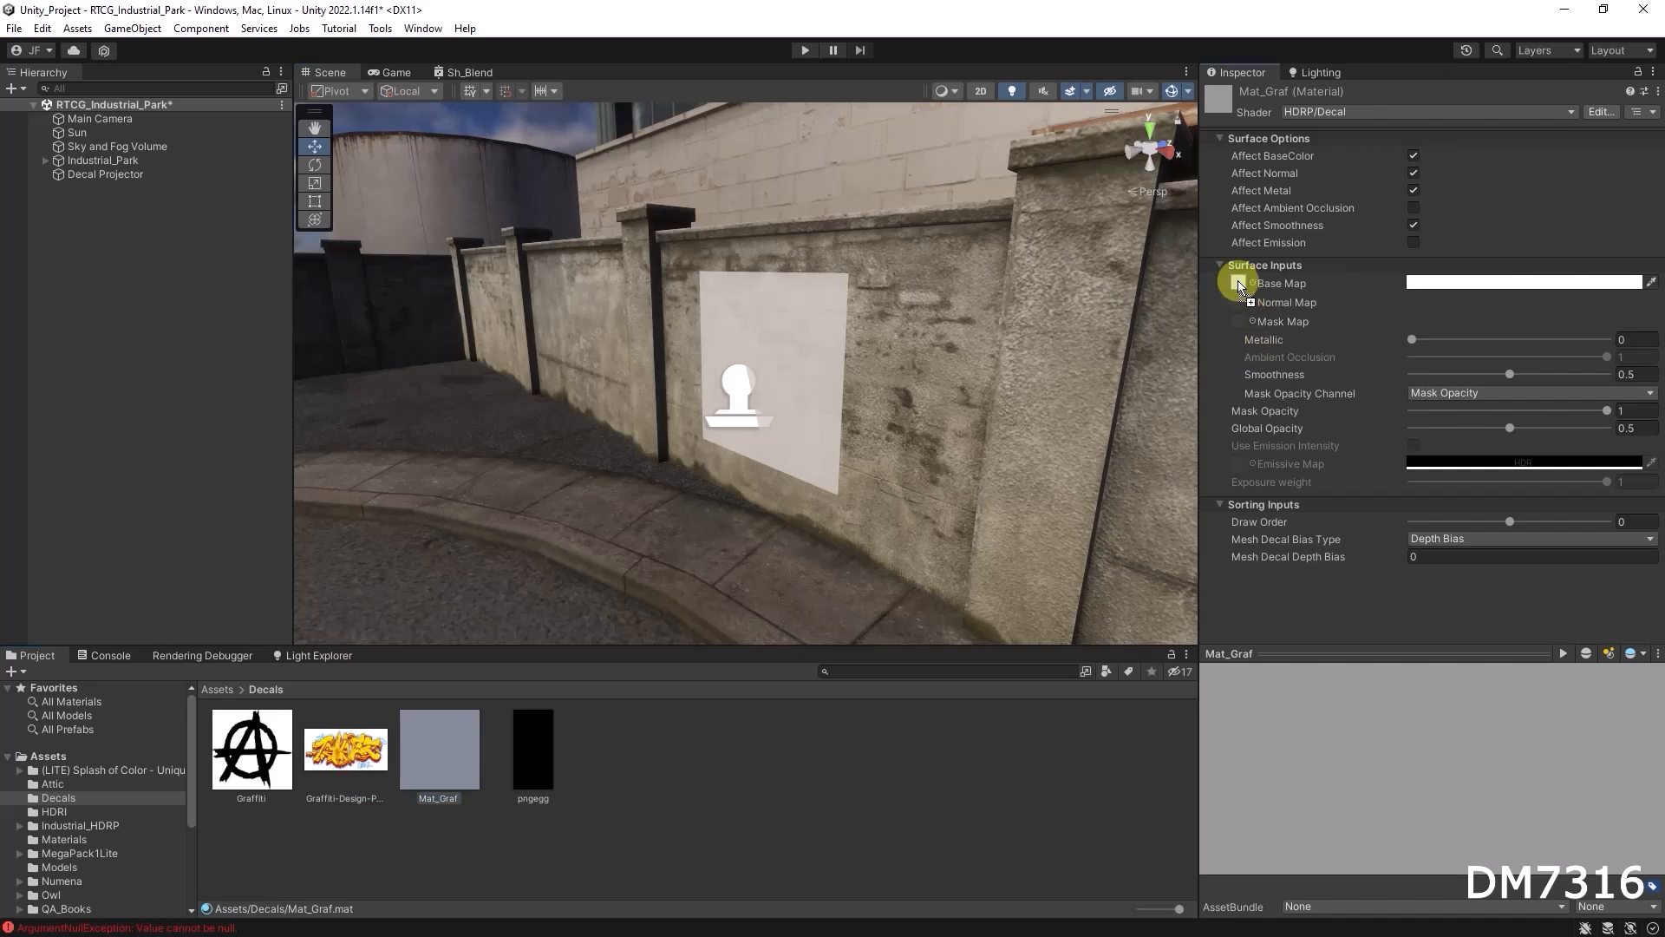
drag(1236, 279, 1236, 280)
alt+drag(767, 407, 903, 454)
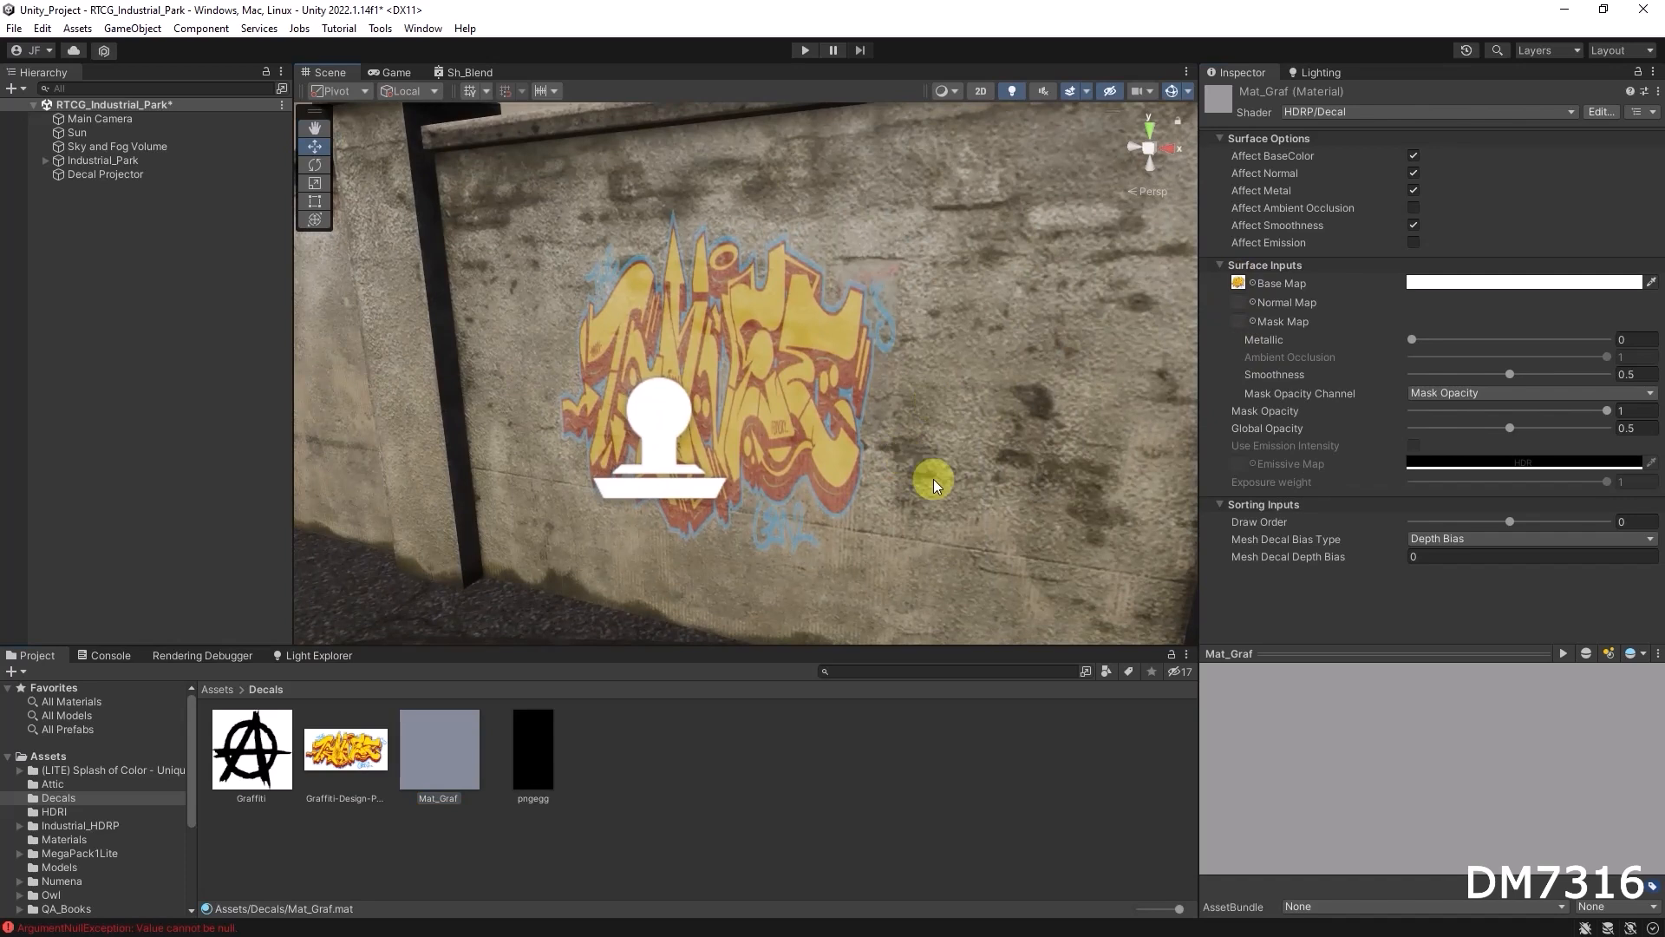
alt+drag(881, 464, 856, 436)
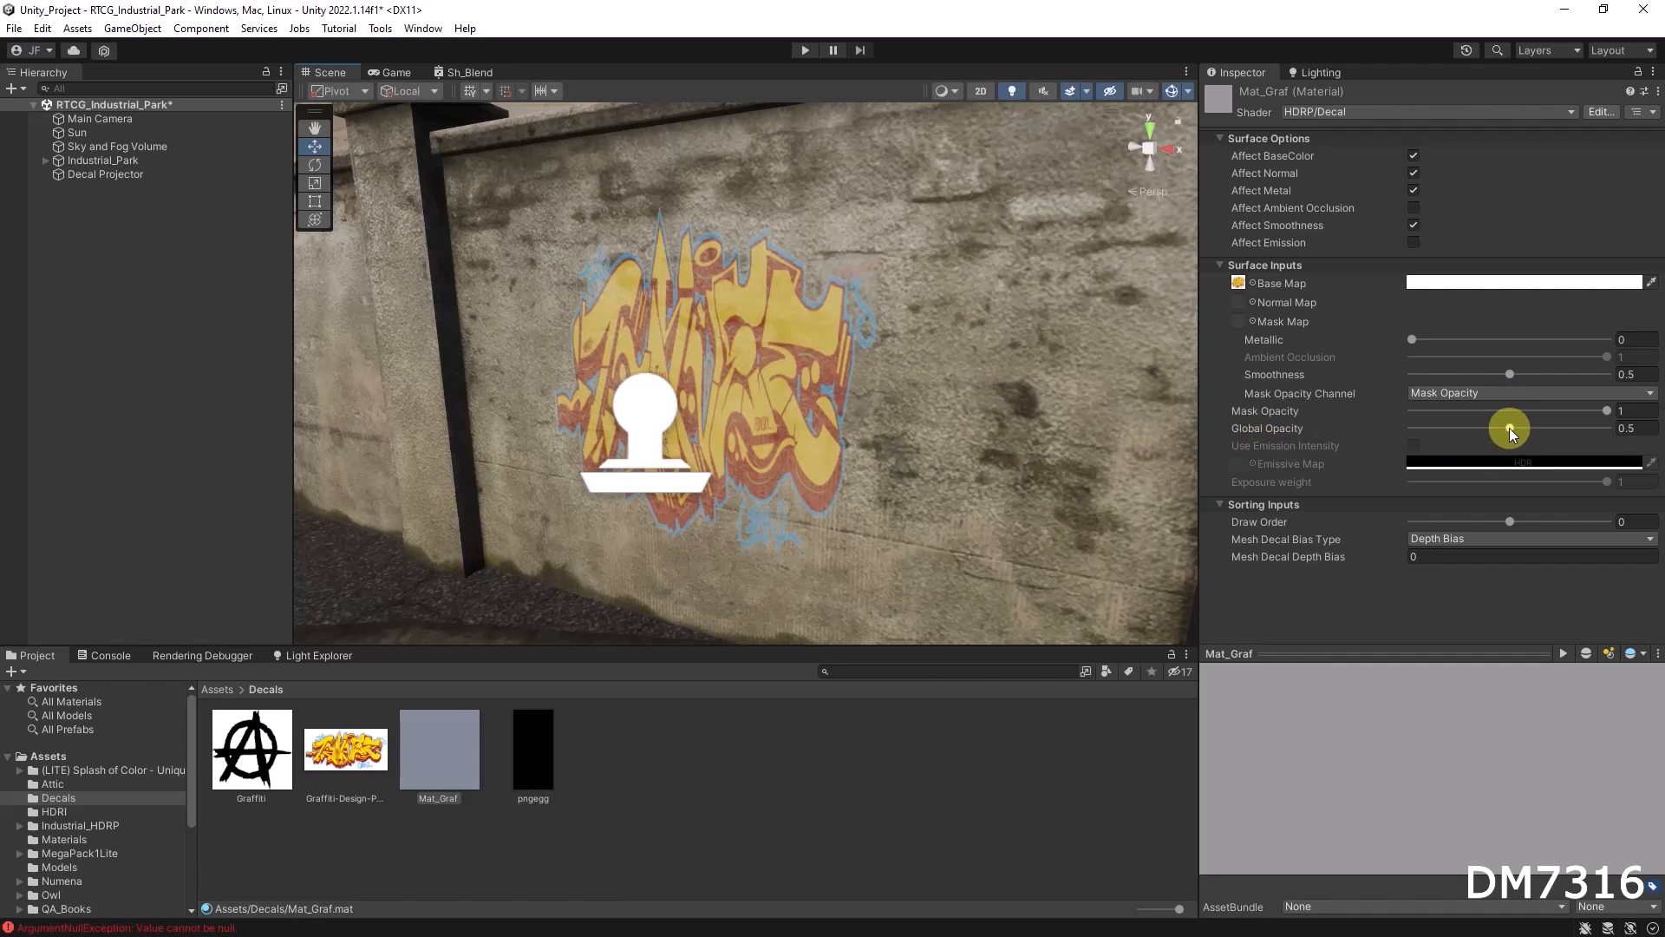
Raise the Mat_Graf material's global opacity to 1 and inspect the graffiti on the fence wall
drag(1509, 428, 1596, 442)
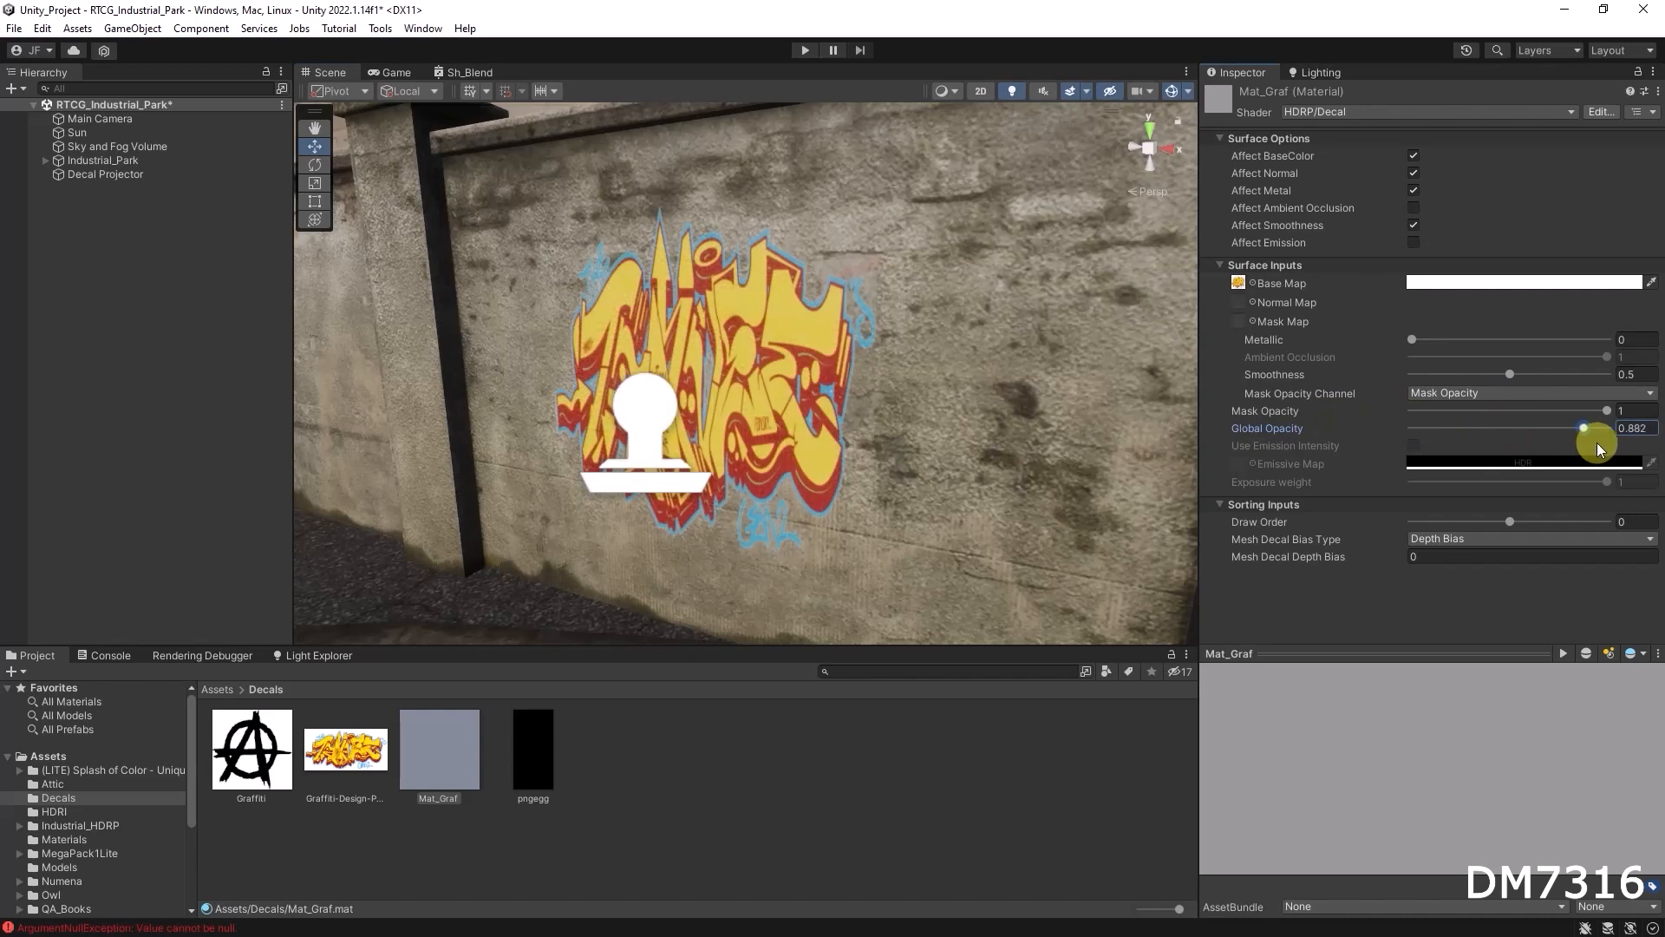
alt+drag(850, 381, 954, 352)
alt+right_drag(959, 352, 804, 359)
alt+drag(923, 367, 861, 387)
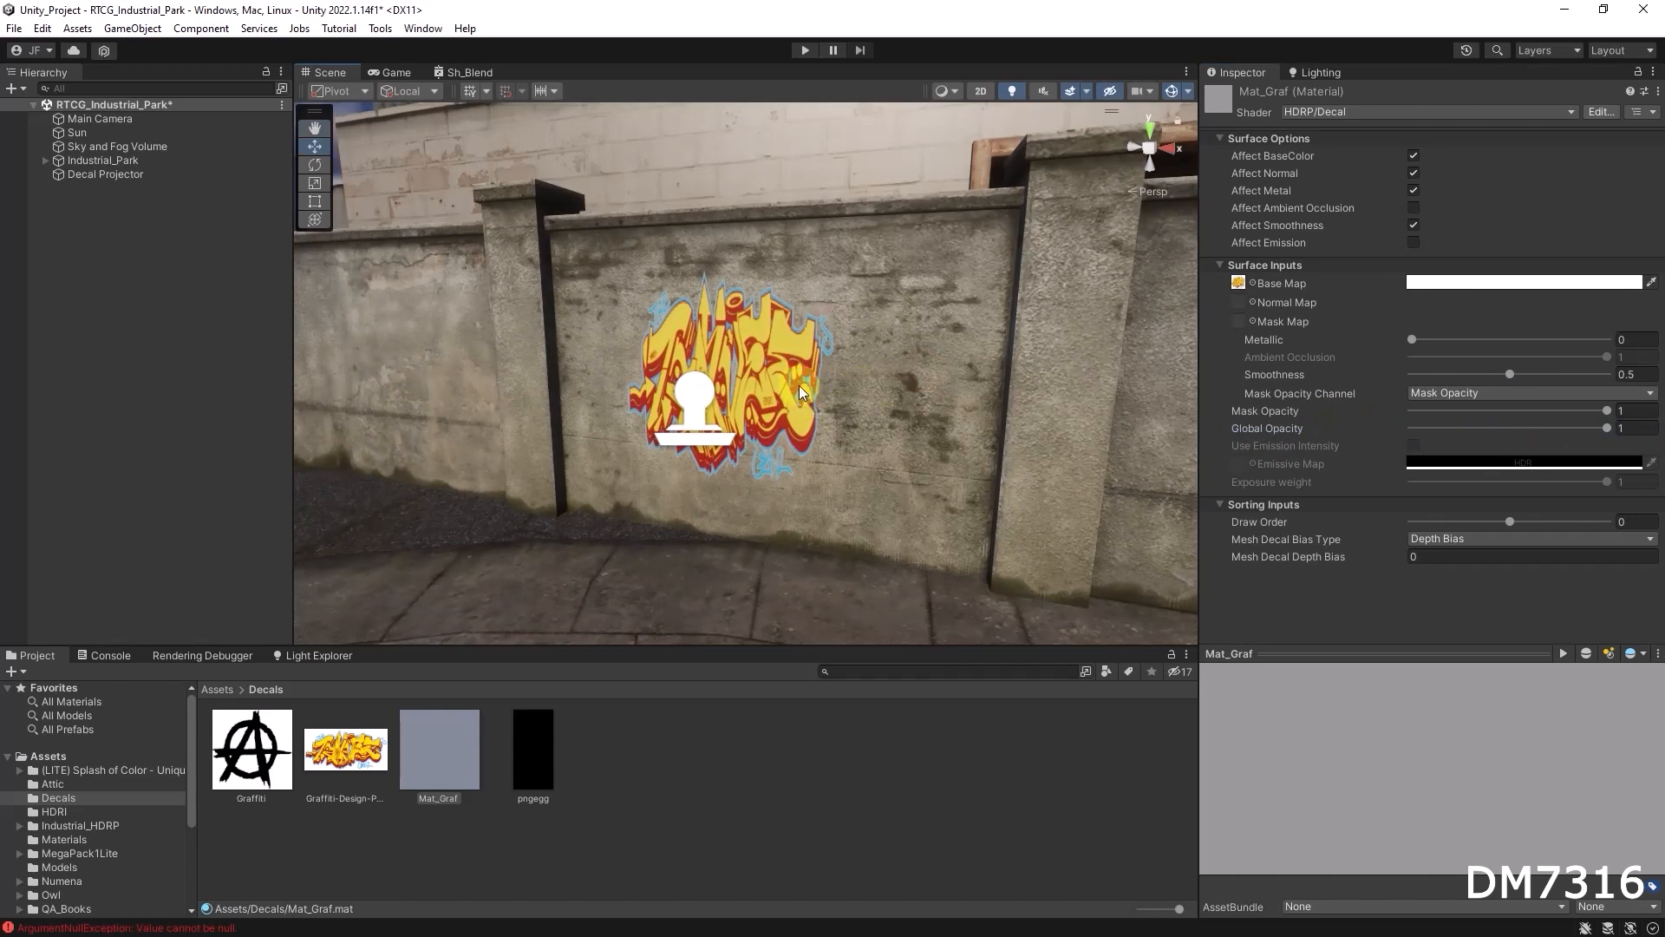
alt+drag(807, 352, 881, 356)
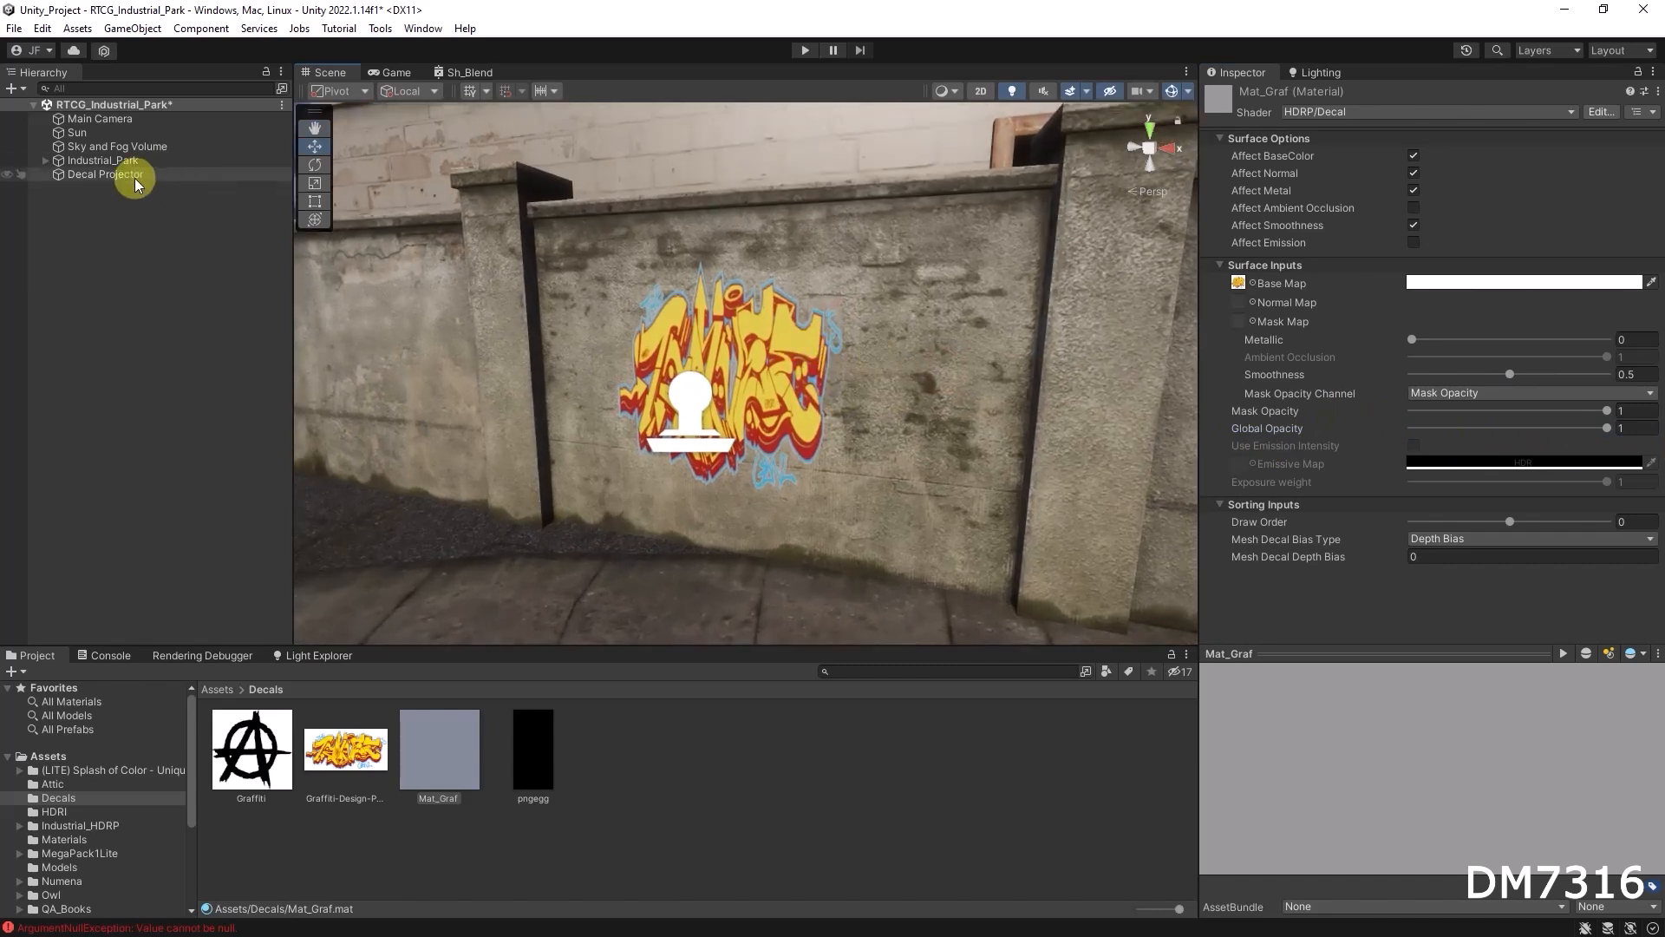
Stretch the decal projector sideways with its scale handle to a width of about 3.09
click(136, 178)
click(1409, 243)
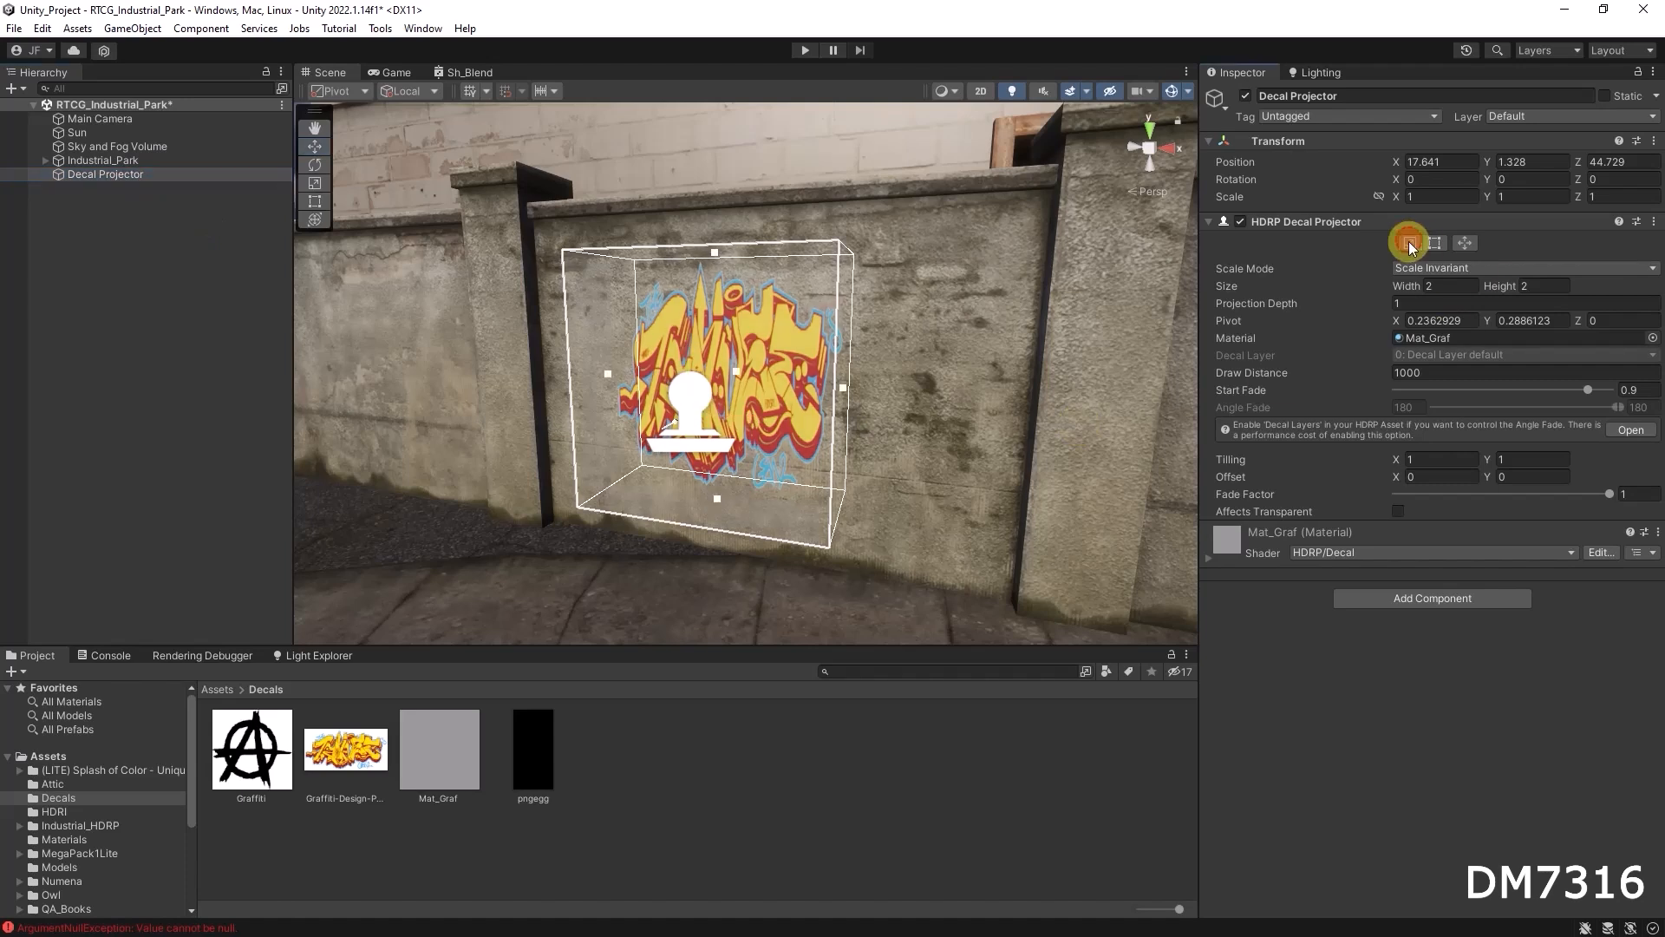
mouse_move(845, 387)
mouse_down()
mouse_move(1012, 404)
mouse_move(854, 395)
mouse_up()
Try pulling the decal projector off the wall to about Z 43.23 and lowering it, and undo these moves
key(w)
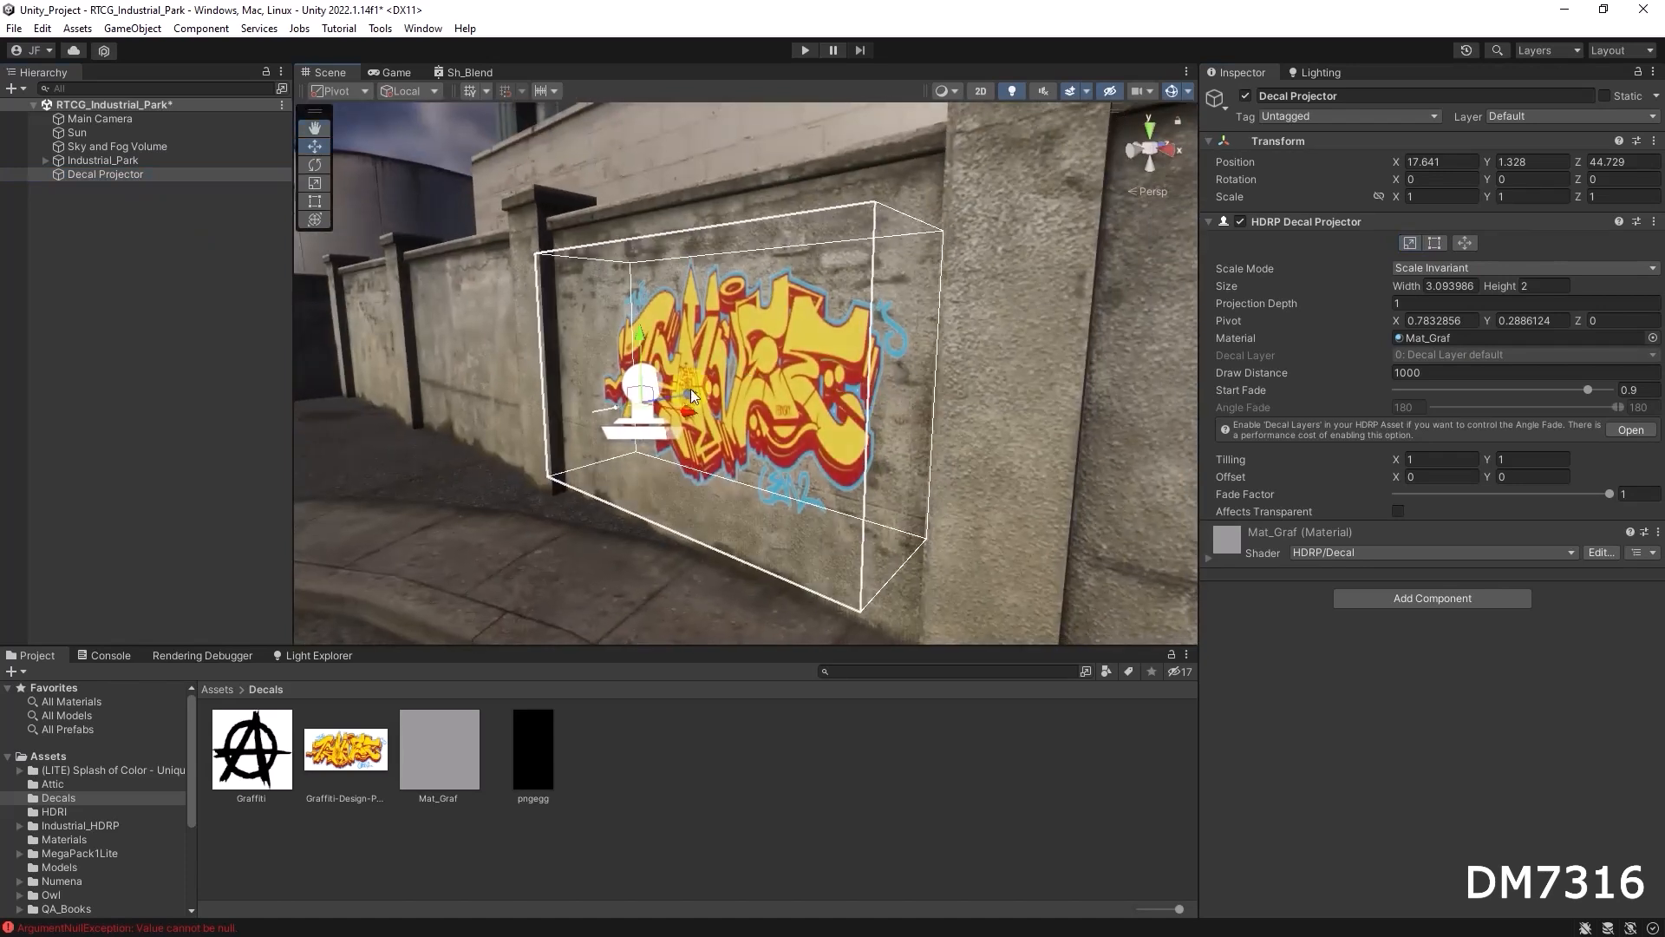
drag(687, 392, 513, 416)
scroll(694, 450, down, 5)
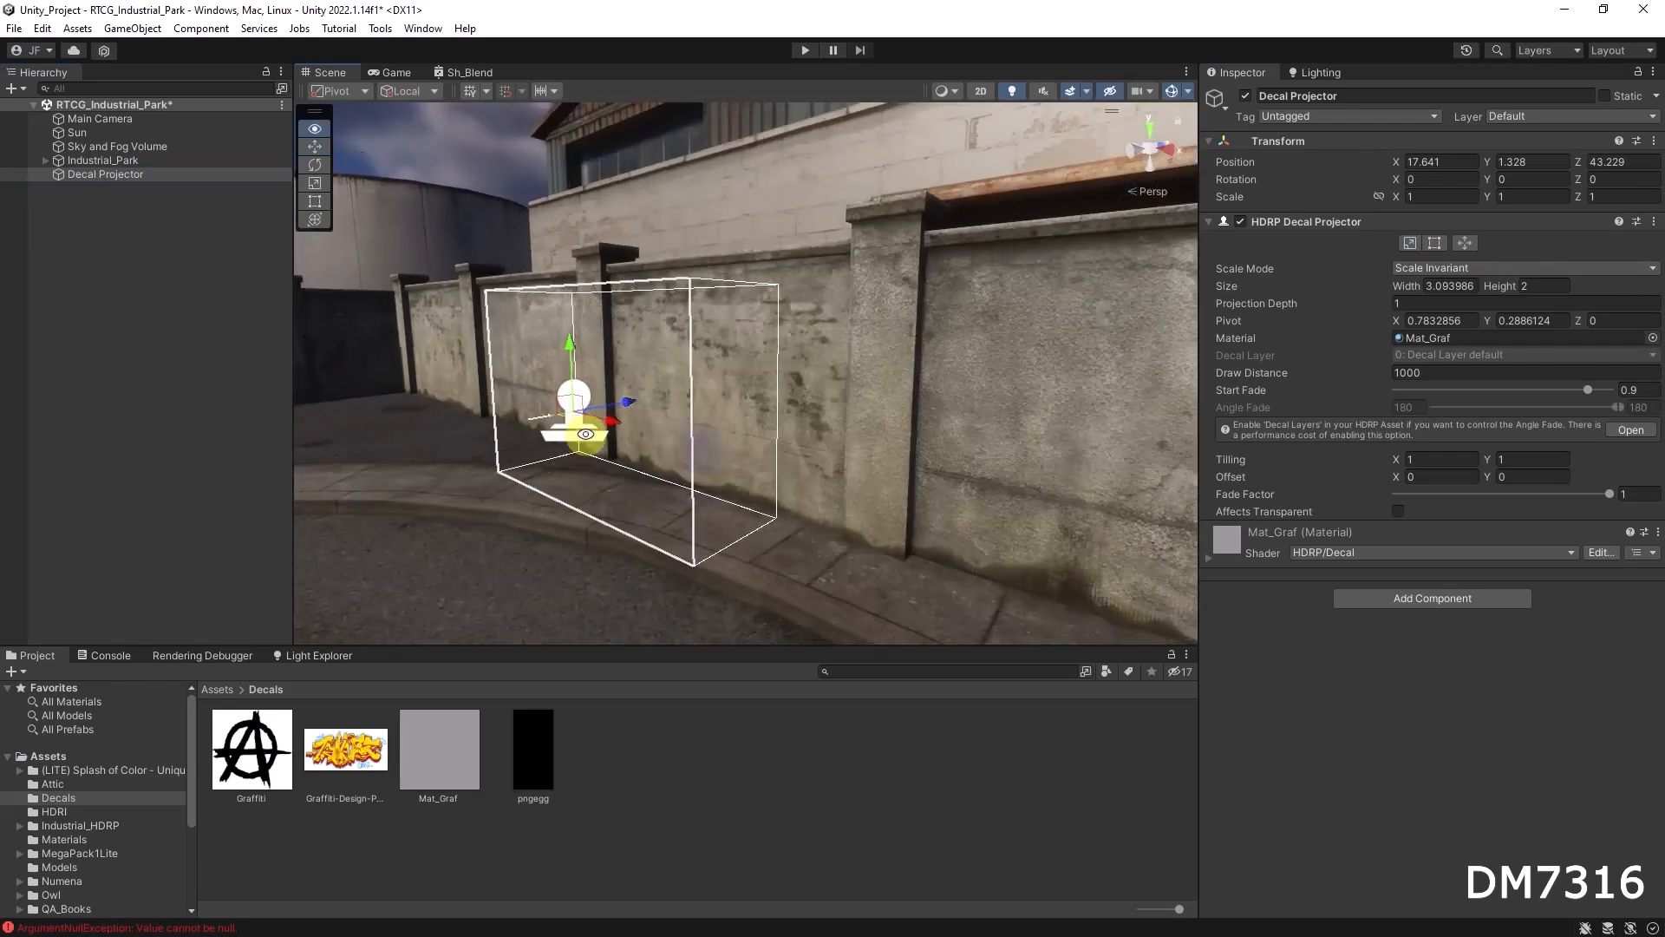
drag(566, 341, 565, 461)
alt+drag(646, 538, 699, 426)
key(e)
key(ctrl+z)
key(ctrl+z)
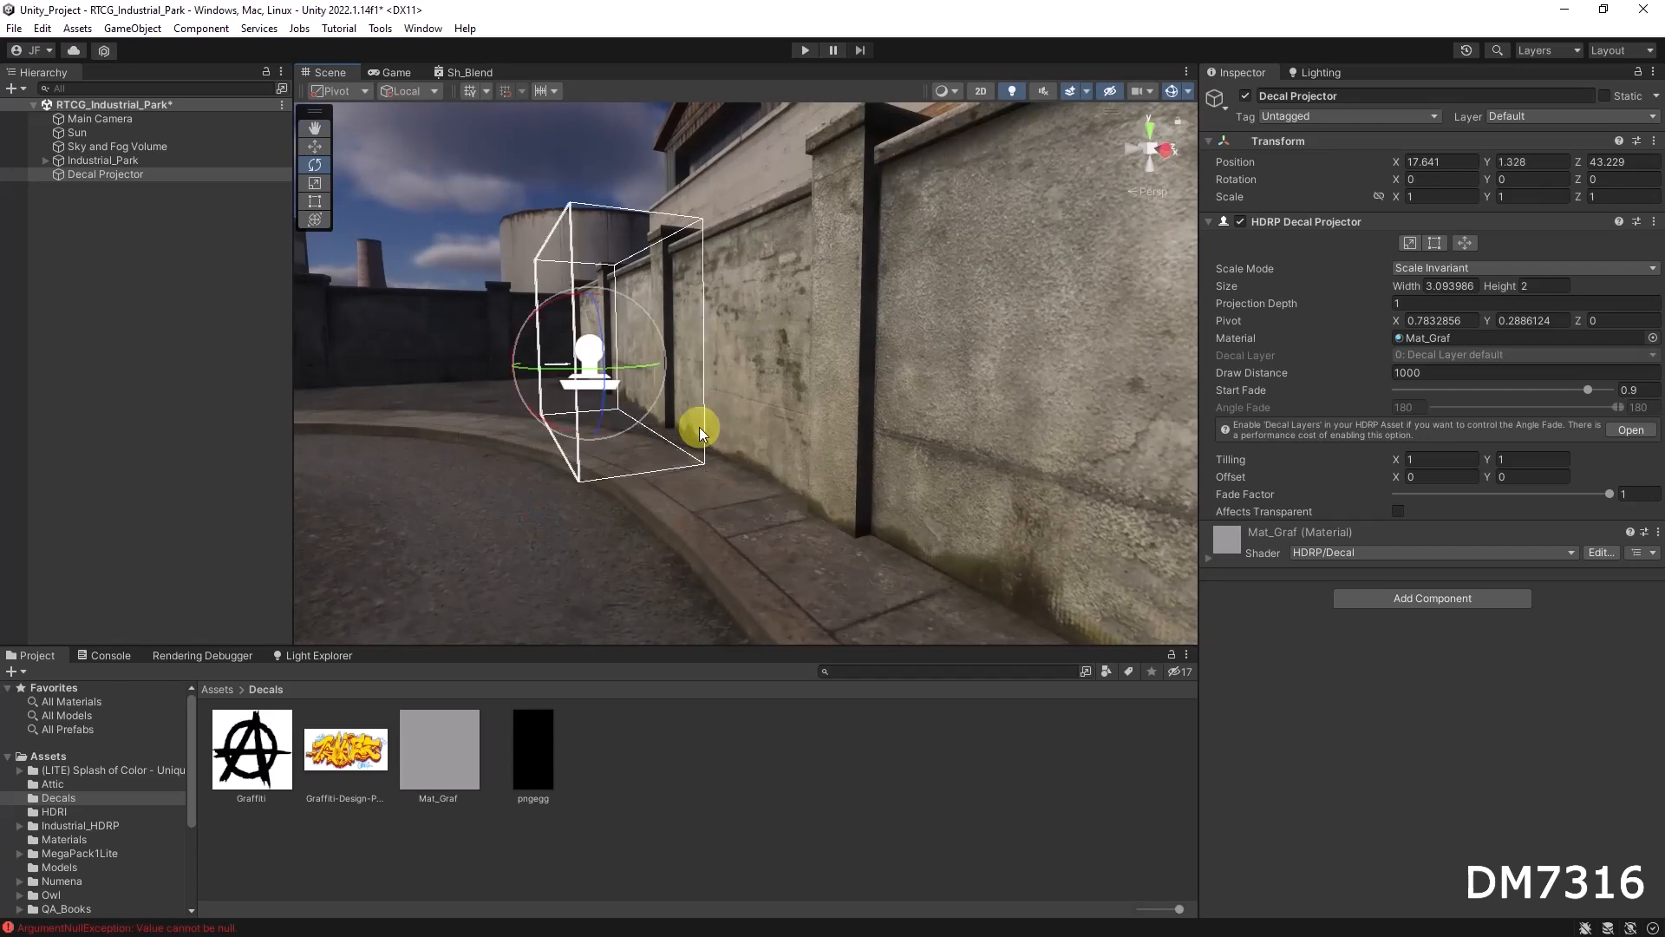
key(ctrl+z)
alt+drag(699, 426, 892, 463)
Slide the decal projector back and forth along the fence wall and leave it at about X 17.26
key(w)
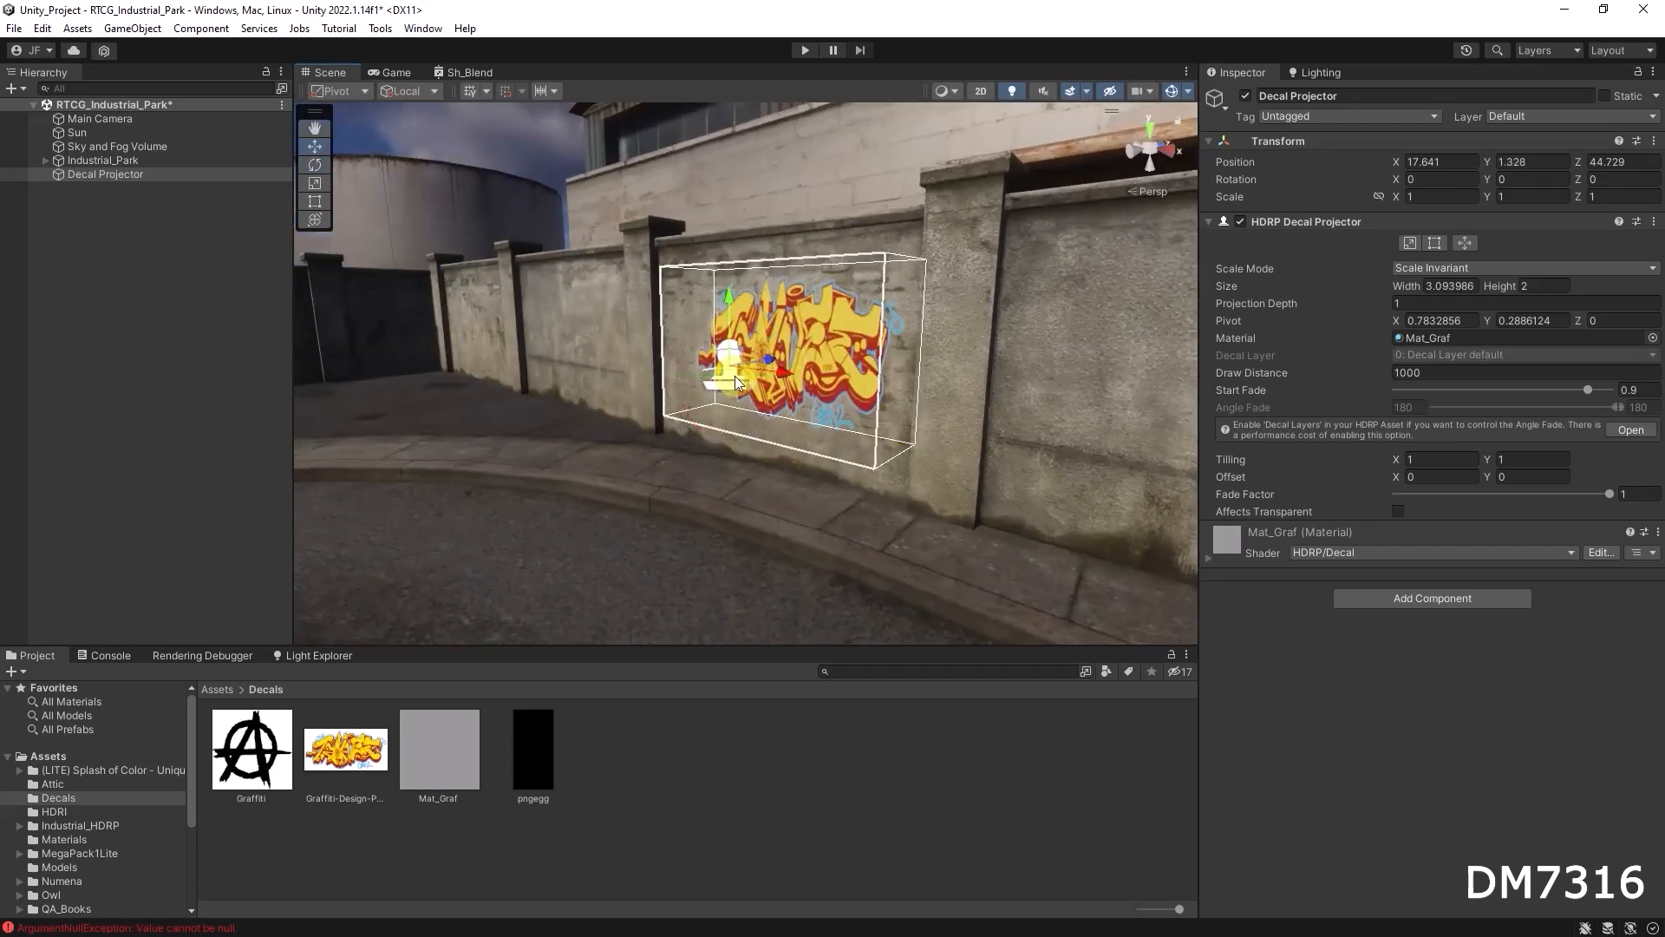
drag(789, 373, 890, 434)
alt+right_drag(828, 351, 1021, 388)
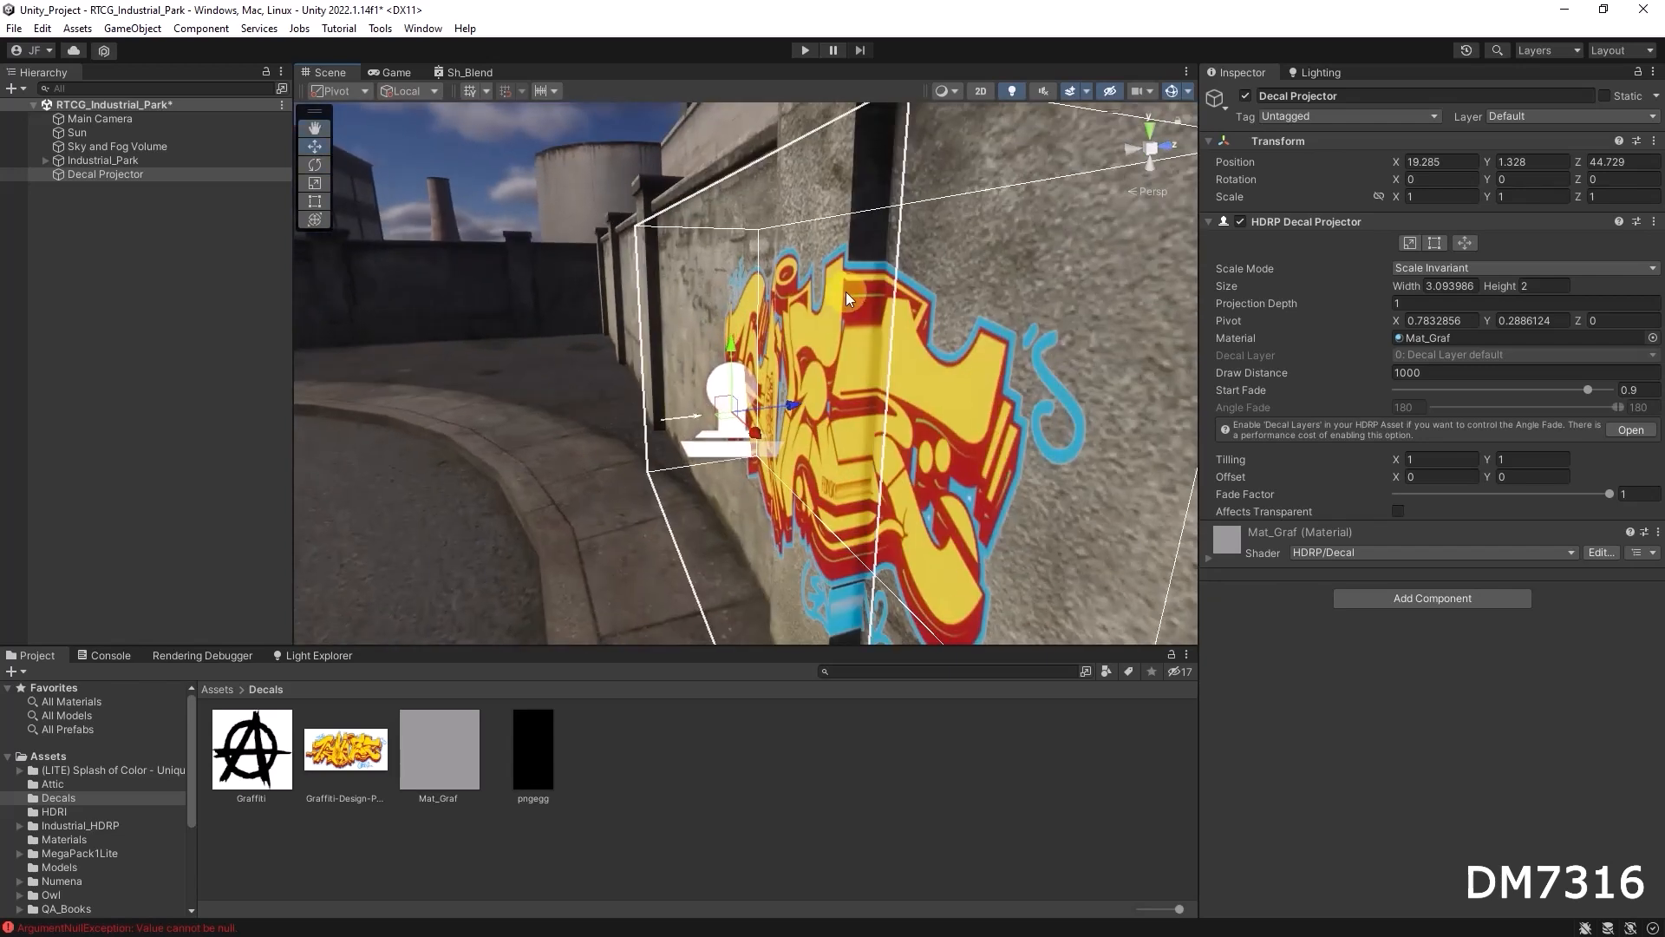
alt+drag(730, 309, 1115, 371)
alt+drag(1032, 412, 599, 377)
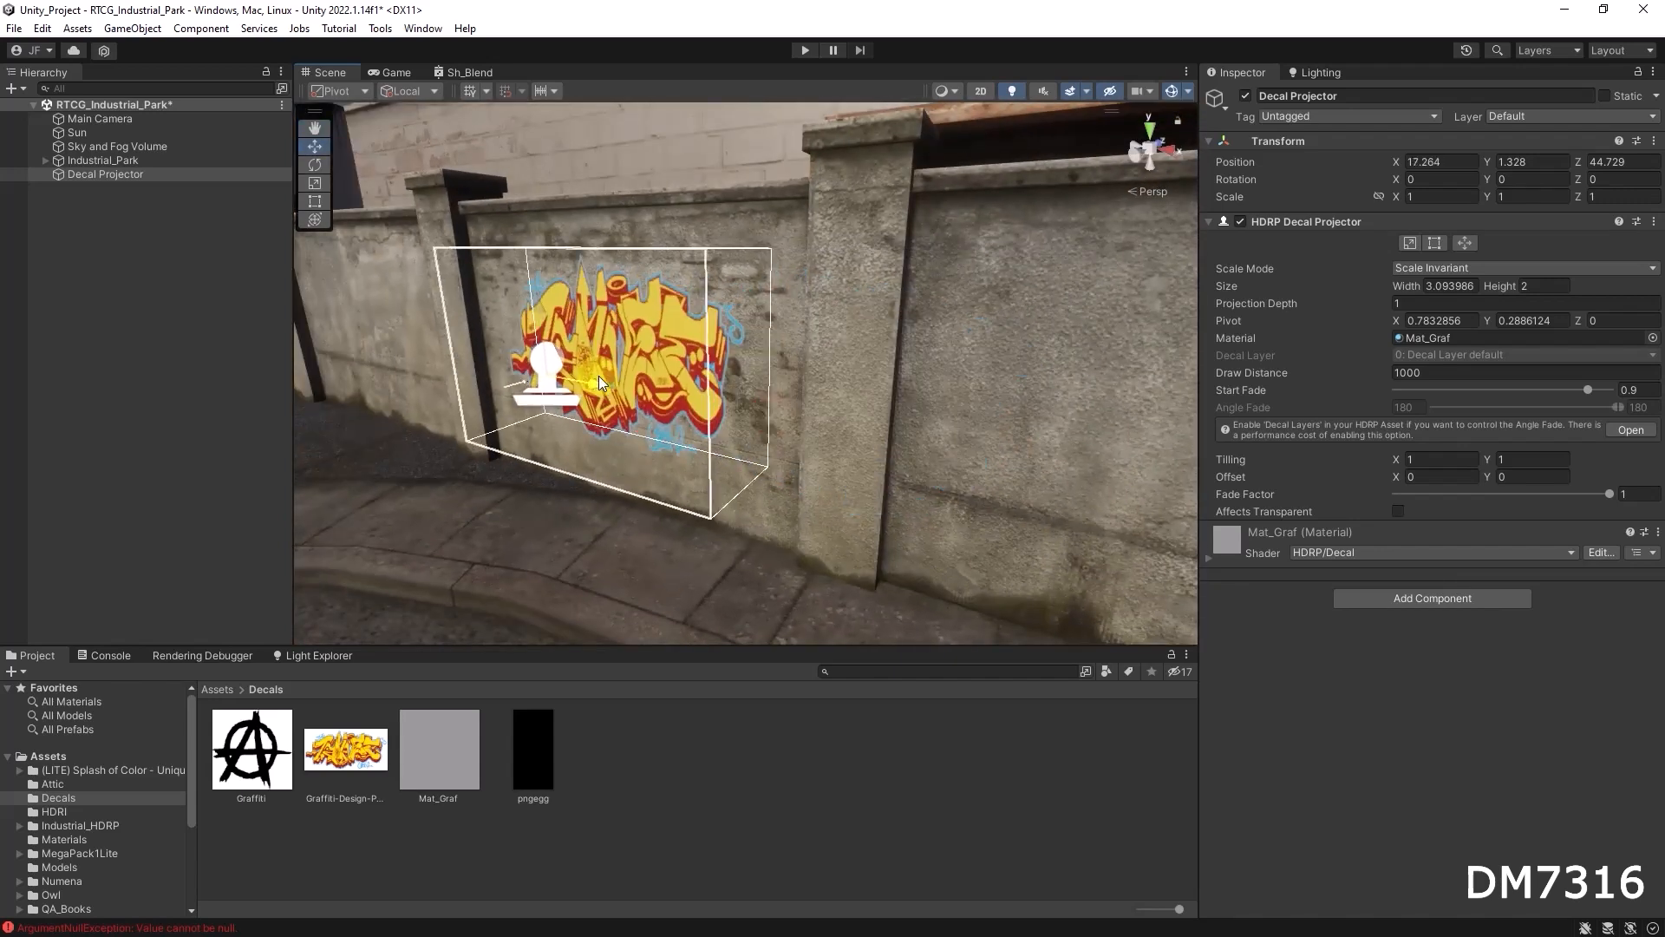
Add a 3D cube to the scene near the graffiti
right_click(132, 336)
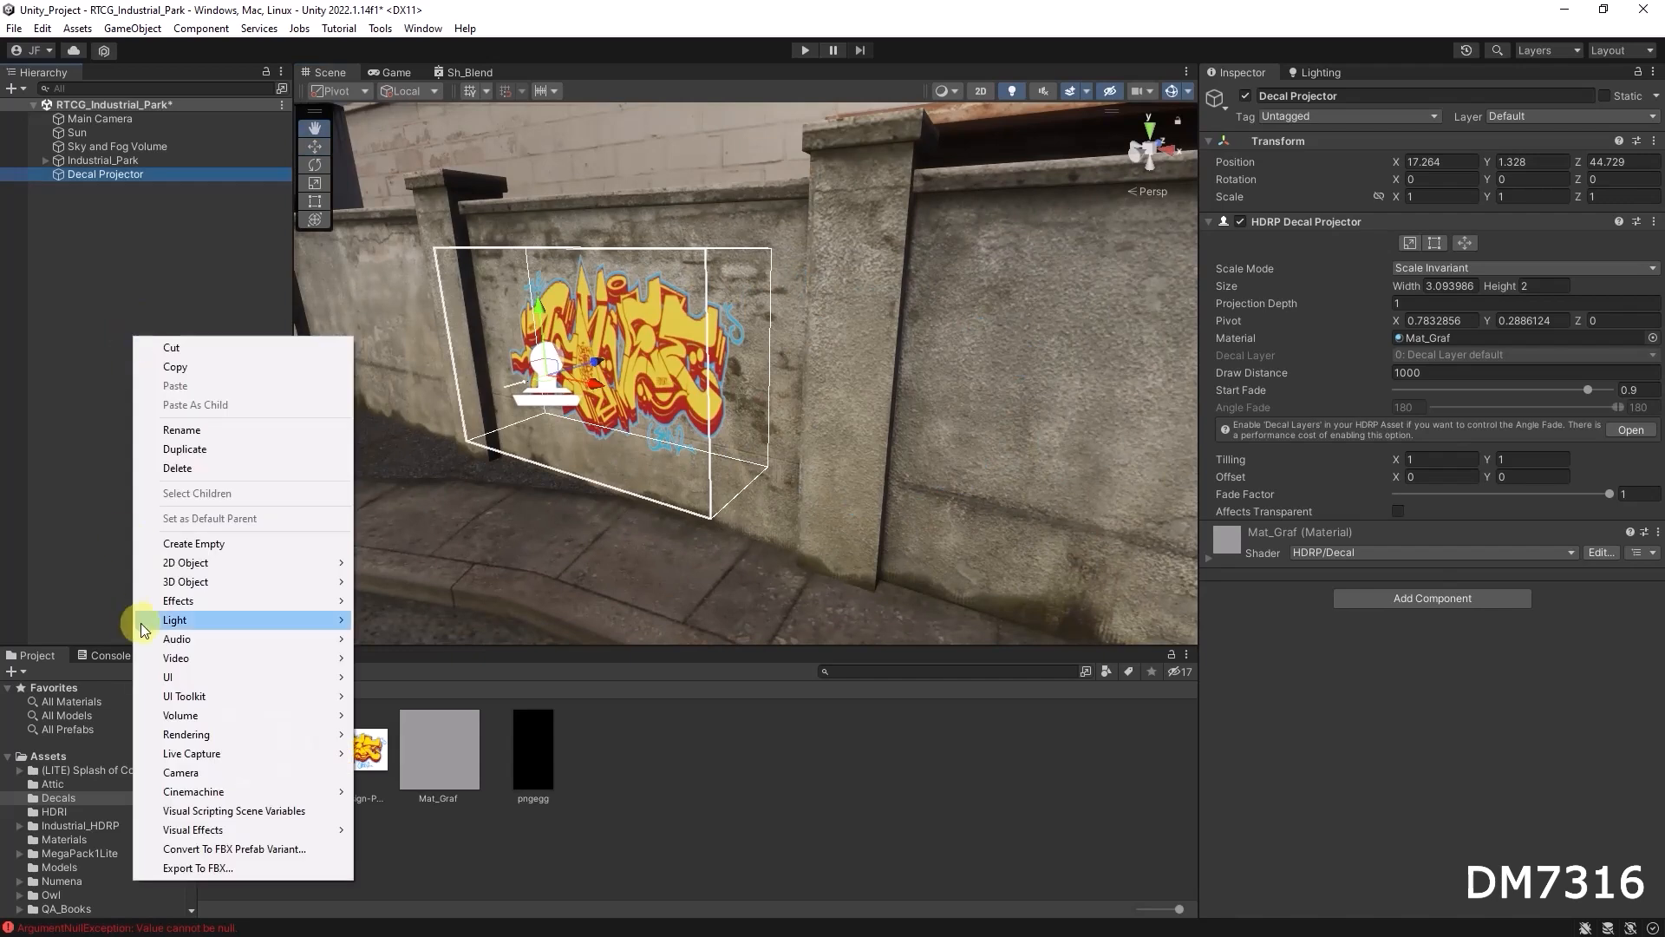
mouse_move(201, 582)
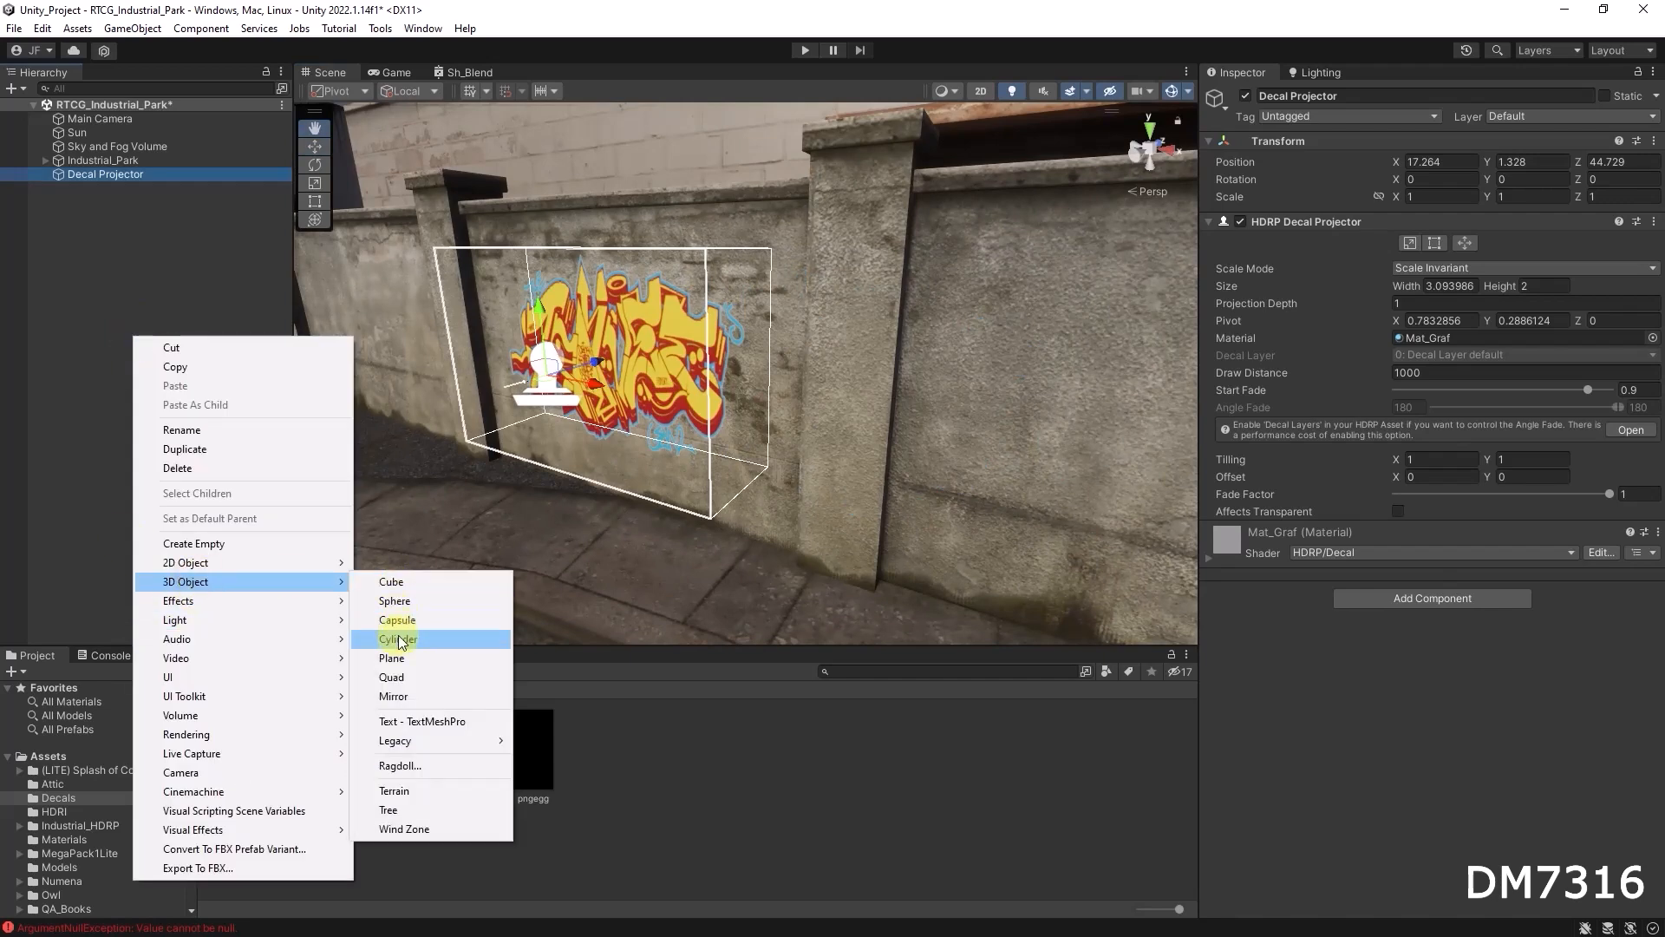
click(408, 589)
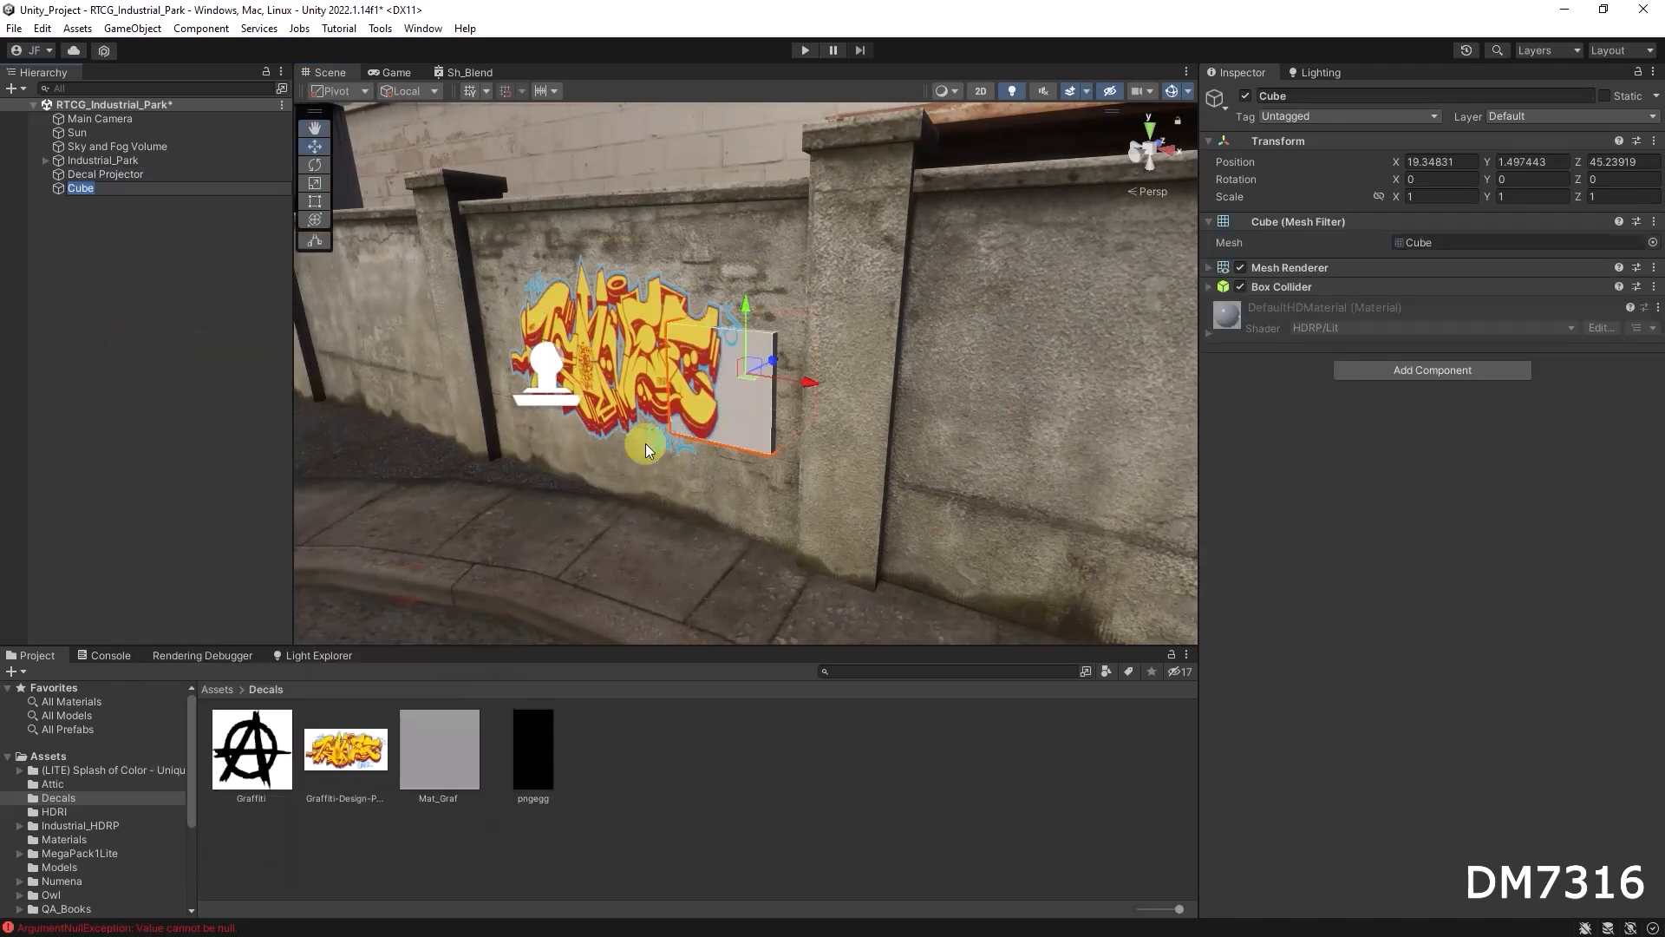
Shrink the cube uniformly to a scale of about 0.58 and move it over the graffiti to about X 18.24, Z 44.63
drag(814, 381, 808, 416)
key(r)
drag(615, 377, 416, 418)
drag(723, 345, 676, 353)
alt+drag(561, 408, 985, 364)
click(727, 382)
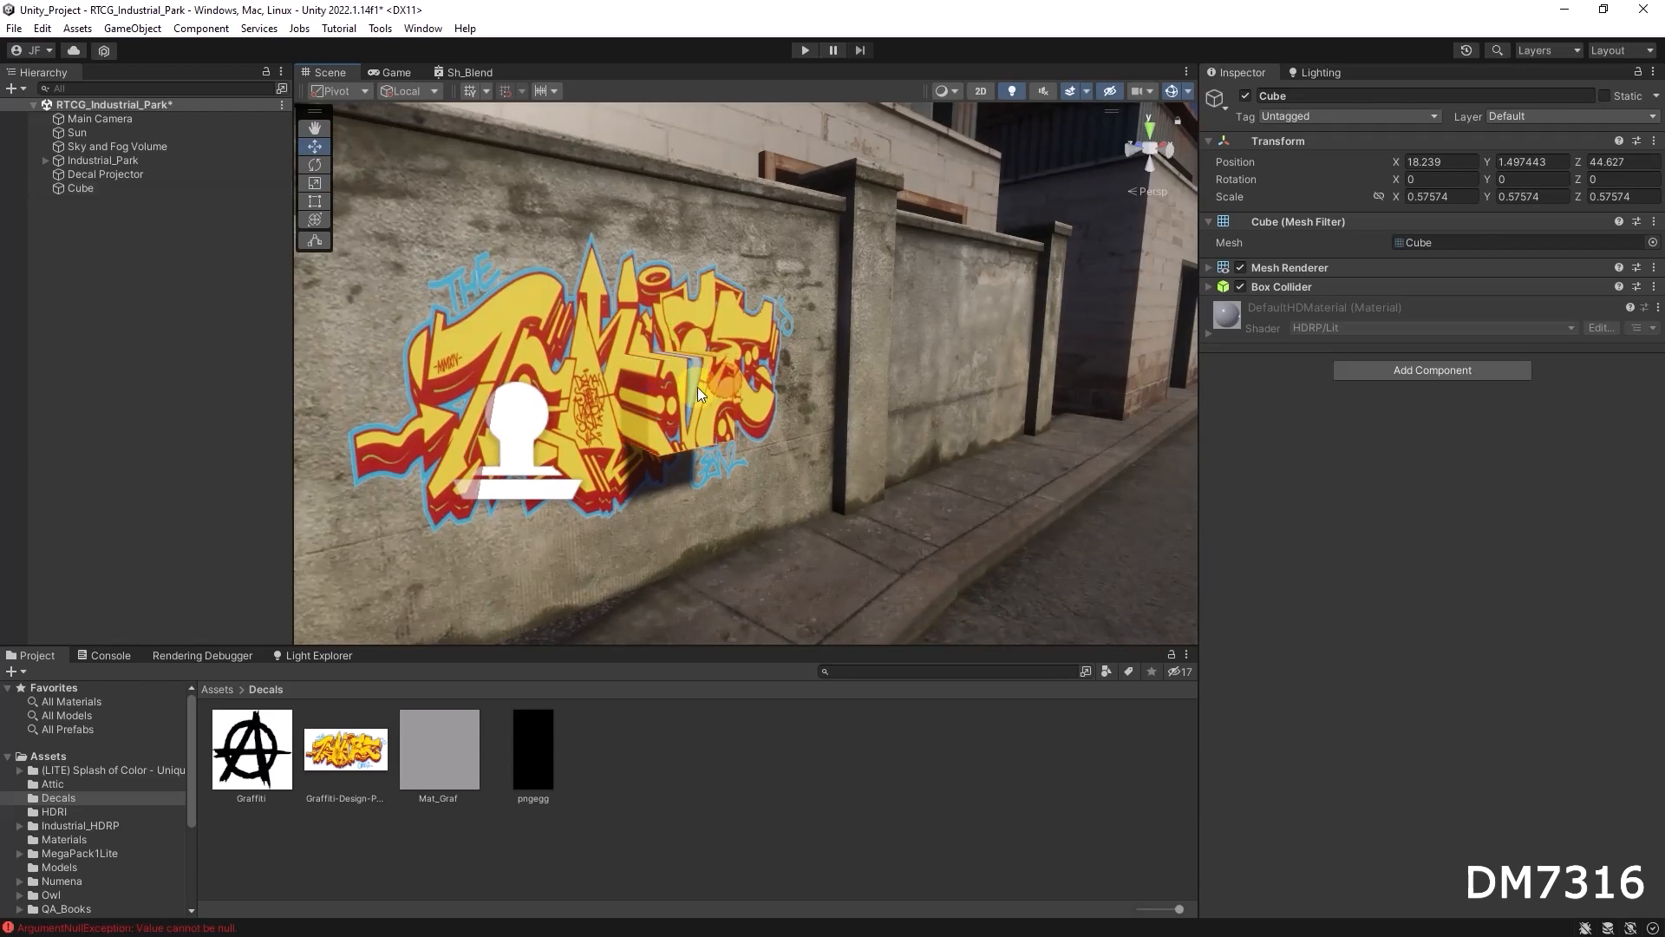
Pull the cube out from the wall to about X 18.22, Z 44.08, and toggle the scene gizmos off and on
click(695, 383)
drag(747, 393, 840, 374)
click(1173, 89)
click(1173, 90)
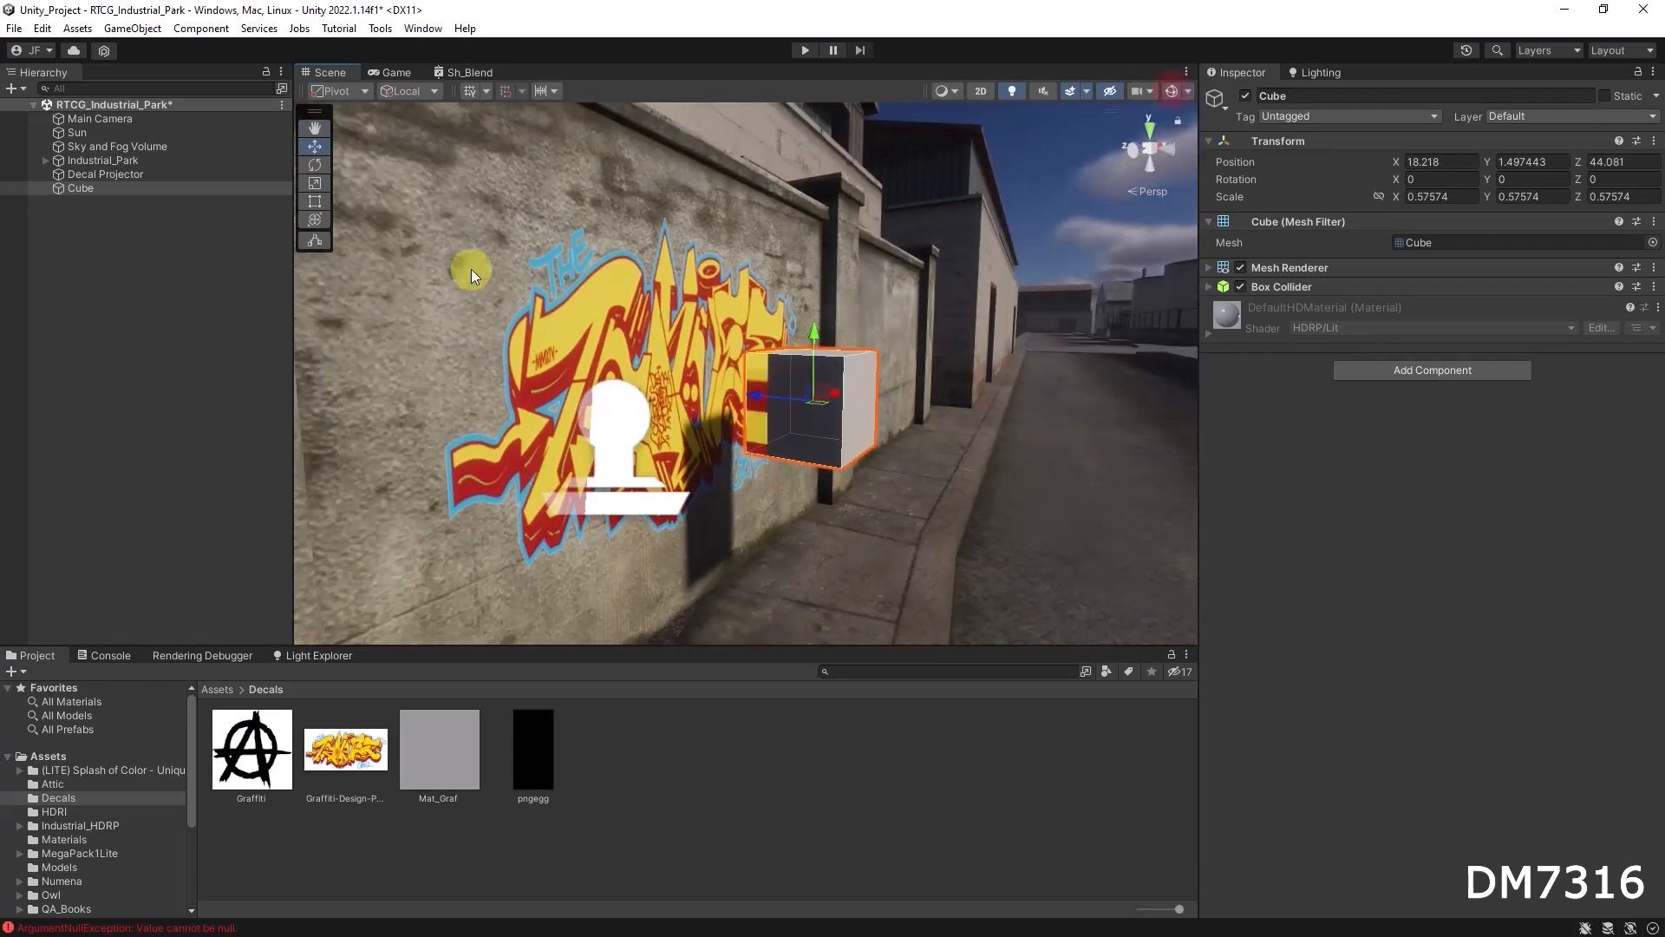
Select the decal projector and examine how its volume overlaps the cube in front of the wall
click(93, 174)
alt+drag(694, 398, 847, 431)
alt+drag(914, 381, 576, 389)
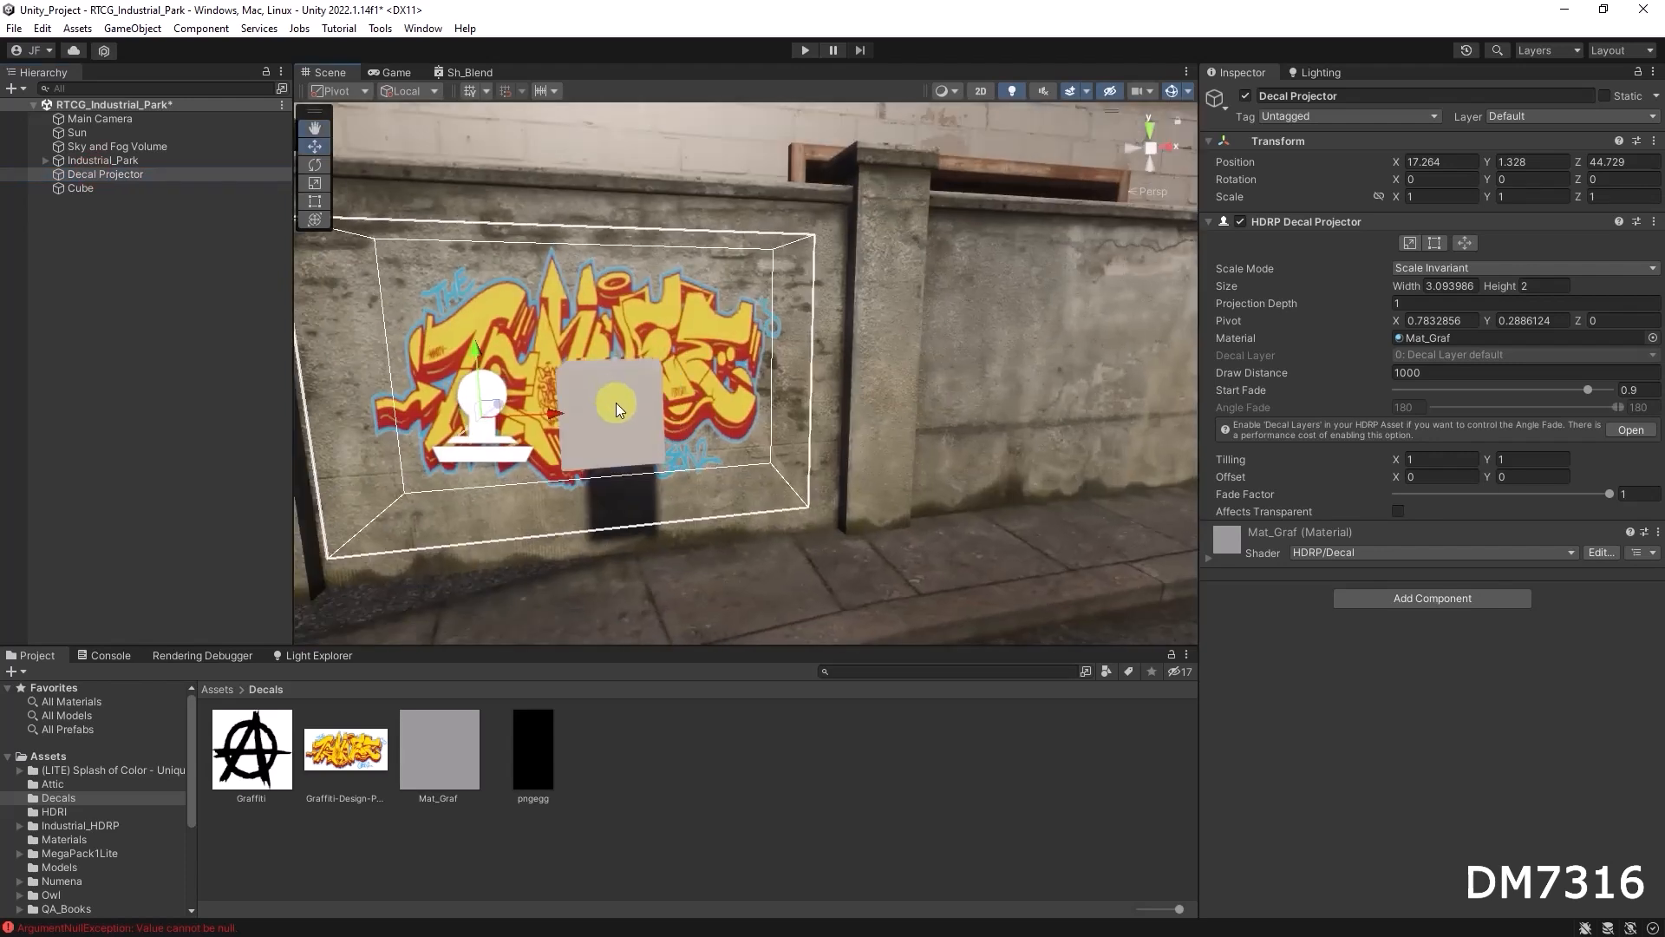
Delete the test cube from in front of the graffiti wall
click(633, 402)
key(Delete)
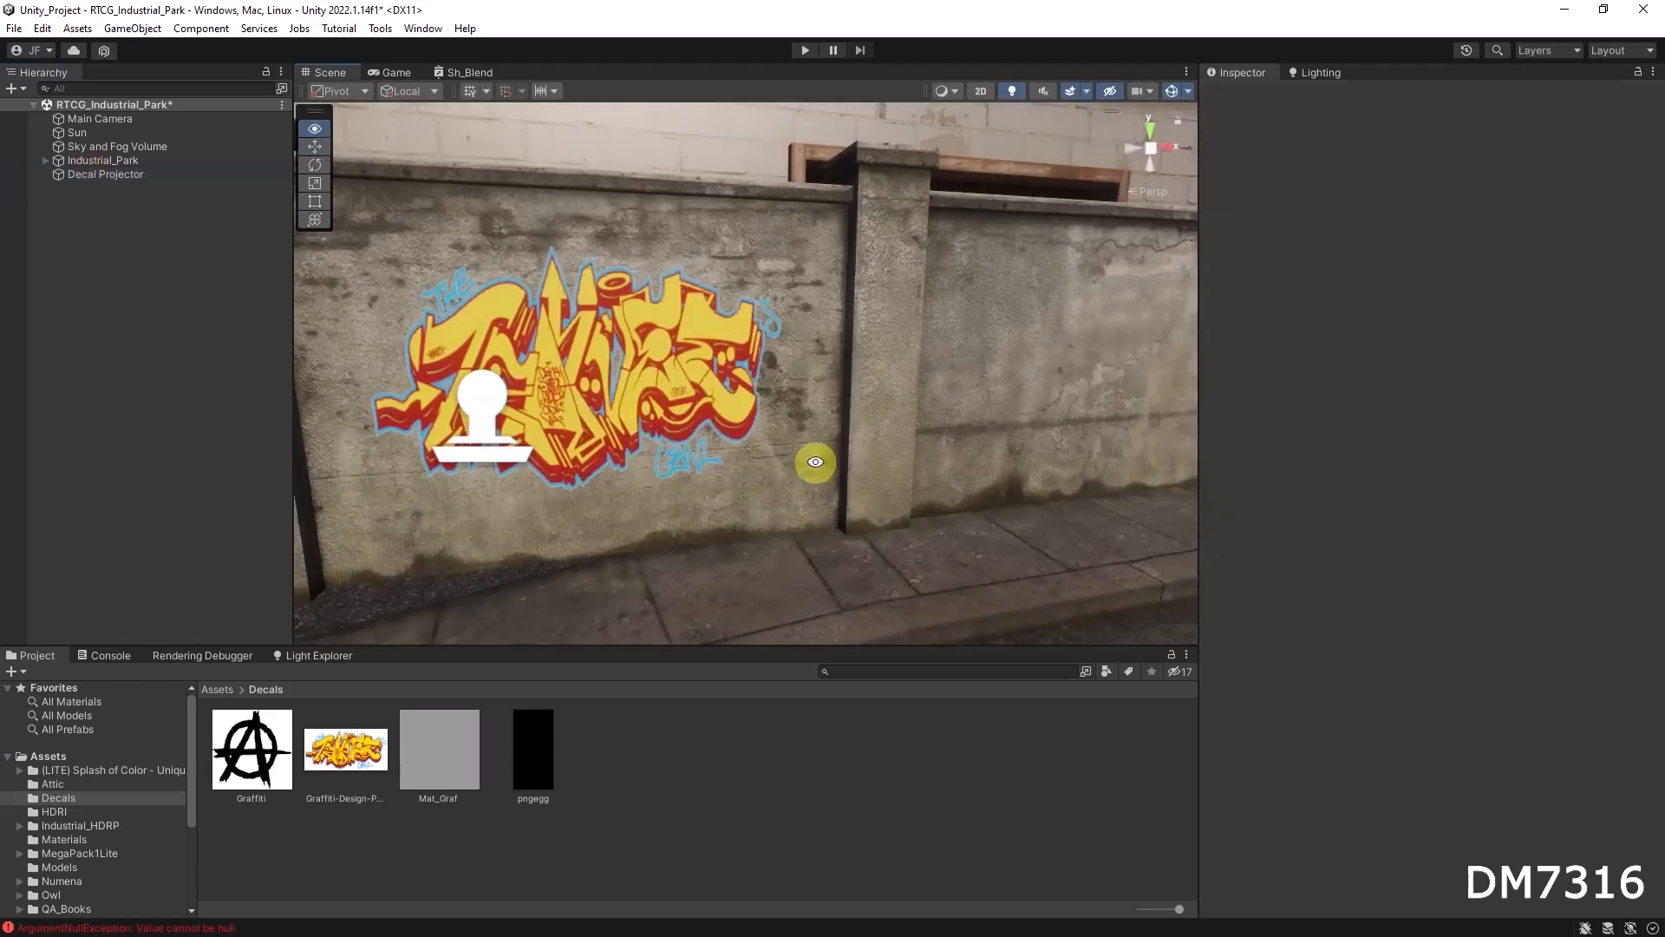
alt+drag(810, 461, 655, 456)
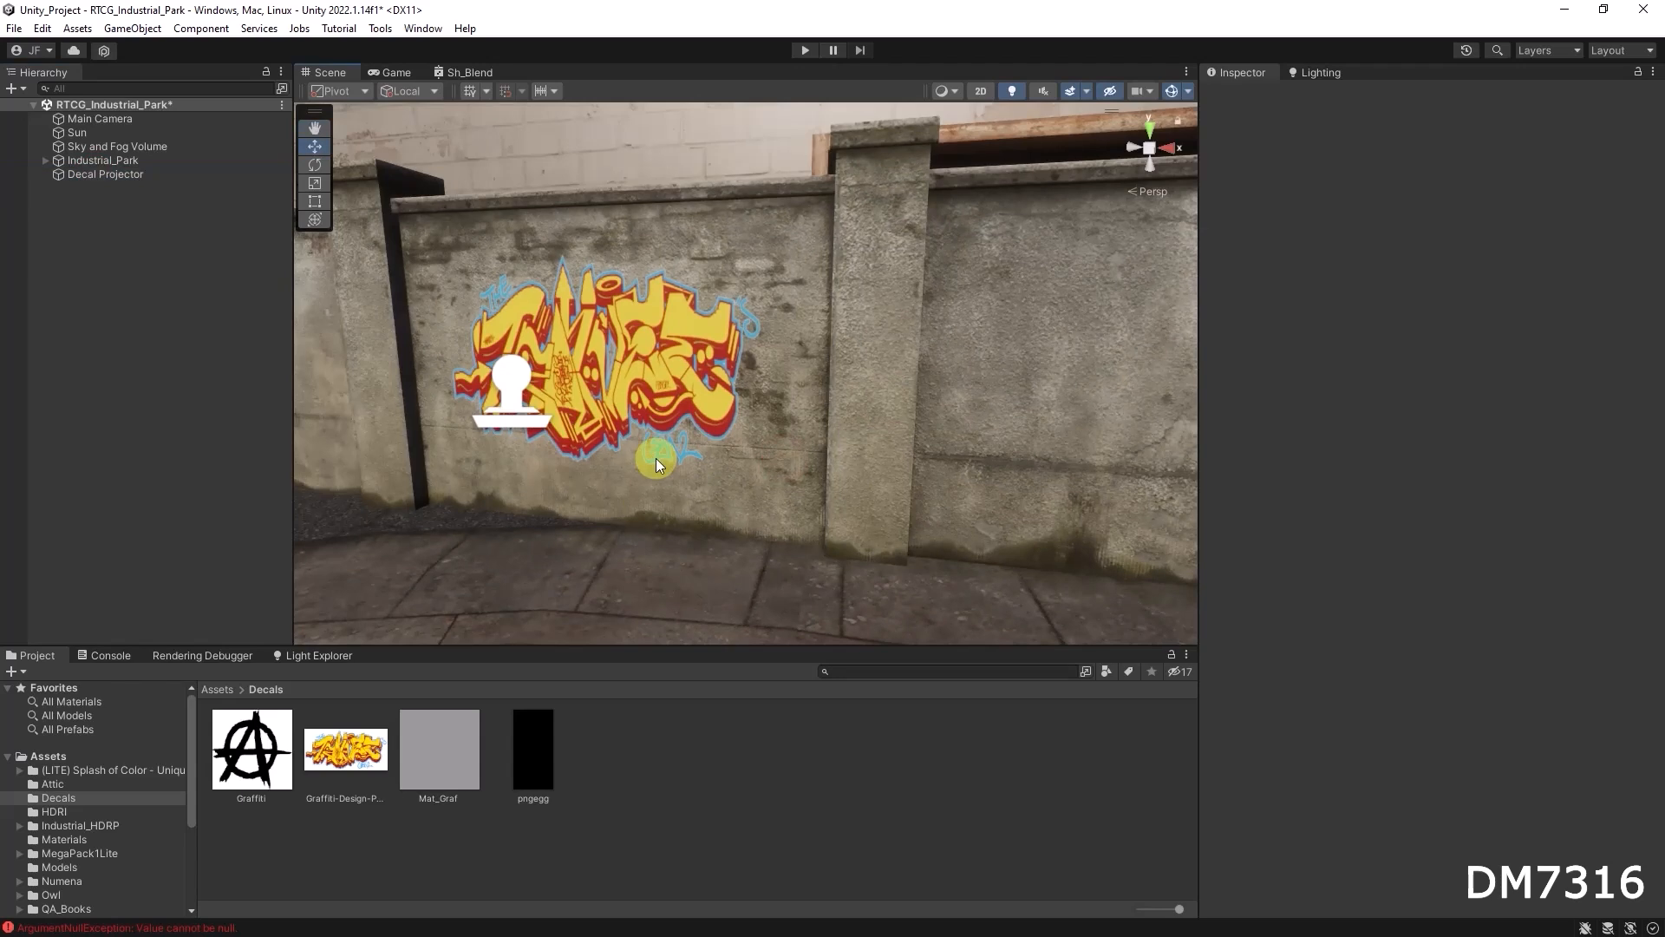
Duplicate the graffiti decal projector and move the copy along the wall to about X 20.59
click(111, 160)
click(126, 174)
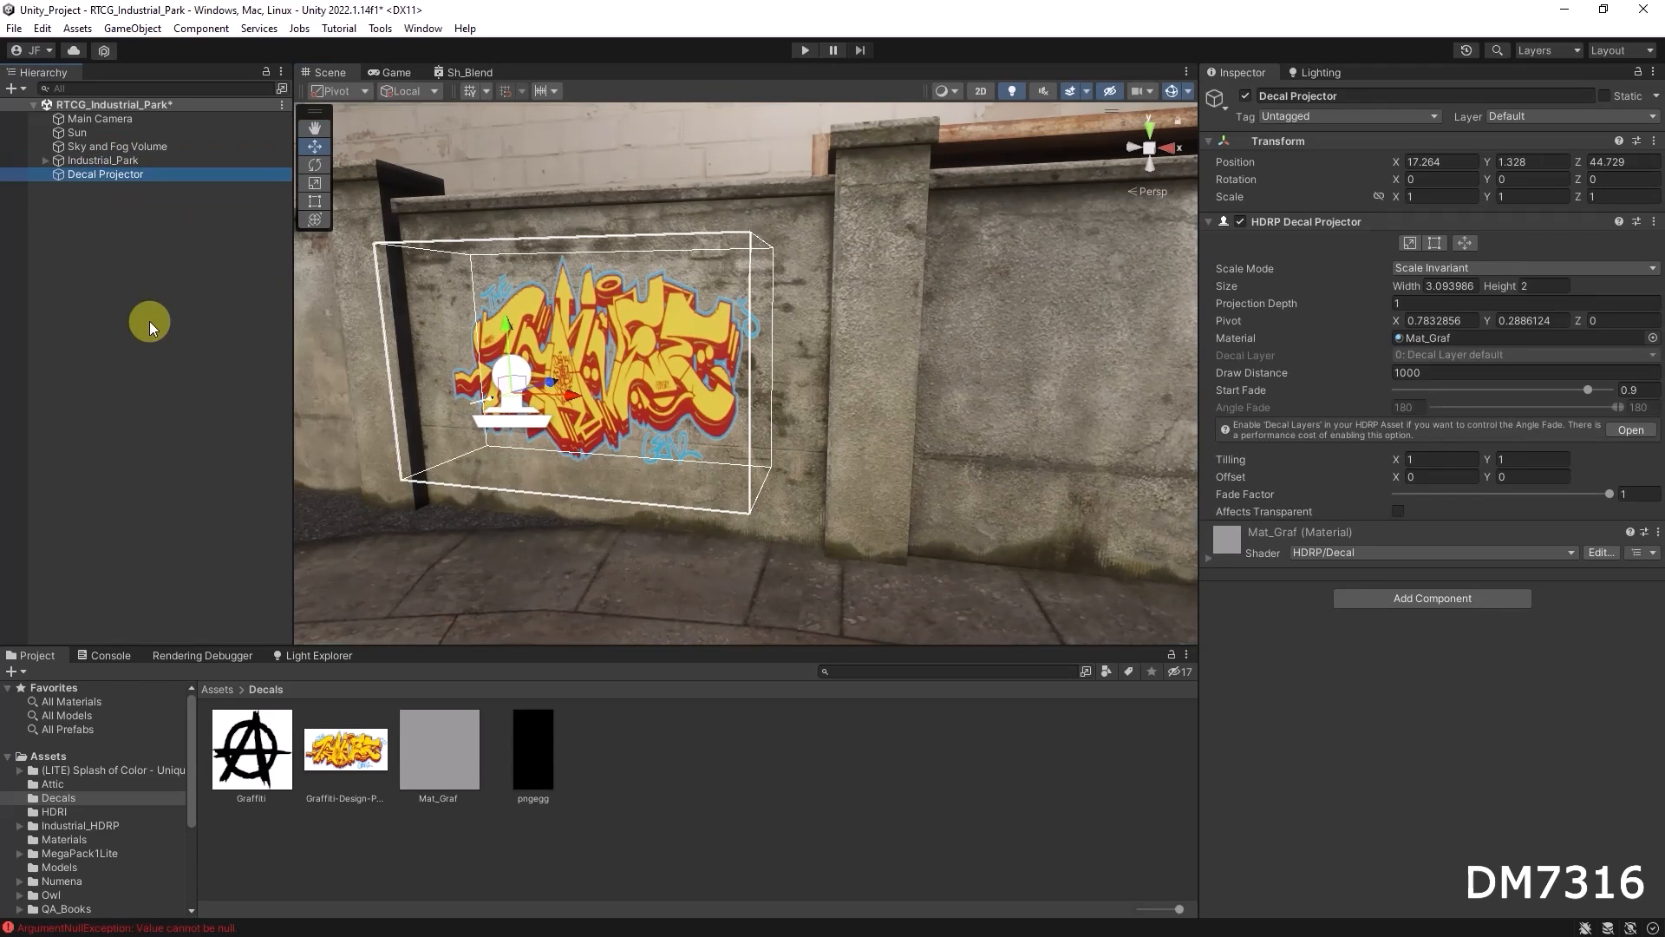
key(ctrl+d)
drag(570, 401, 961, 434)
alt+right_drag(845, 539, 737, 564)
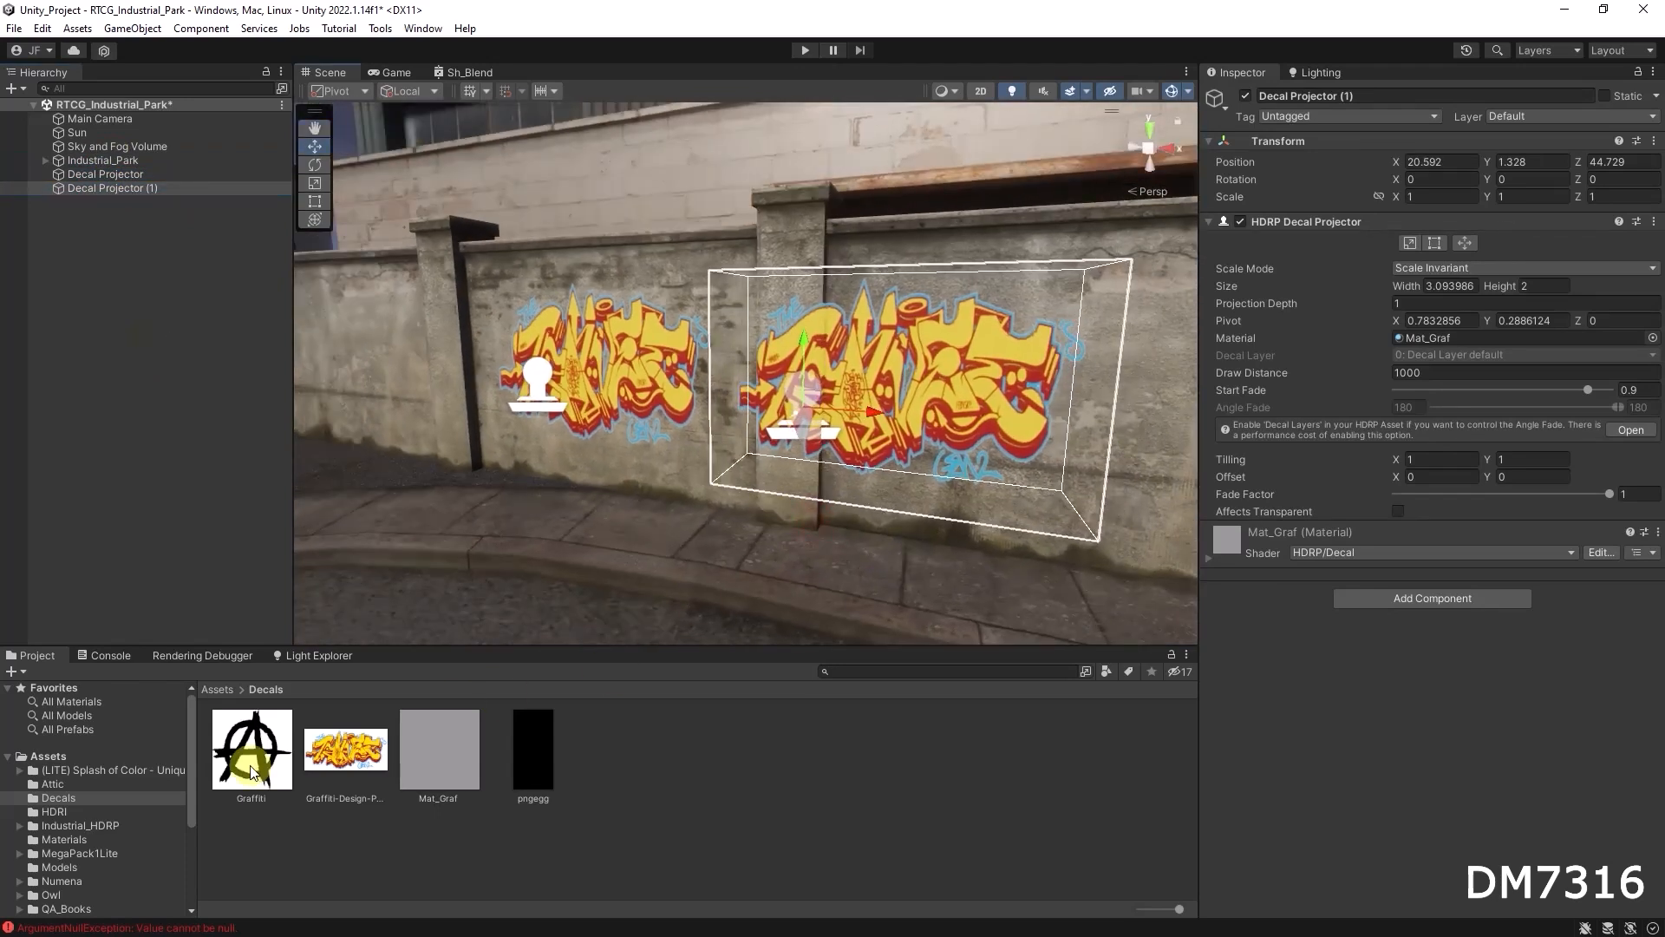
Duplicate the Mat_Graf material in the Decals folder and rename the copy Mat_Peace
click(440, 749)
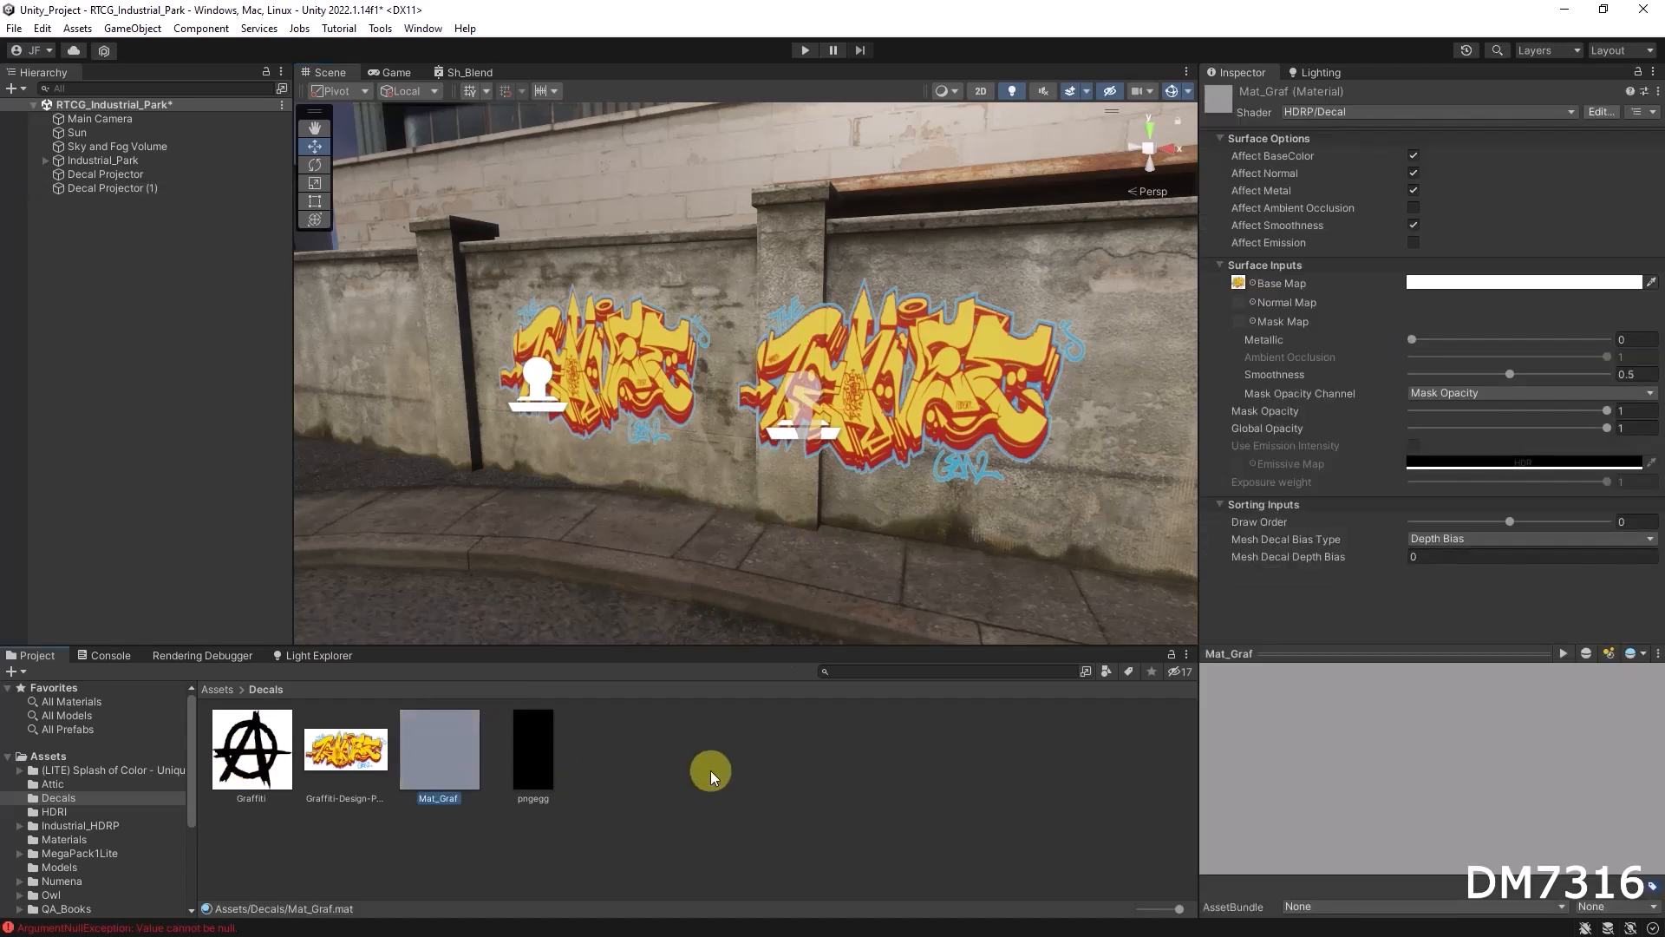
key(ctrl+d)
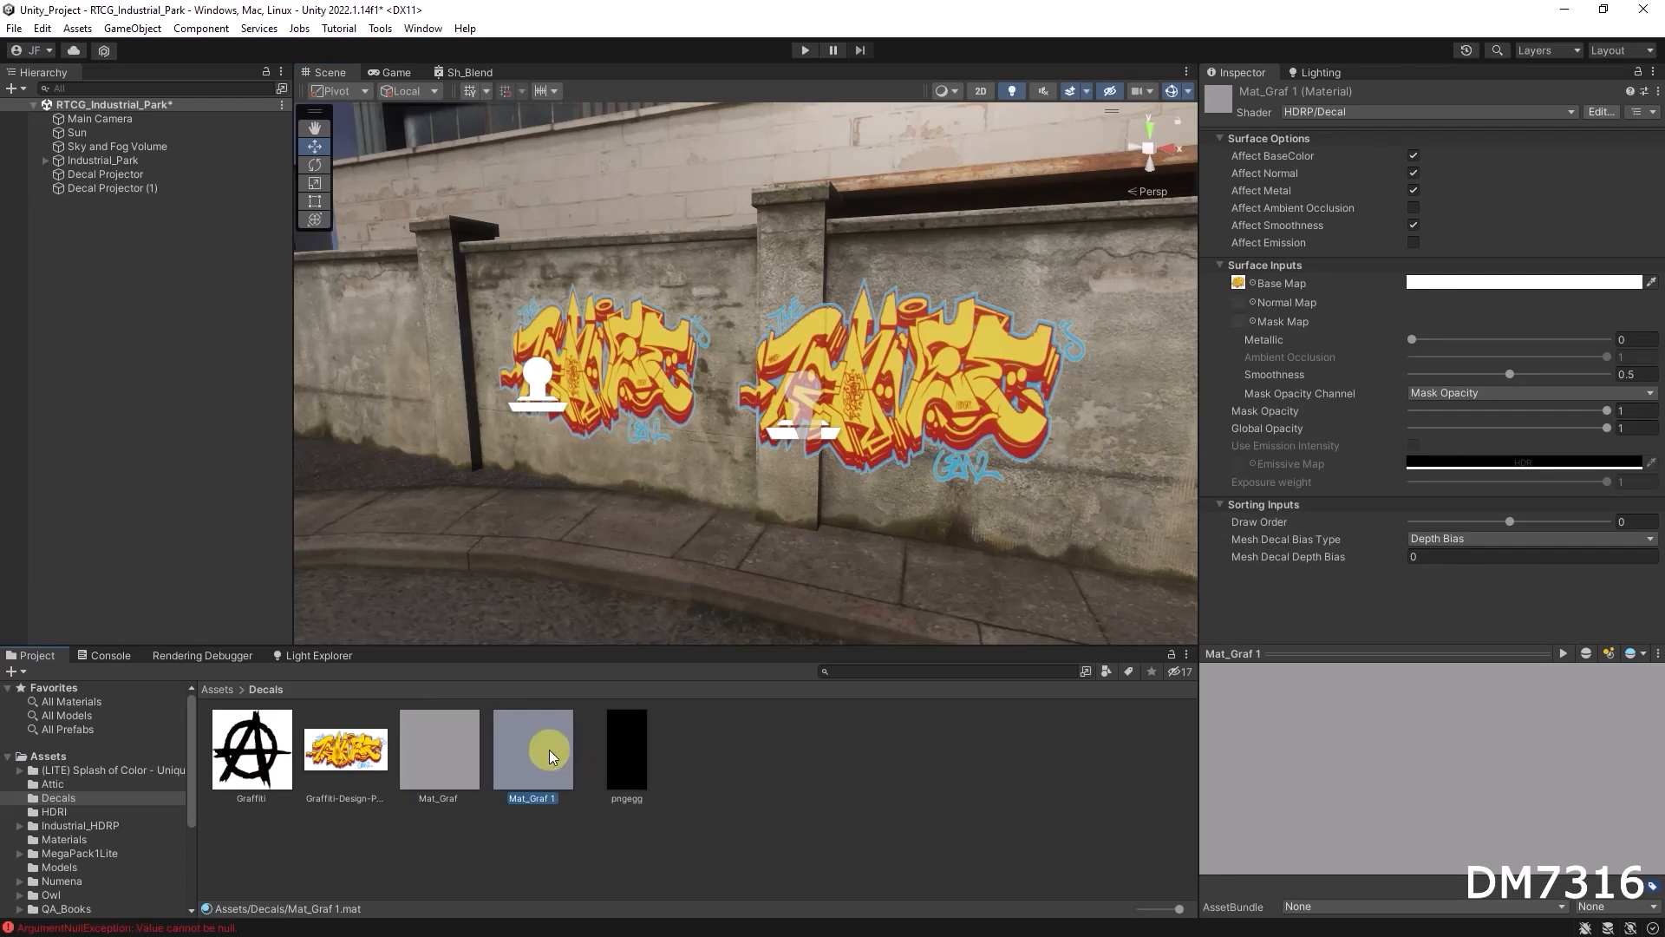
click(555, 792)
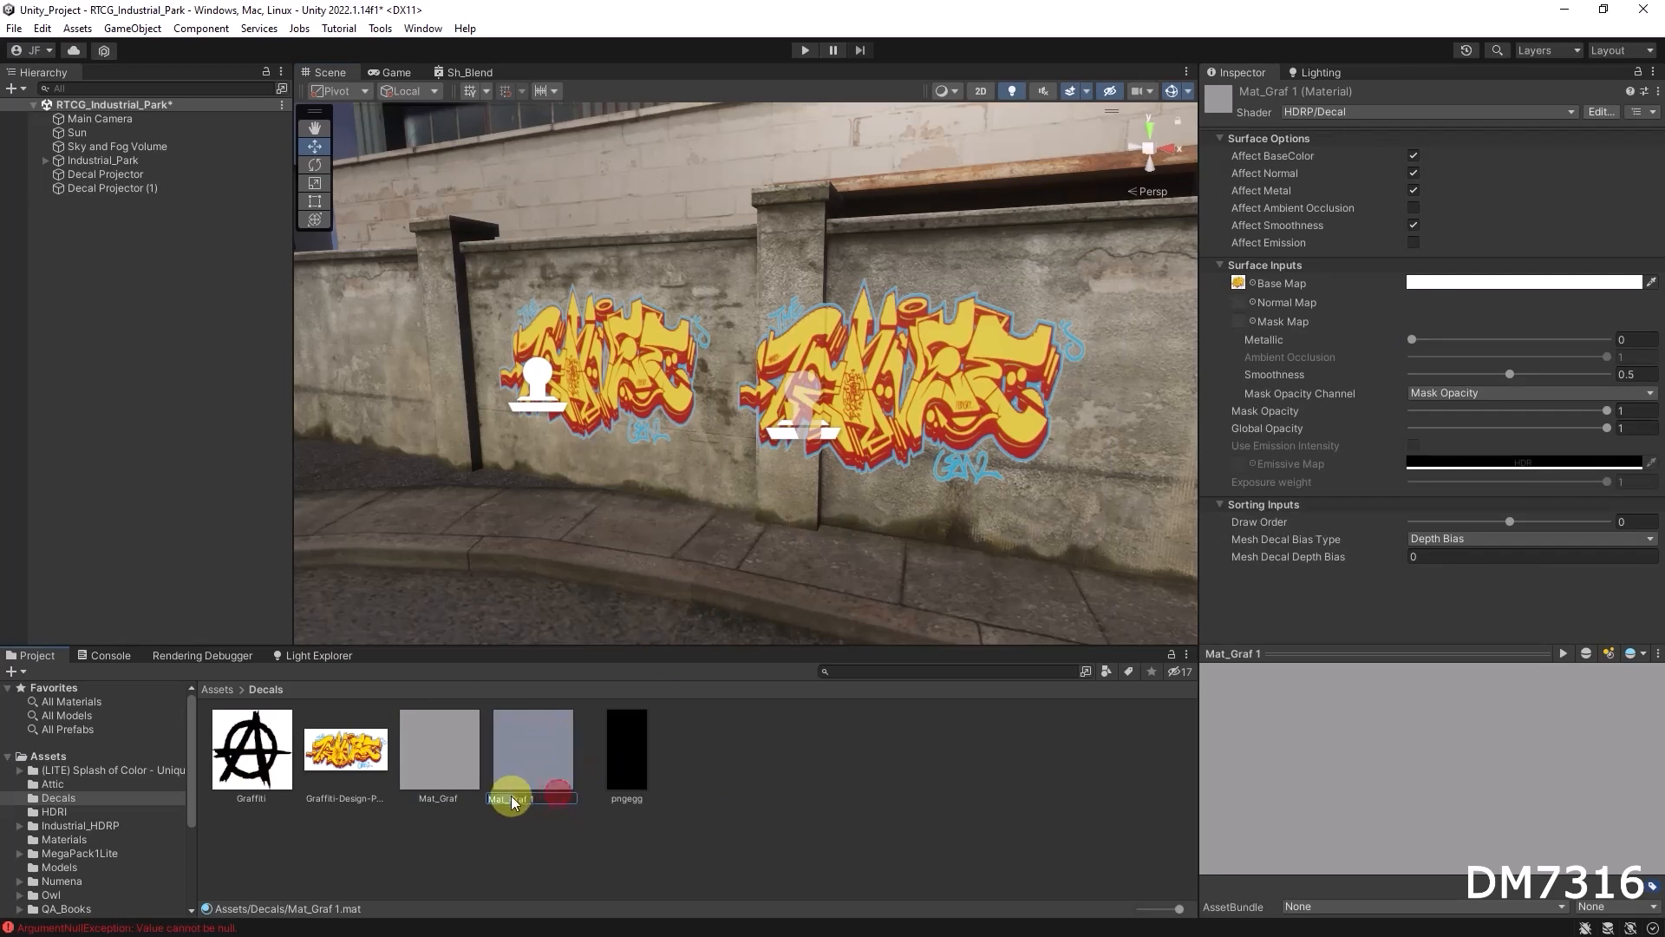
key(BackSpace)
key(BackSpace)
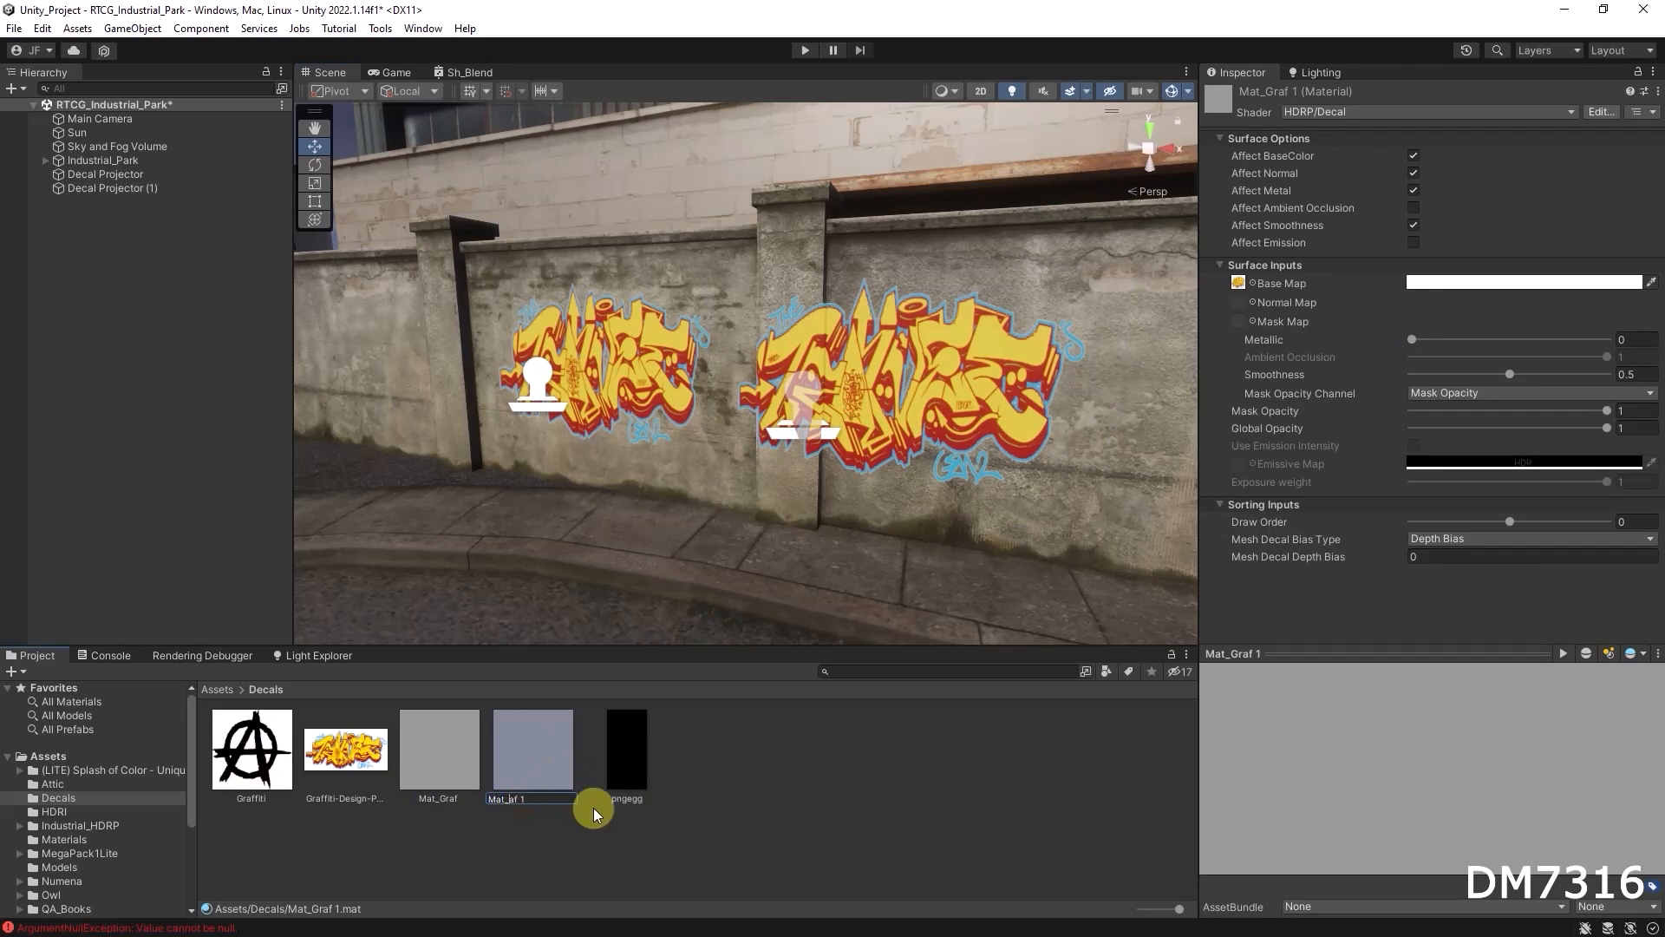
text(Peace)
key(Return)
Assign Mat_Peace to Decal Projector (1) and set the material's base map to the Graffiti texture
click(113, 188)
drag(532, 763, 1448, 340)
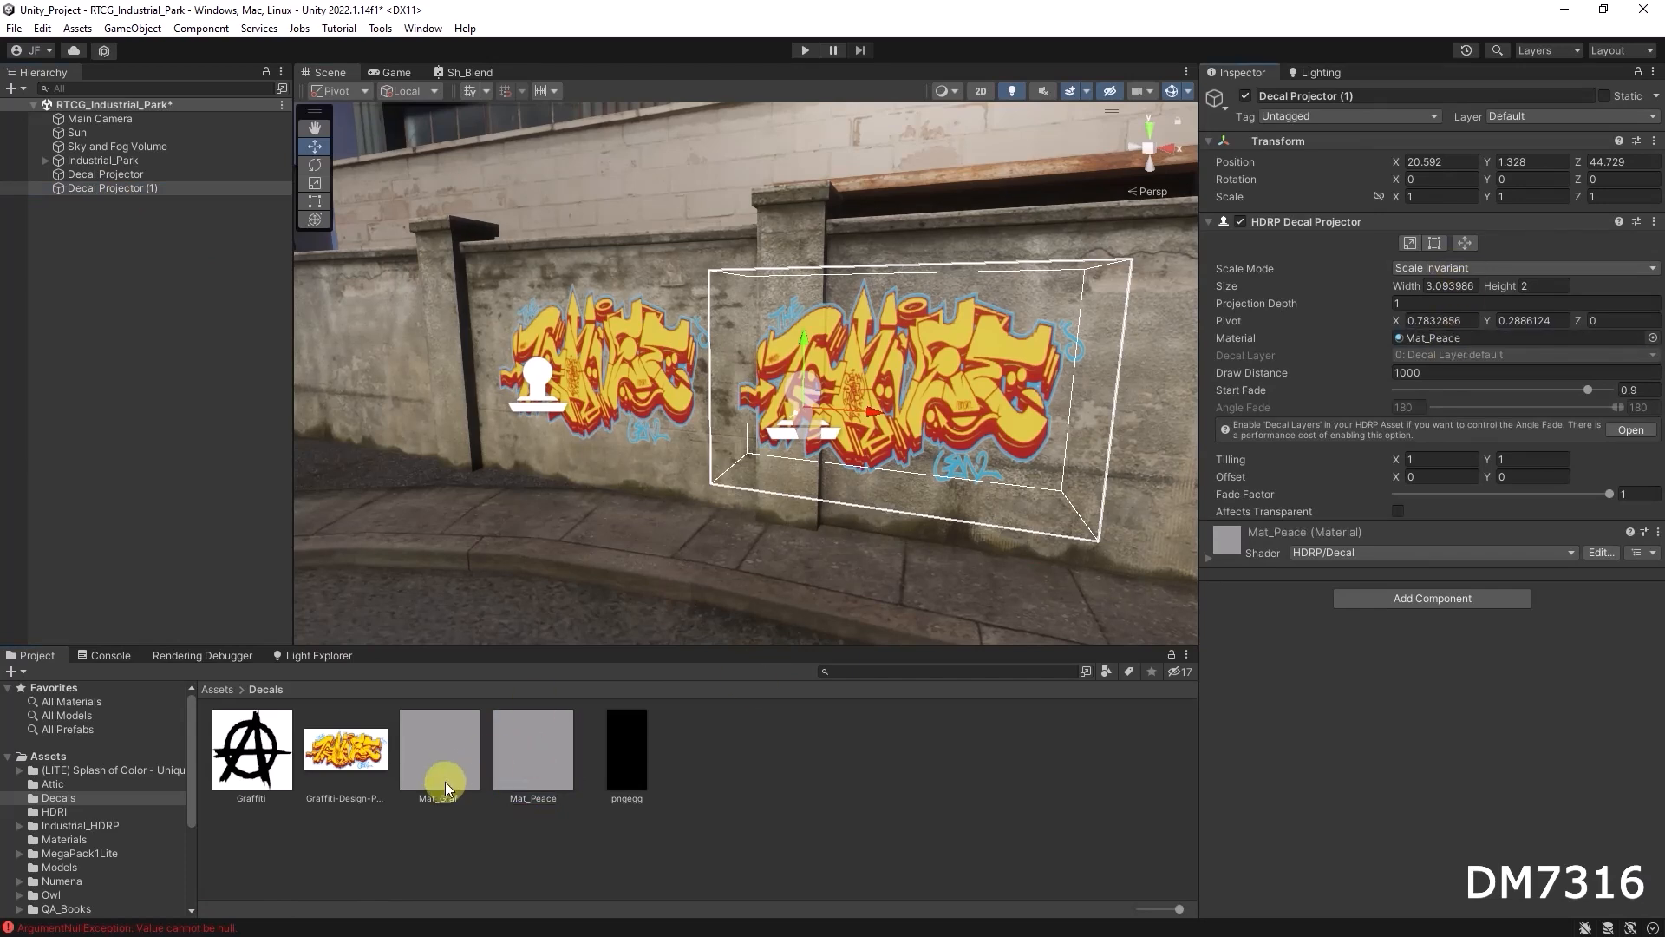
click(505, 758)
drag(290, 768, 1237, 283)
mouse_move(921, 455)
alt+mouse_down()
mouse_move(906, 433)
mouse_move(985, 424)
mouse_move(923, 436)
alt+mouse_up()
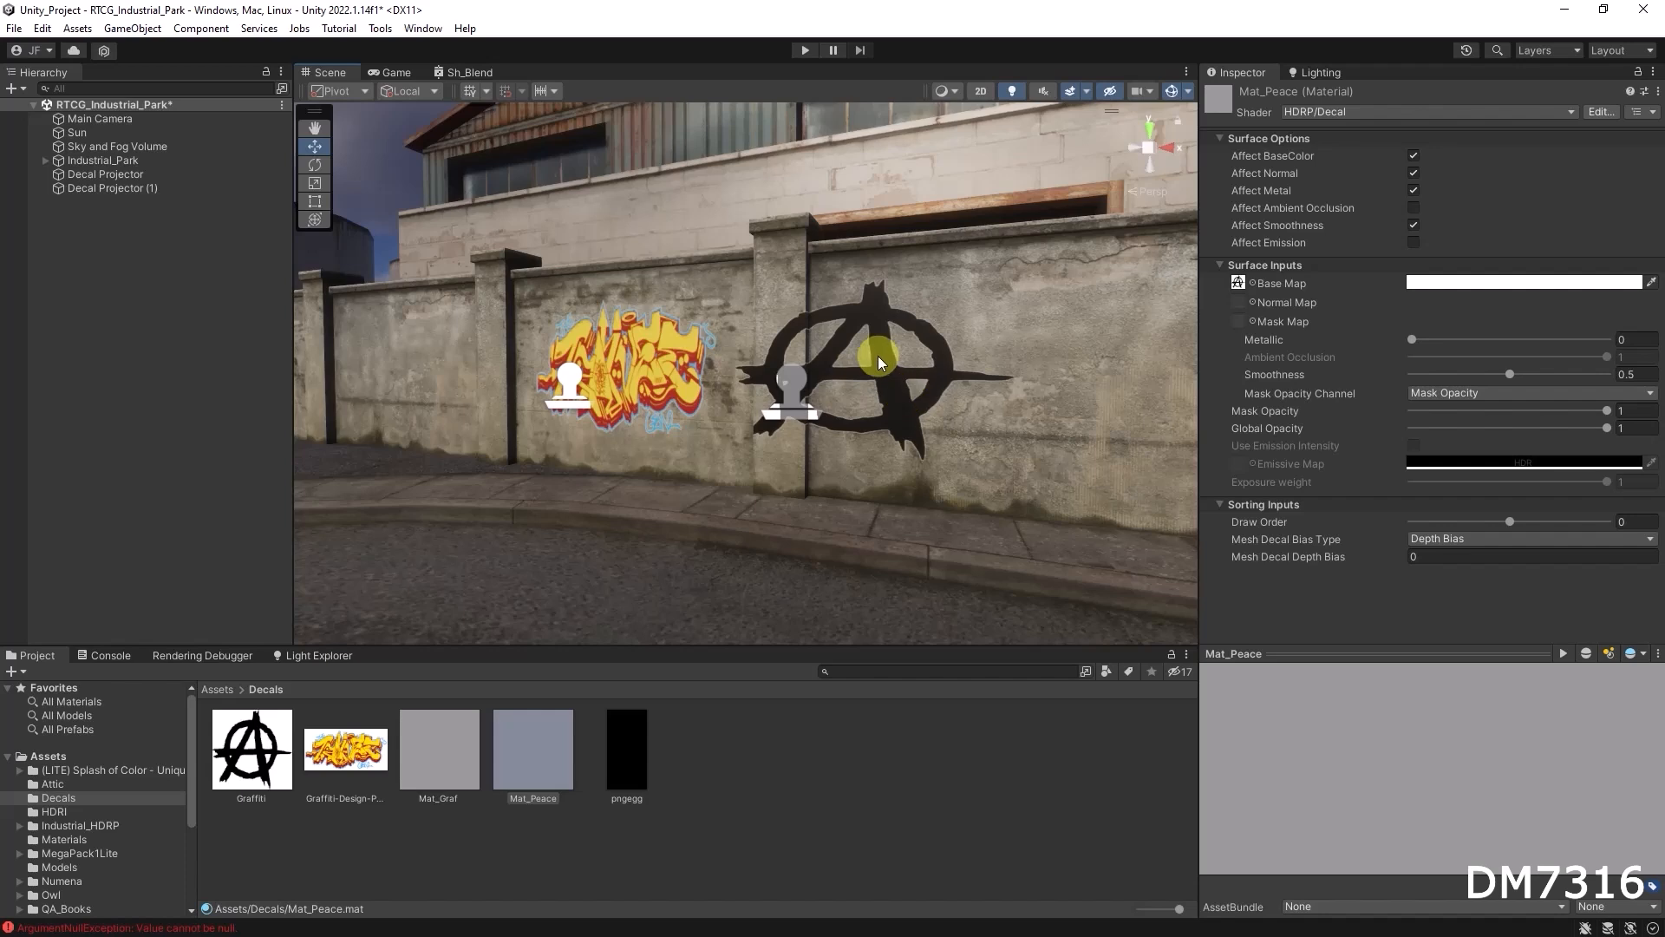
Duplicate Decal Projector (1) and move the copy along the wall to about X 23.59
click(117, 188)
key(ctrl+d)
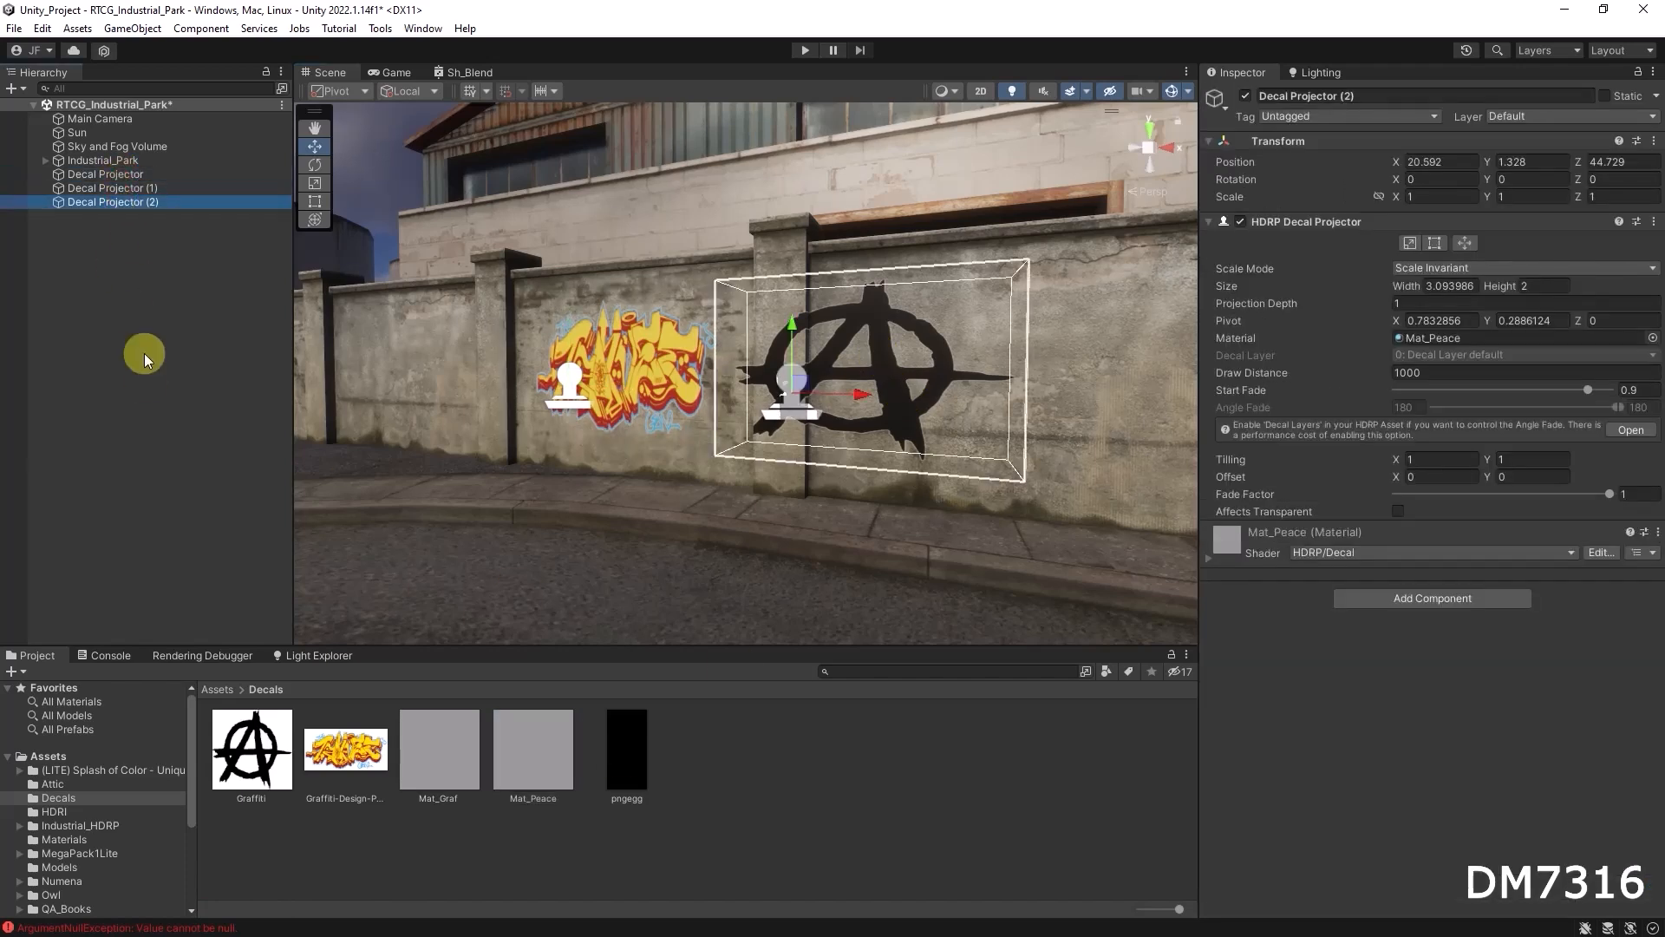
drag(855, 395, 773, 476)
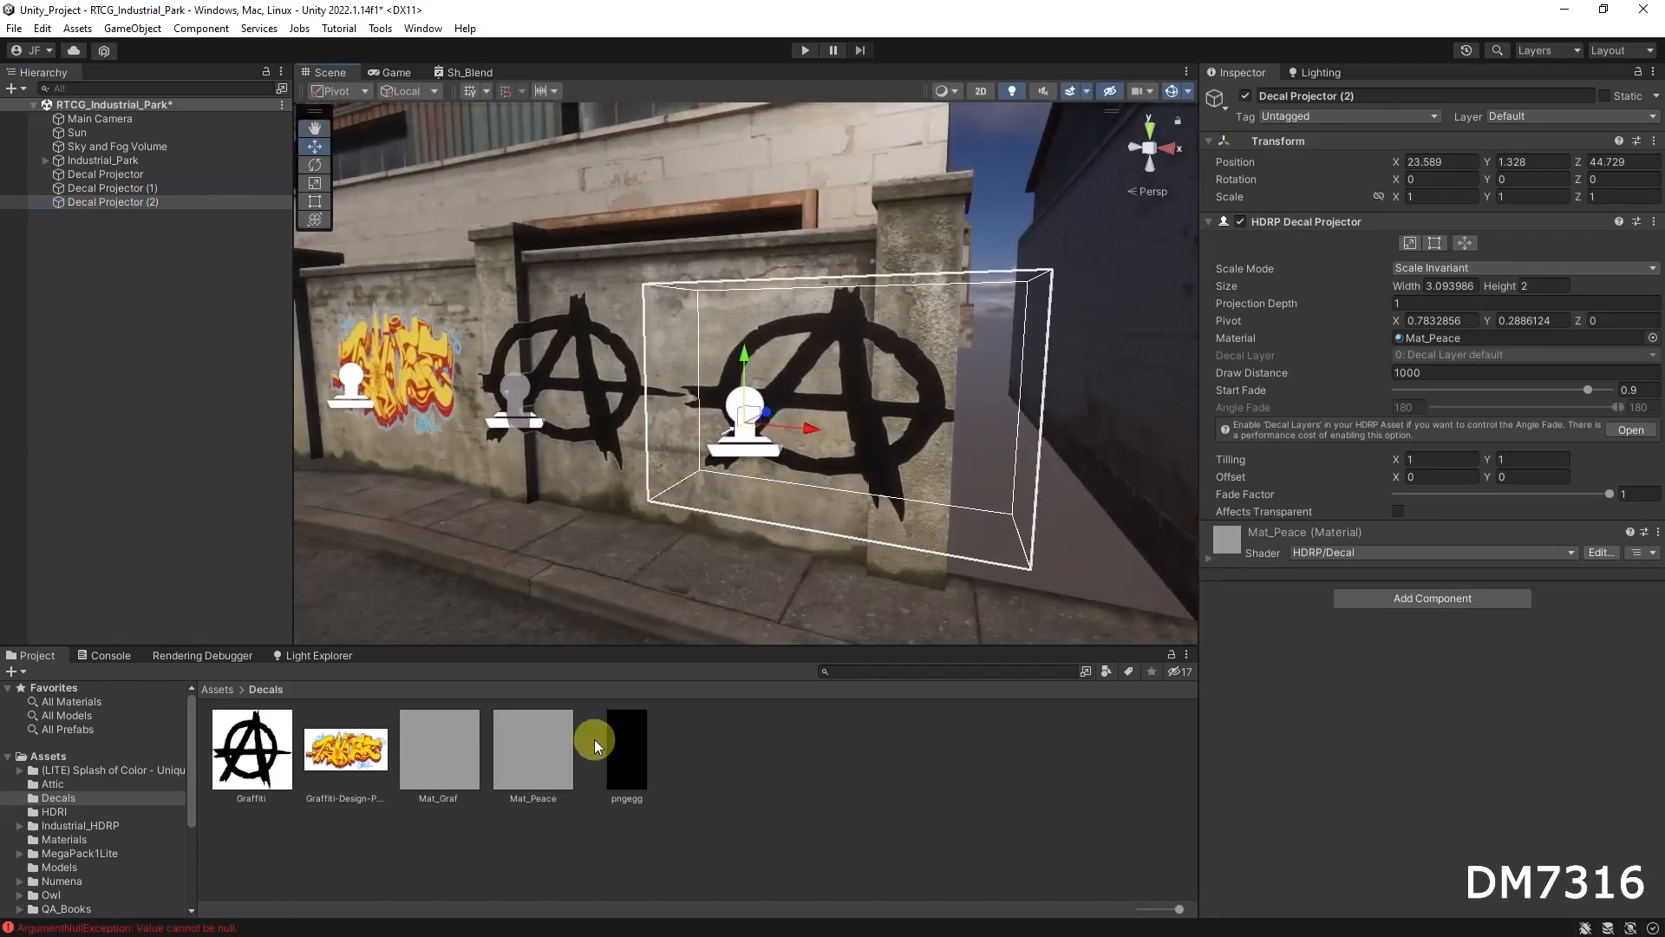
Duplicate the Mat_Peace material and rename the copy Mat_Crack
click(531, 744)
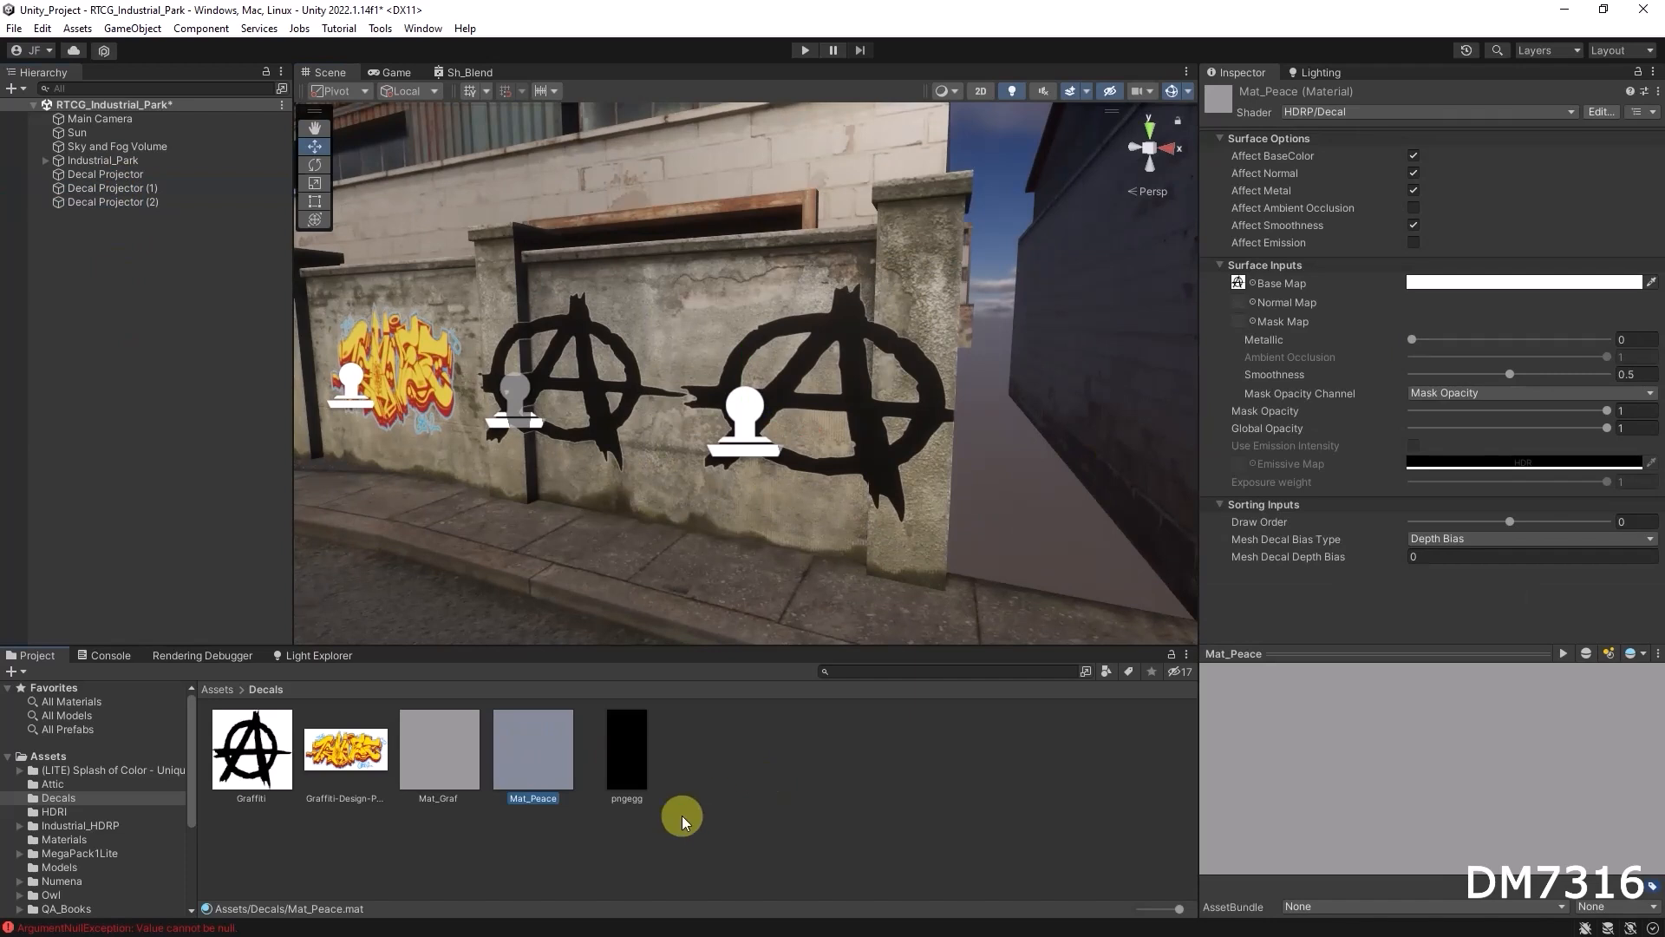
key(ctrl+d)
click(650, 798)
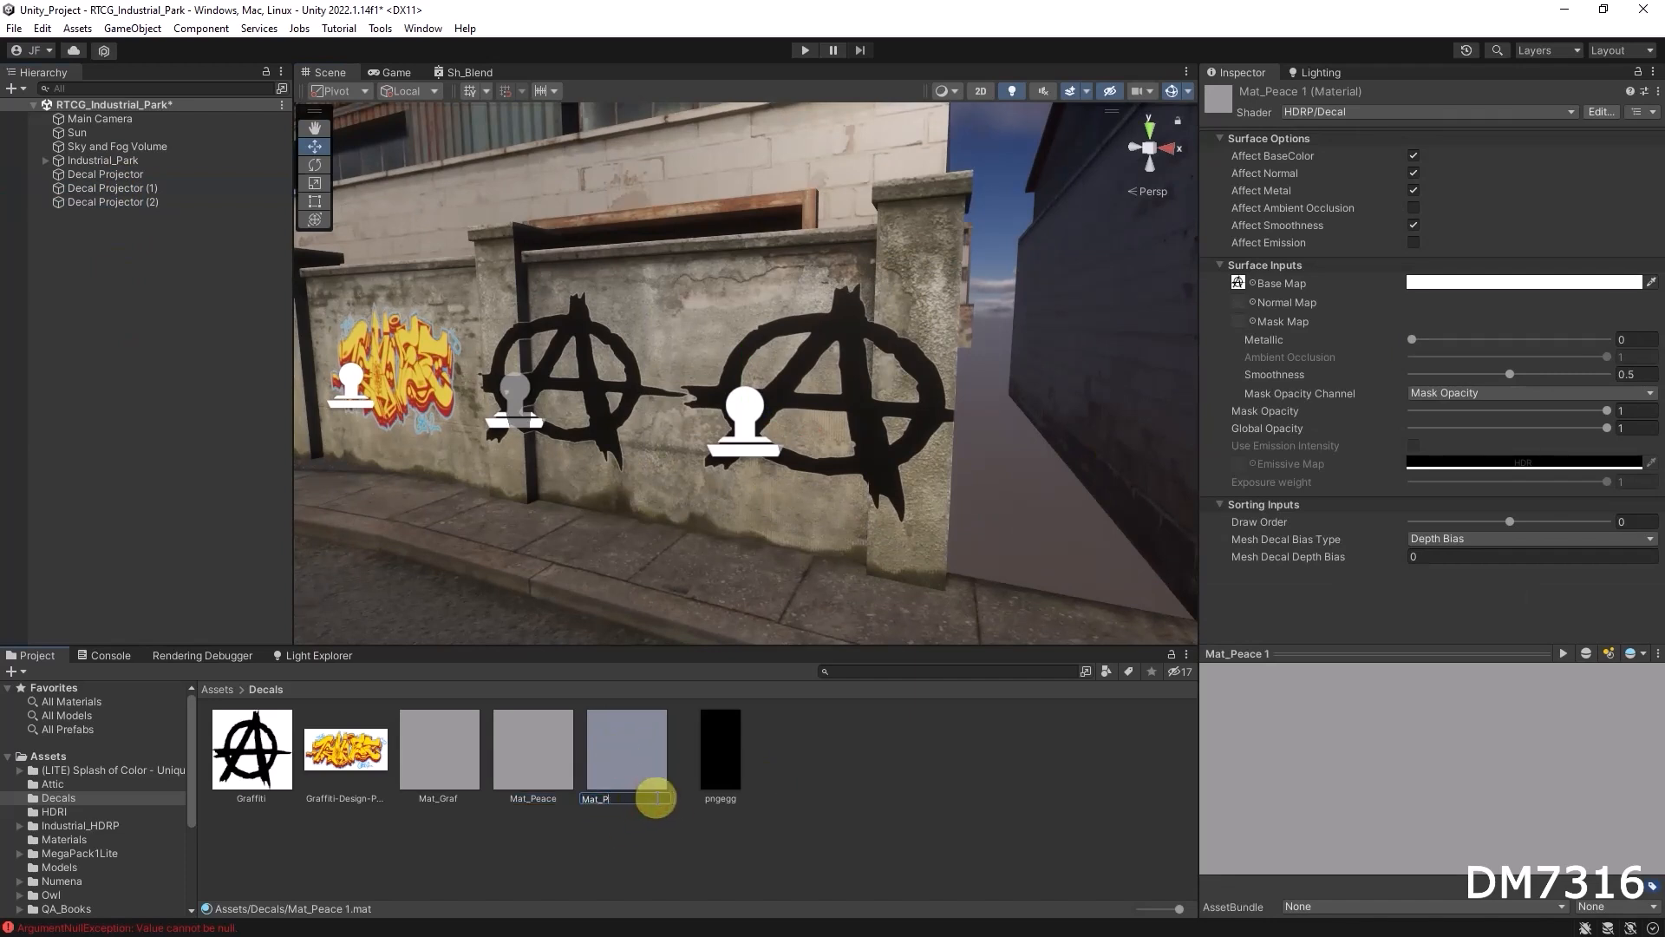
key(Return)
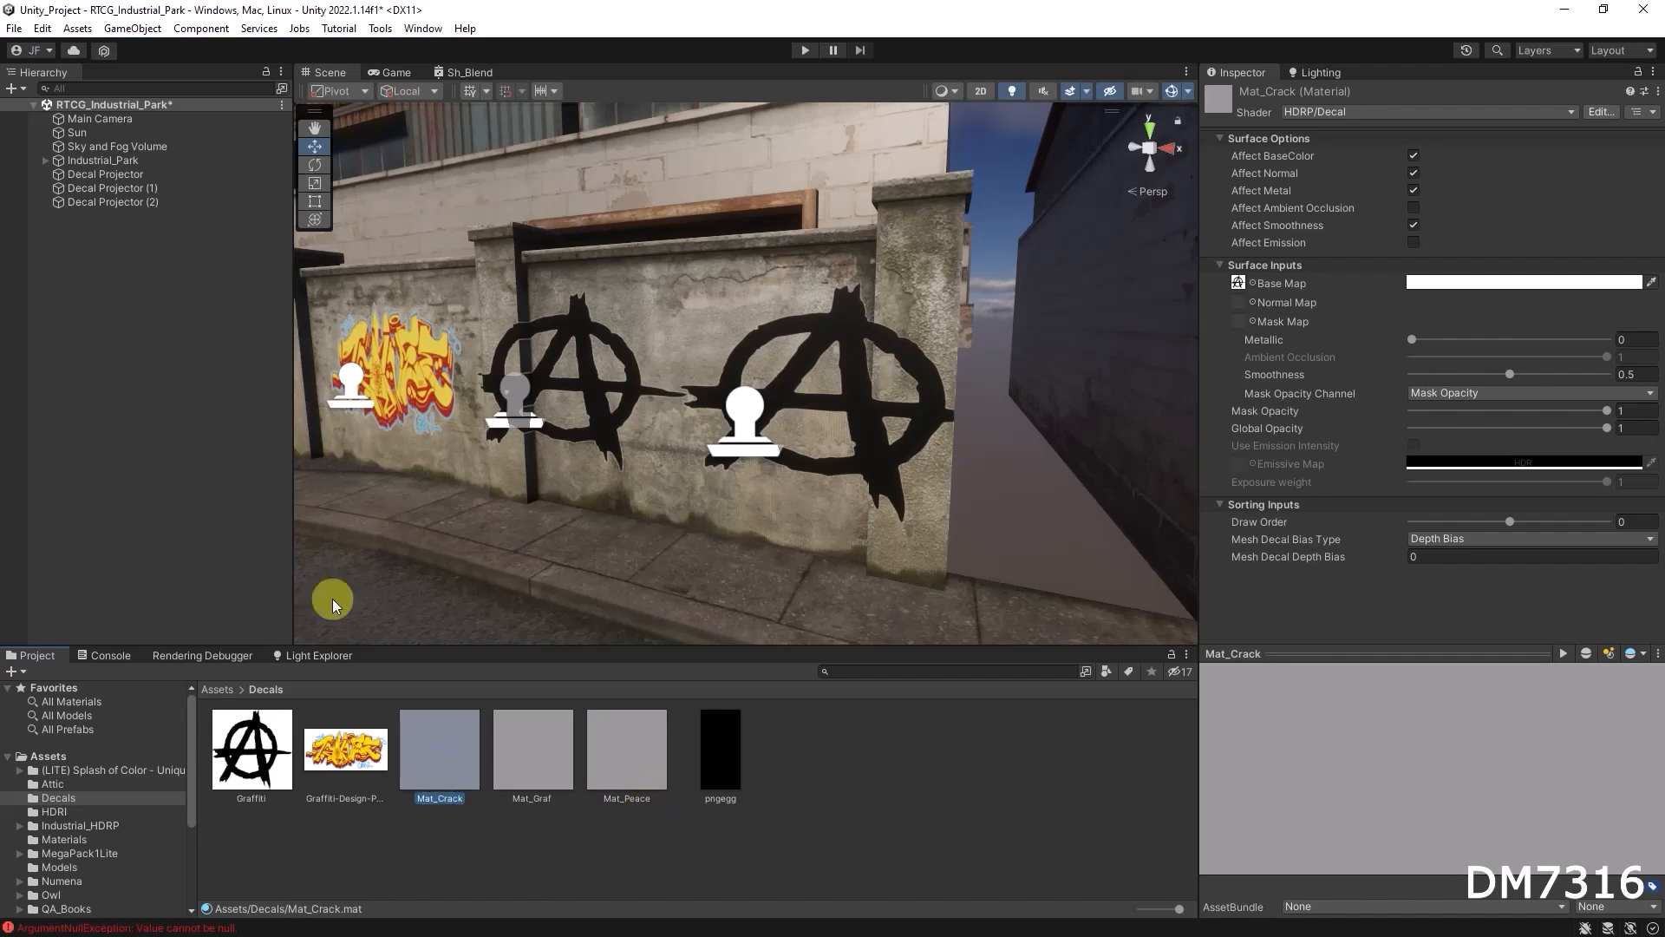
Assign Mat_Crack to Decal Projector (2) and set the material's base map to the pngegg texture
click(118, 203)
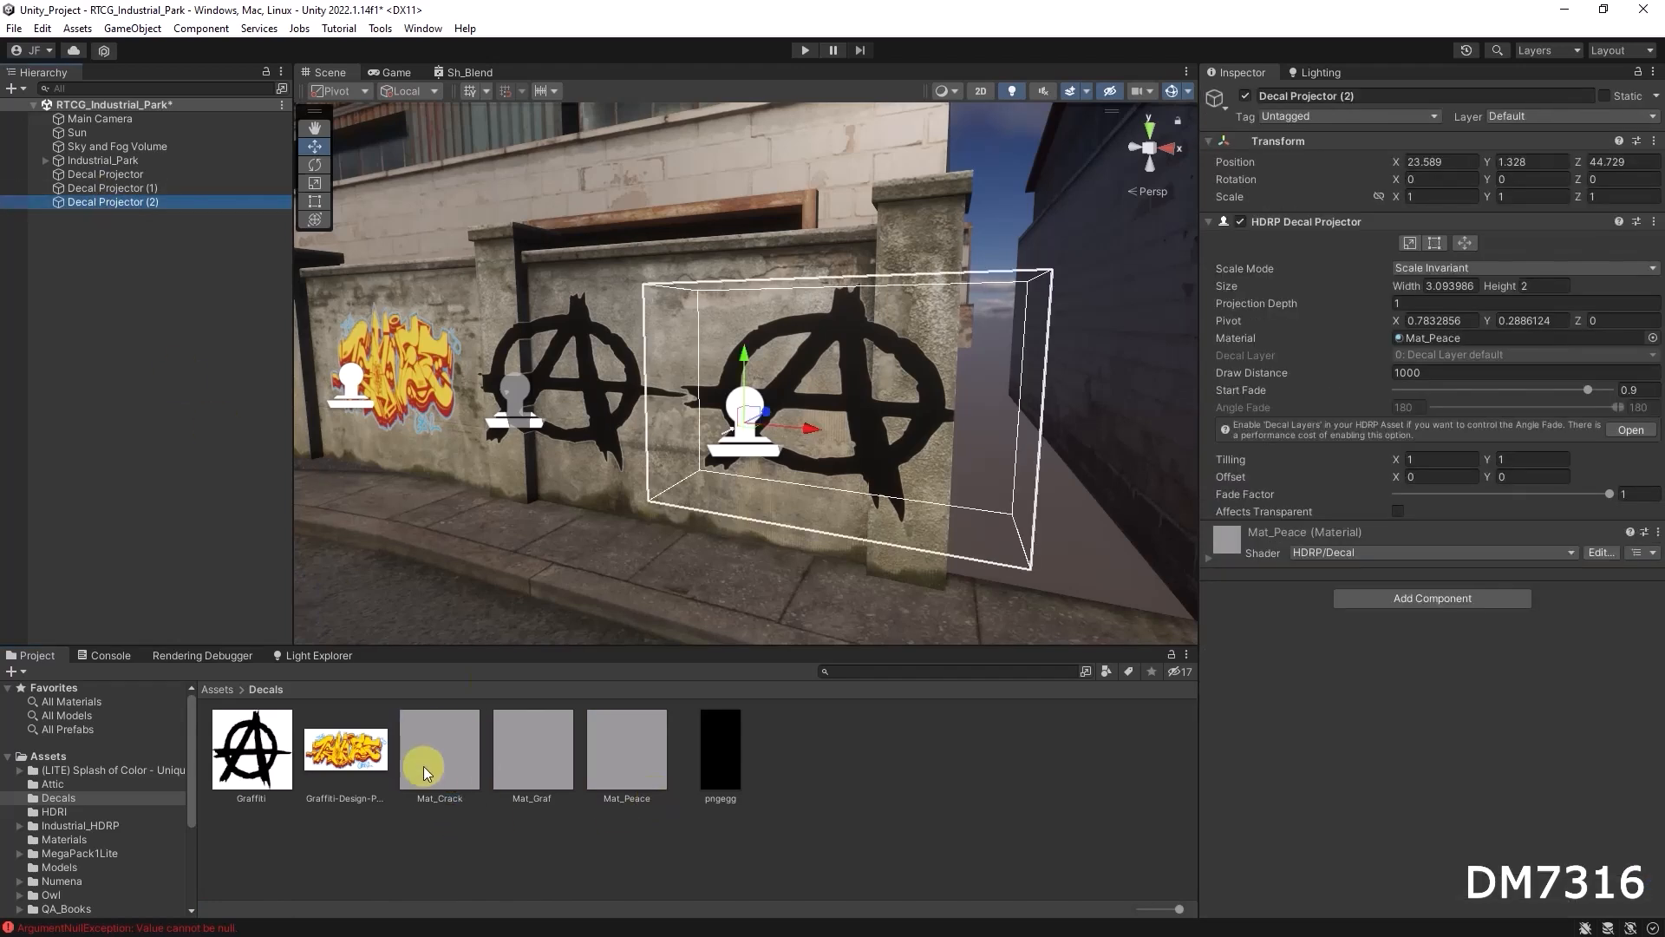
drag(430, 765, 1435, 338)
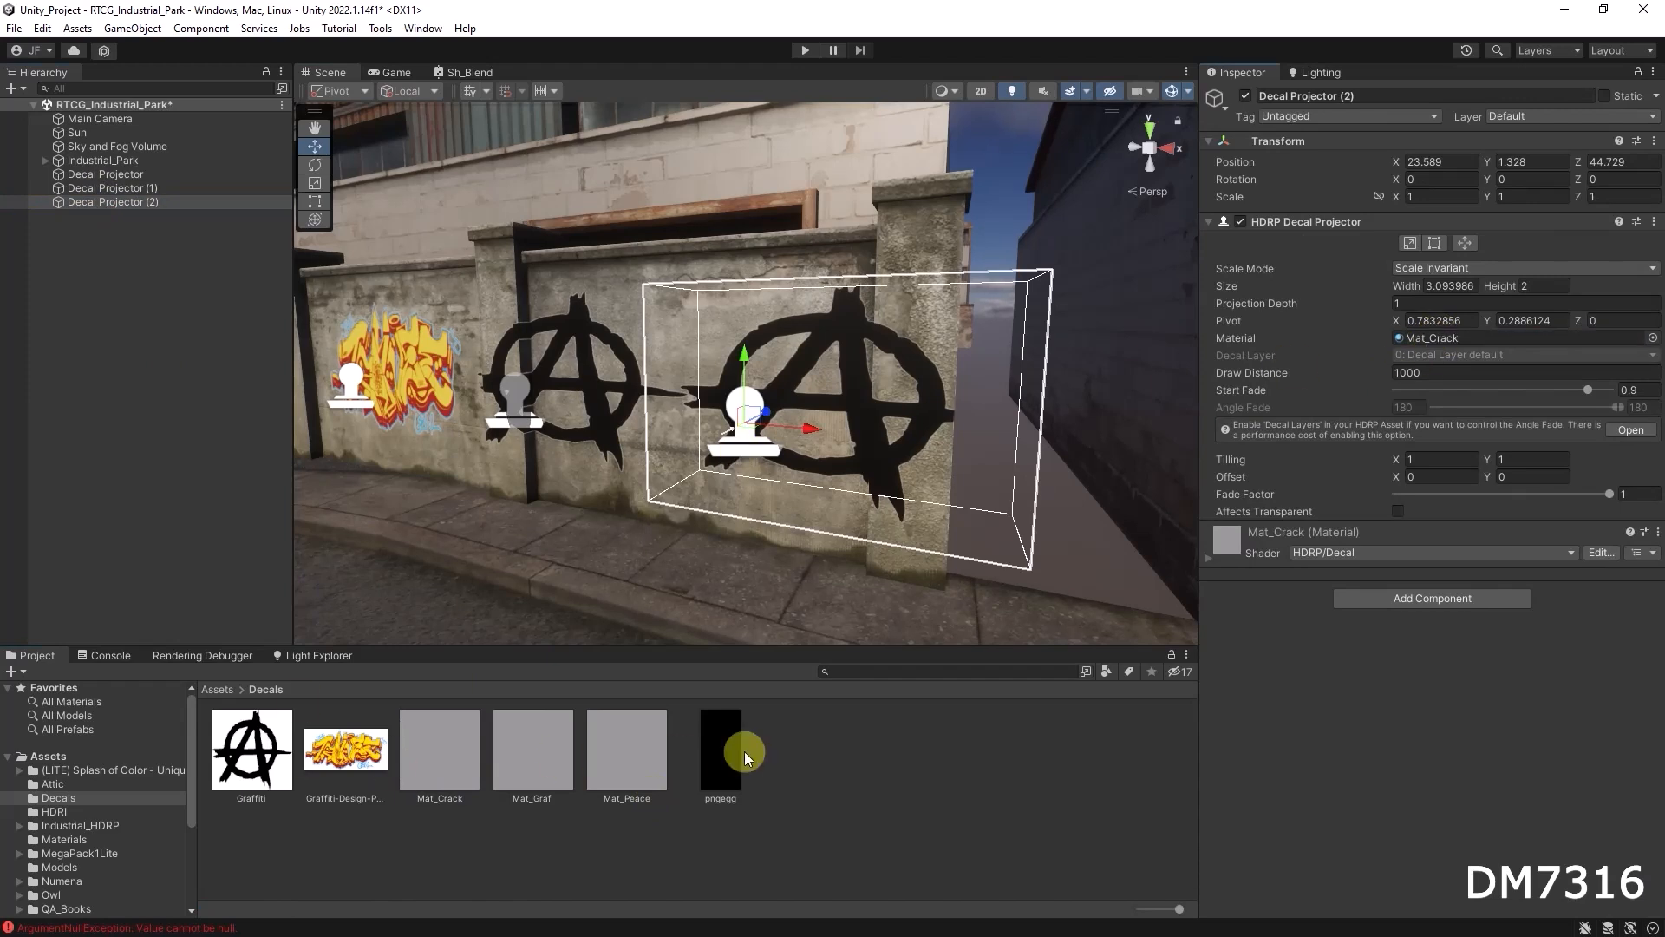
click(435, 748)
drag(715, 767, 1240, 283)
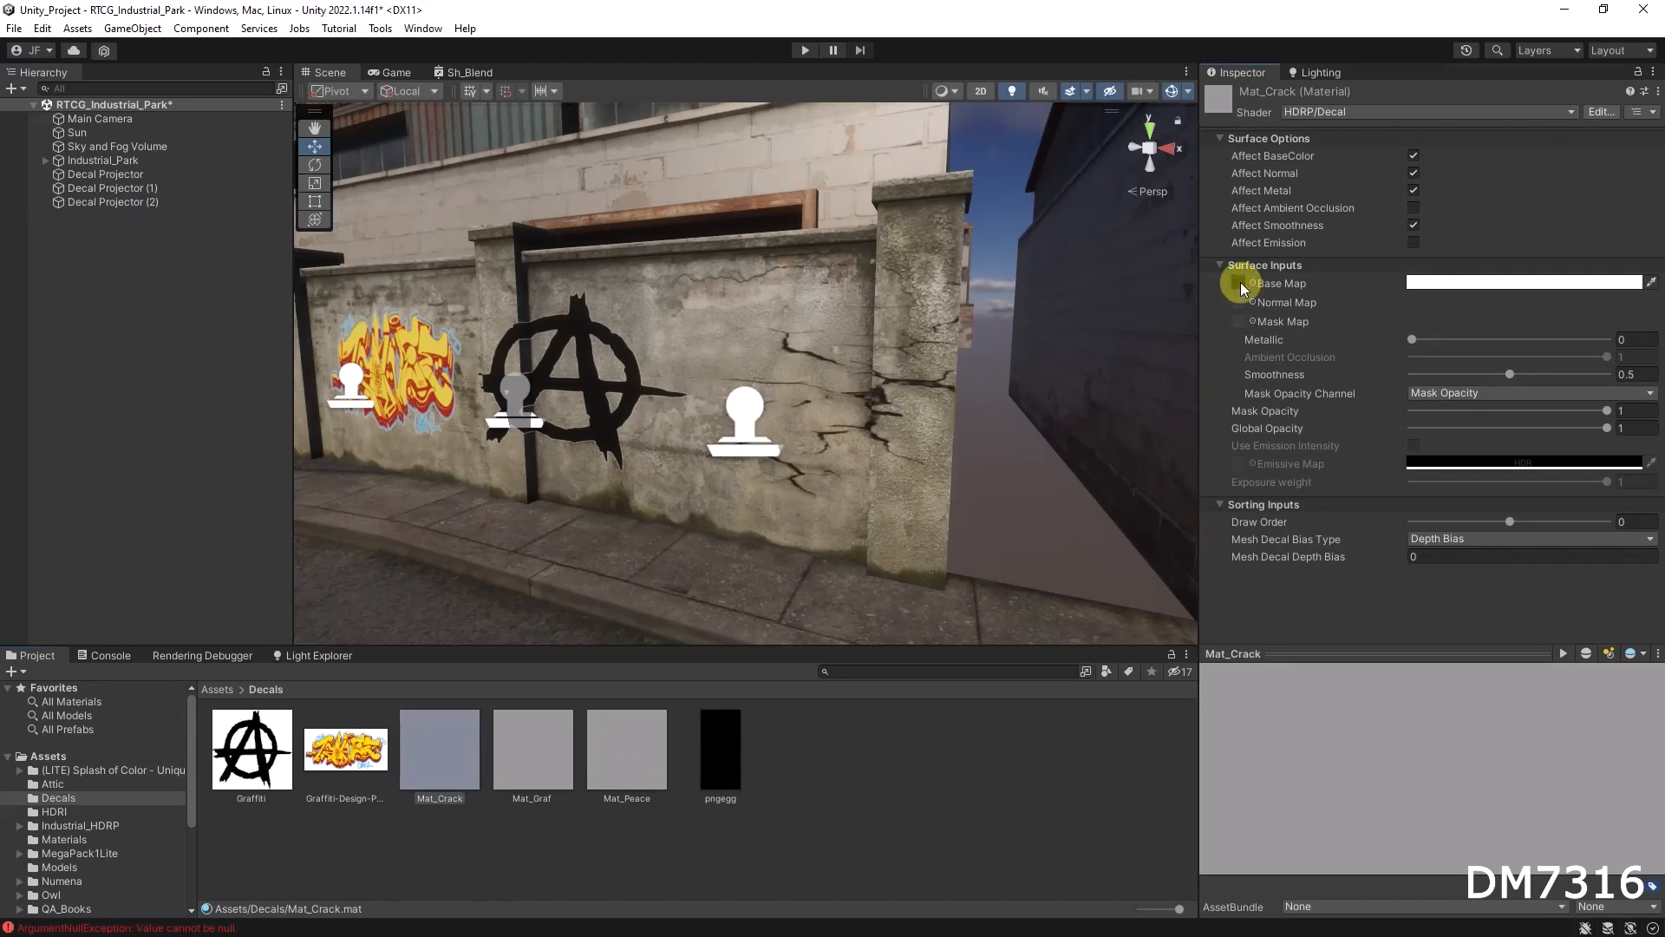
right_drag(774, 495, 837, 440)
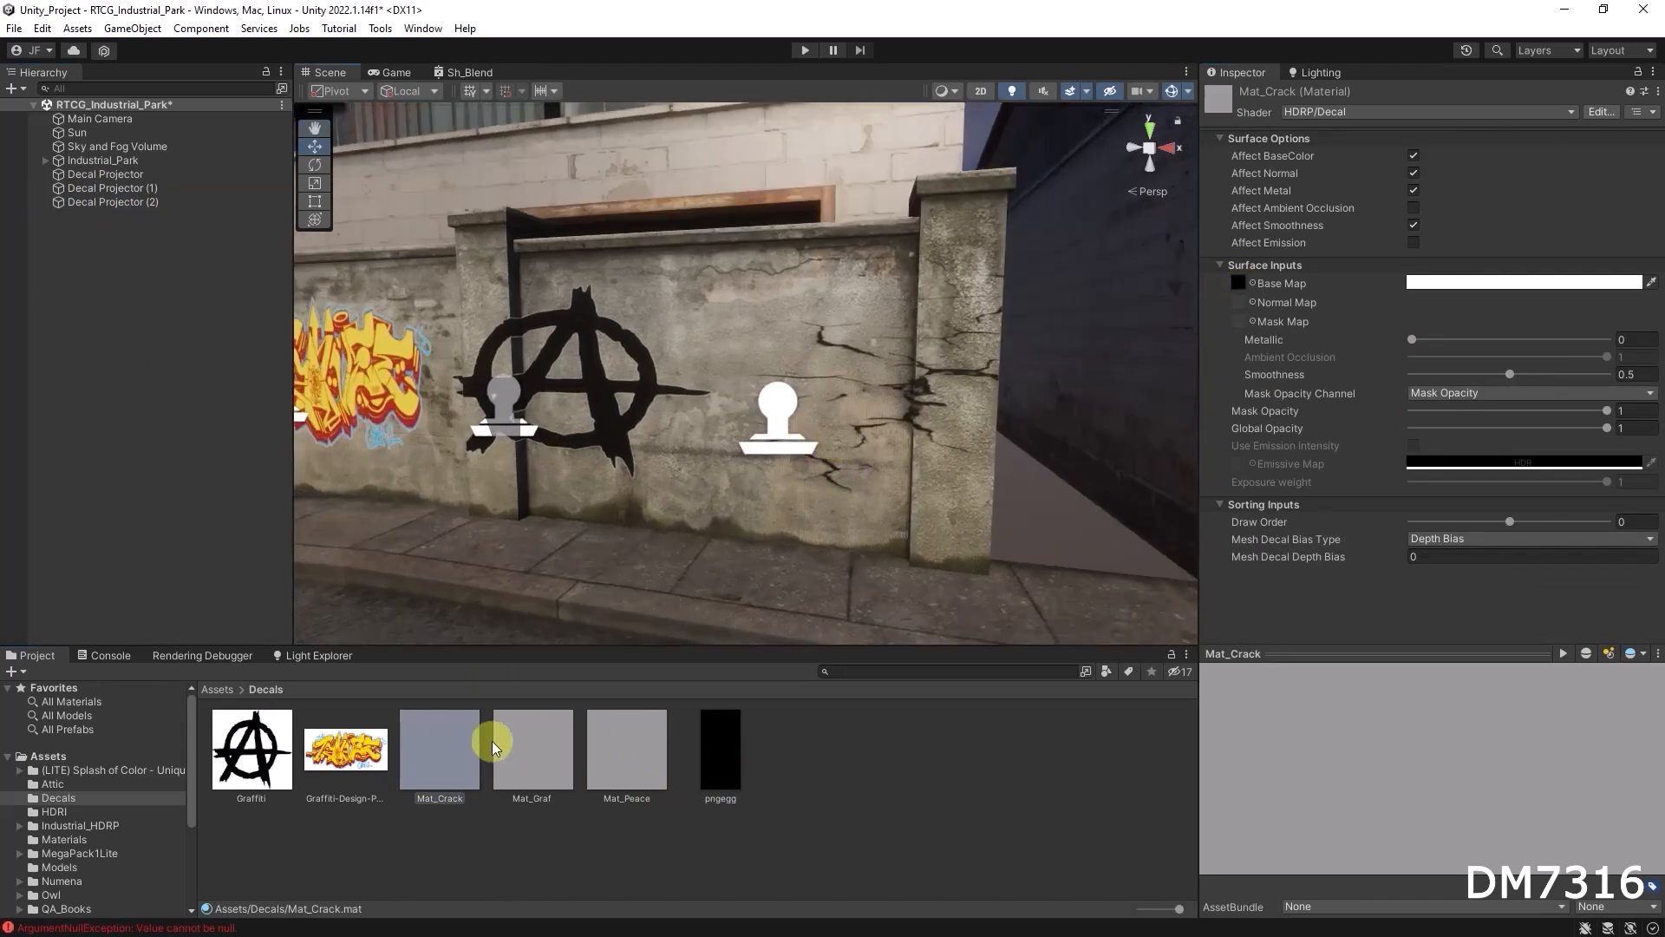
Move the crack projector back from the wall's end column to about X 22.43
click(731, 747)
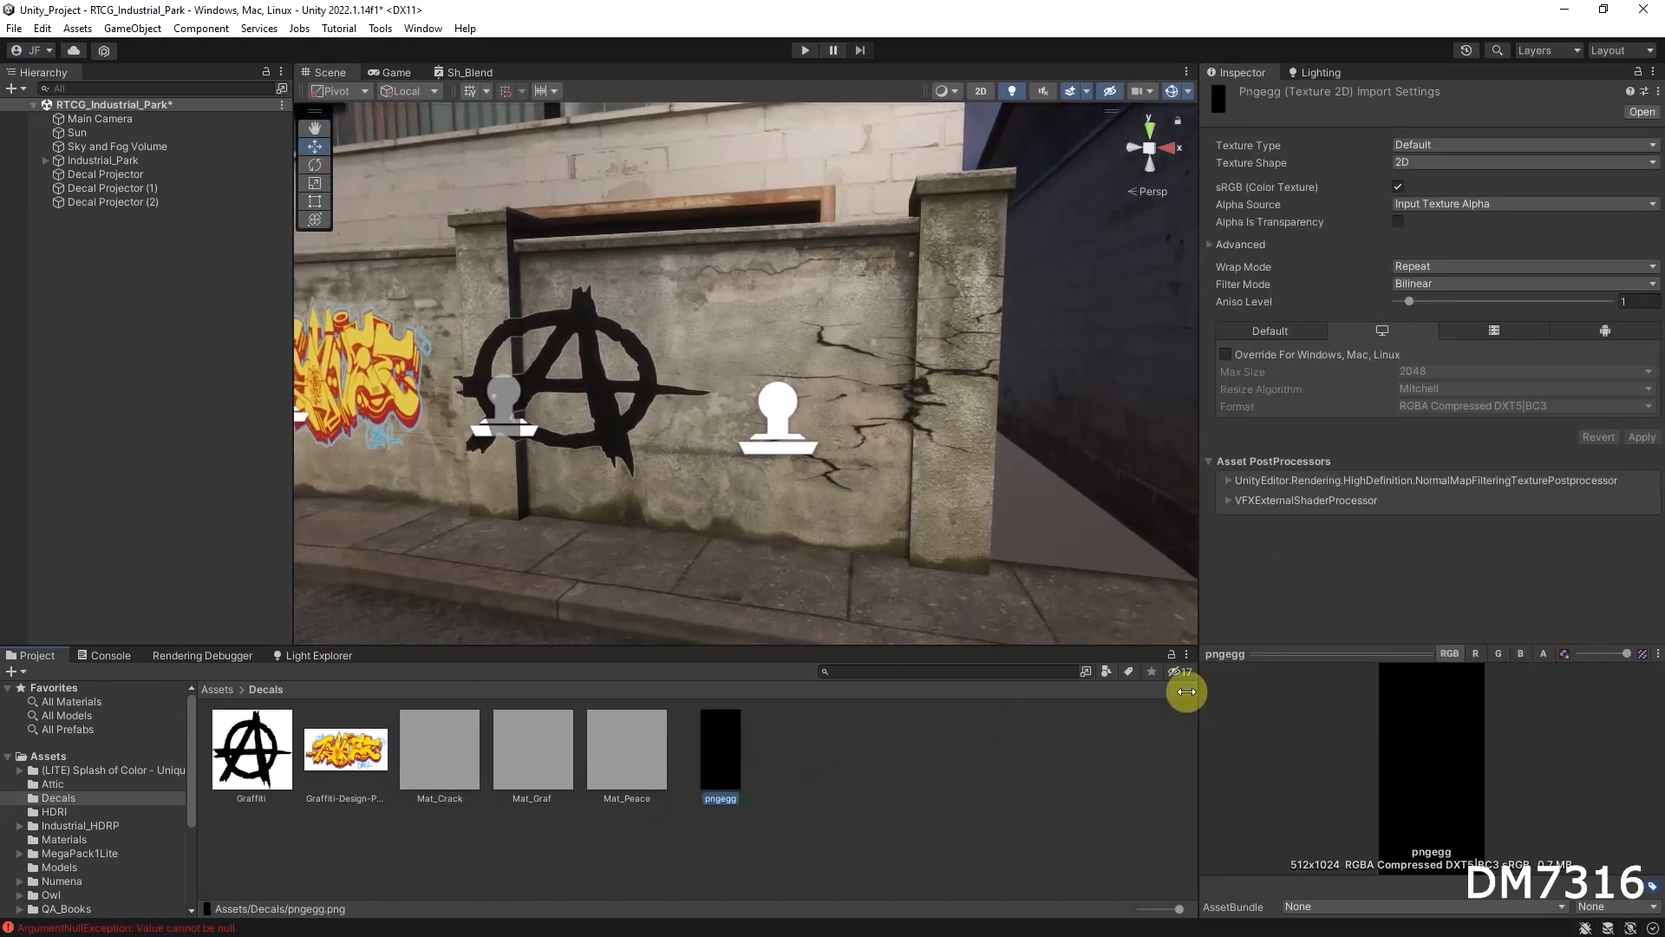
click(104, 201)
drag(847, 419, 728, 412)
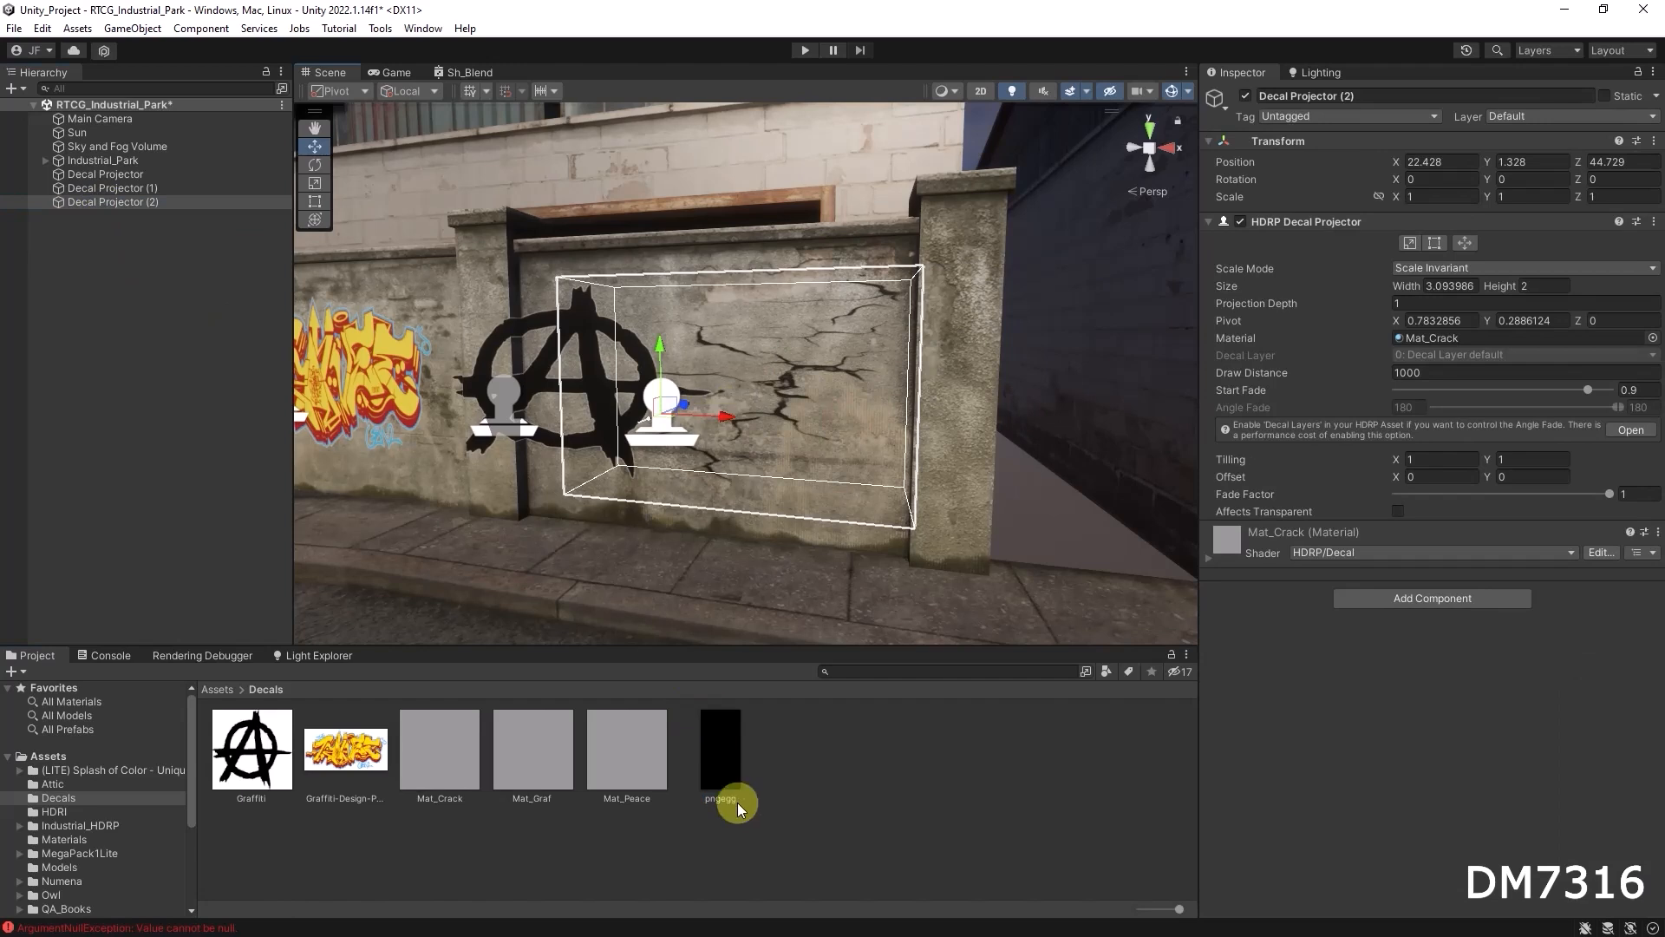
Narrow the crack projector's volume to a width of about 1.05 and shift it to about X 24.06
key(r)
click(1409, 243)
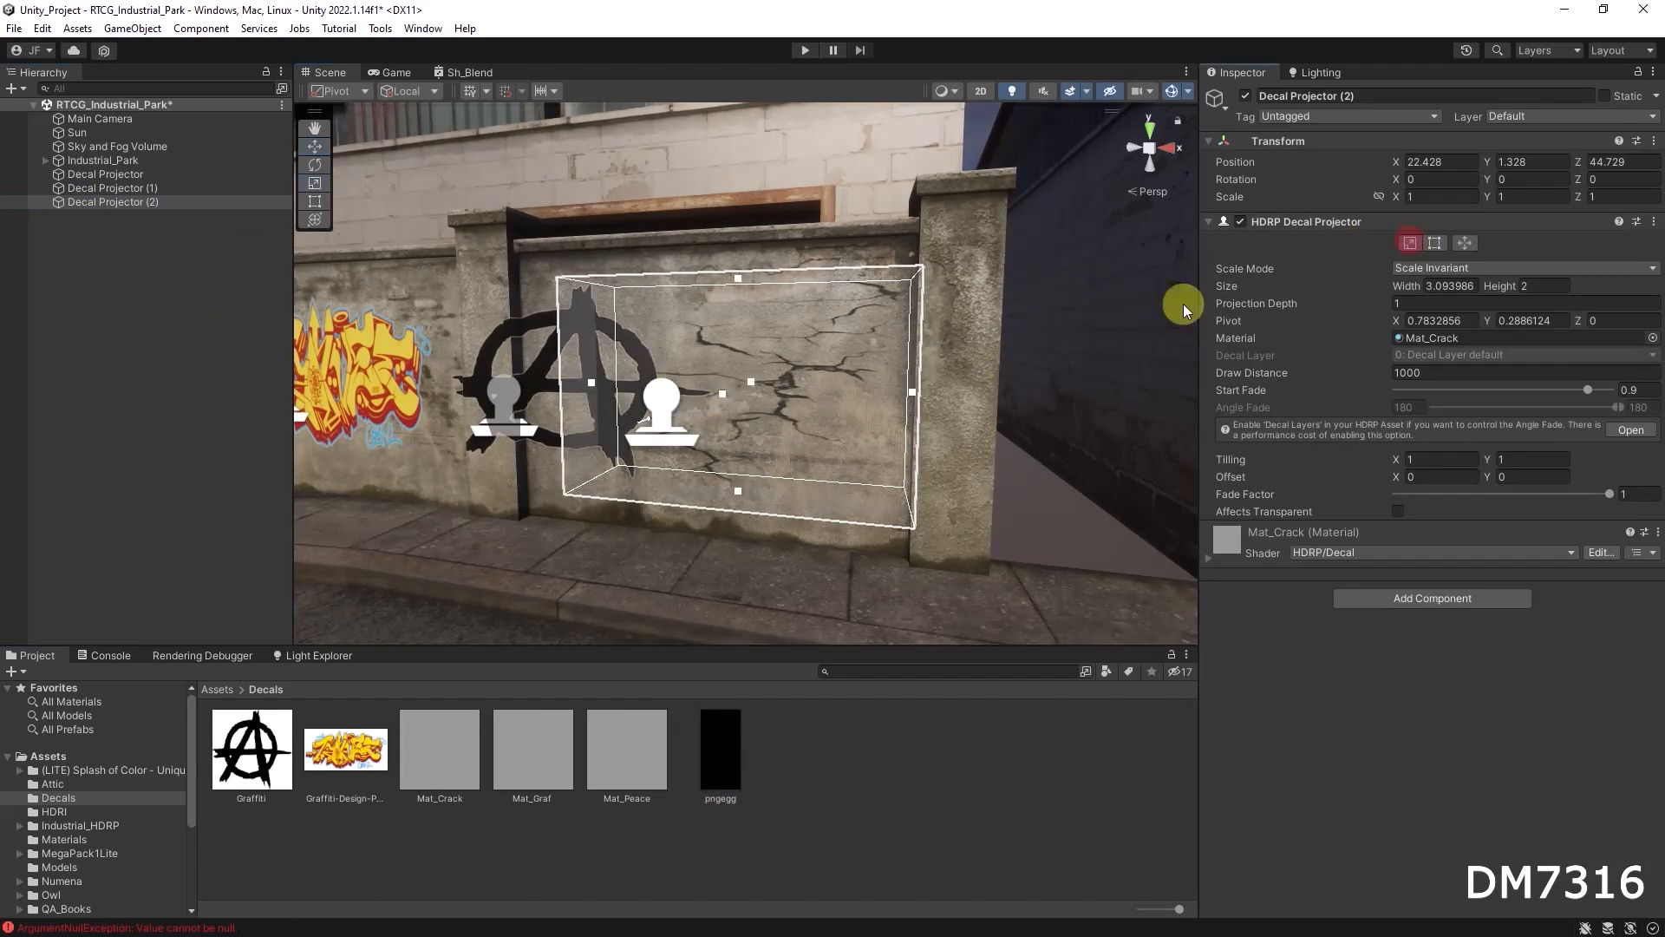
drag(909, 394, 844, 487)
key(w)
click(1078, 384)
Examine the graffiti, symbol and crack decals on the fence wall from several distances and angles
alt+right_drag(844, 487, 1173, 506)
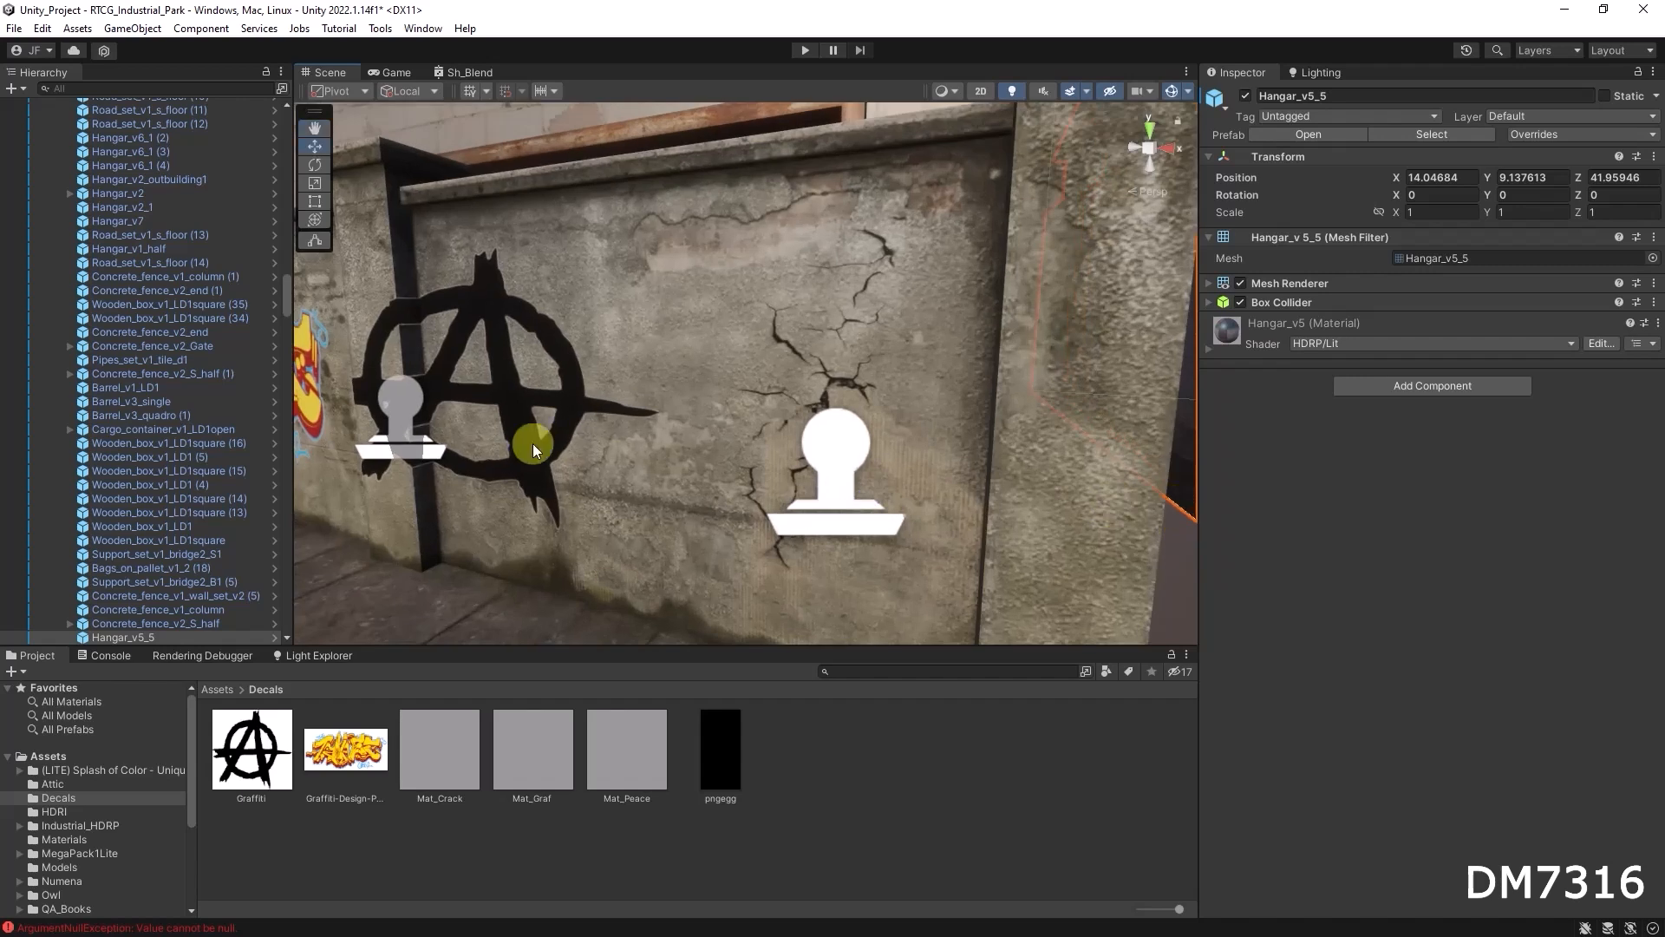
alt+middle_drag(532, 444, 937, 471)
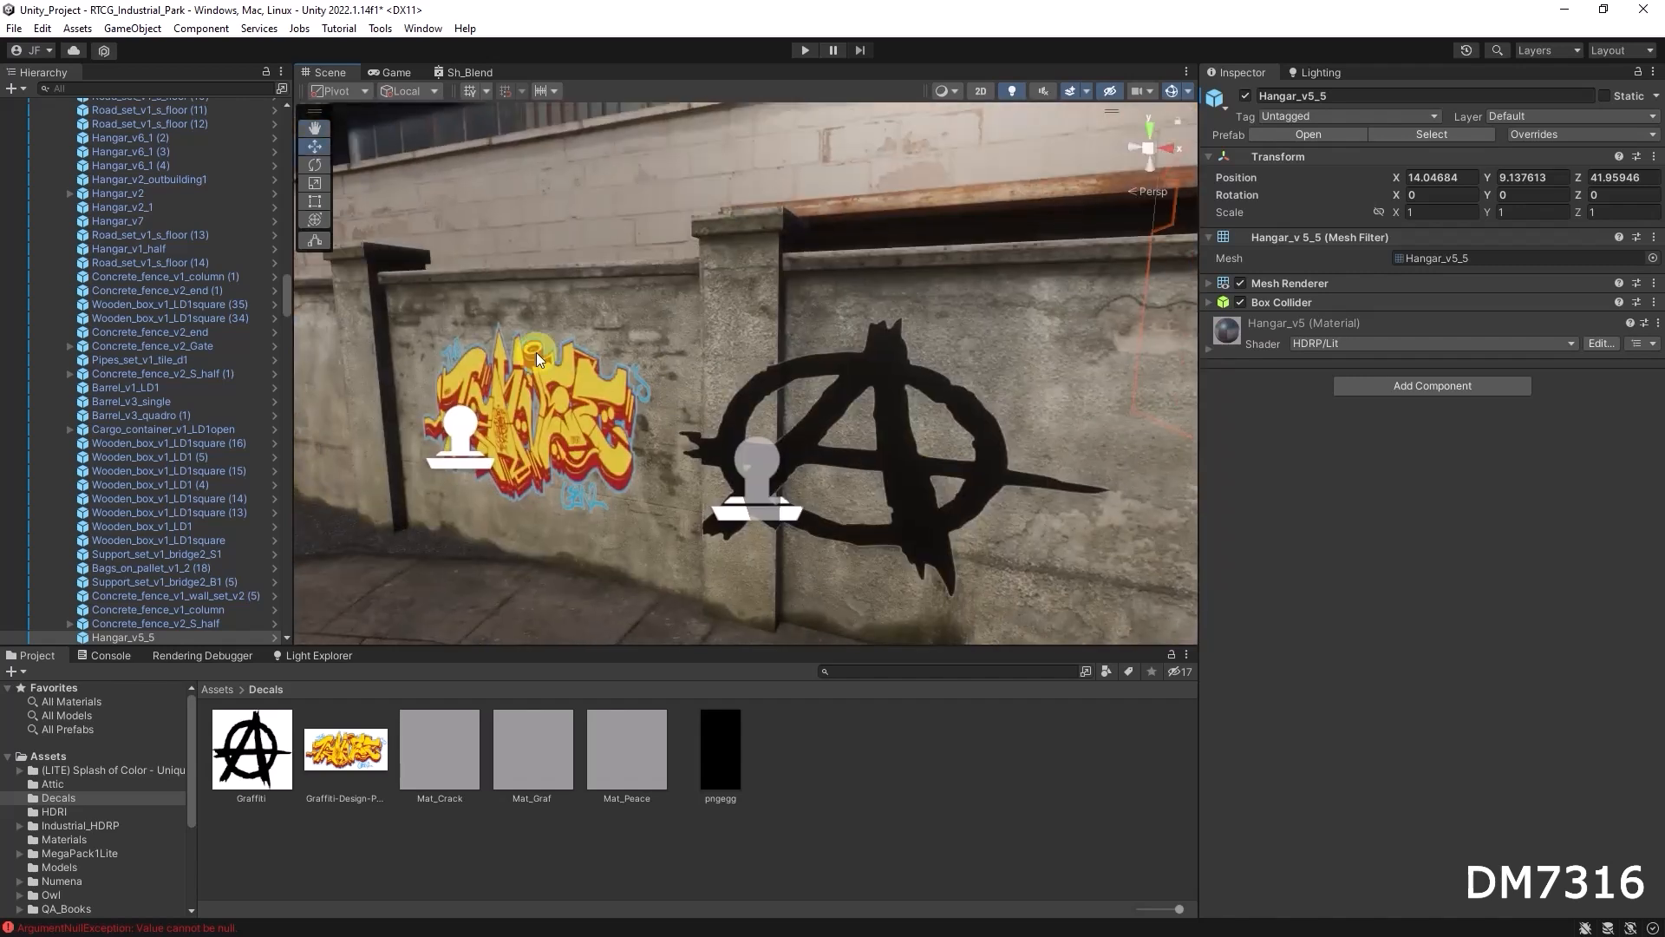
alt+right_drag(951, 450, 814, 443)
alt+middle_drag(898, 424, 714, 417)
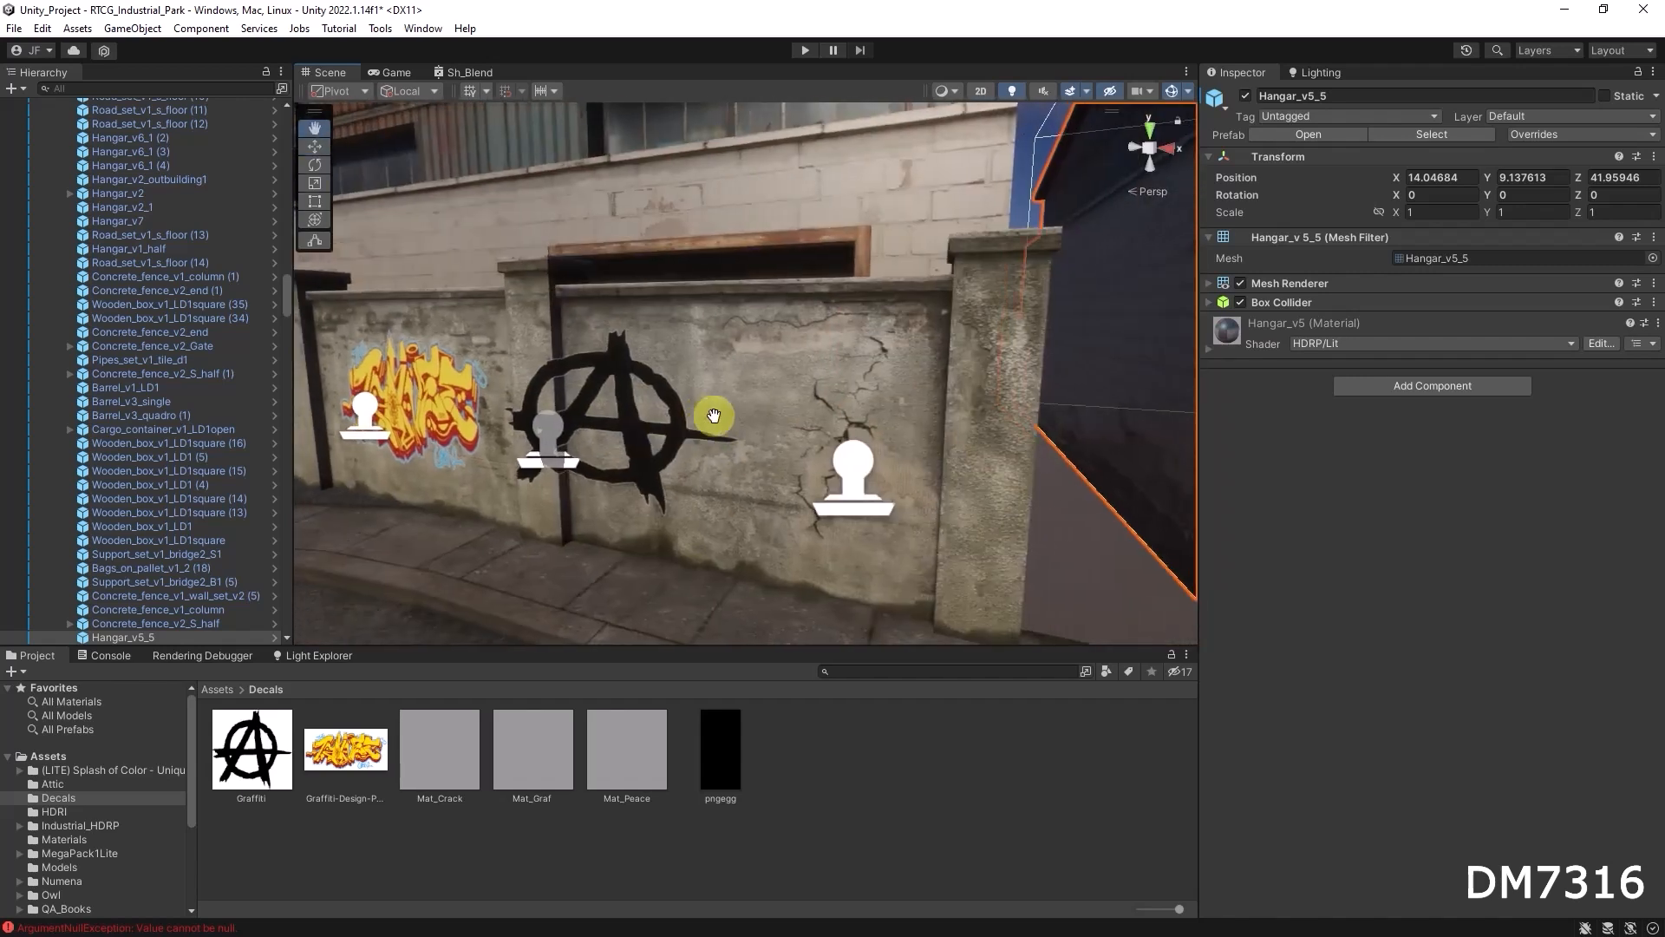
alt+right_drag(799, 439, 989, 442)
alt+drag(877, 414, 870, 382)
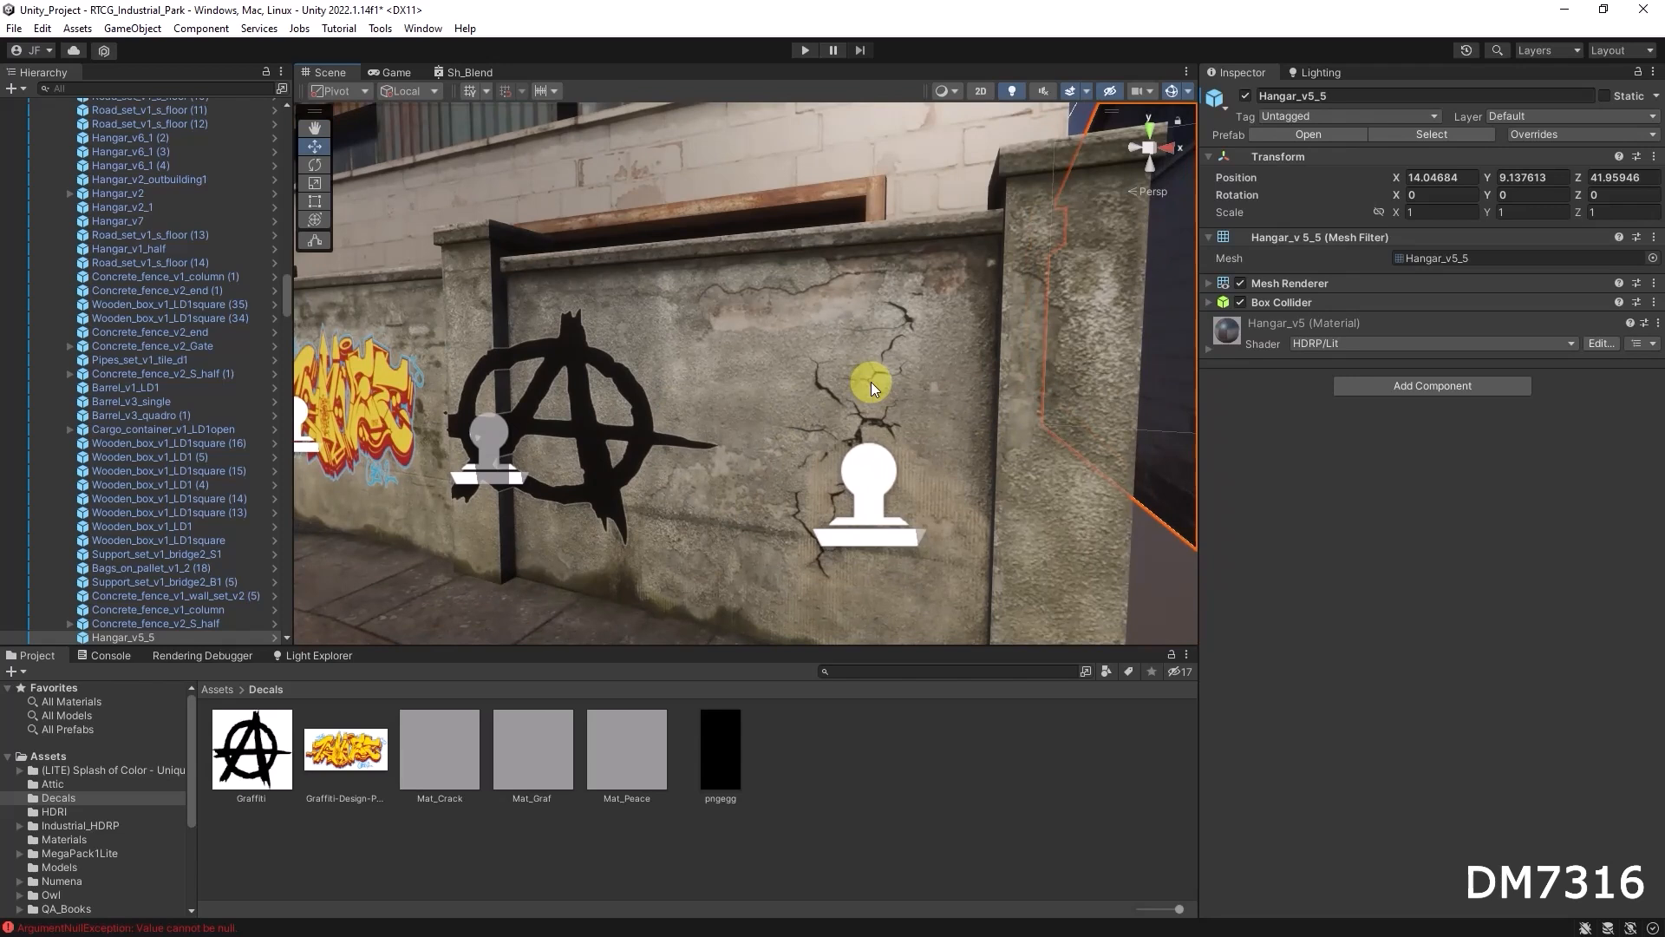
alt+drag(892, 392, 763, 403)
alt+drag(751, 405, 844, 401)
mouse_move(933, 421)
alt+right_down()
mouse_move(816, 419)
mouse_move(937, 419)
alt+right_up()
Collapse the Industrial_Park group in the scene hierarchy to get back to the decal projectors
click(579, 306)
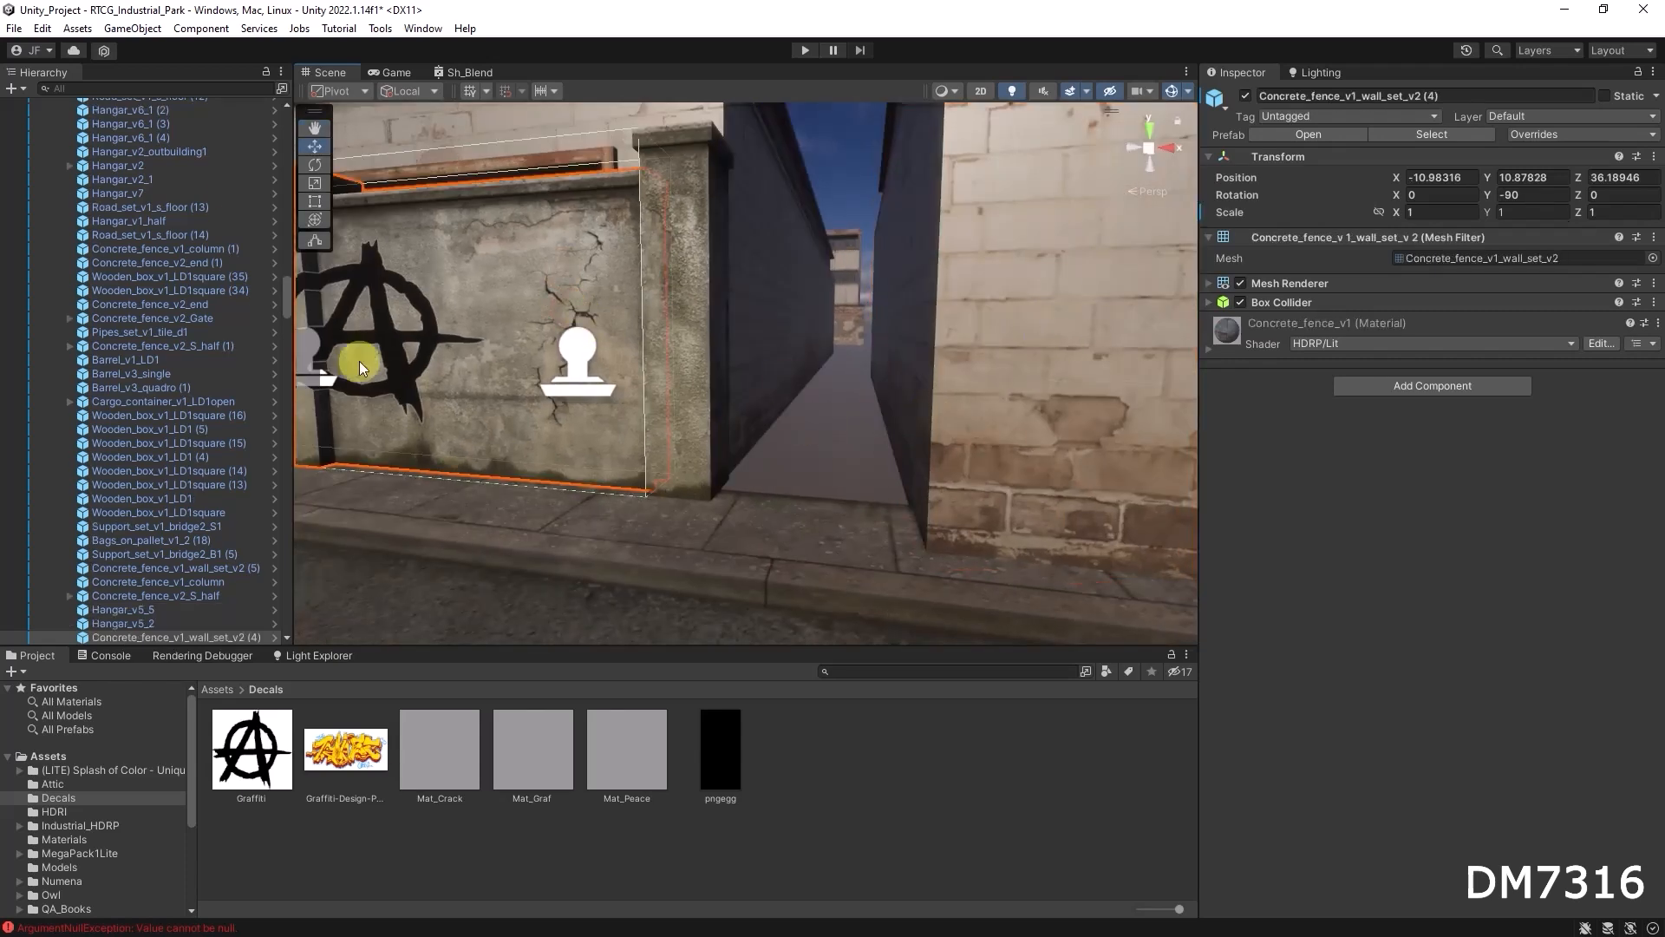
scroll(221, 227, up, 10)
drag(289, 261, 298, 119)
click(290, 118)
click(290, 118)
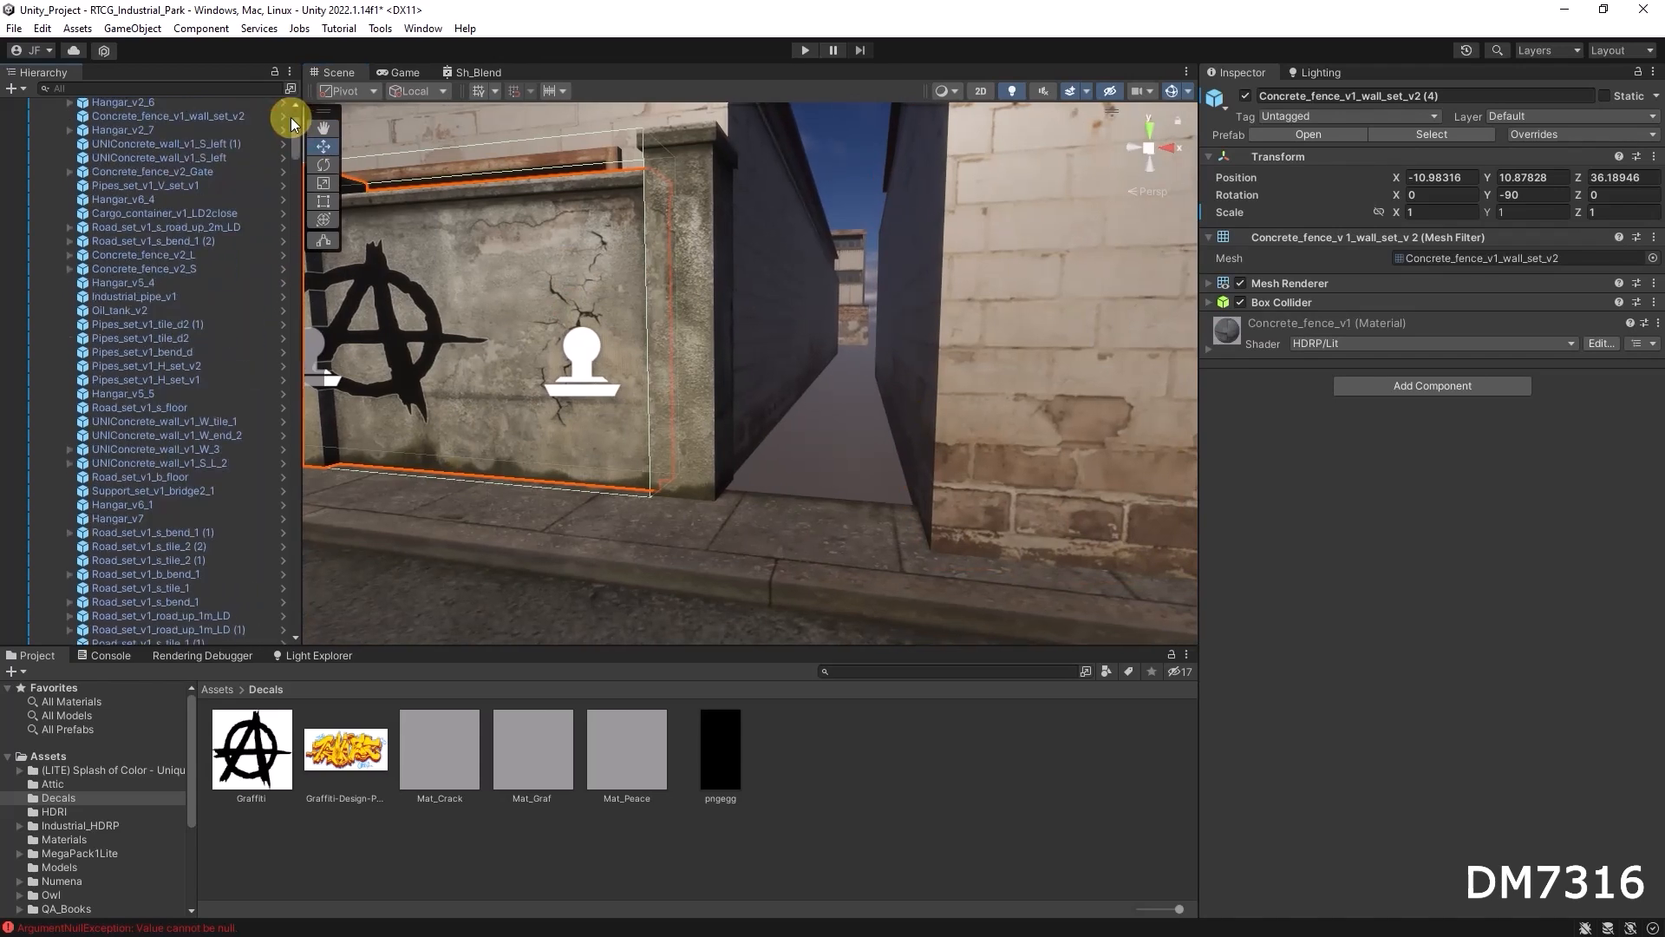
click(295, 111)
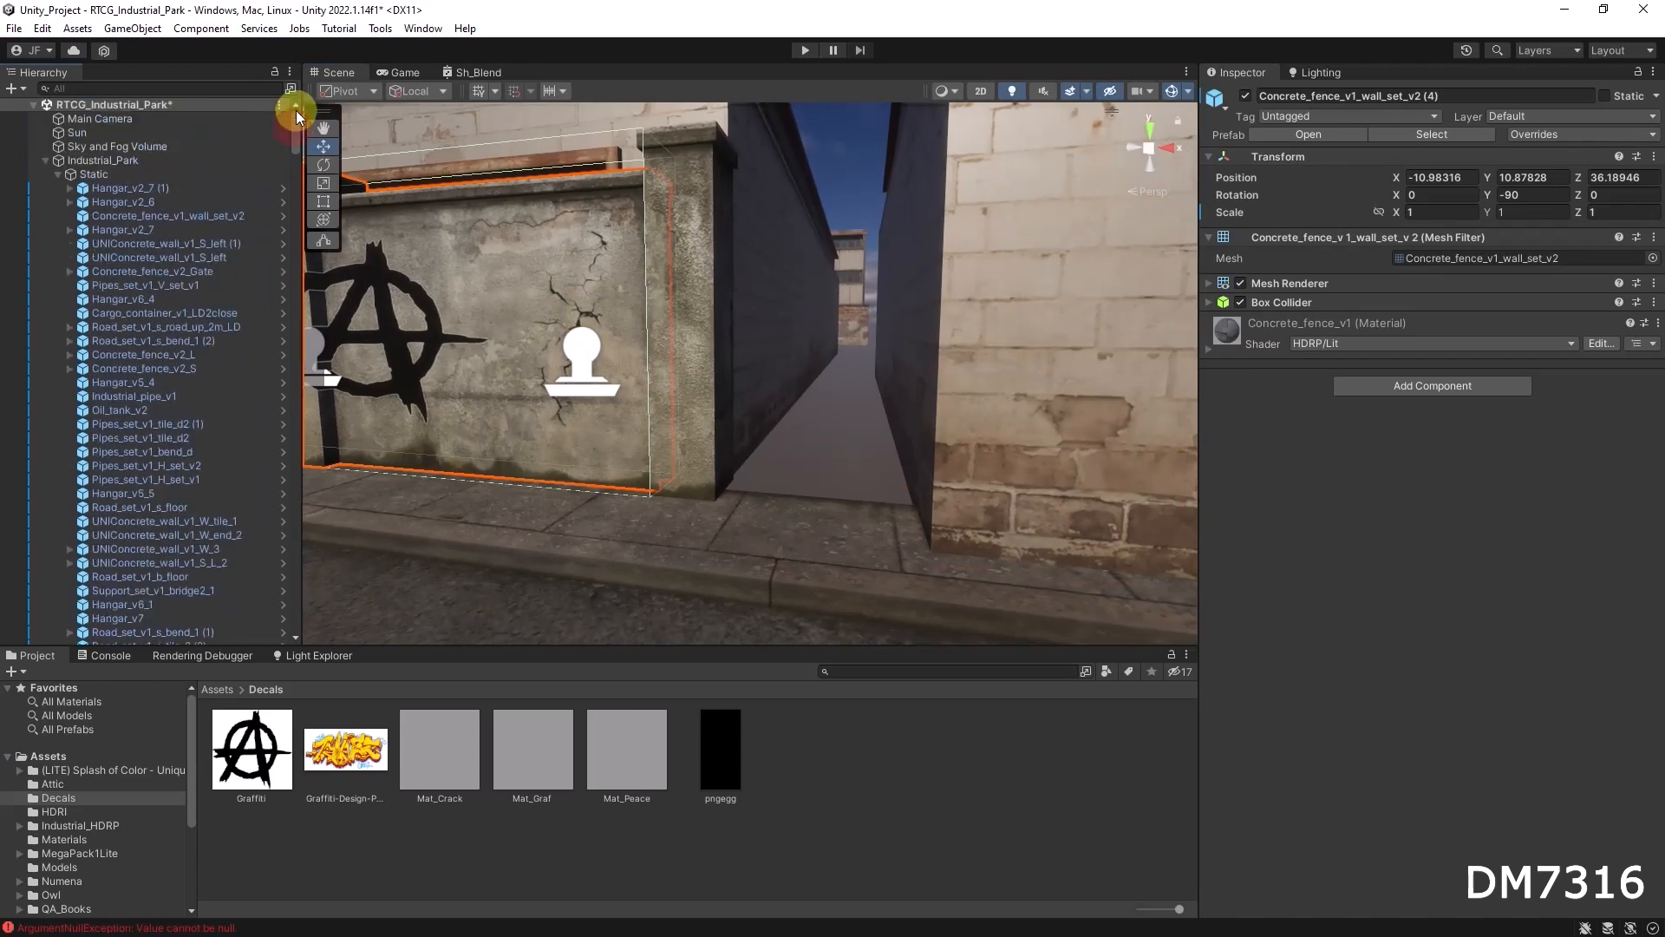
click(46, 162)
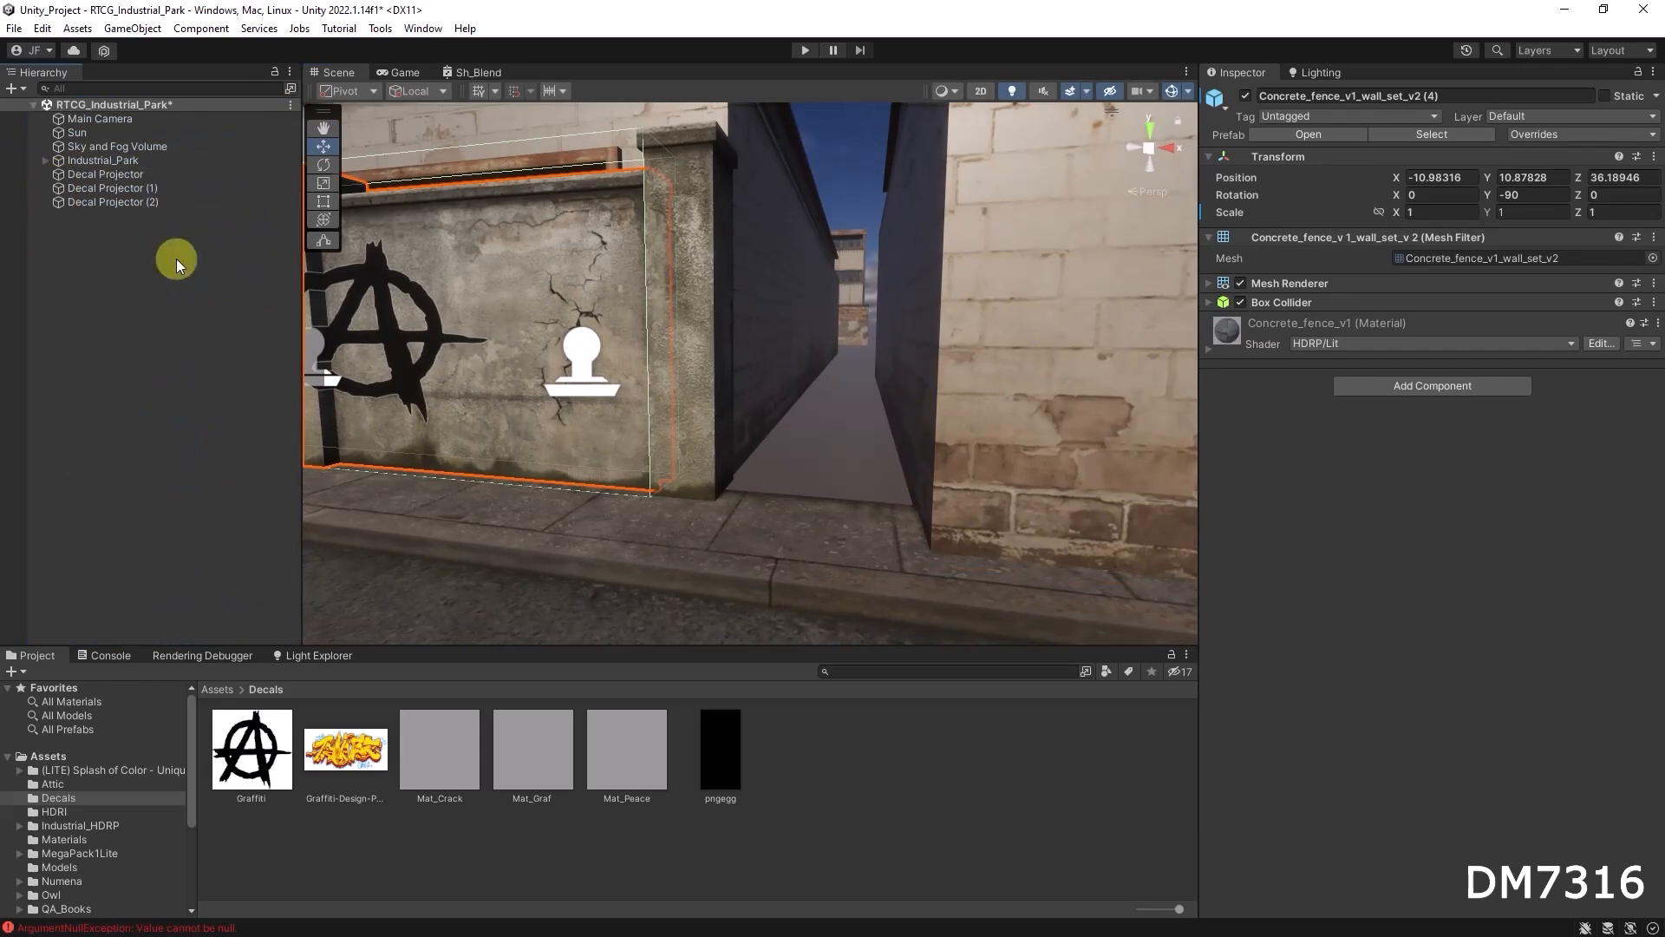
Move the crack projector across the alley onto the brick building wall, at about X 28.28, Y 1.85, Z 43.91
click(125, 201)
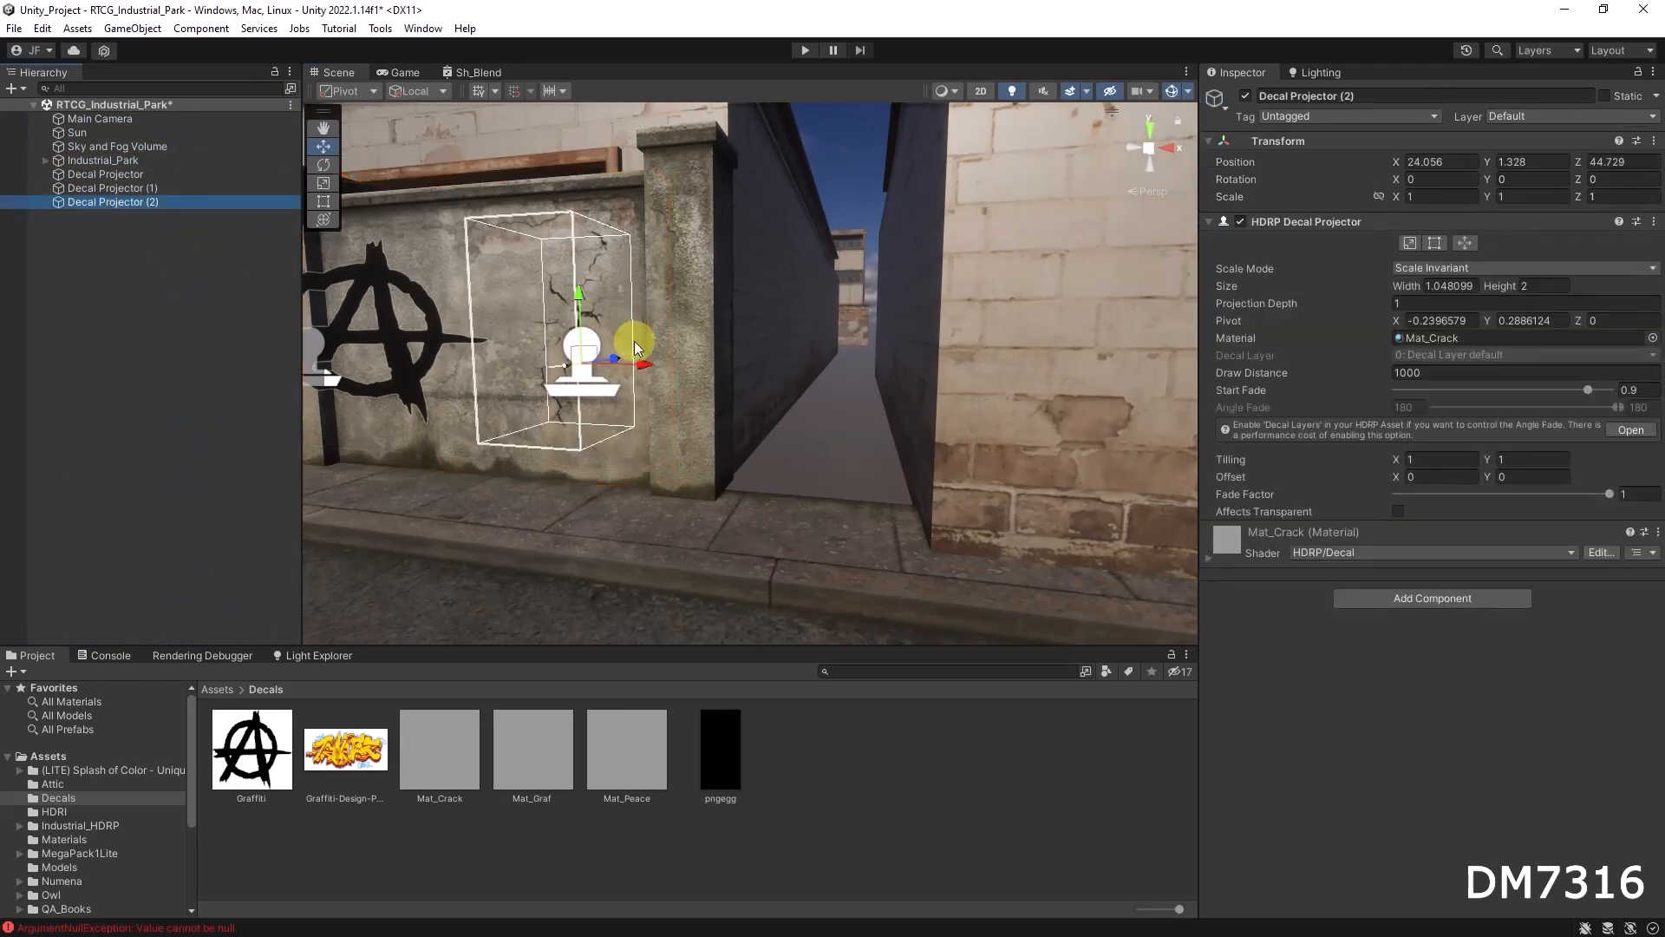
drag(640, 361, 1151, 365)
right_drag(1154, 447, 974, 333)
drag(963, 342, 1014, 359)
alt+drag(1106, 431, 822, 407)
alt+drag(1003, 434, 884, 461)
drag(919, 382, 1122, 487)
Rotate the crack projector on the brick wall to -90 degrees about Z
key(e)
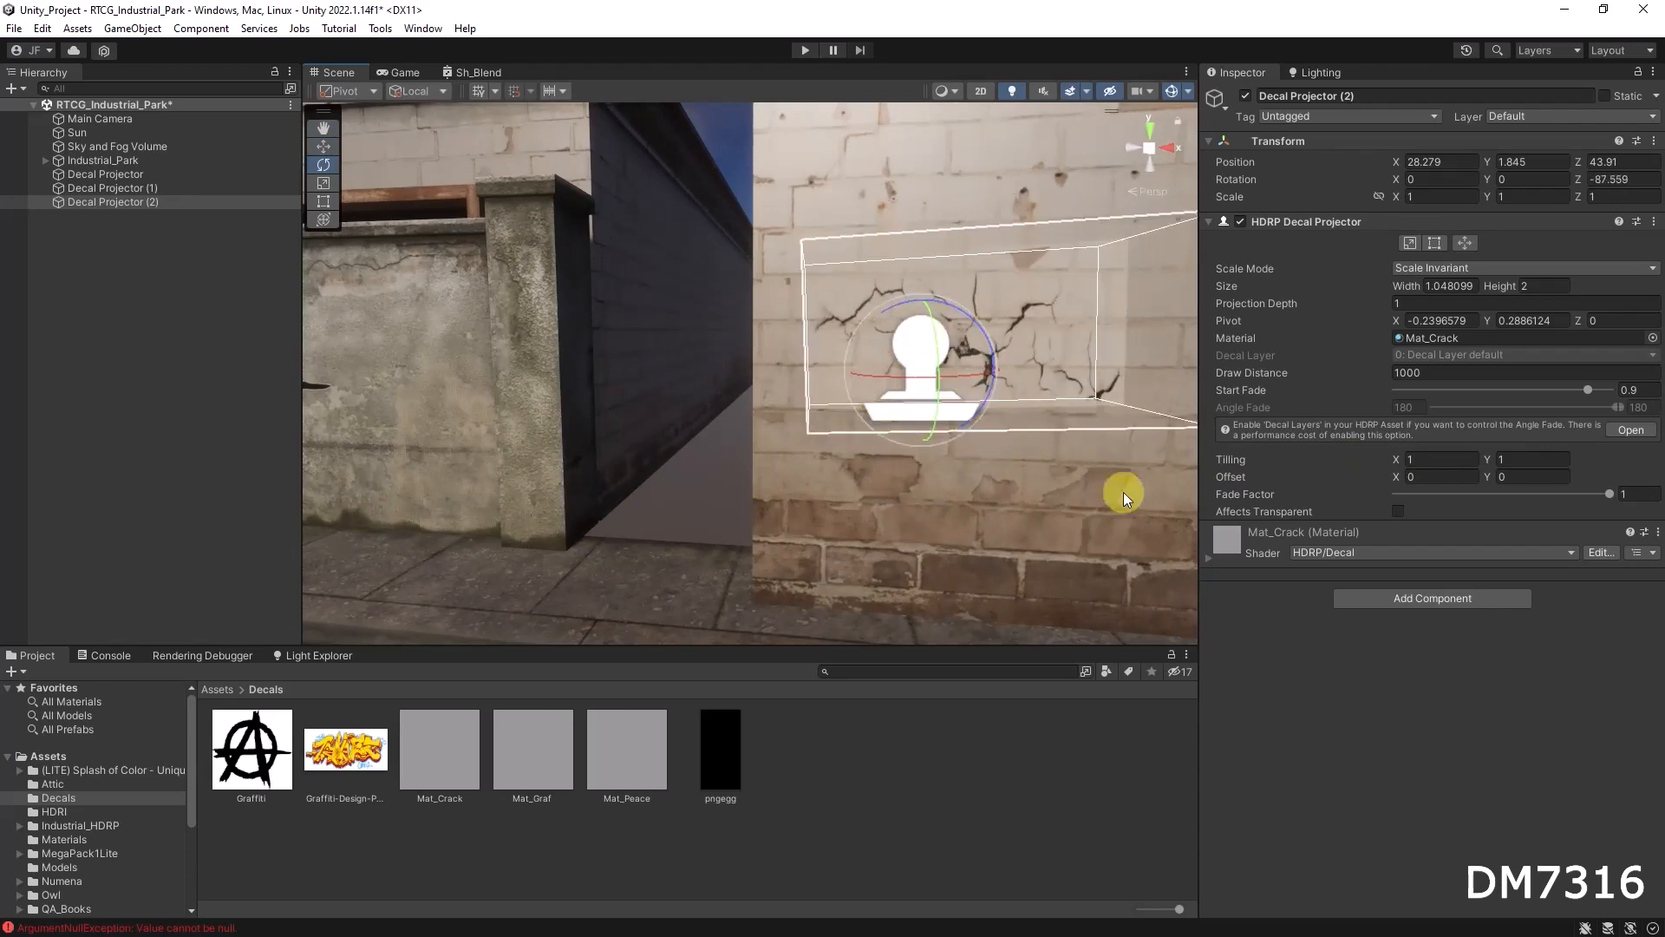
click(1643, 179)
text(-90)
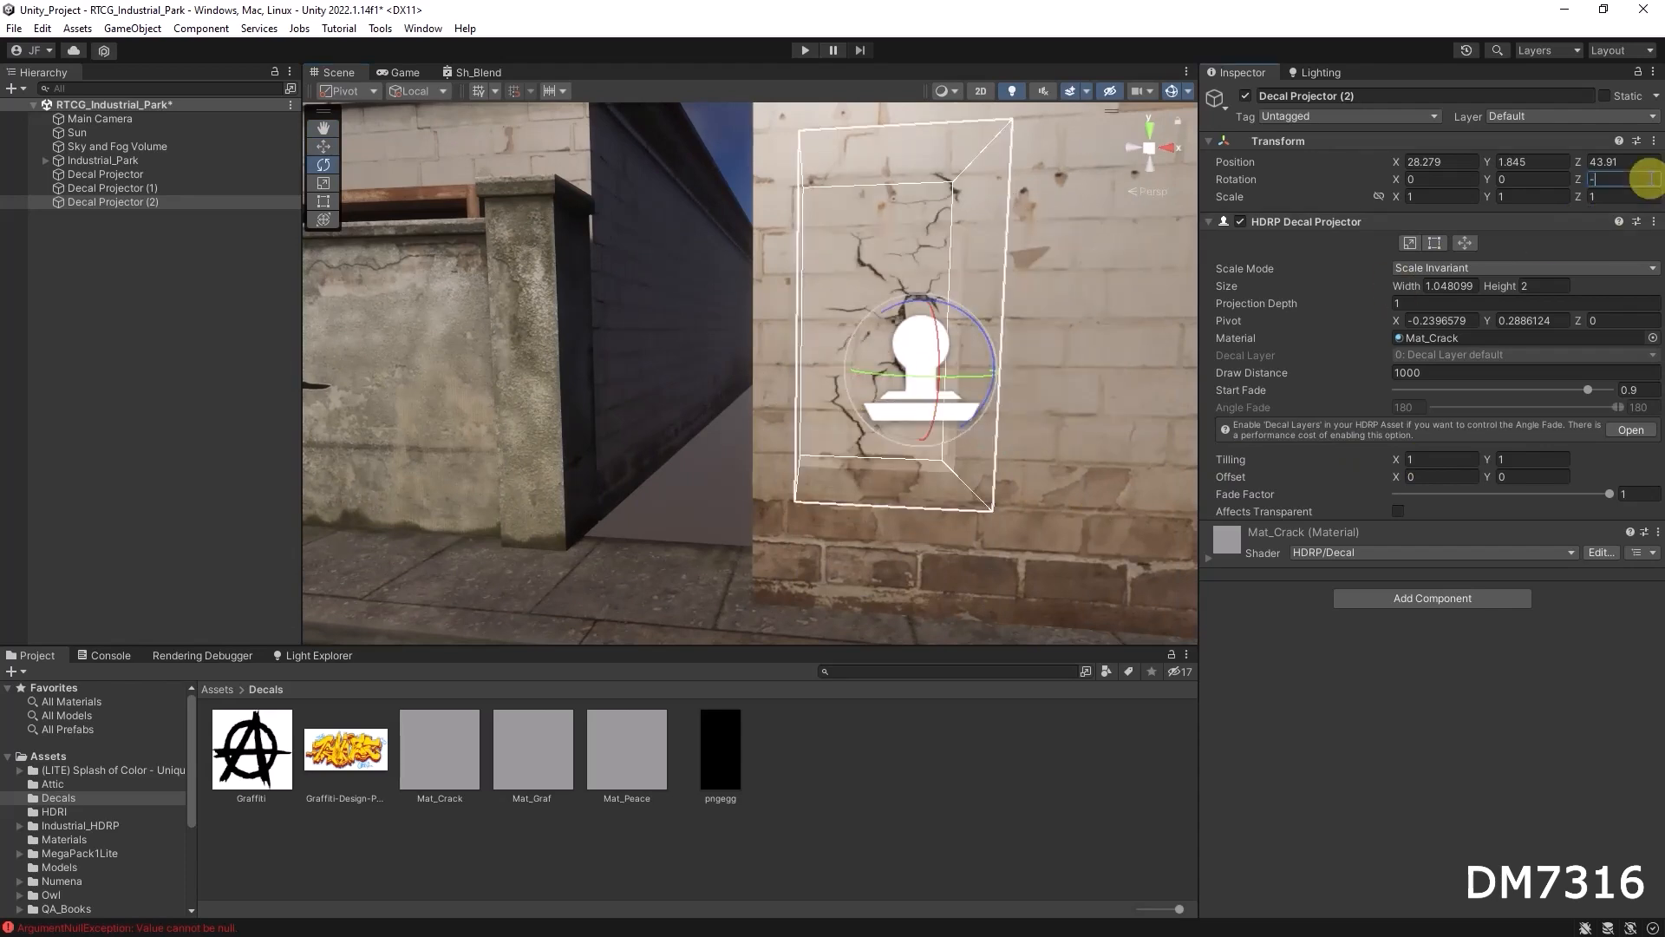
Shrink the crack projector's volume in both directions so the cracks cover a smaller patch of brick, then deselect it
click(1409, 242)
drag(1149, 331, 962, 332)
drag(886, 248, 867, 298)
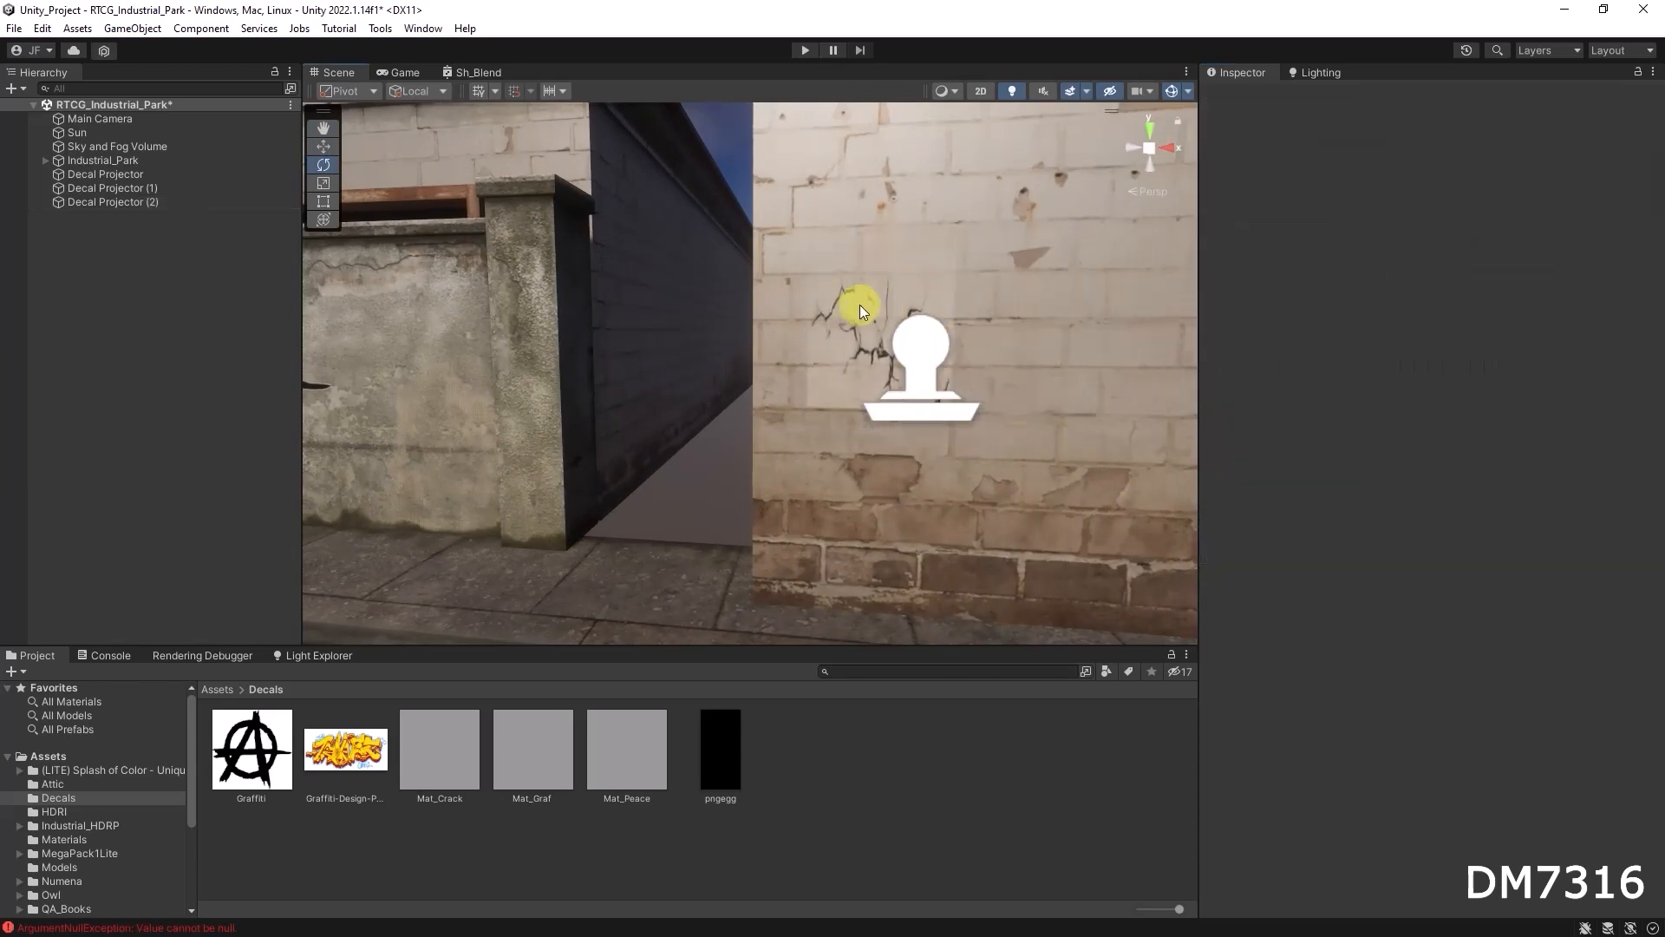
click(822, 338)
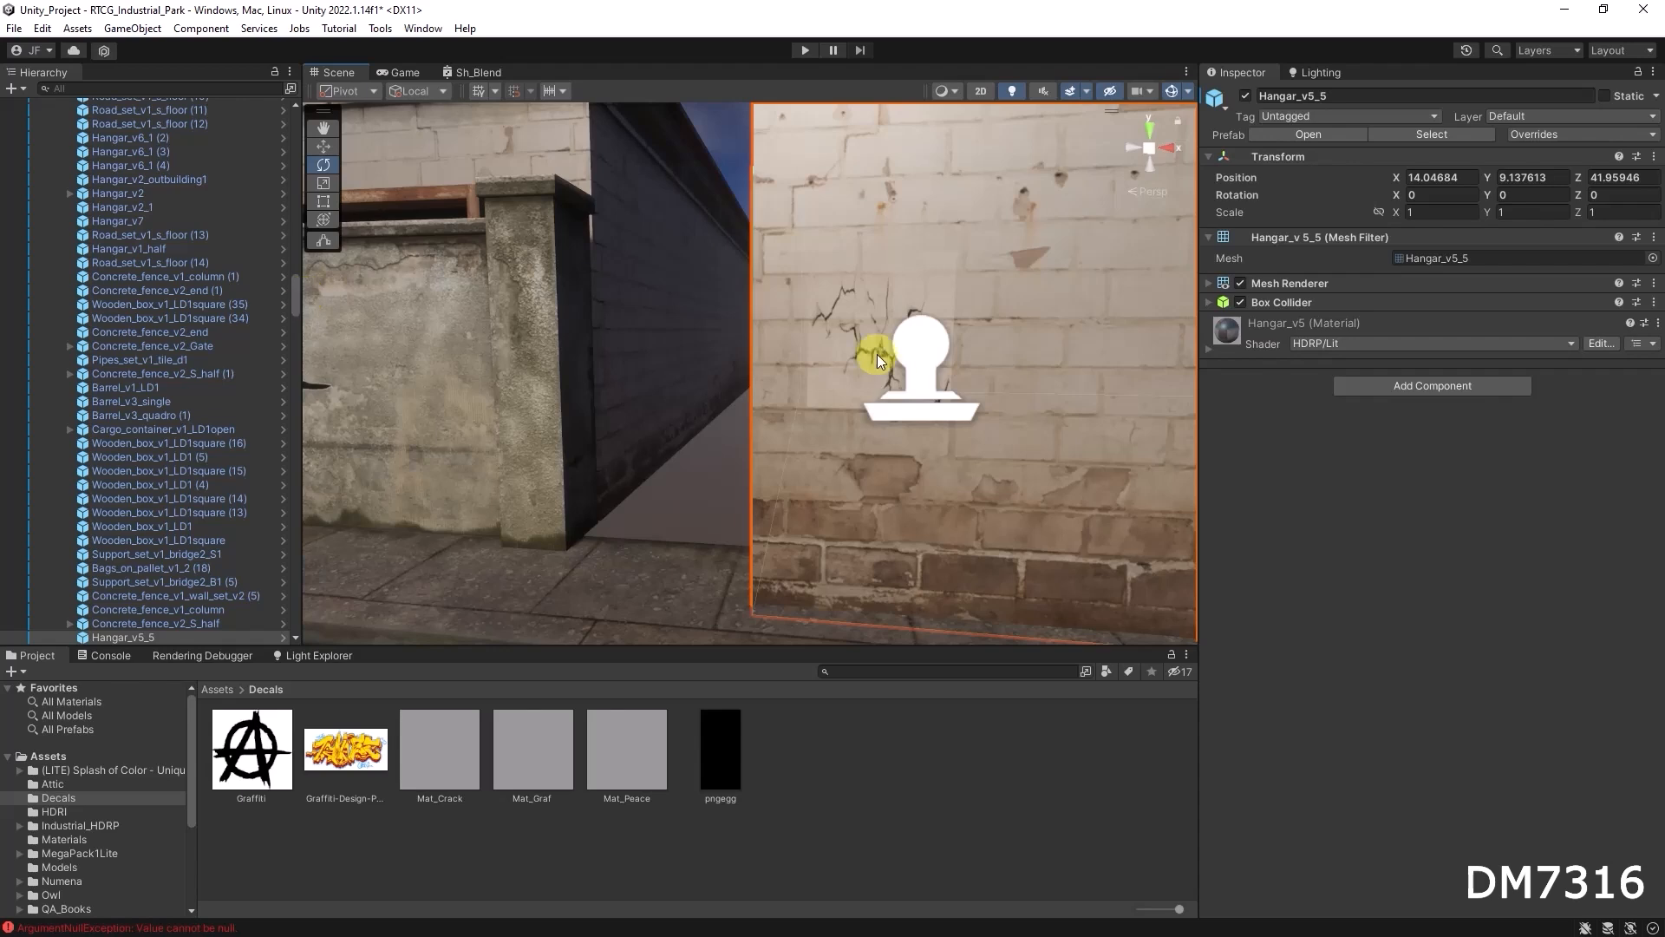
Reduce the crack projector's volume on the brick wall to about 0.36 wide and 0.74 high
click(914, 383)
click(1410, 243)
drag(884, 246, 917, 325)
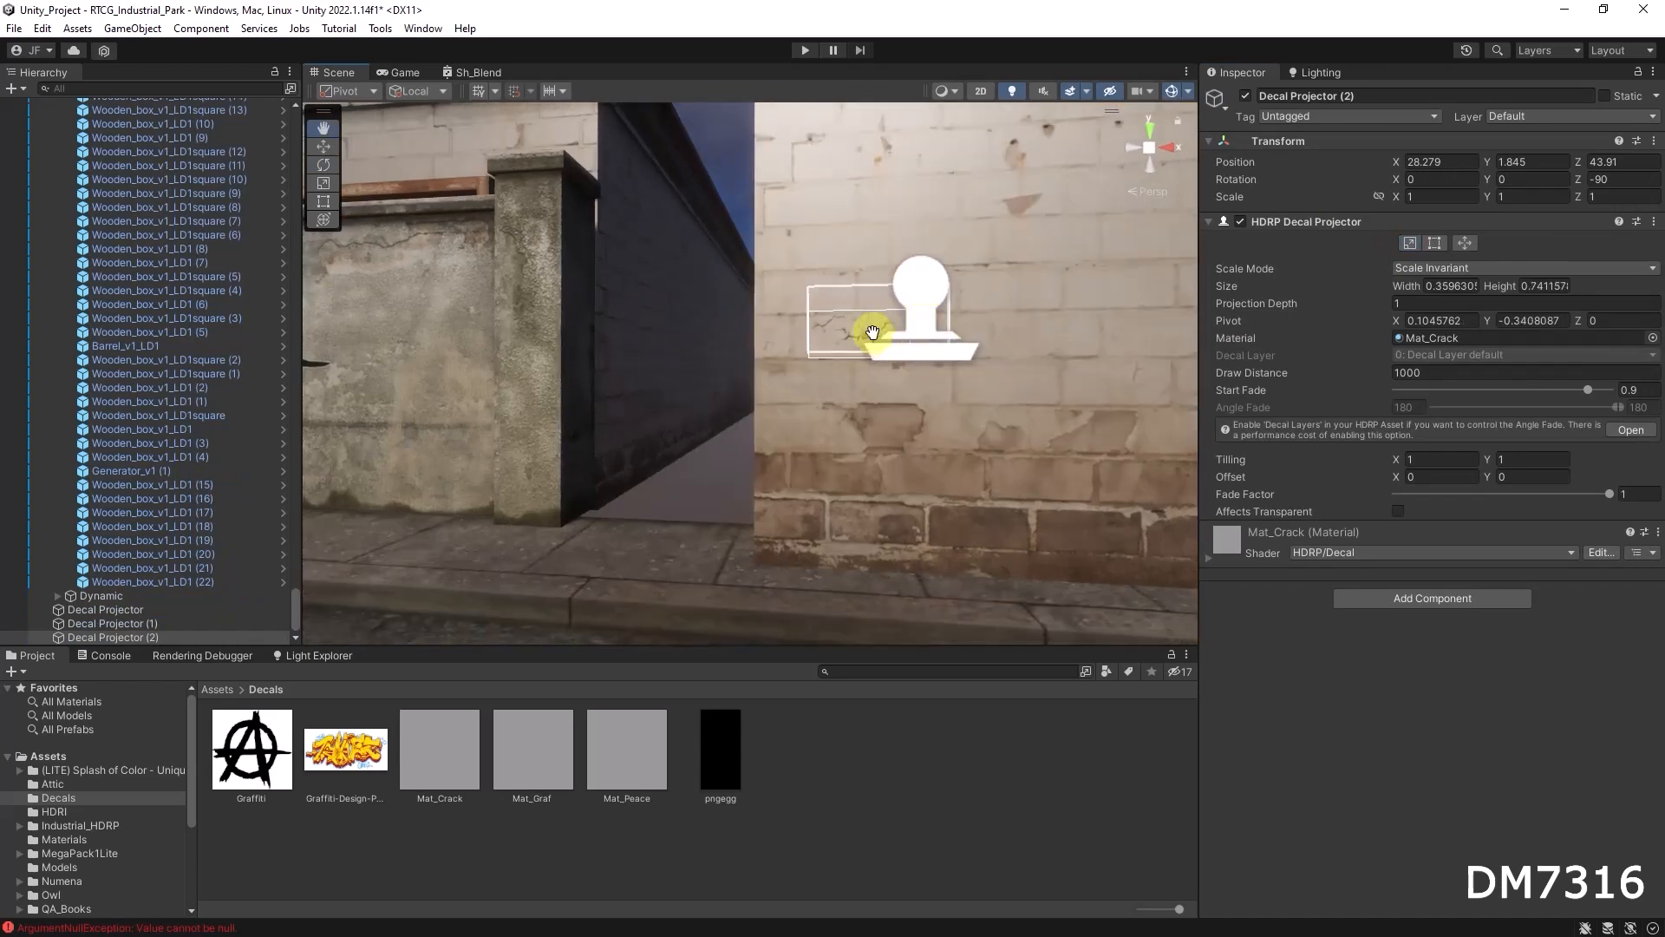
Nudge the crack projector along the brick wall to about X 28.196, Y 1.795, then deselect it
key(w)
drag(923, 379, 918, 383)
drag(994, 309, 975, 315)
click(717, 359)
alt+right_drag(911, 382, 1043, 387)
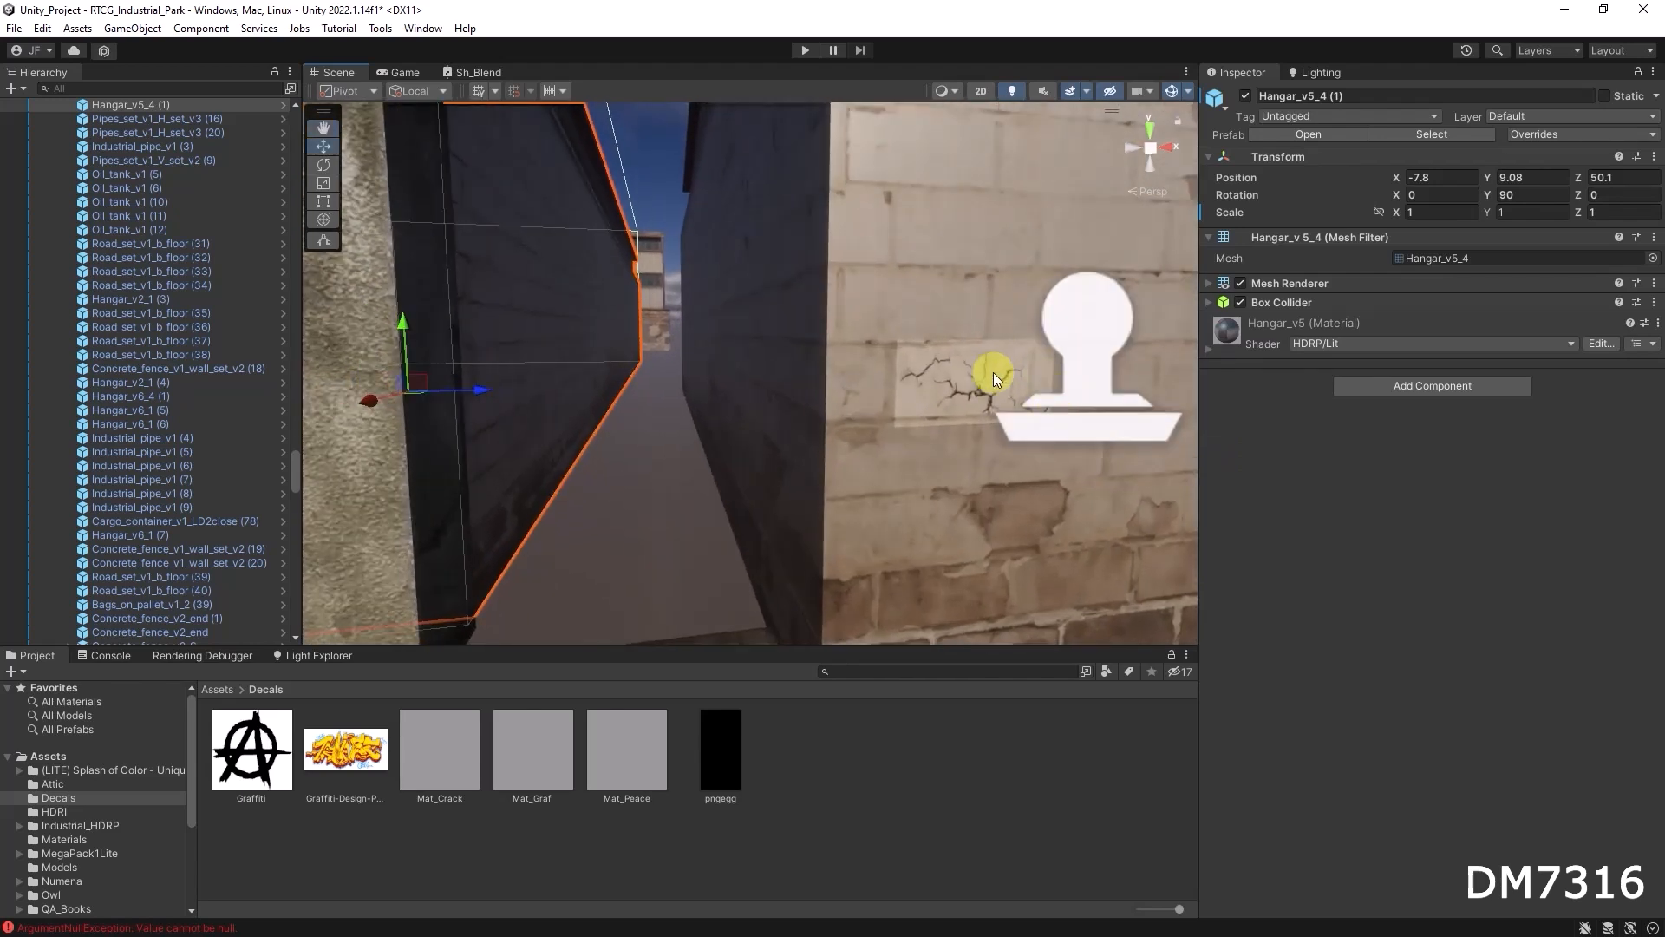
Set the Mat_Crack material's metallic to about 0.555 and smoothness to about 0.396, then deselect the crack projector
click(1091, 381)
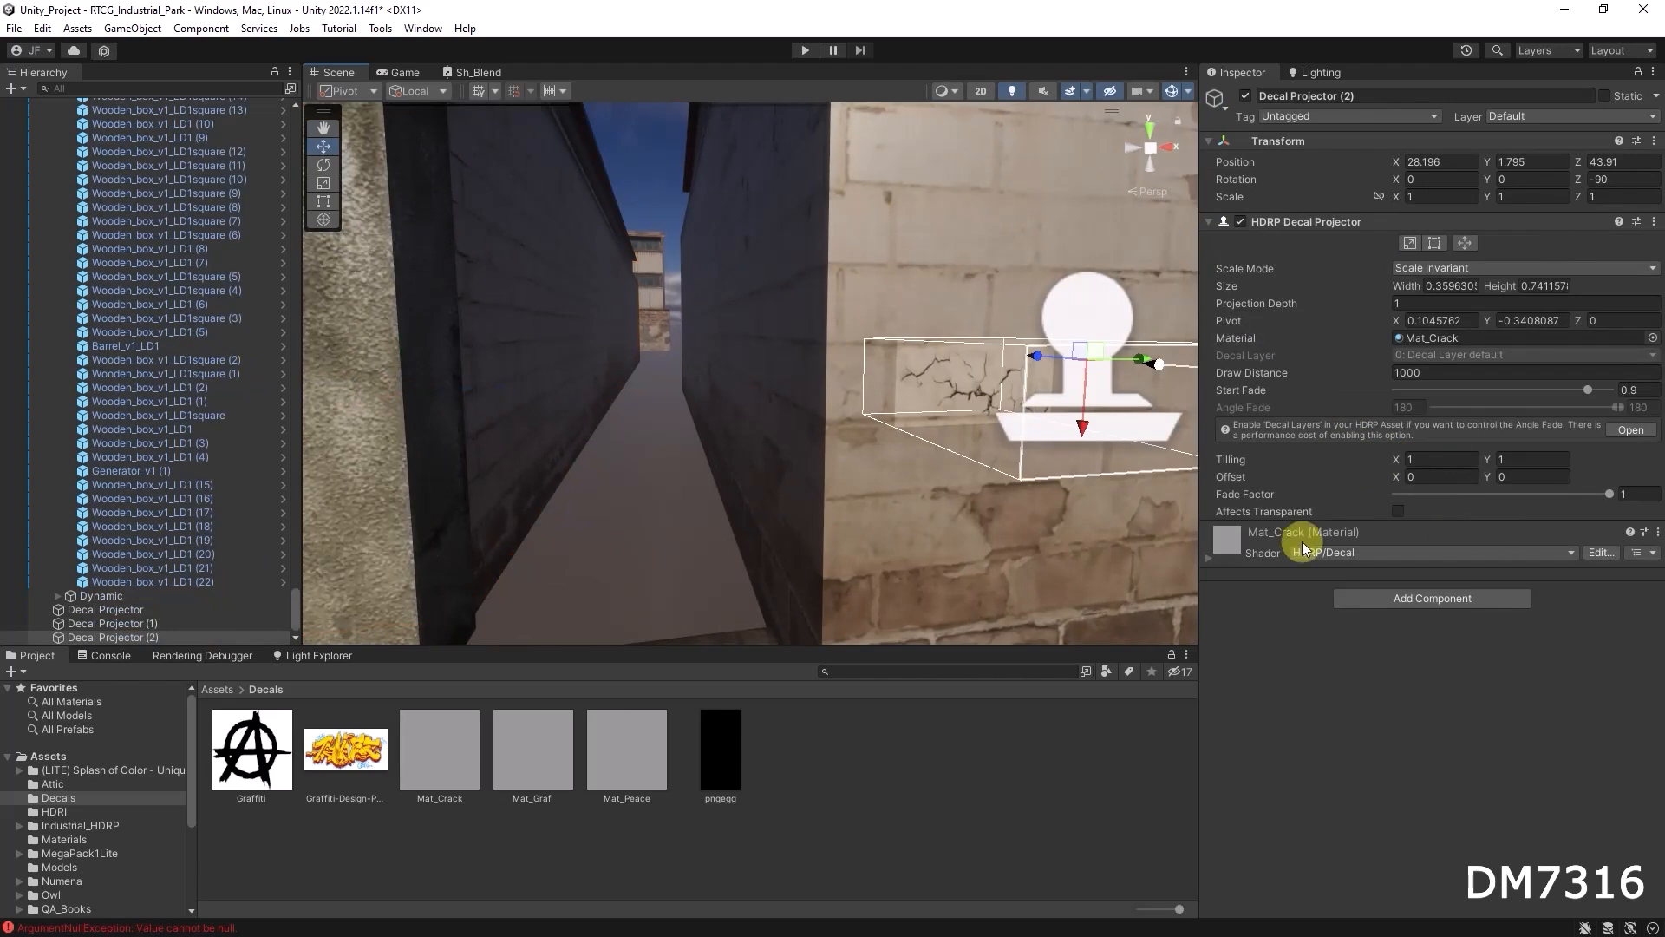
click(1209, 561)
scroll(1488, 711, down, 3)
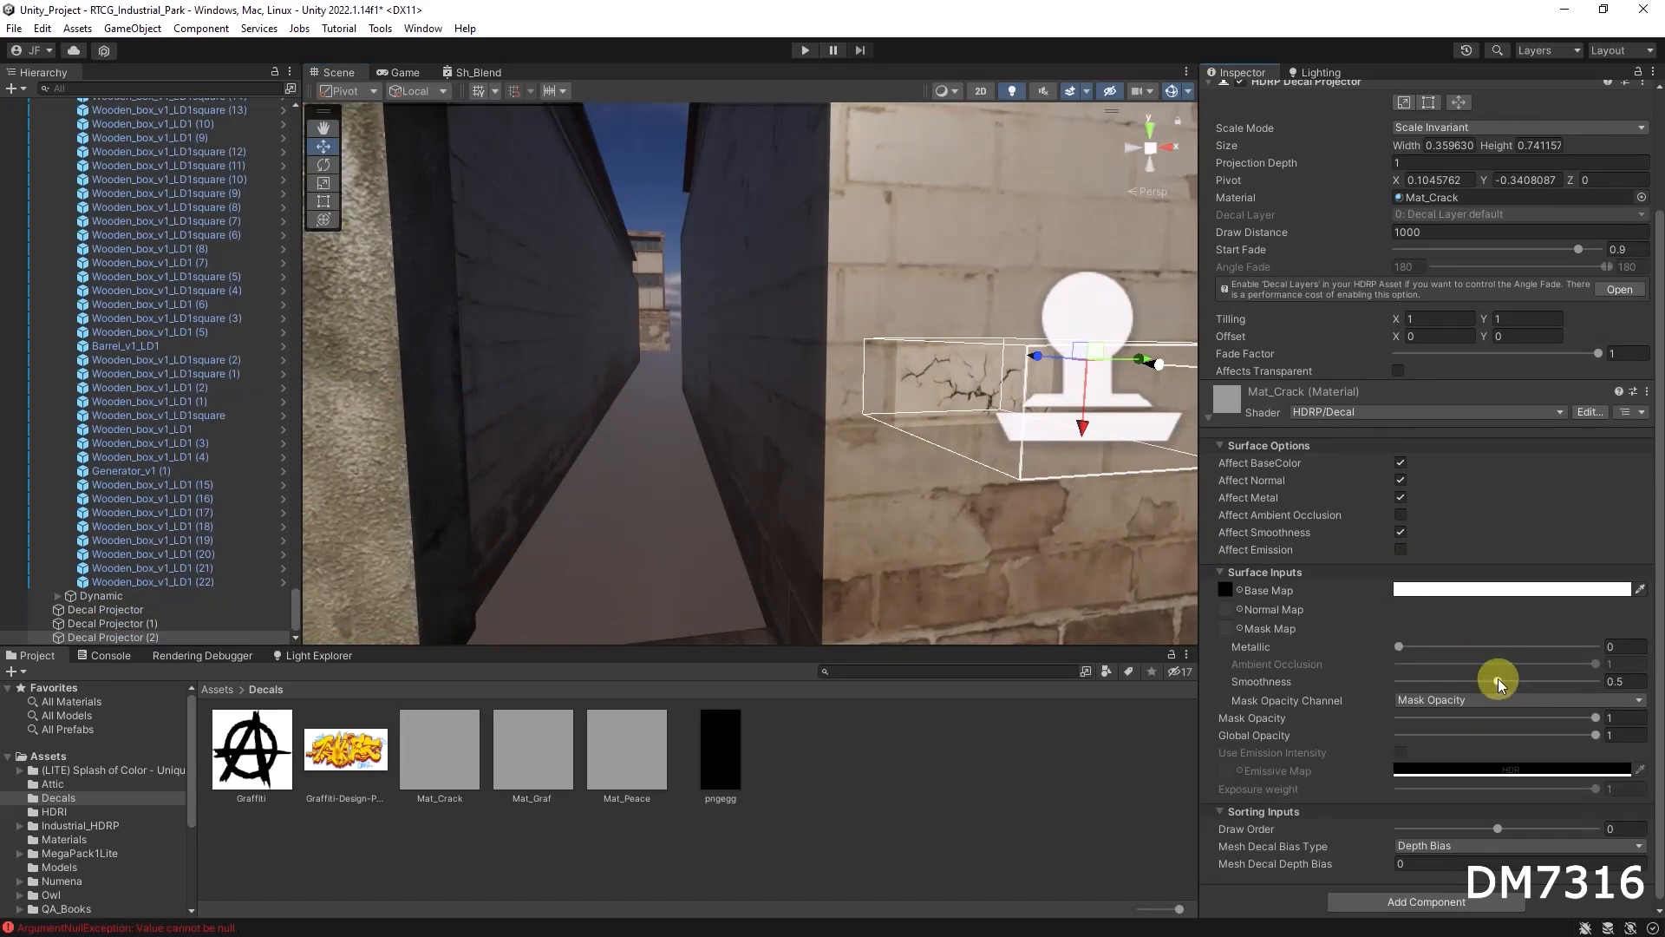
drag(1497, 679, 1422, 691)
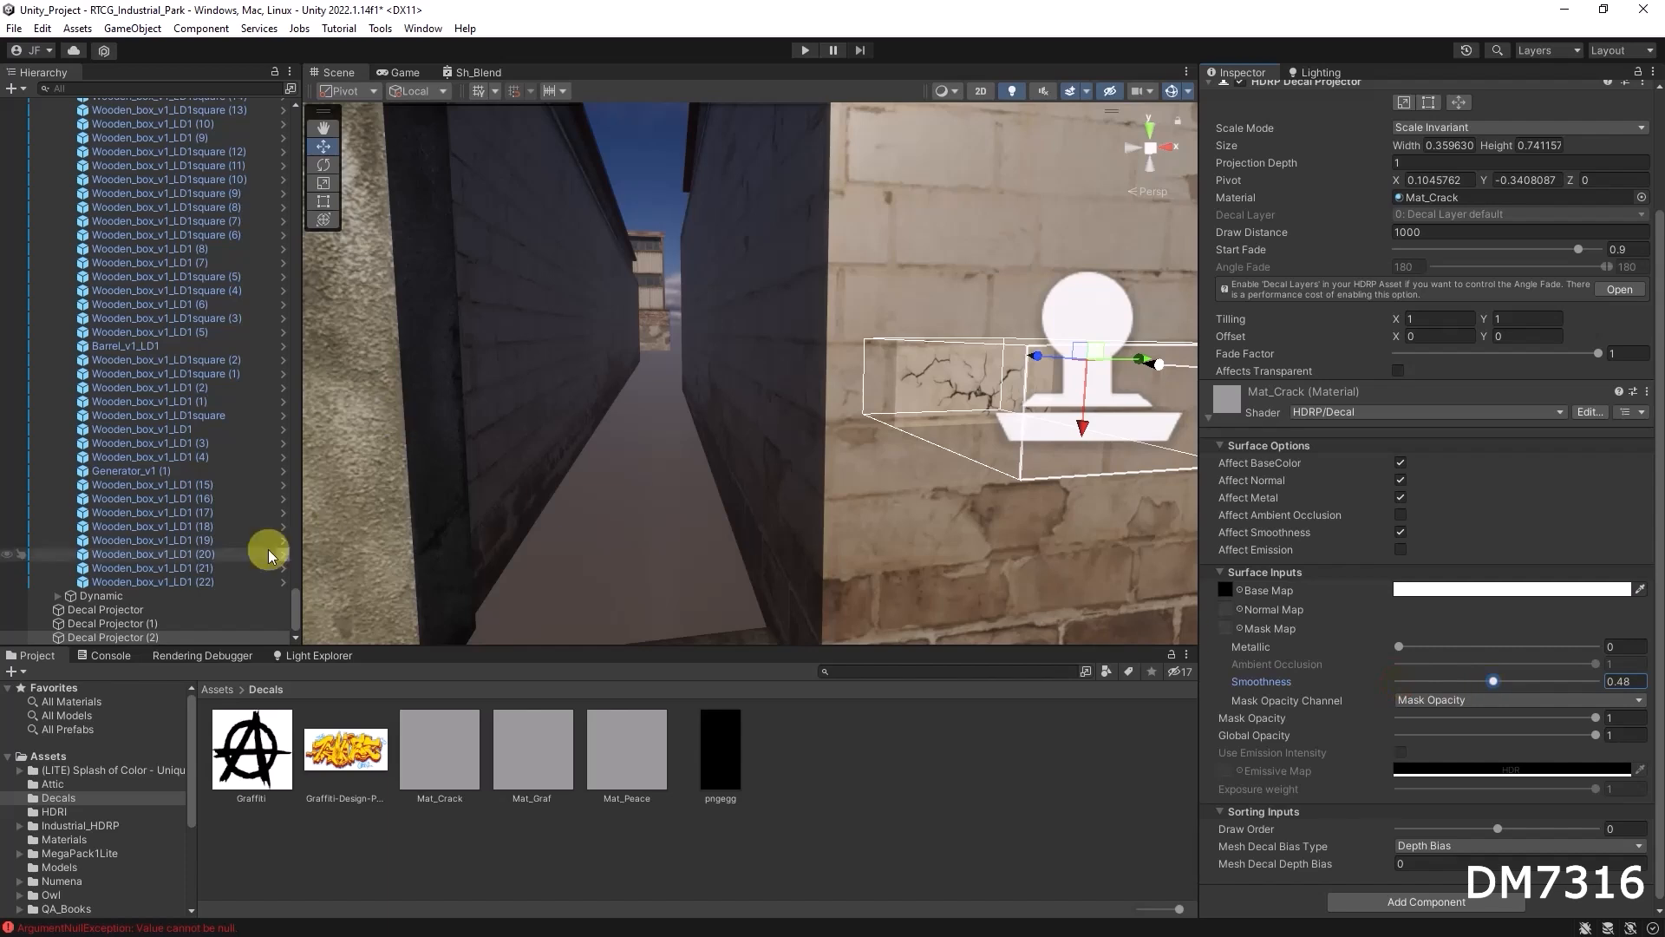
drag(1391, 643, 1502, 658)
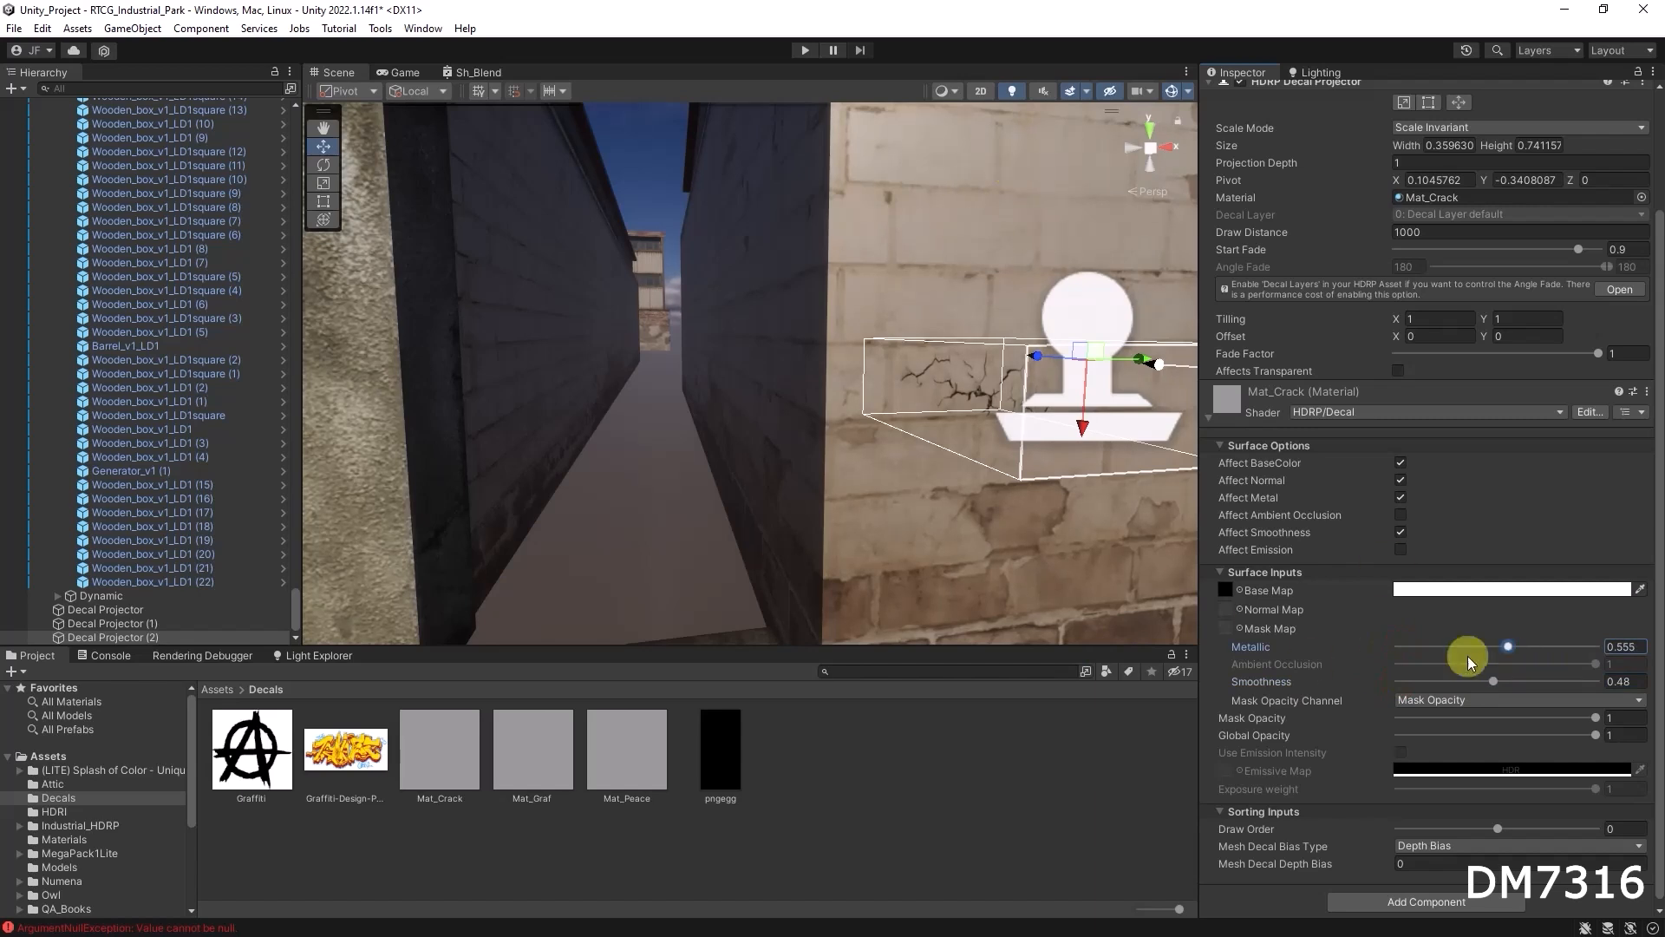
mouse_move(1473, 682)
mouse_down()
mouse_move(1509, 680)
mouse_move(1471, 689)
mouse_up()
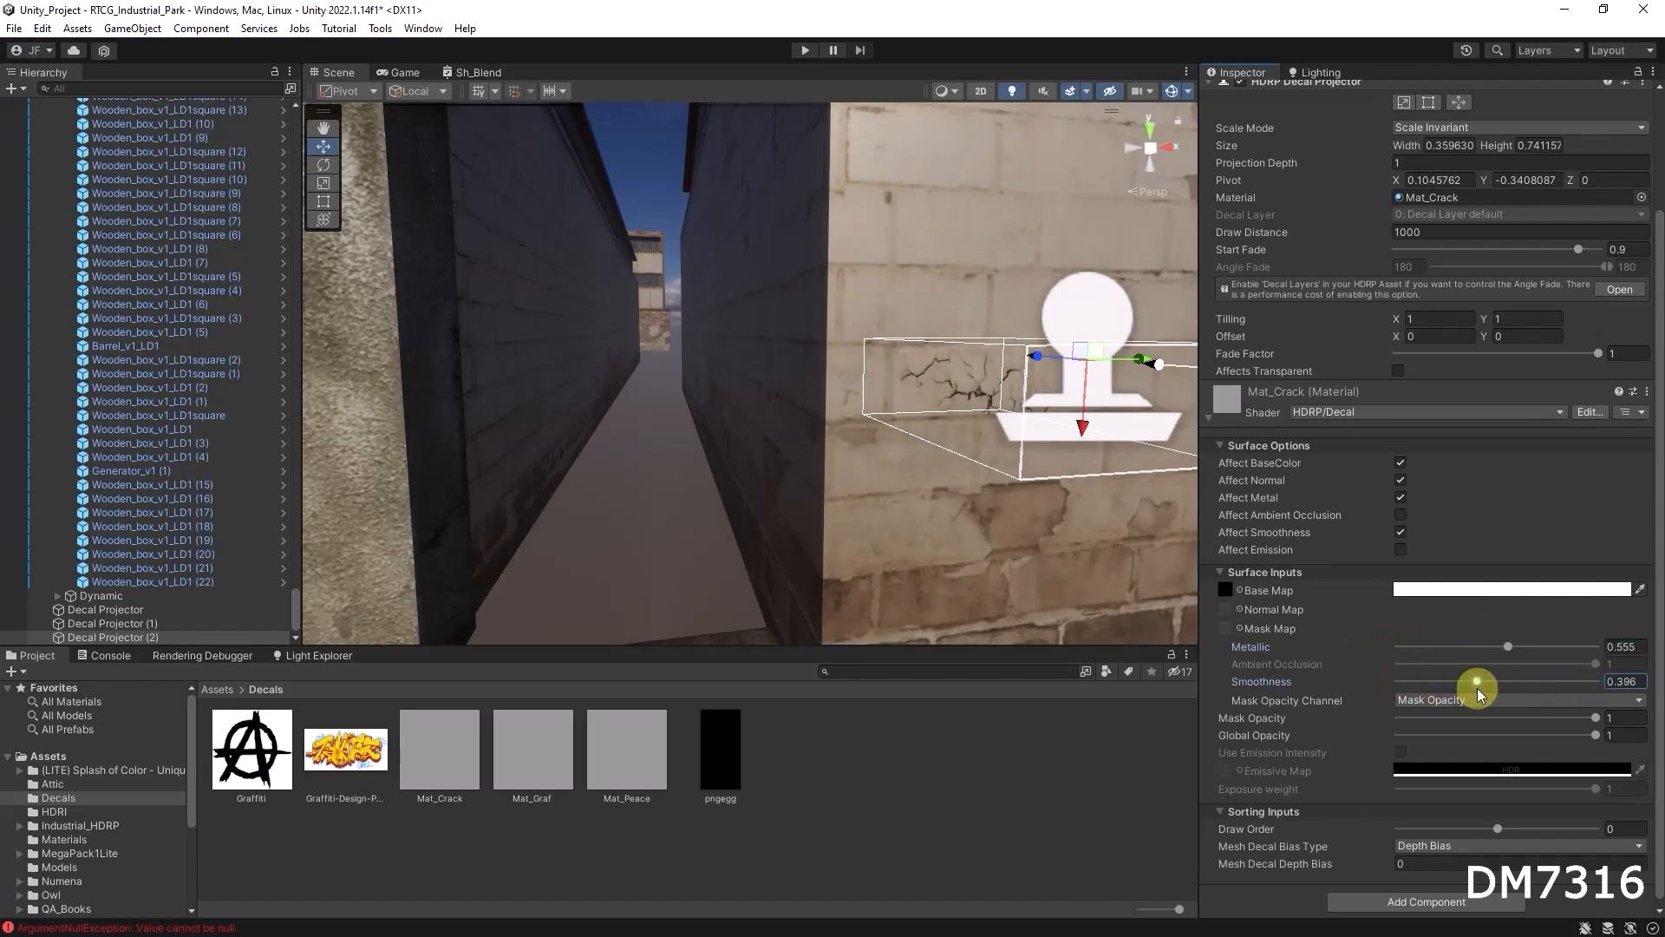
alt+right_drag(1084, 514, 1007, 517)
alt+drag(1007, 516, 903, 524)
click(571, 284)
right_drag(802, 435, 965, 367)
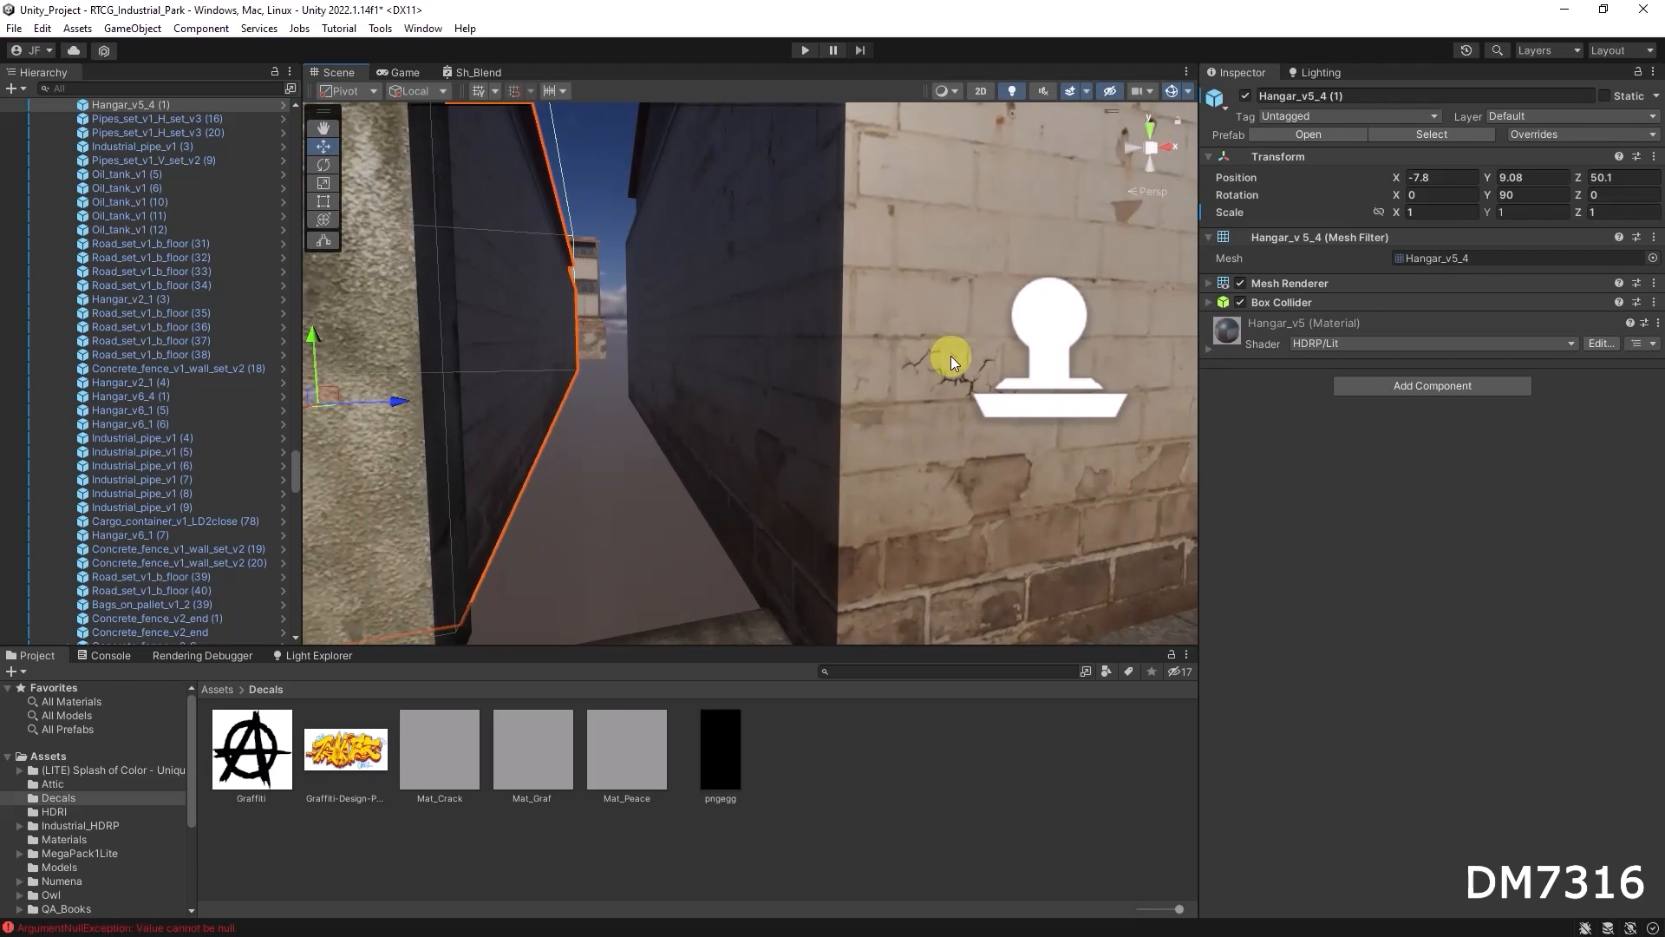
Move the crack projector back onto the concrete fence between the graffiti and the symbol, at about X 19.79, Y 1.8, Z 45
scroll(673, 479, down, 4)
middle_drag(621, 477, 948, 486)
mouse_move(948, 487)
alt+mouse_down()
mouse_move(821, 487)
mouse_move(928, 491)
mouse_move(938, 461)
alt+mouse_up()
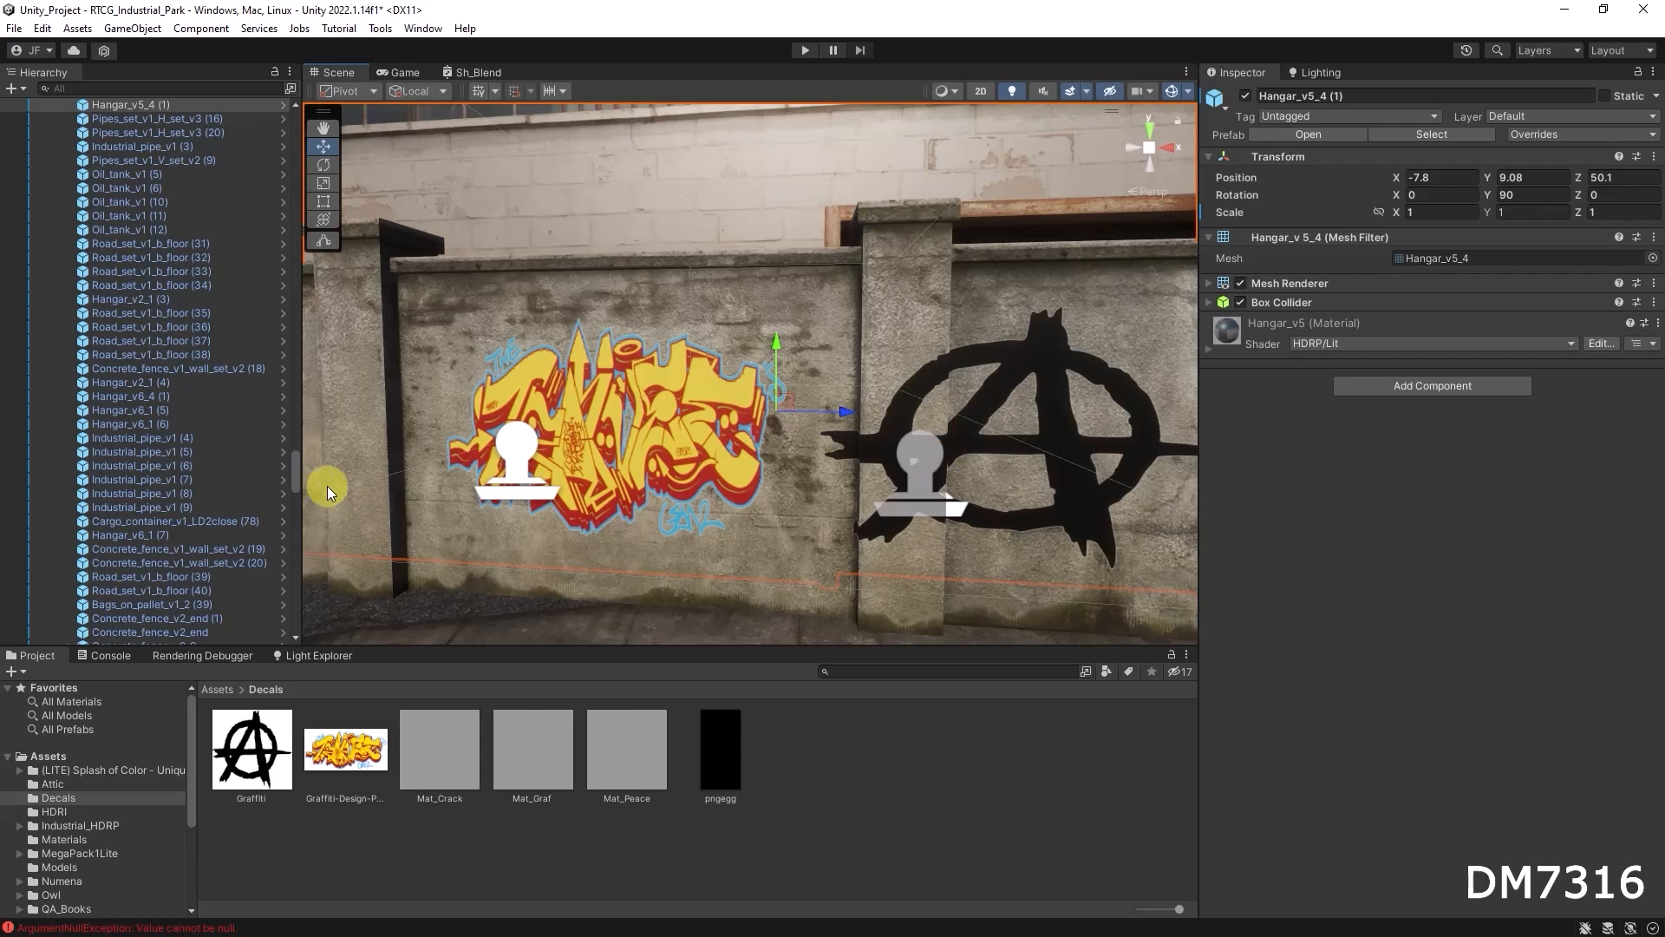
drag(290, 471, 283, 112)
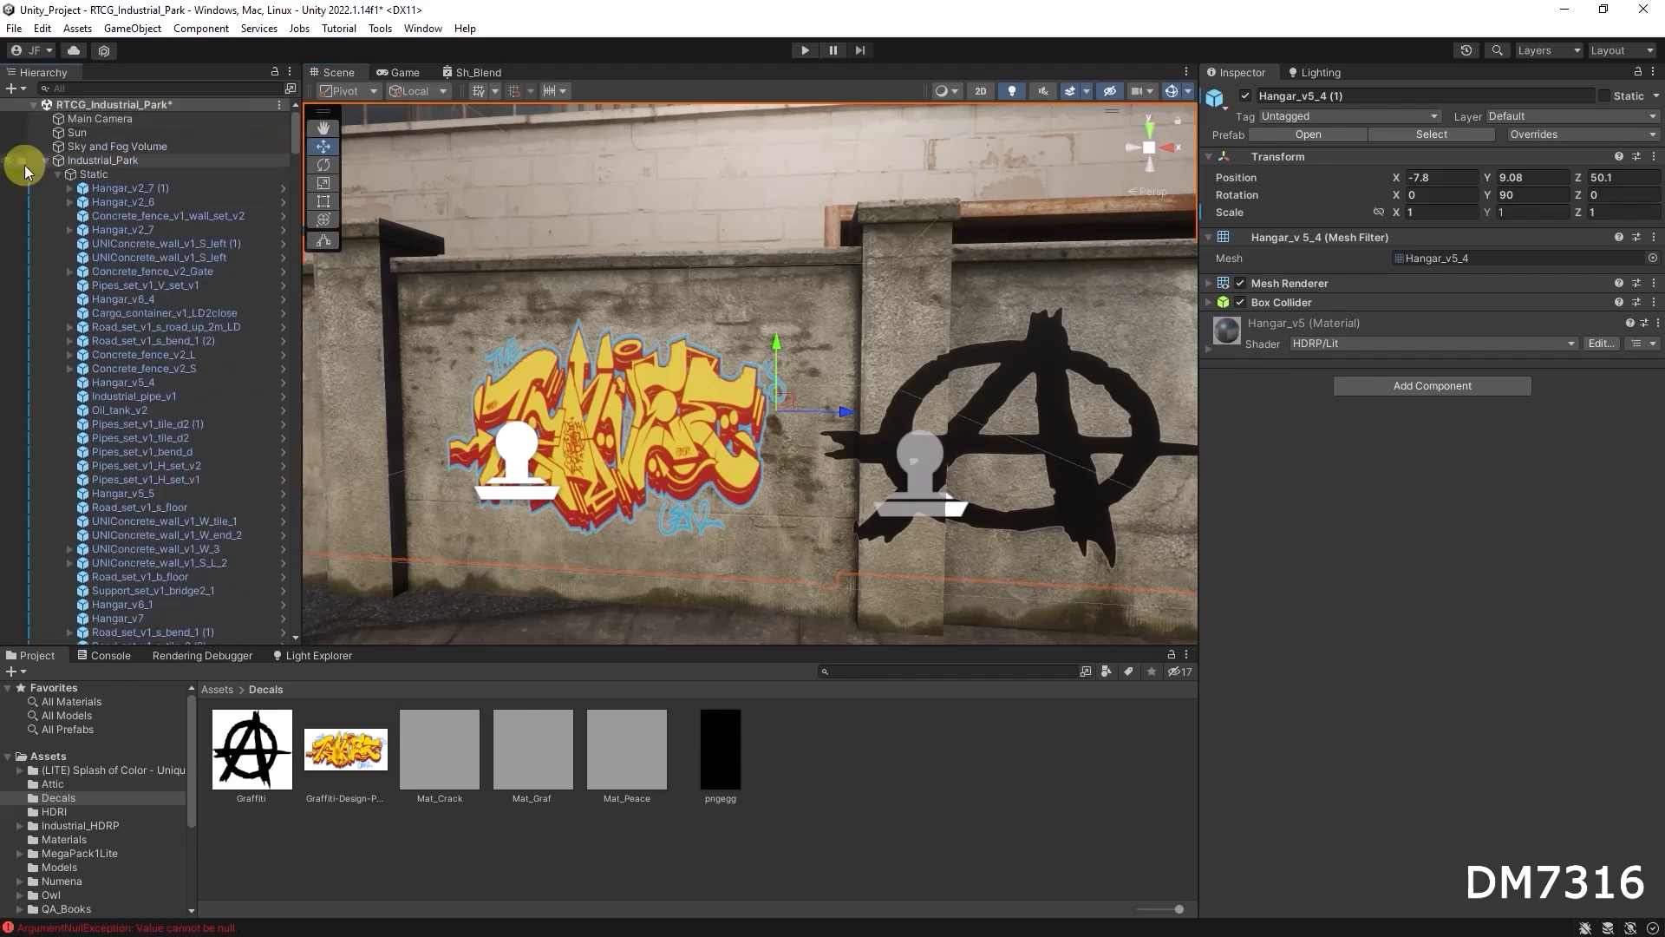
scroll(985, 491, down, 5)
middle_drag(819, 454, 754, 460)
click(939, 417)
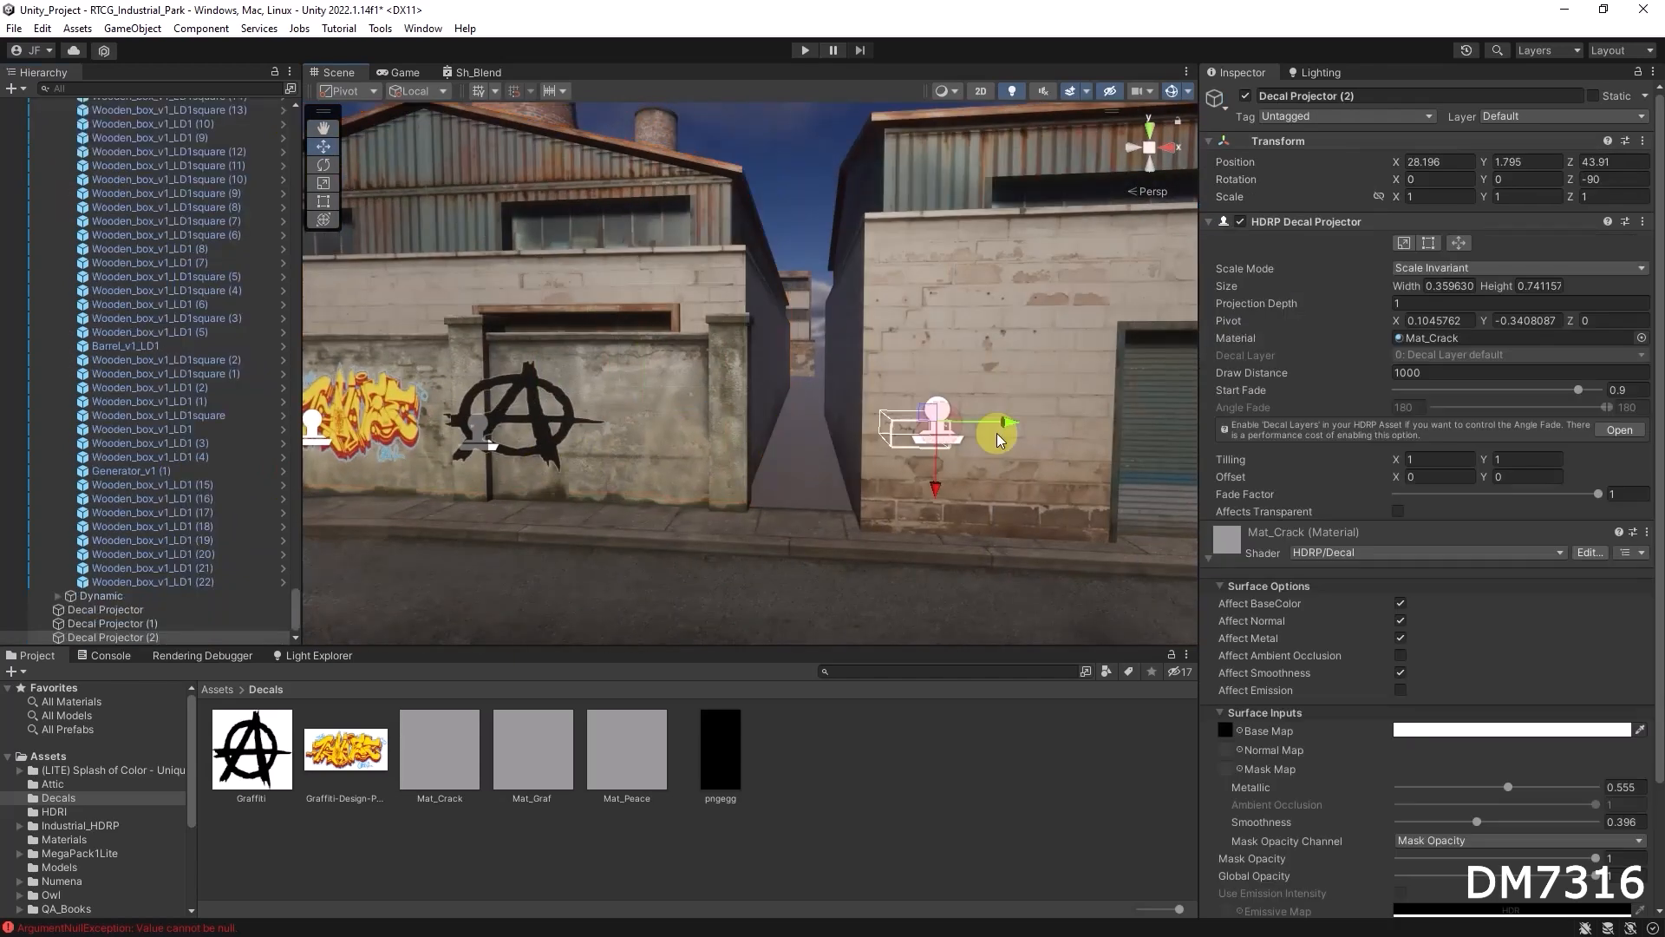
drag(980, 429, 877, 491)
key(f)
alt+right_drag(877, 490, 507, 474)
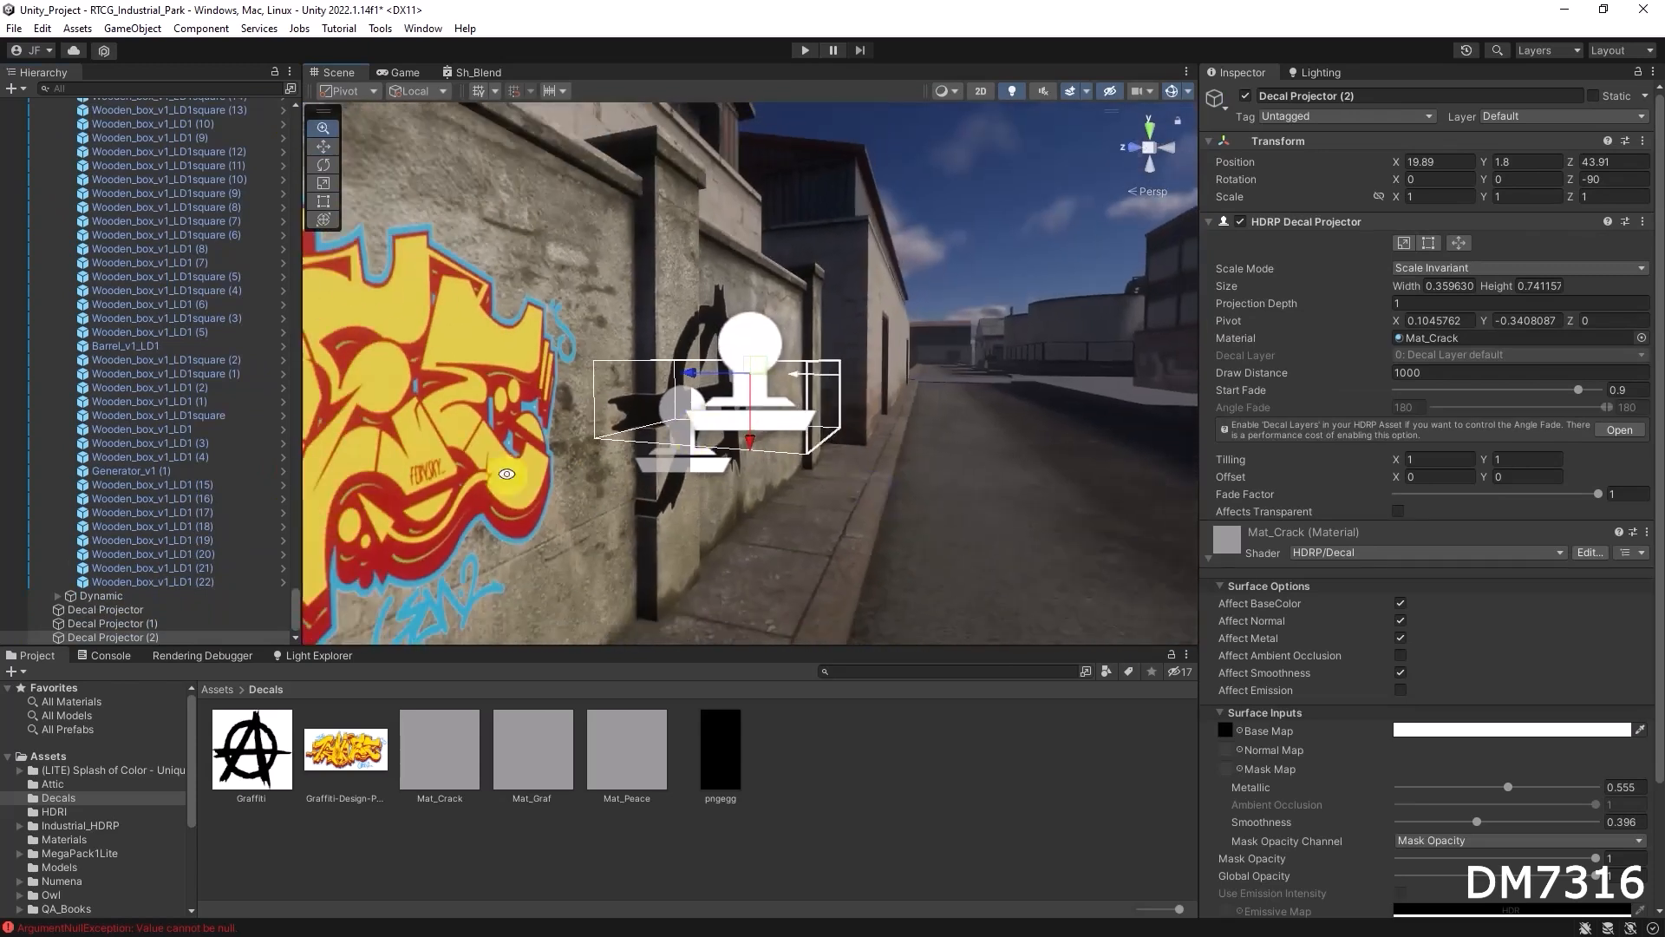
drag(689, 373, 476, 379)
Extend the crack projector's volume through the fence on both sides to a projection depth of about 4.49, then deselect it
alt+drag(557, 453, 1081, 305)
alt+right_drag(954, 368, 791, 370)
alt+drag(791, 370, 639, 258)
click(1403, 242)
drag(789, 287, 1152, 268)
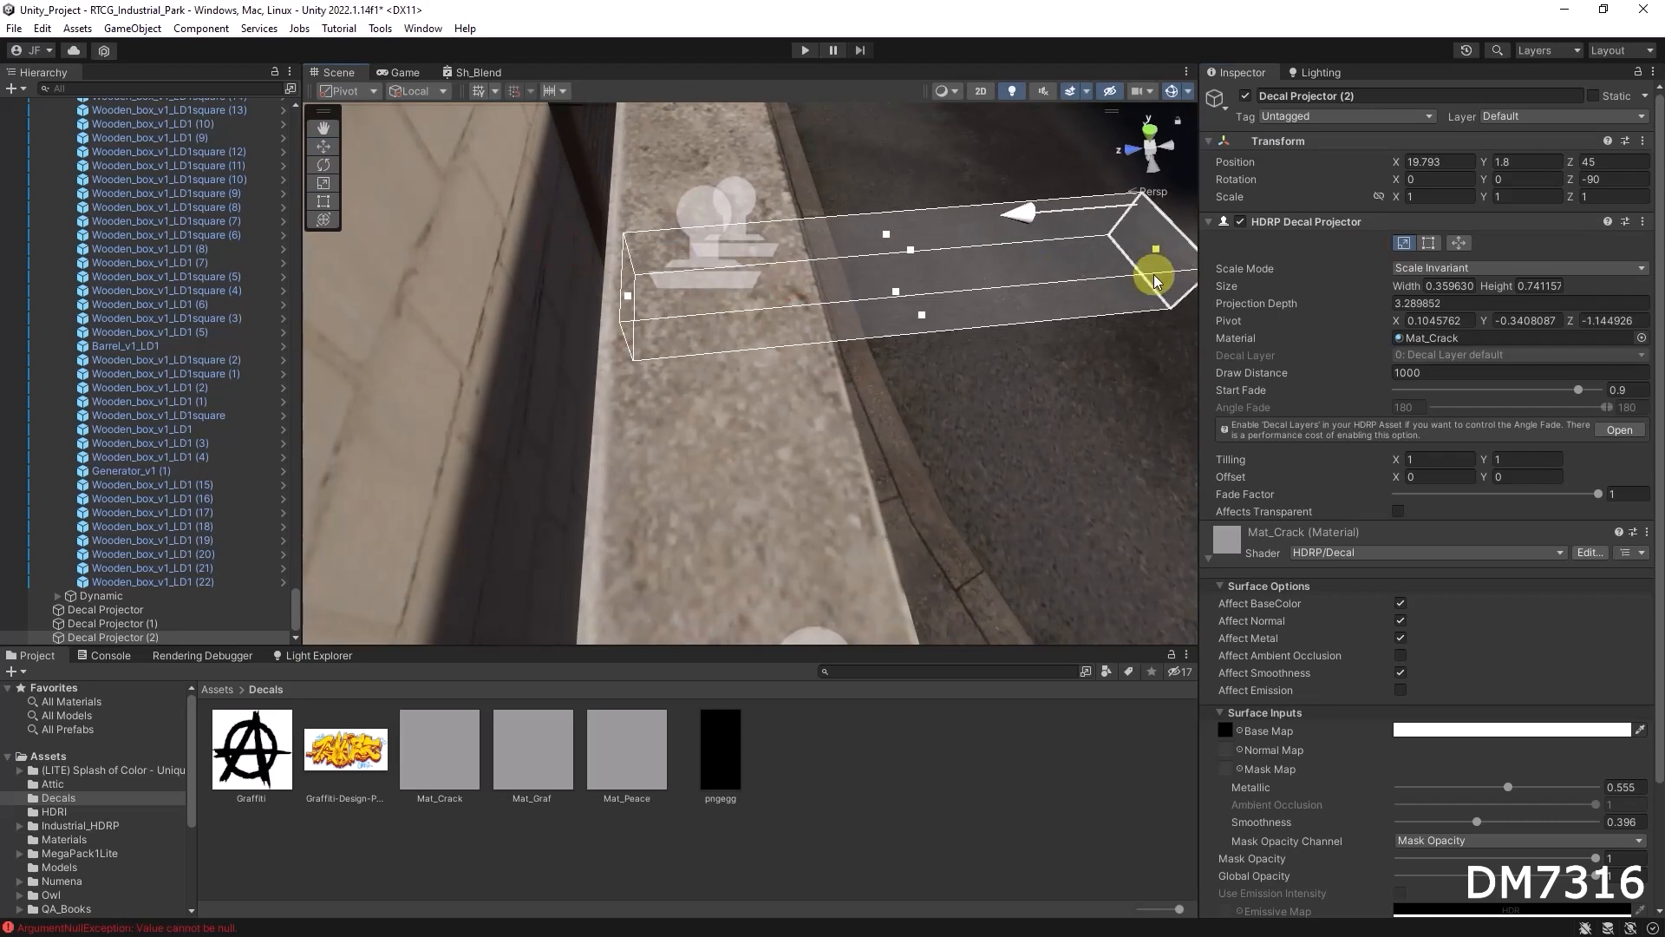
drag(632, 290, 441, 299)
alt+drag(944, 290, 529, 143)
alt+drag(873, 342, 1048, 213)
click(1010, 544)
alt+drag(1011, 545, 621, 516)
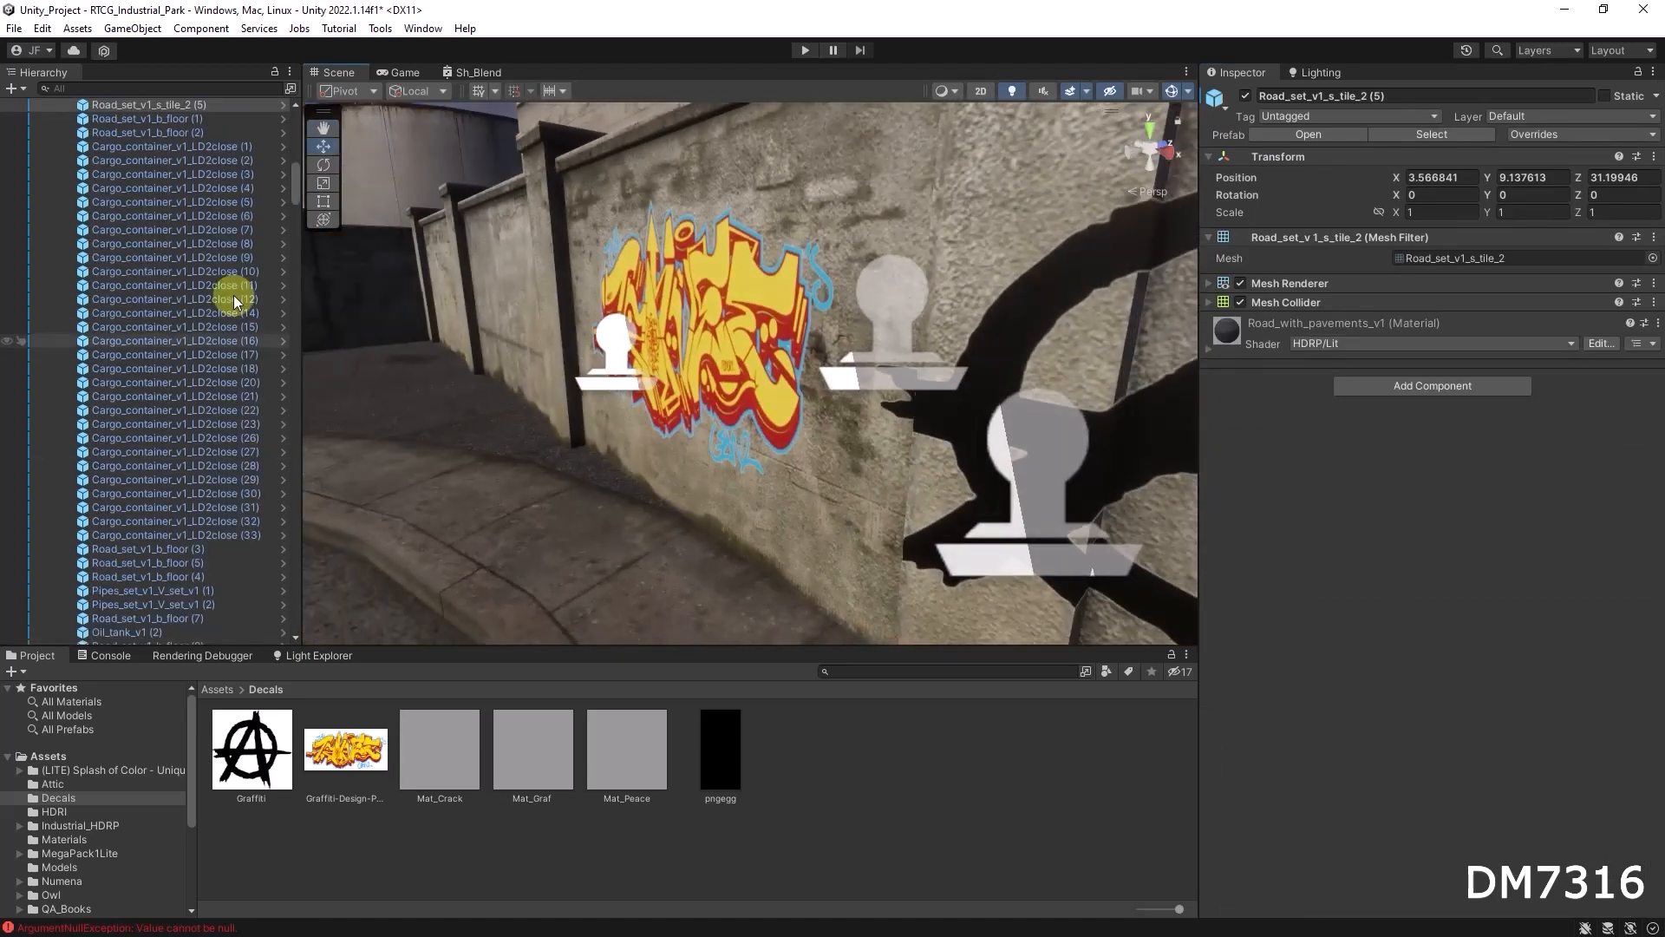
Lower the crack projector to about Y 0.59 so the cracks sit near the base of the fence, then deselect it
click(917, 343)
alt+drag(921, 380, 1072, 427)
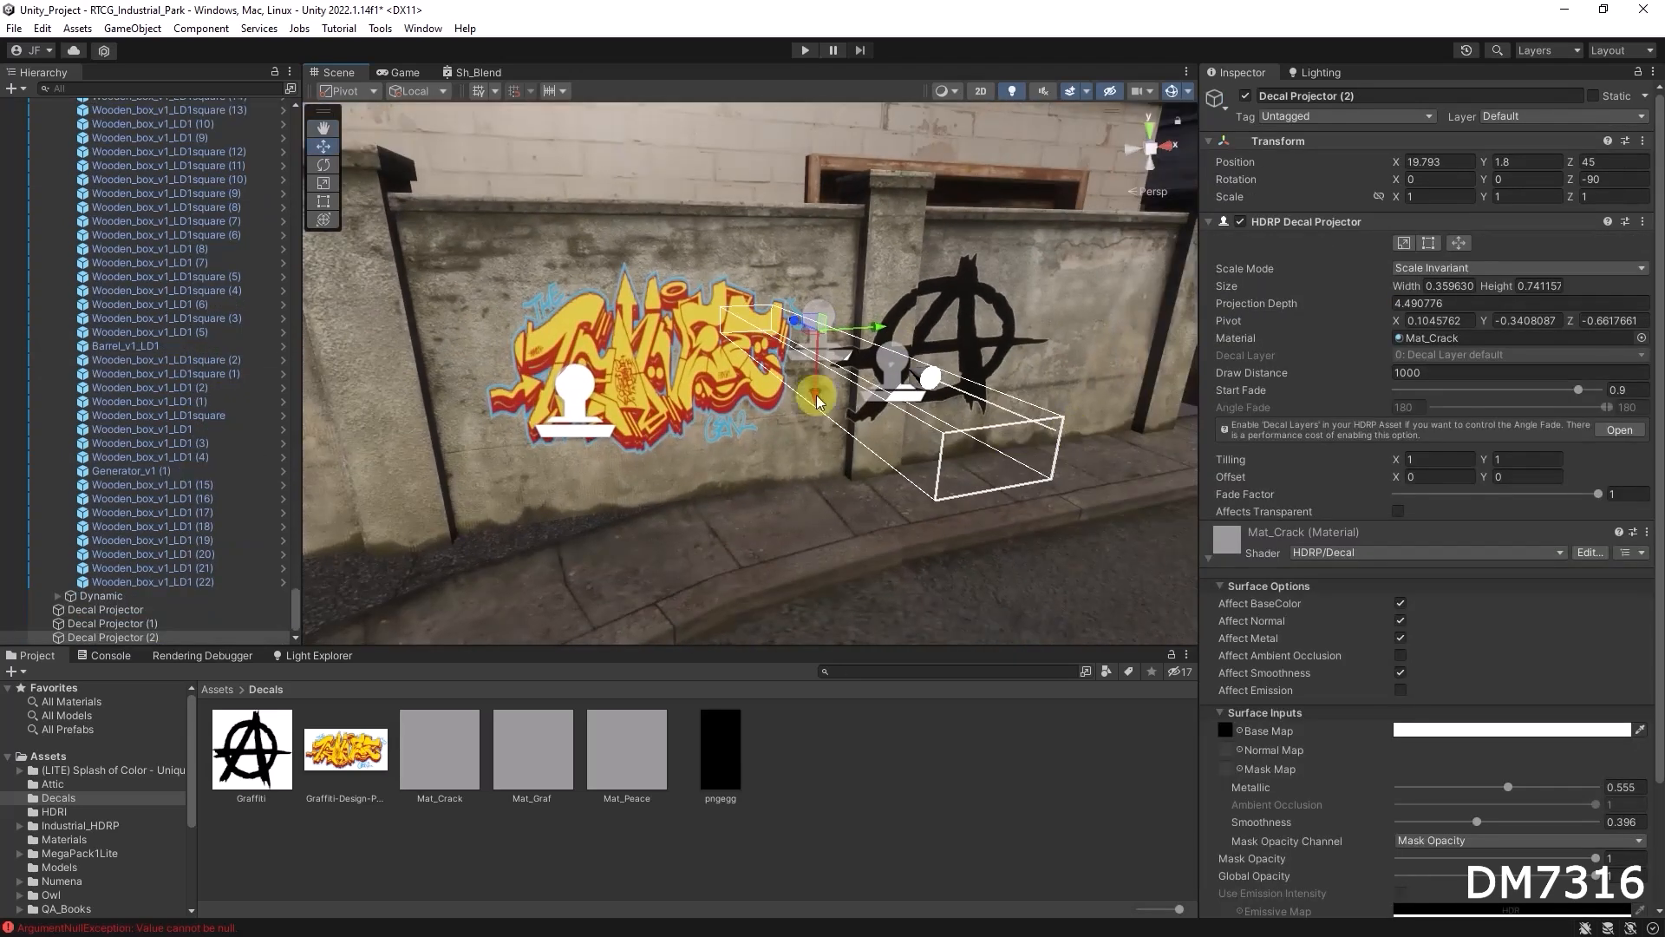
drag(817, 394, 867, 417)
scroll(921, 522, up, 4)
click(881, 553)
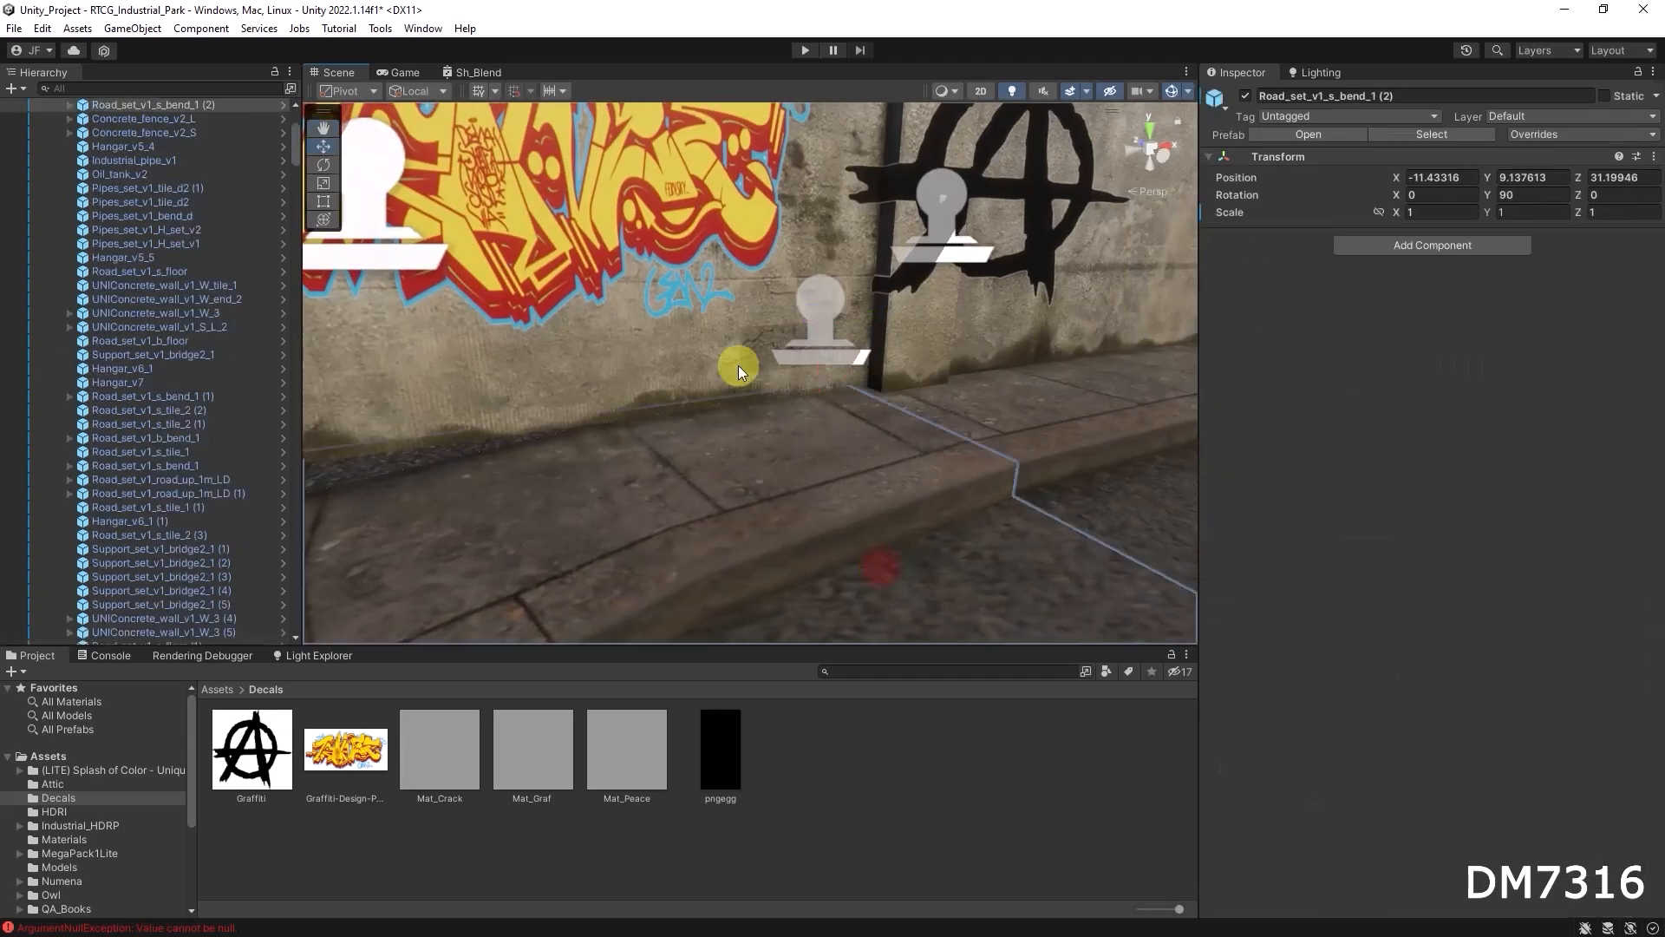
alt+right_drag(737, 365, 1174, 408)
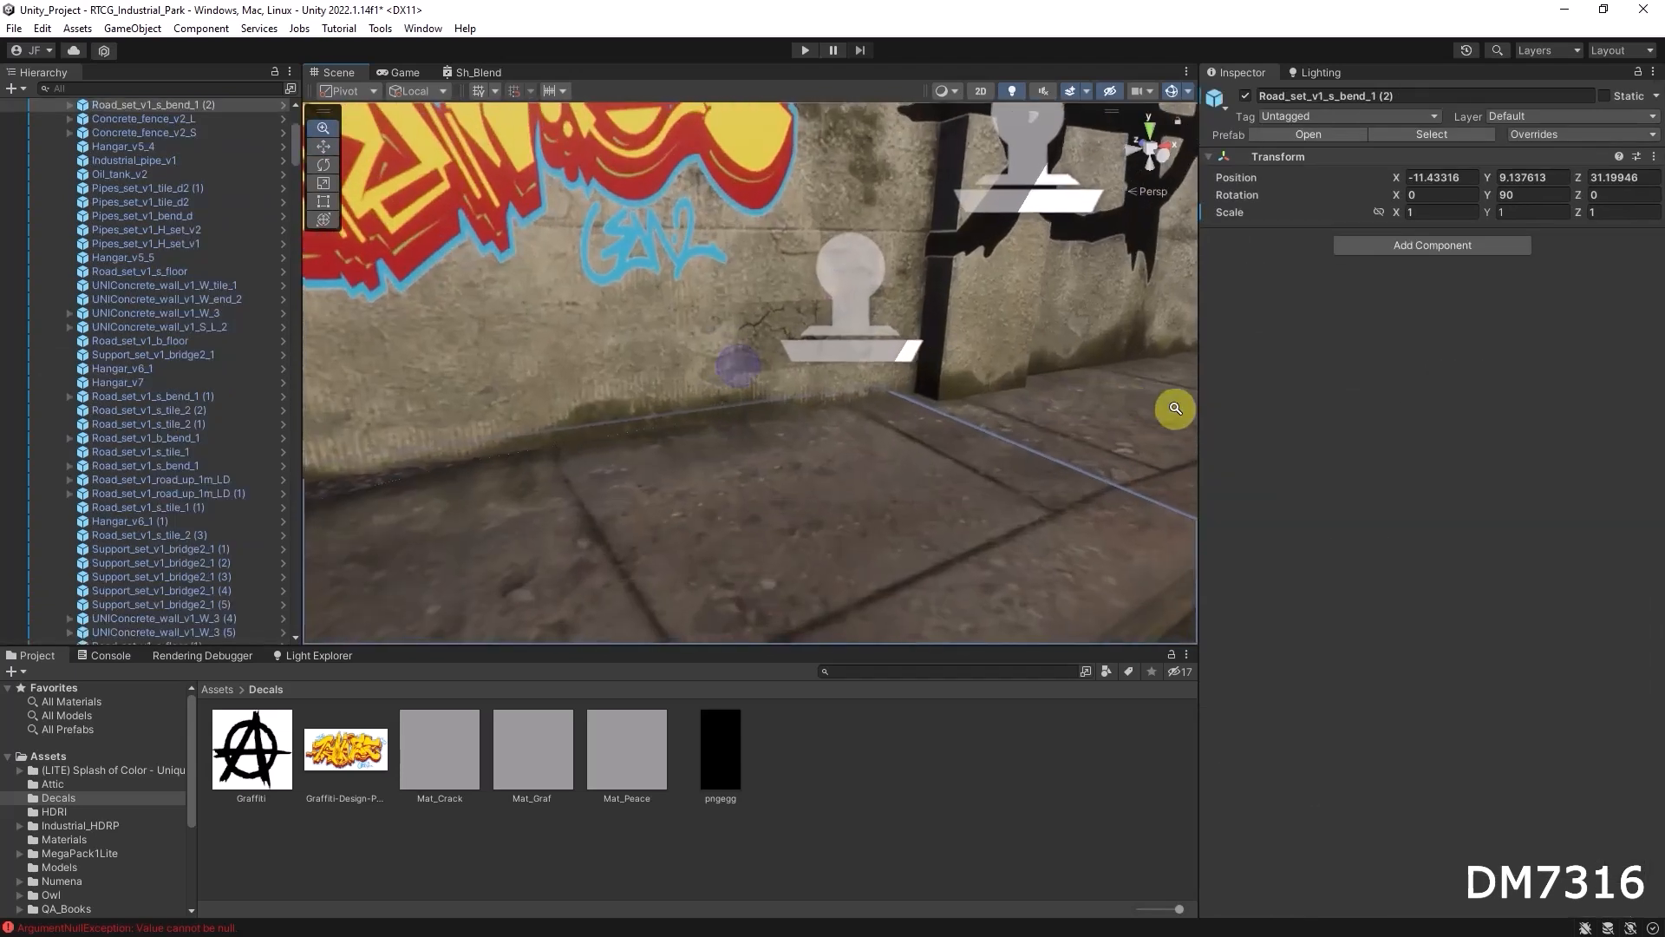
Set the metallic value of the crack projector's Mat_Crack material to 0
click(783, 326)
click(845, 326)
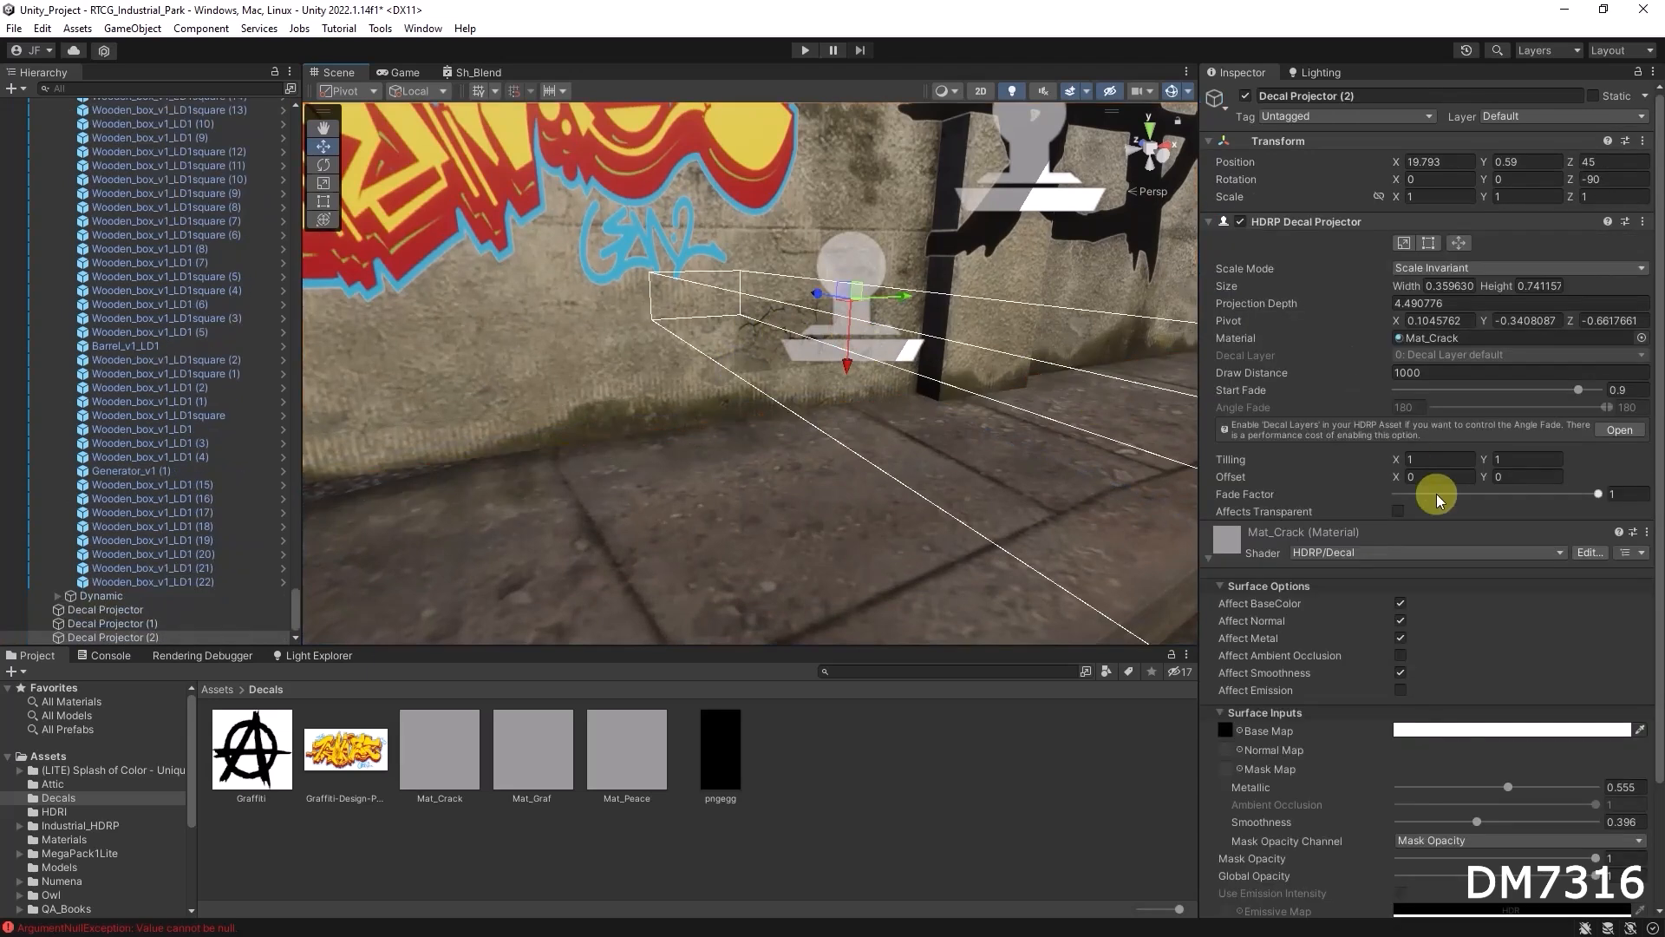
scroll(1487, 736, down, 3)
drag(1506, 646, 1379, 642)
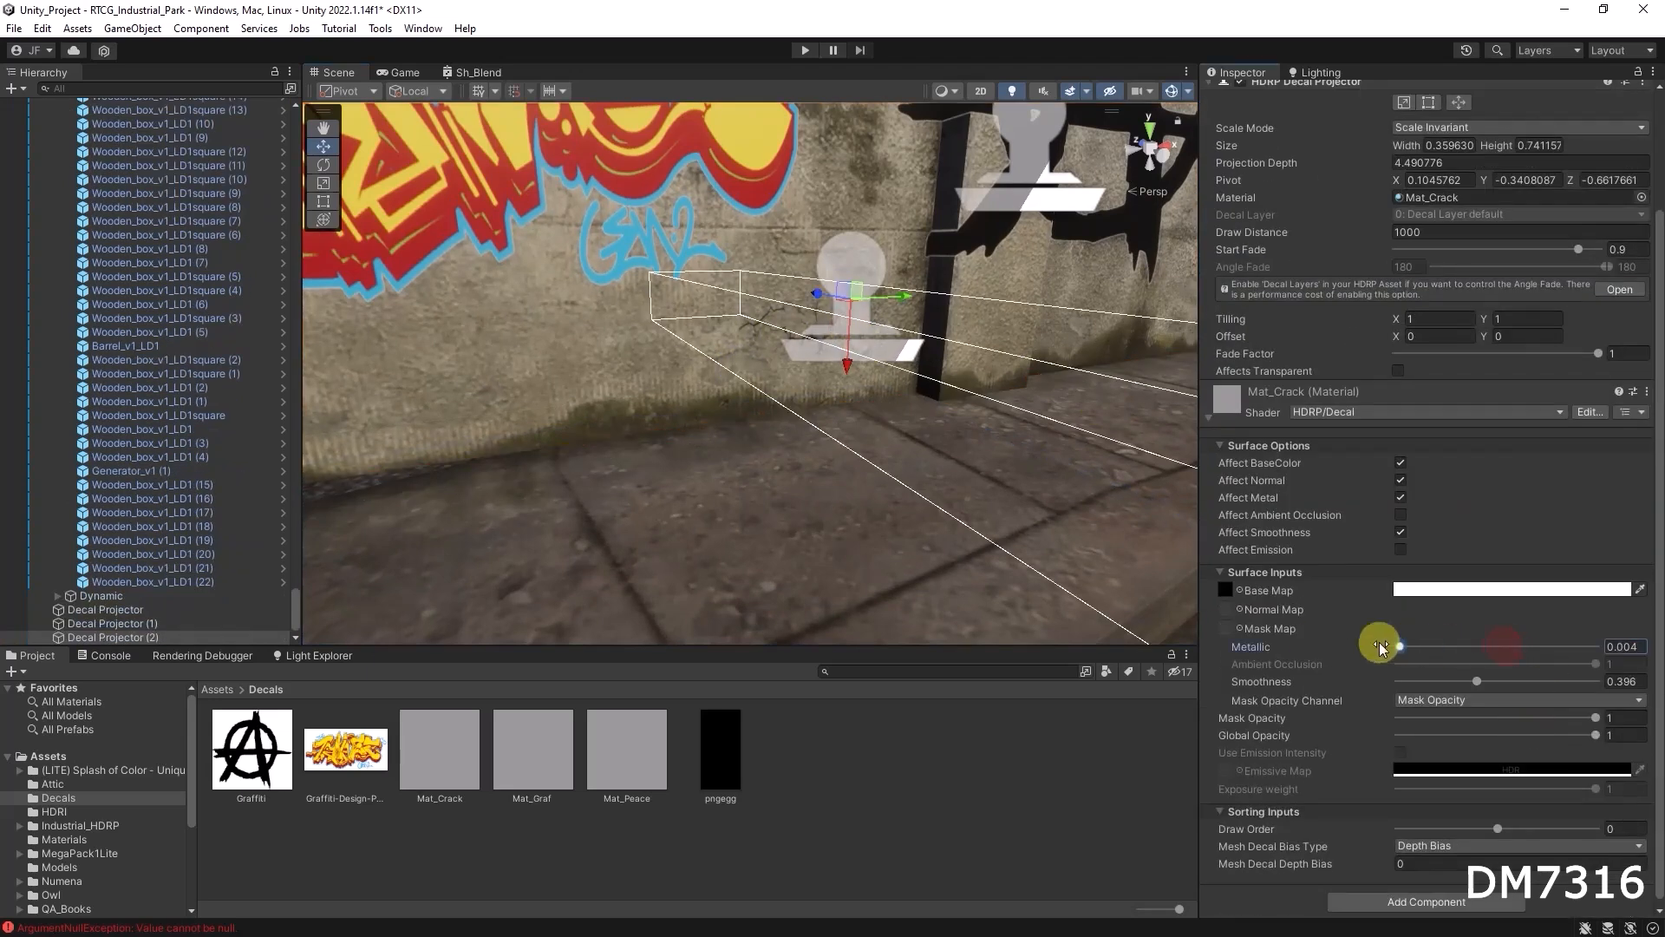
alt+drag(868, 441, 636, 461)
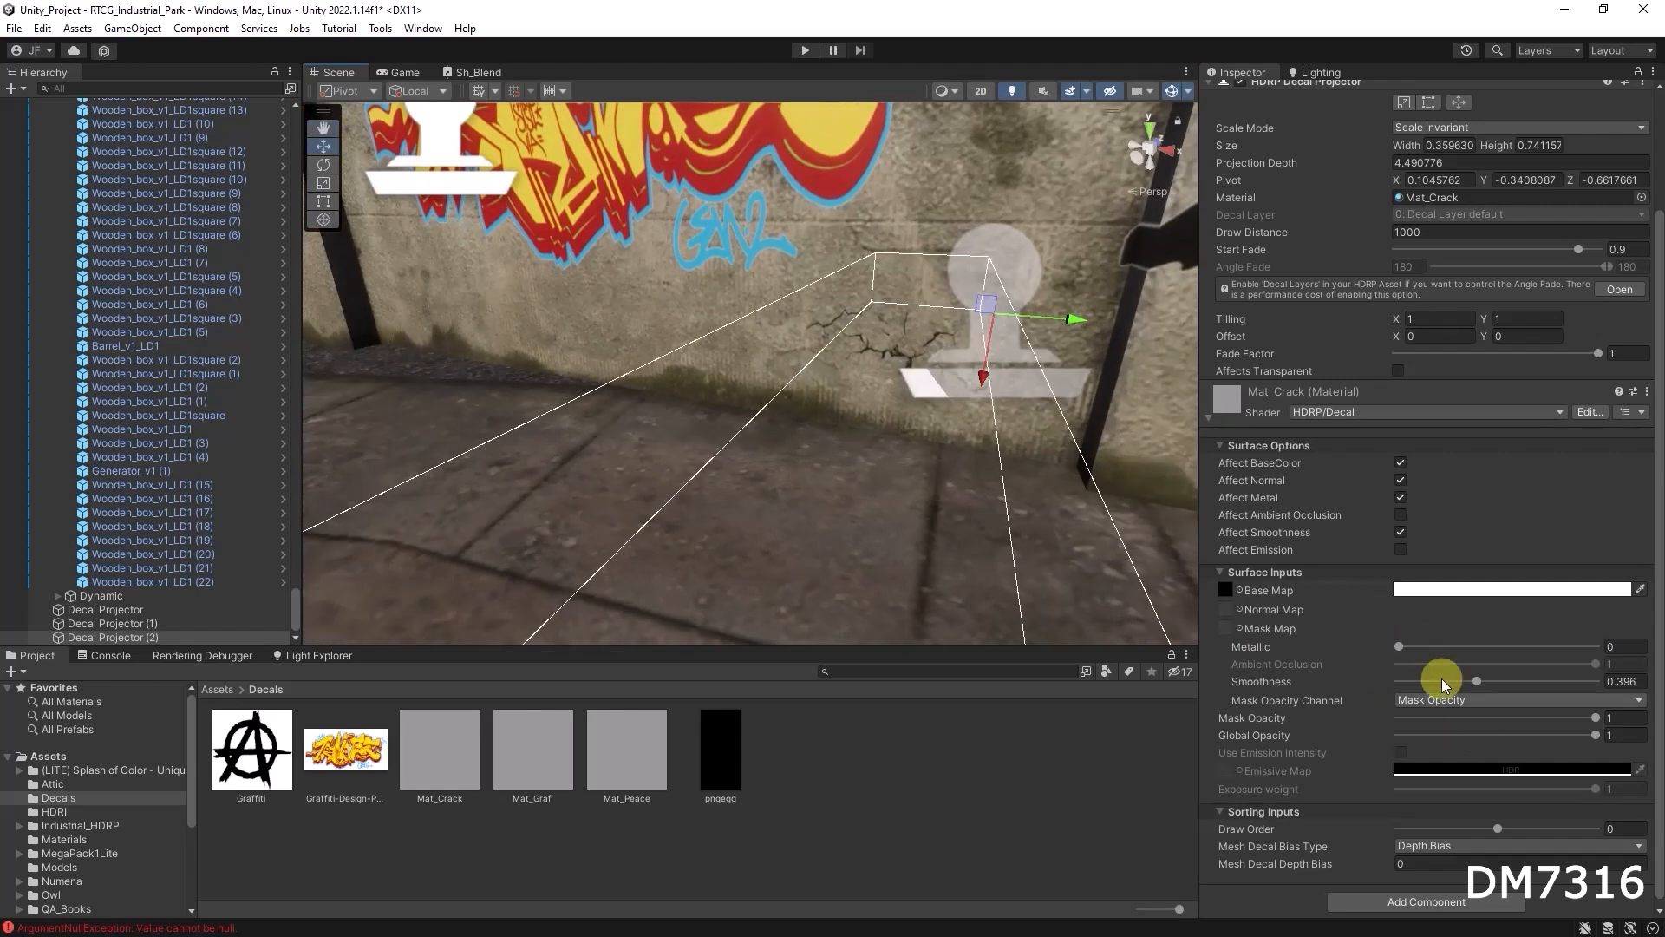
Raise the crack projector and shift it sideways so it overlaps the graffiti's lower right part, then deselect it
scroll(791, 435, down, 4)
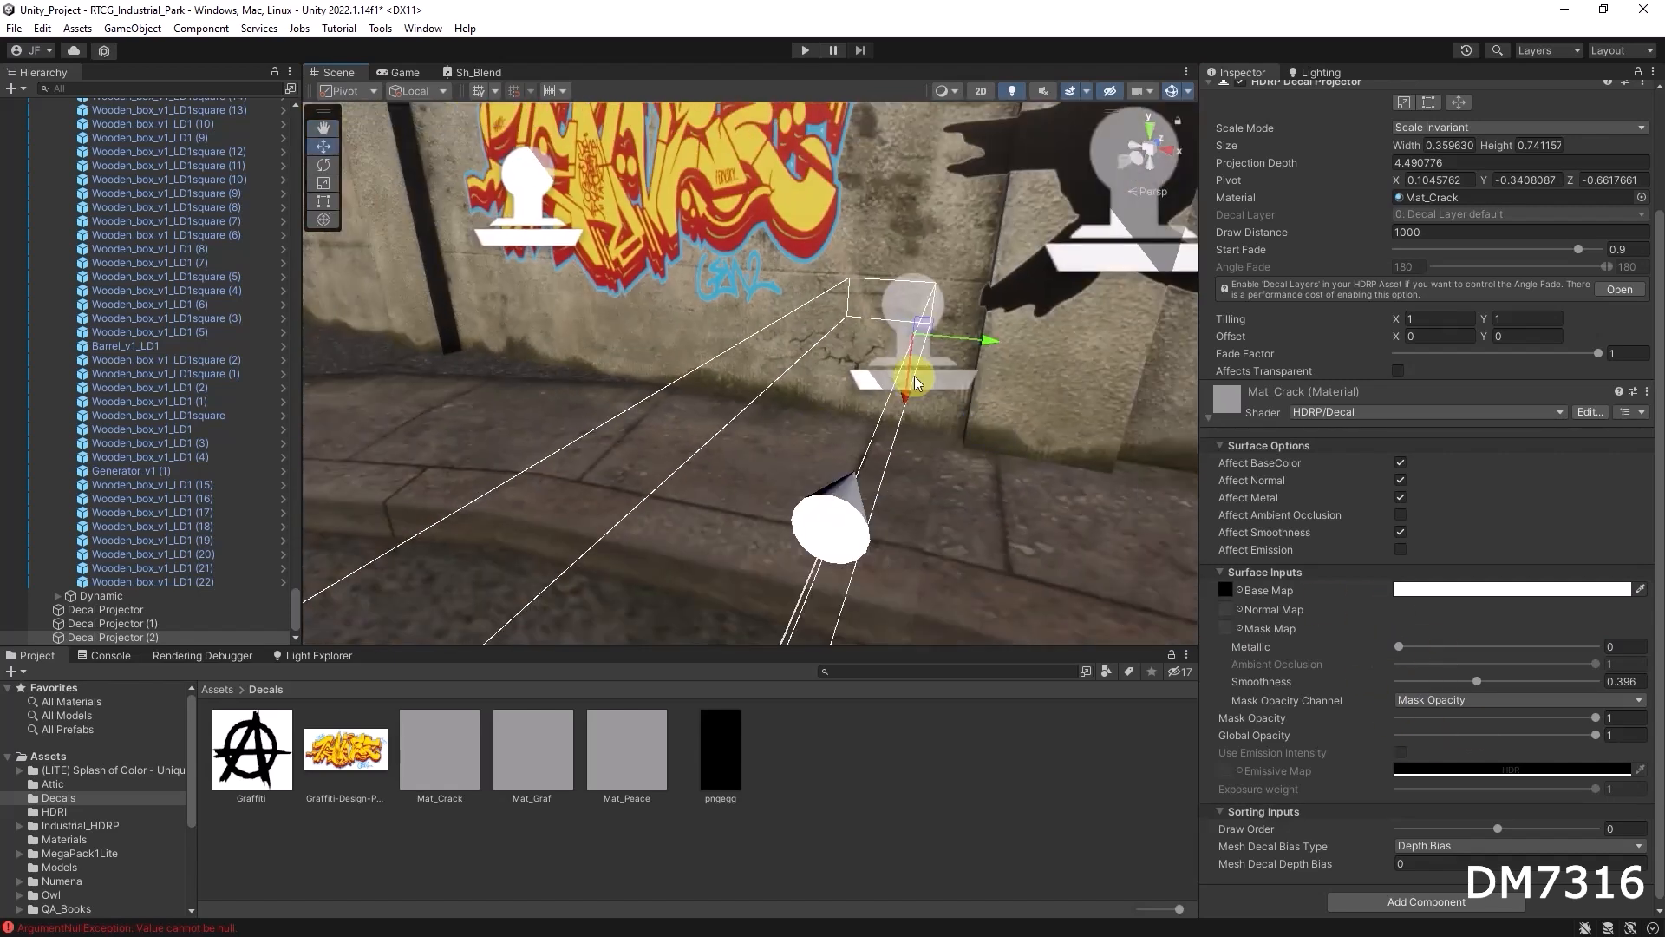
drag(903, 396, 901, 235)
drag(1011, 161, 930, 163)
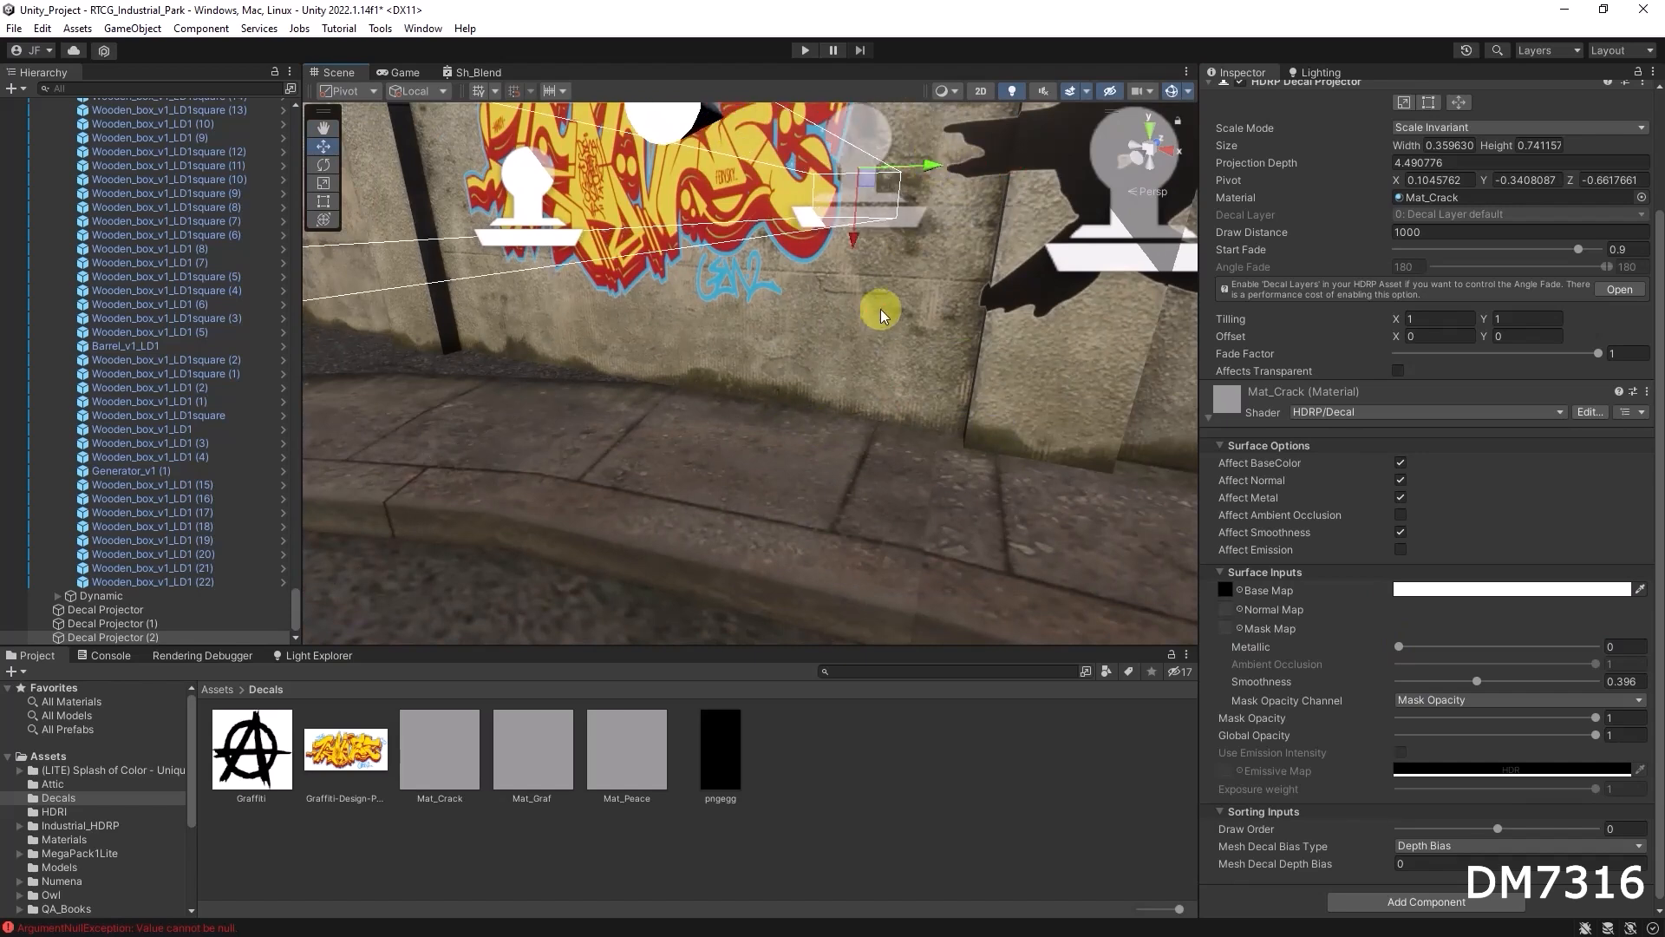
click(850, 240)
middle_drag(850, 240, 878, 345)
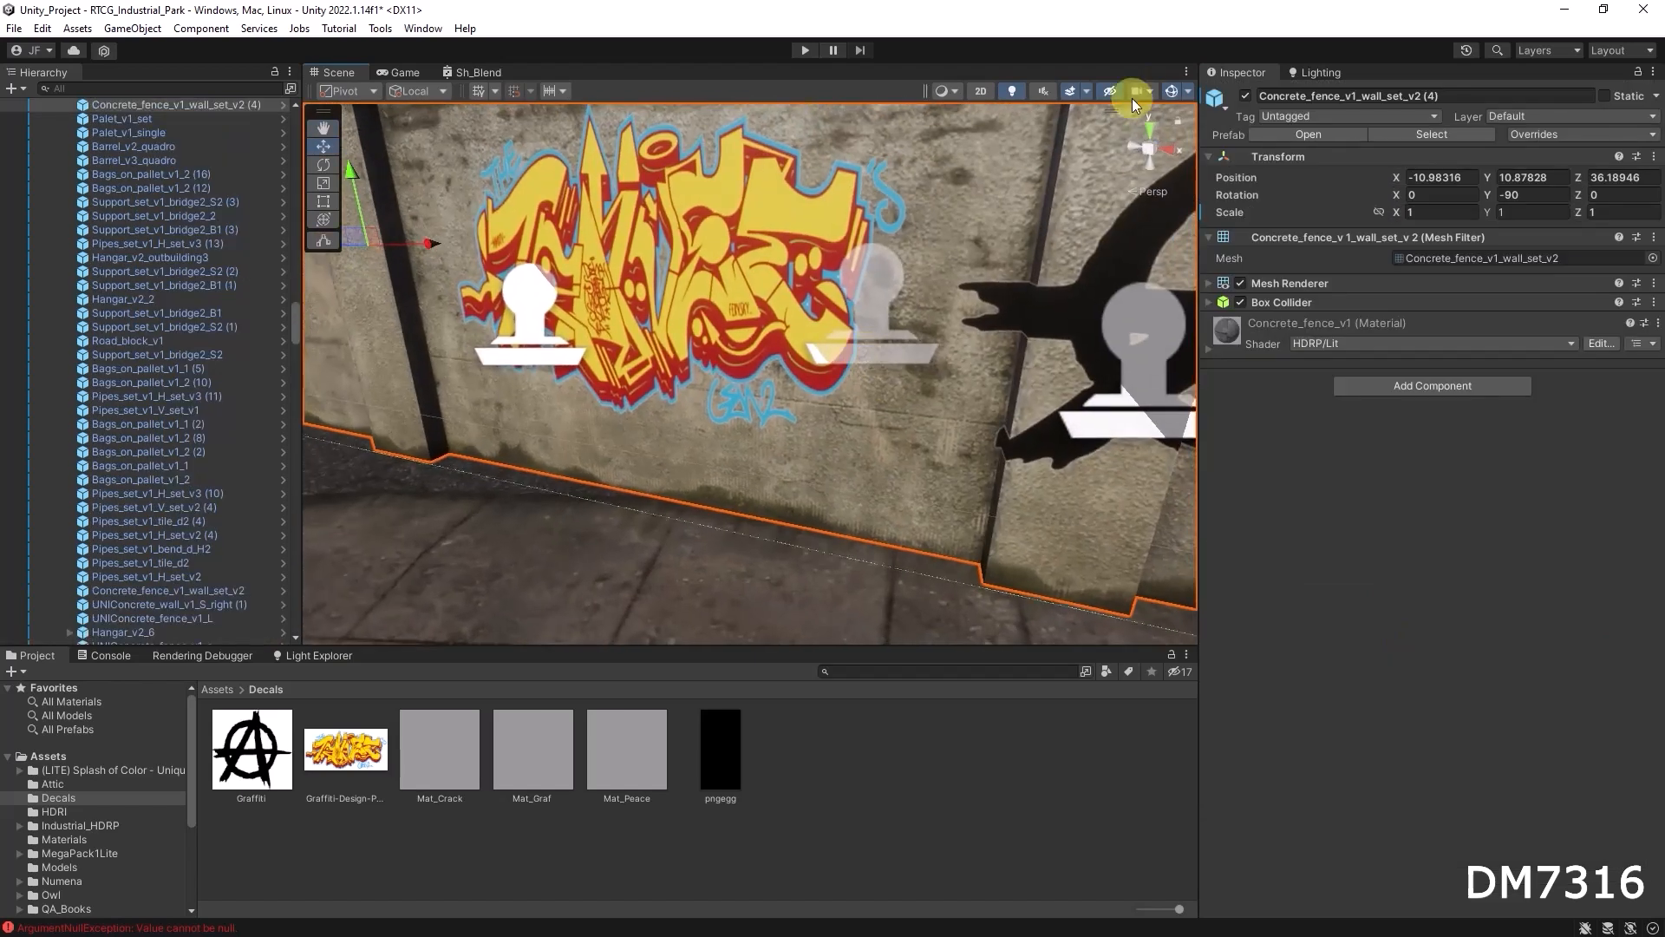
Hide the gizmos in the scene view and frame the fence graffiti closely
click(1172, 90)
scroll(867, 311, up, 4)
alt+drag(824, 257, 845, 242)
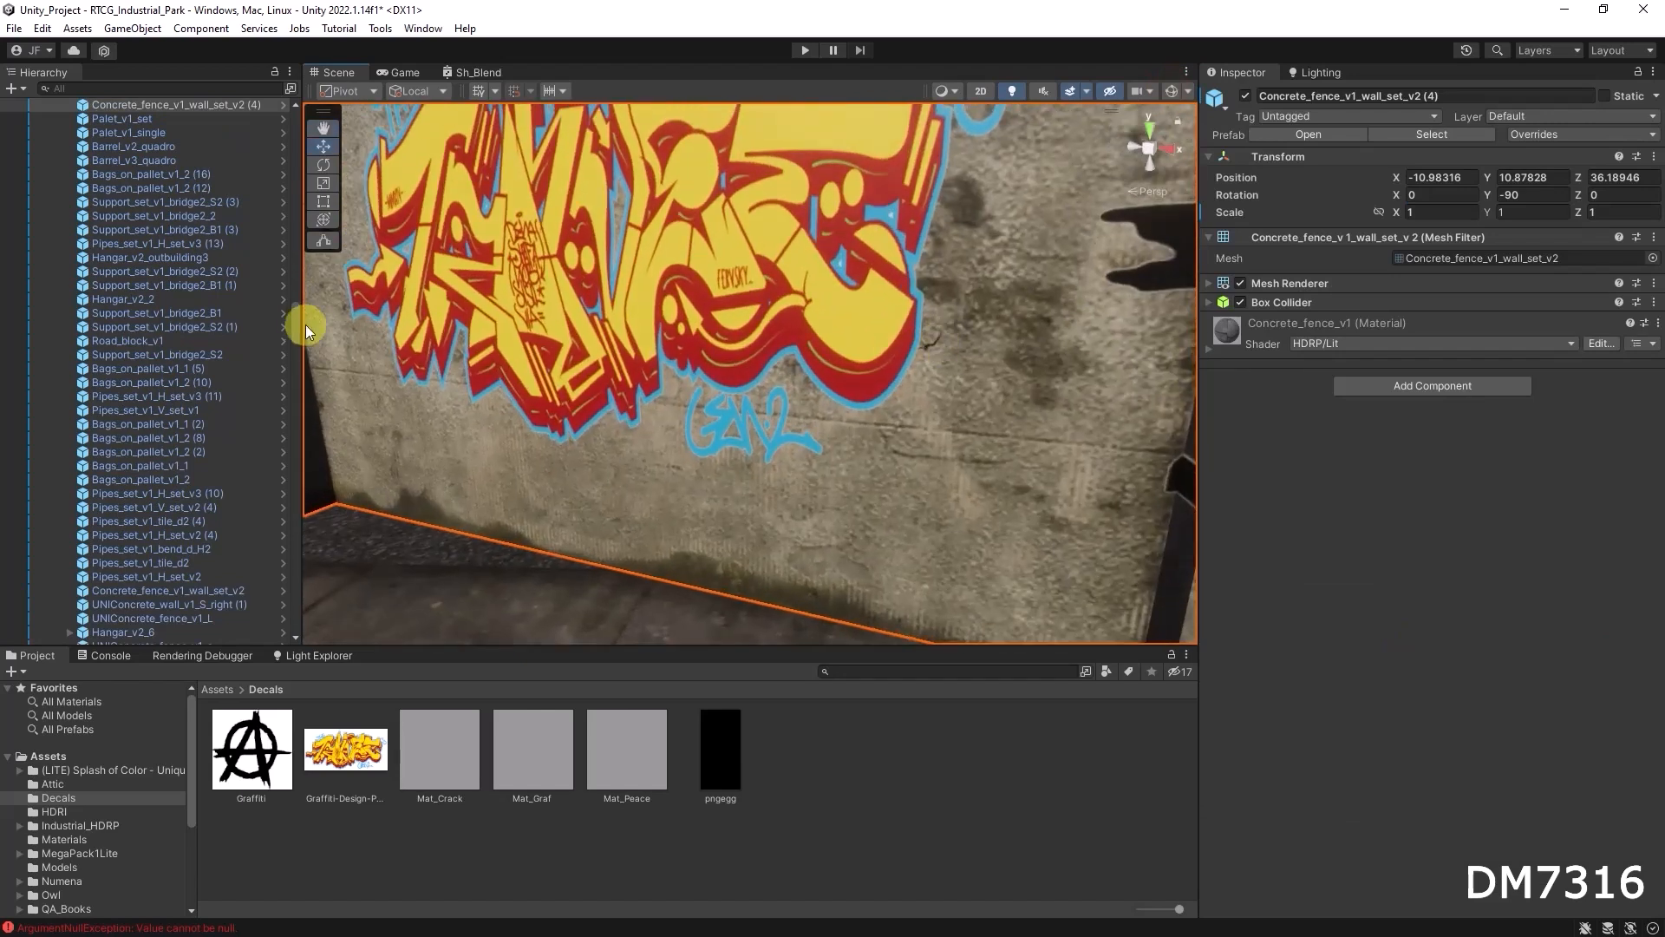
Collapse the Industrial_Park group in the scene hierarchy to reach the decal projectors
drag(293, 325, 269, 126)
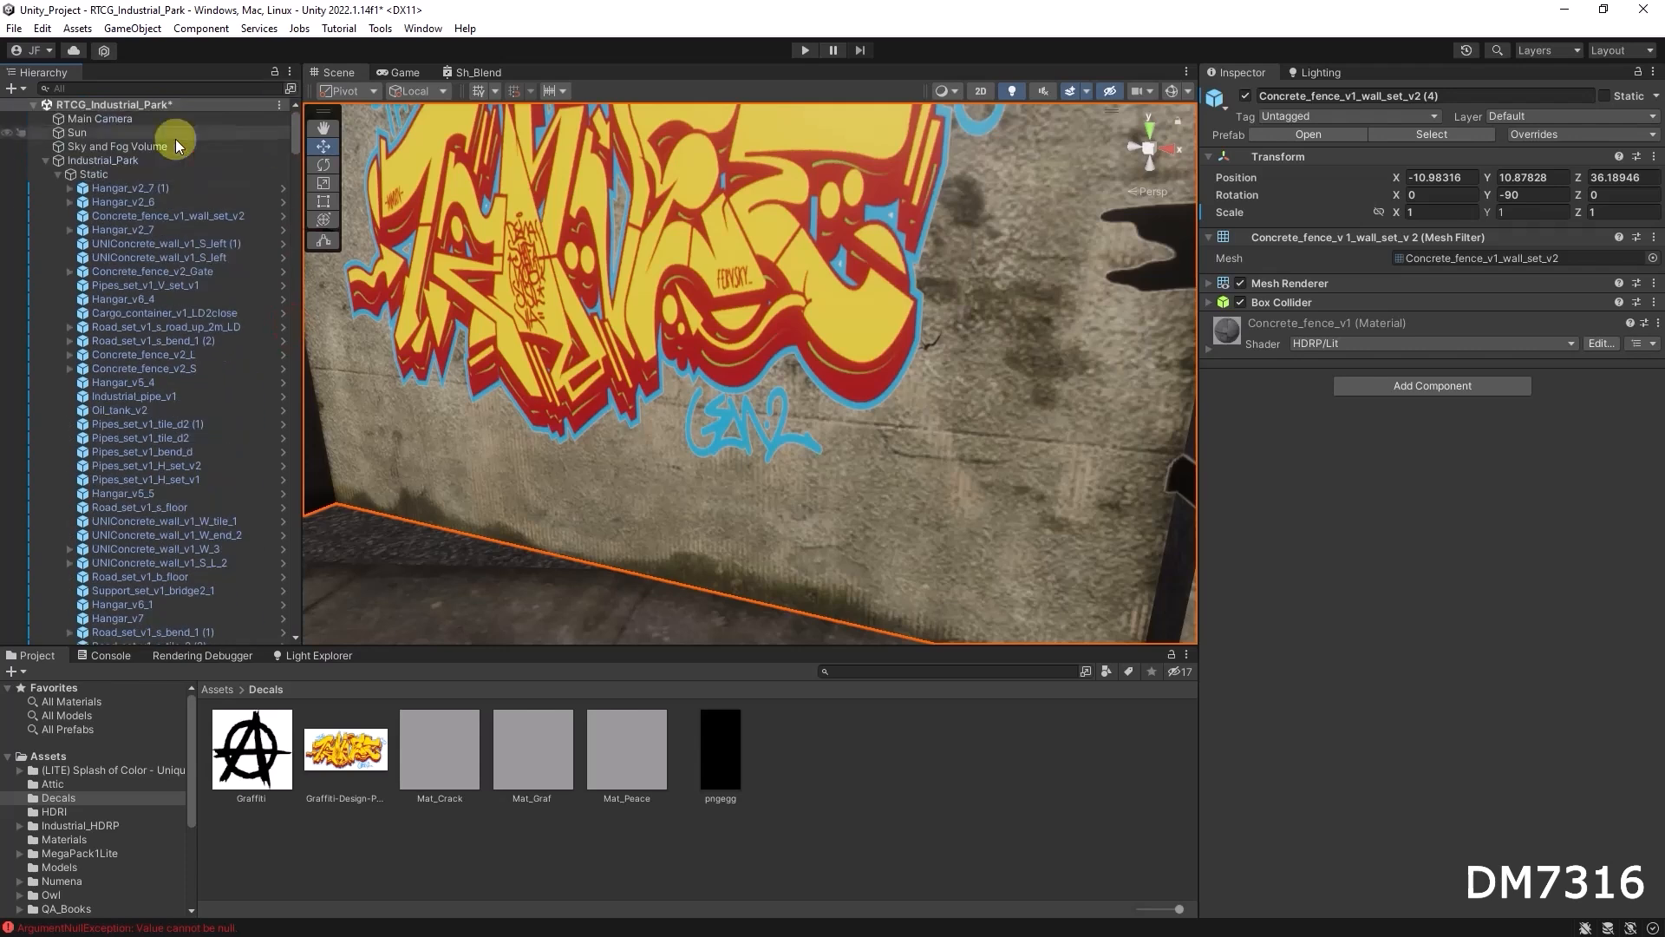
click(45, 160)
click(44, 160)
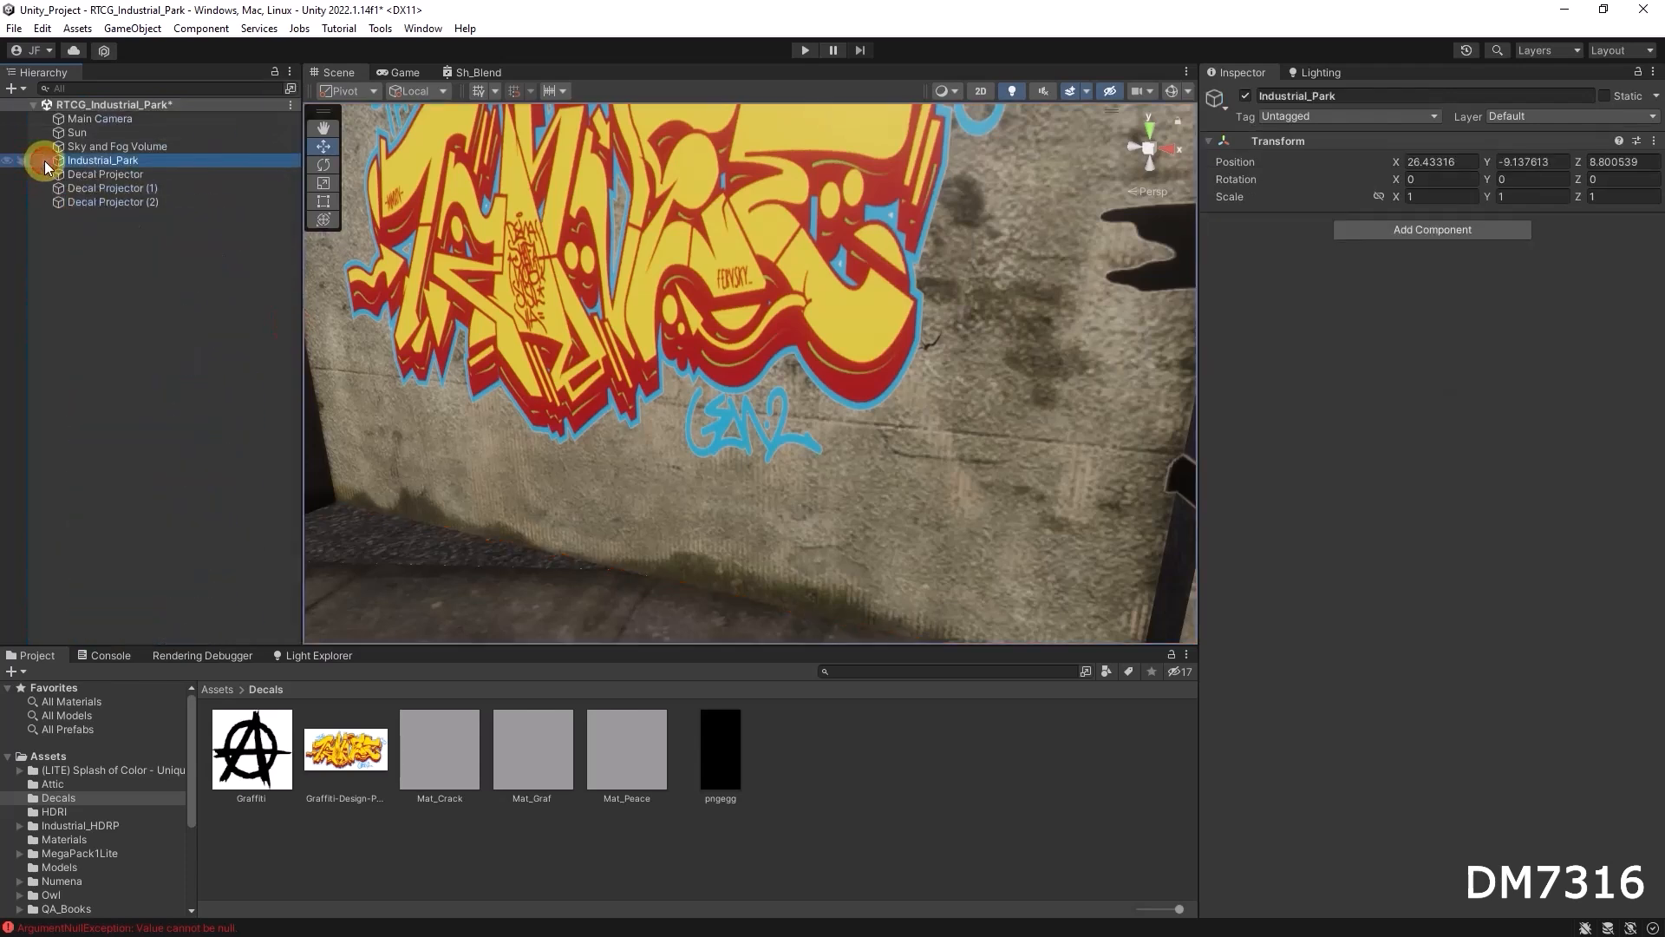
Move the graffiti decal projector sideways along the fence to about X 17.376, then deselect it
click(110, 188)
click(104, 173)
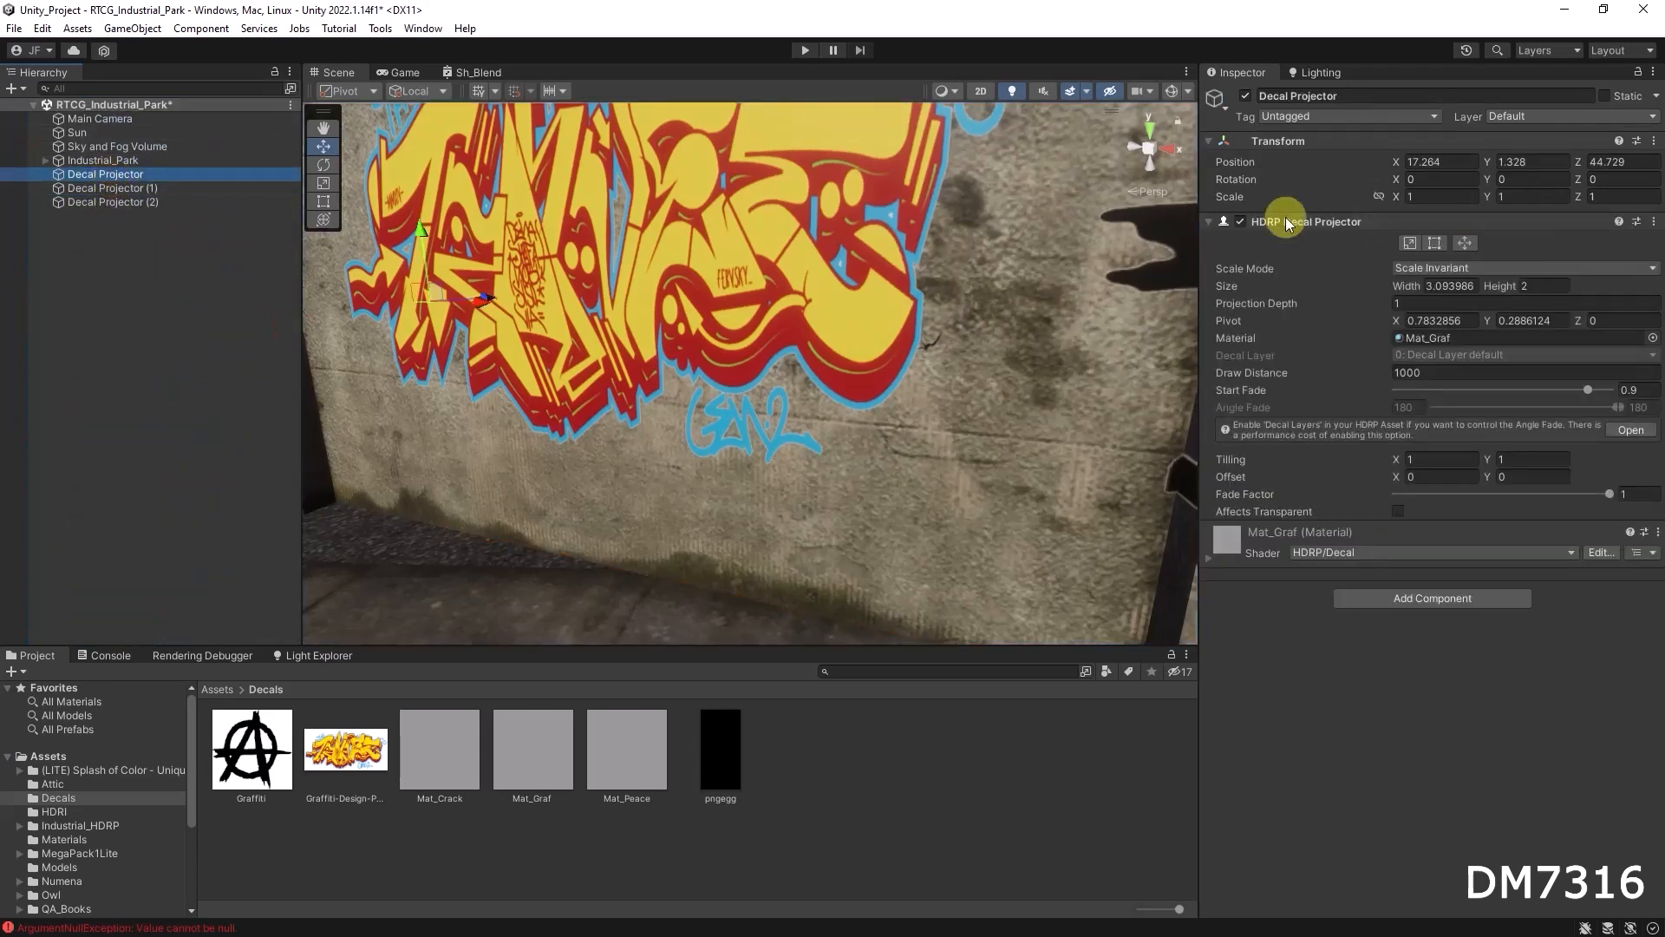
click(466, 313)
mouse_move(475, 305)
mouse_down()
mouse_move(395, 294)
mouse_move(494, 307)
mouse_up()
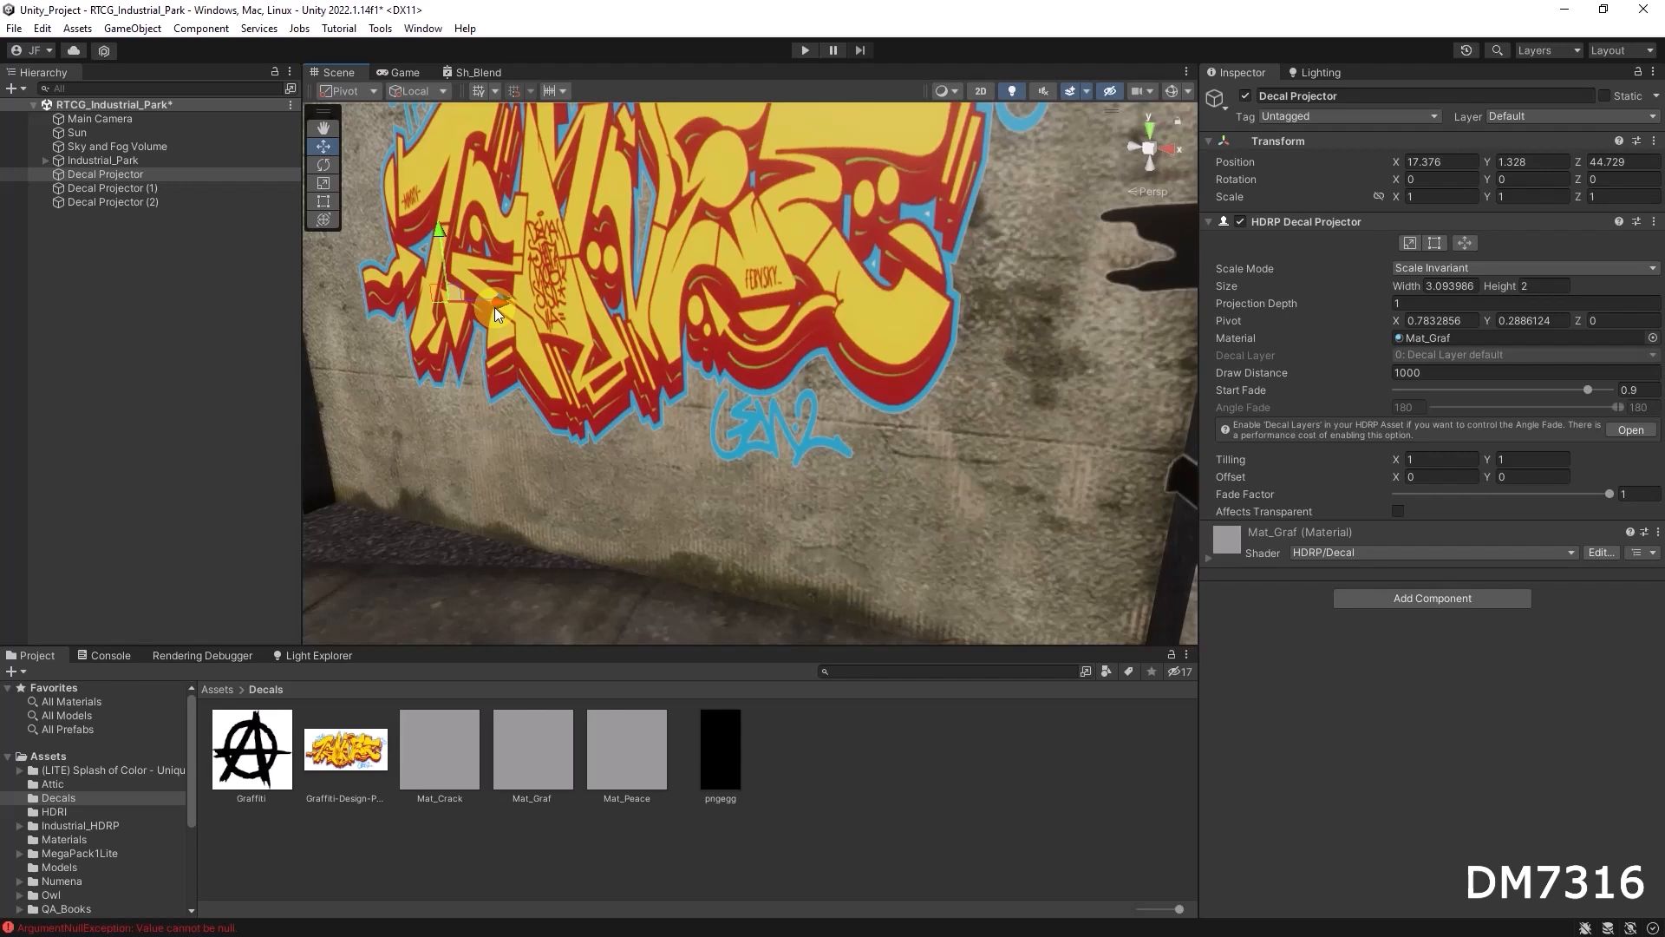
click(791, 543)
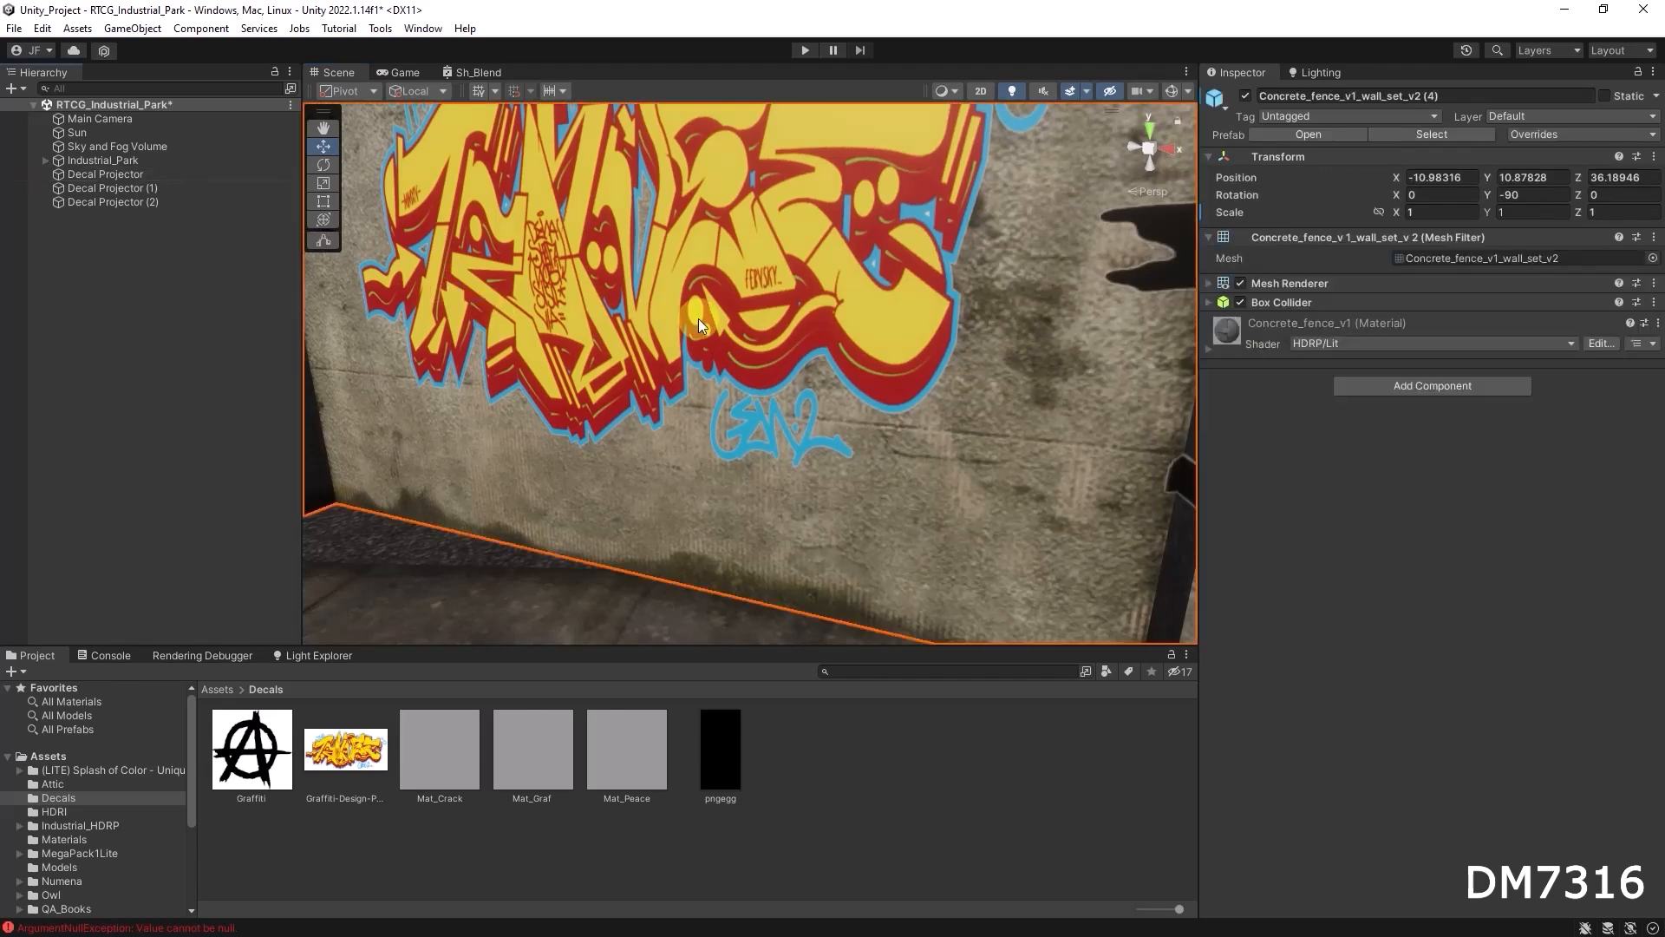
Set the Mat_Crack material's draw order to 1 so the cracks render over the graffiti
alt+drag(850, 320, 811, 331)
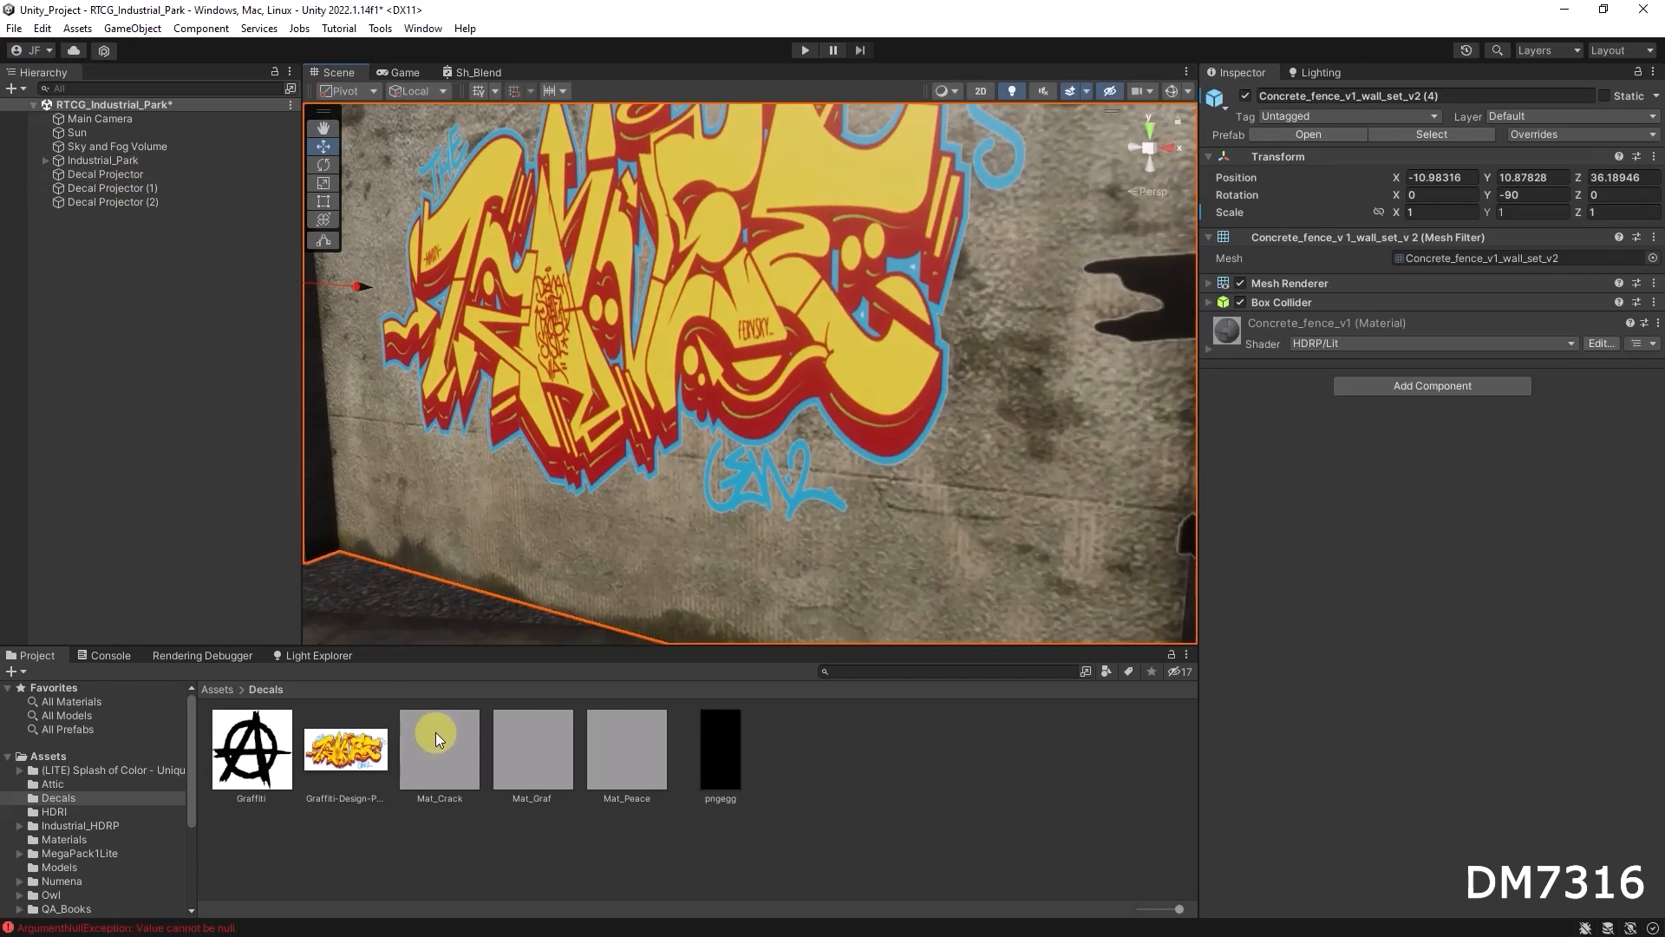
click(527, 746)
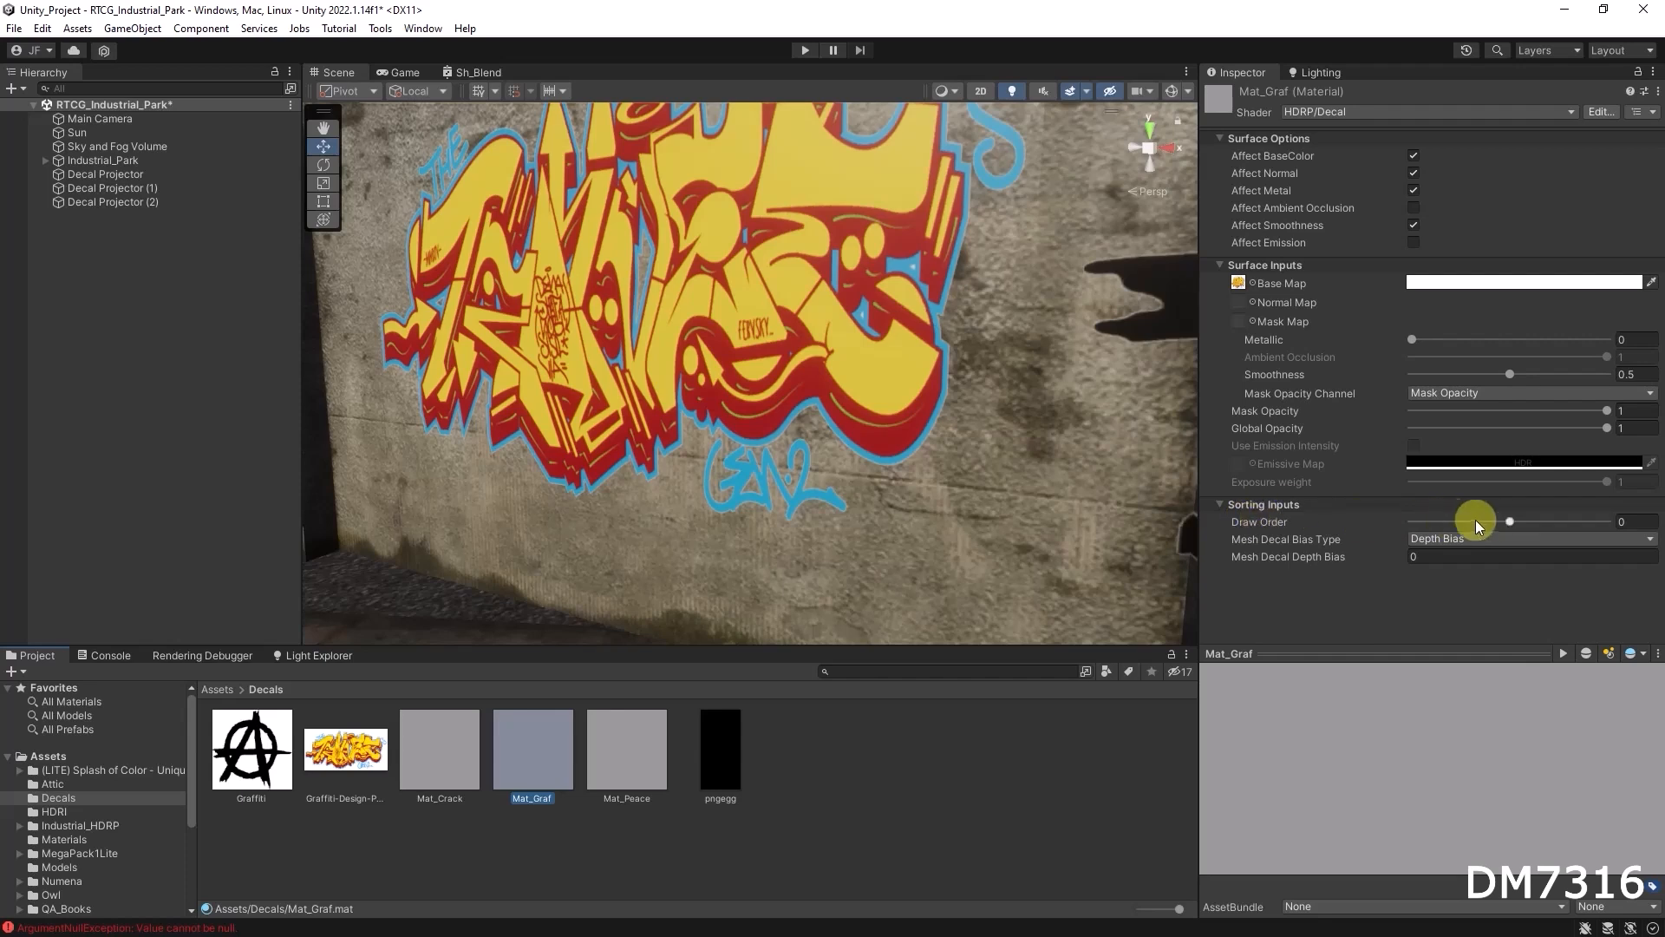
click(607, 746)
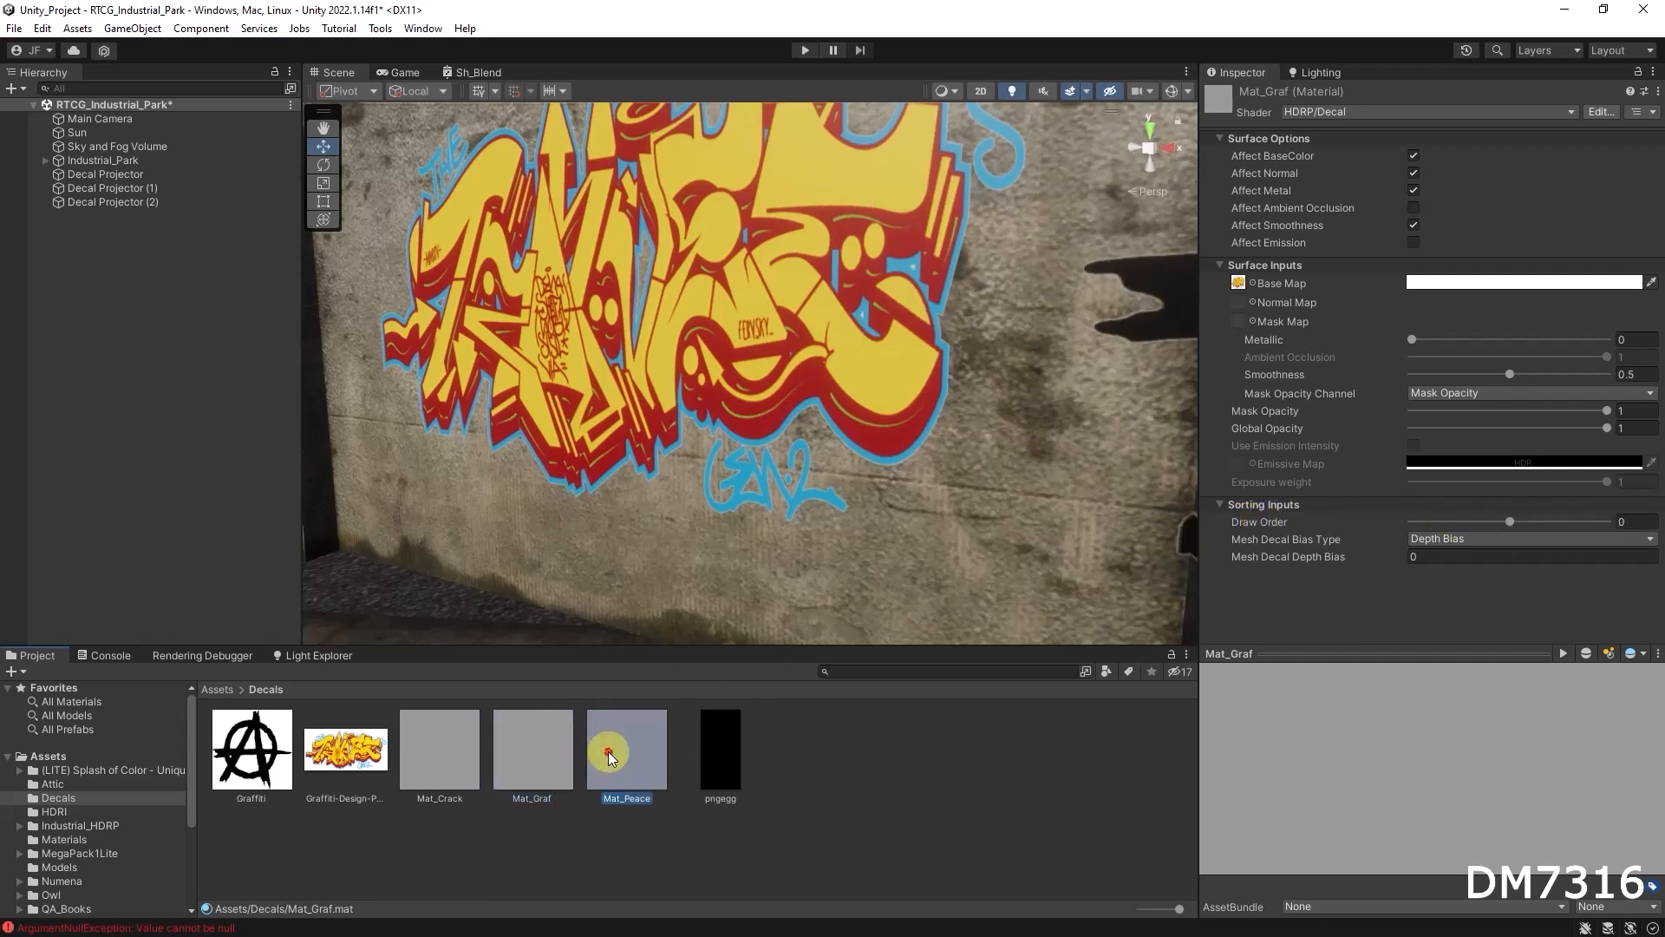
click(442, 751)
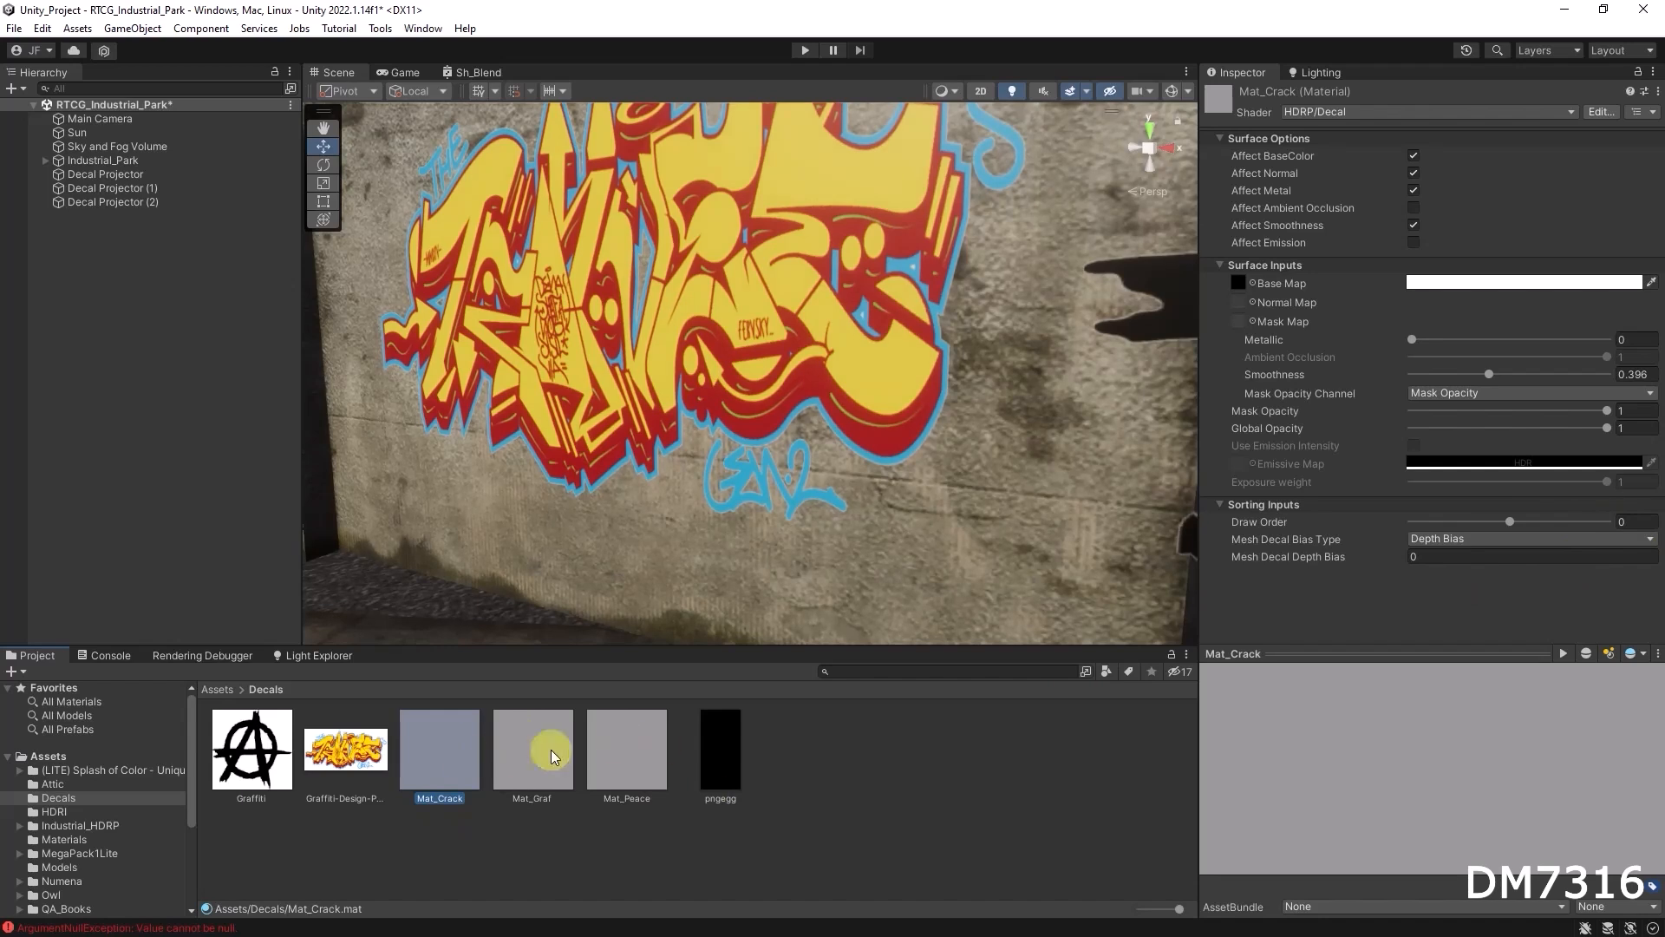
click(1634, 521)
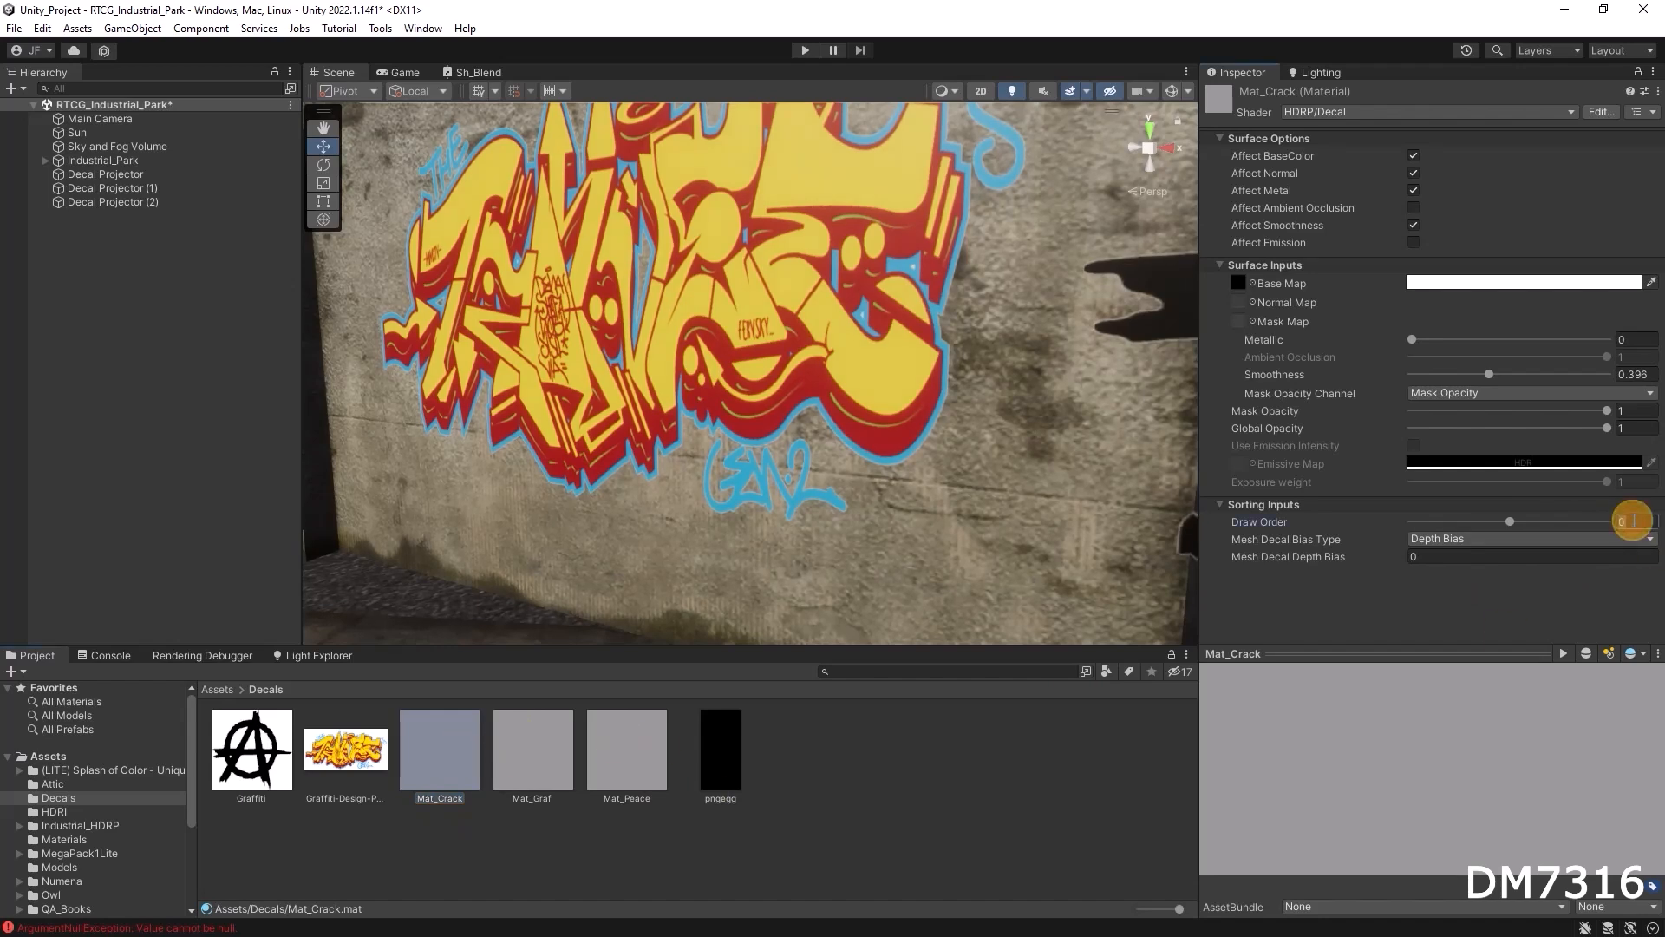
text(1)
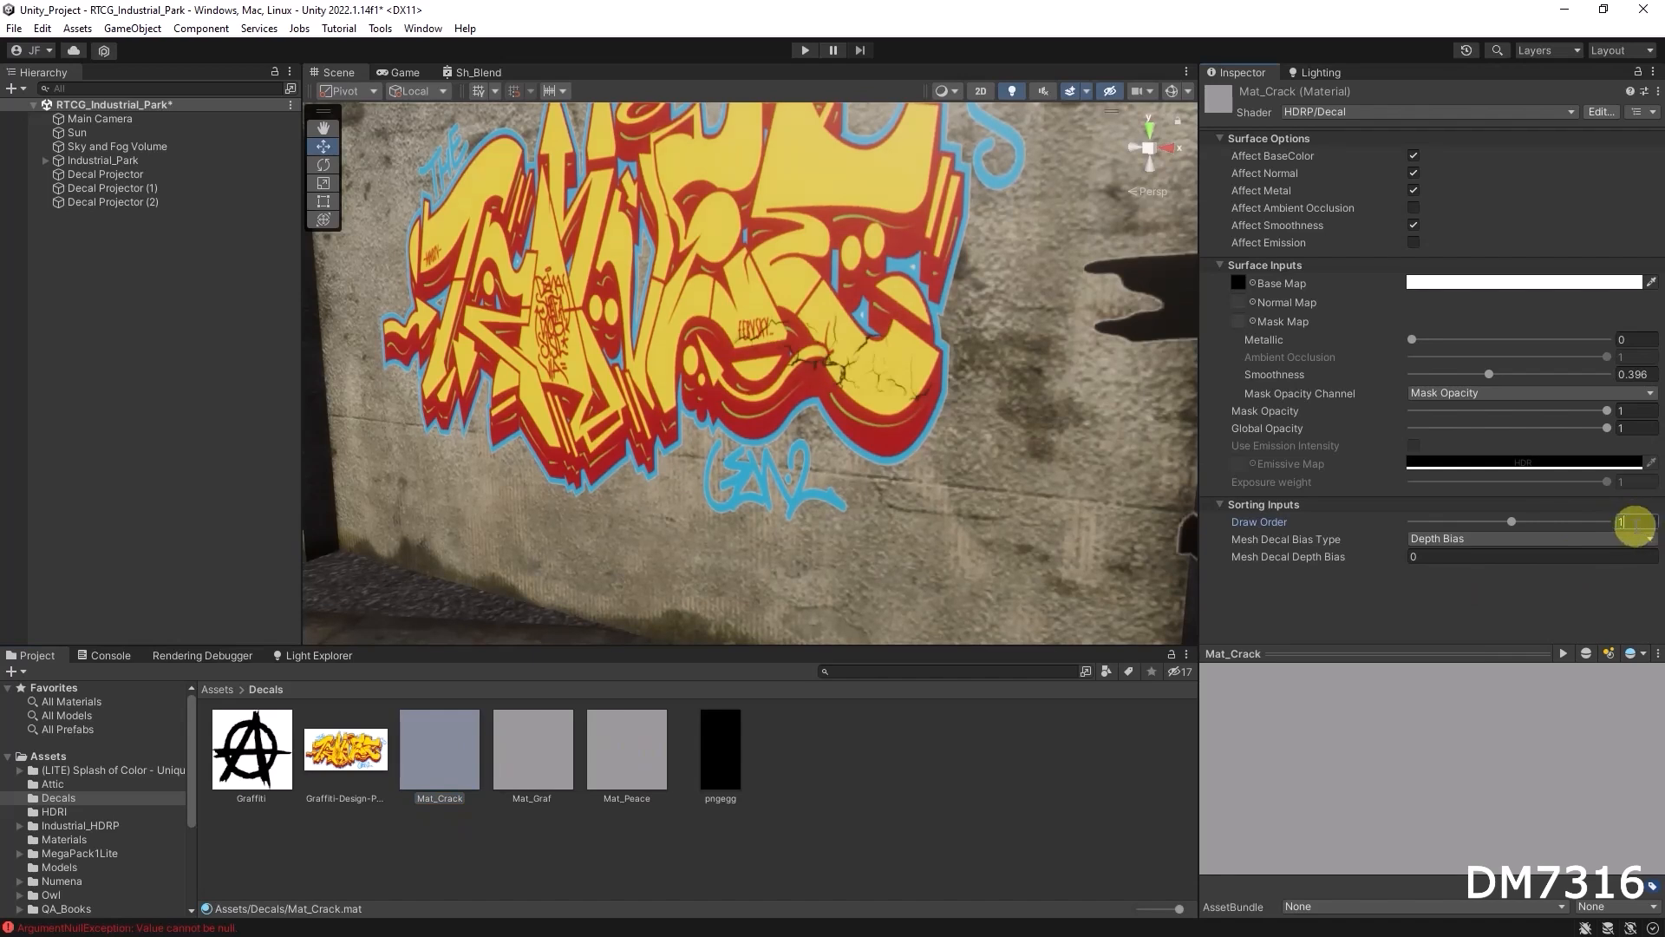
Set the Mat_Crack material's draw order to 2 and open the Mat_Graf material's settings
drag(1634, 525, 1606, 519)
text(2)
mouse_move(835, 414)
alt+mouse_down()
mouse_move(941, 404)
mouse_move(886, 420)
alt+mouse_up()
click(532, 752)
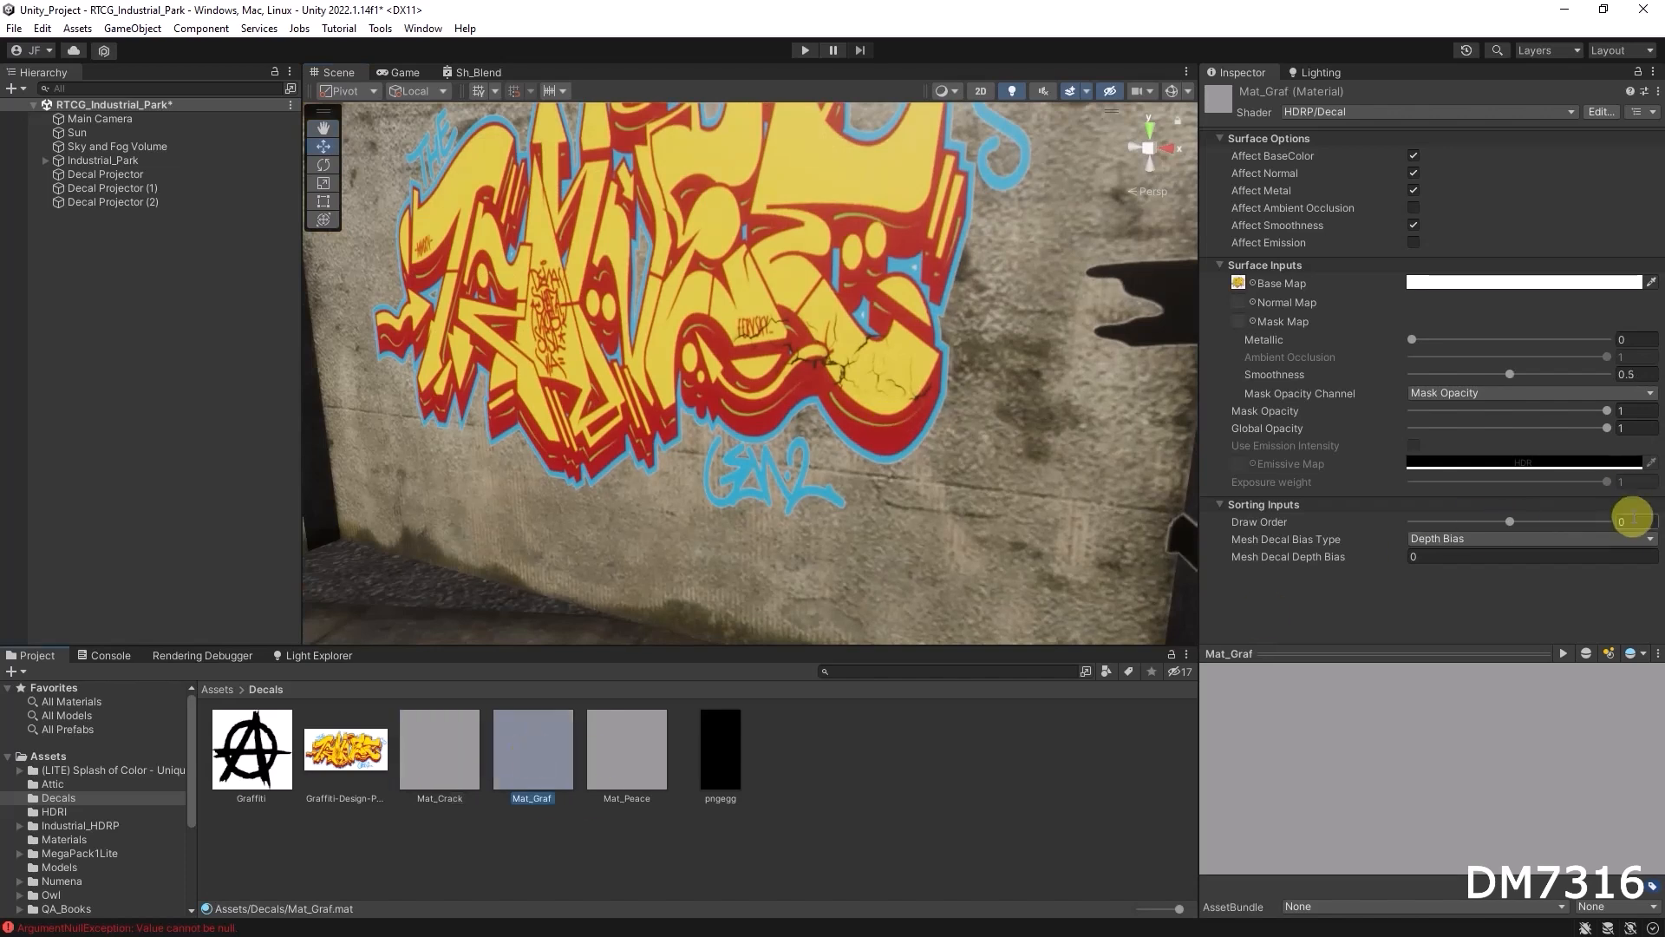
Show the gizmos in the scene view and move the black symbol's decal projector along the fence onto the graffiti, to about X 17.445
alt+drag(872, 455, 882, 426)
alt+right_drag(945, 482, 956, 335)
click(1018, 324)
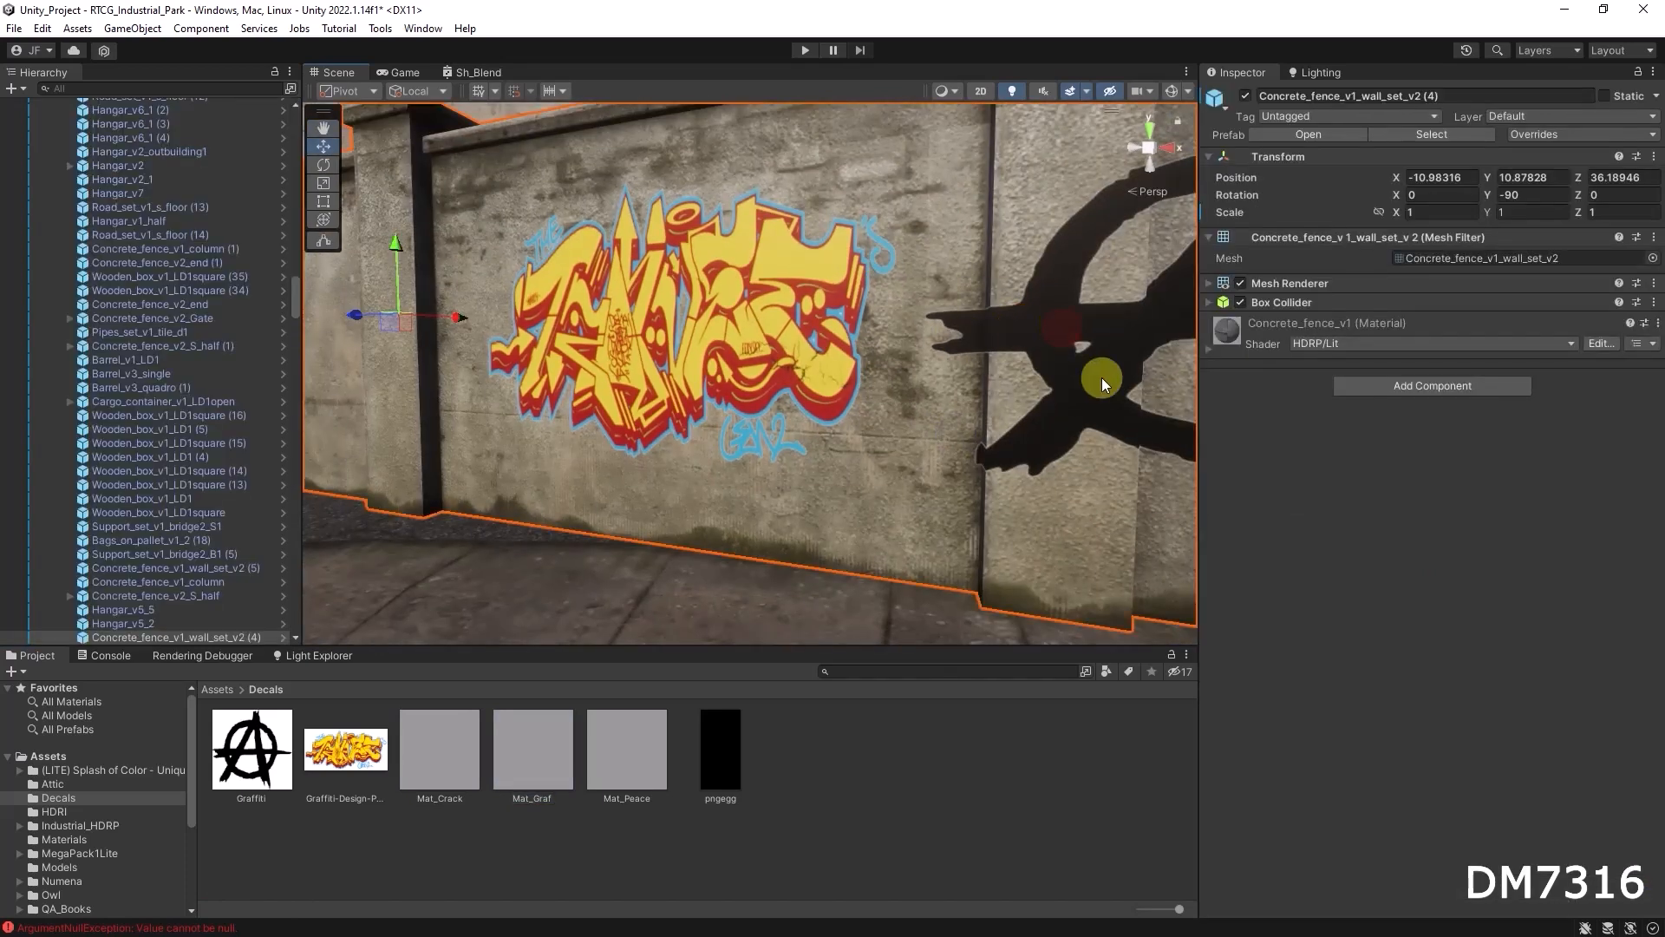
alt+right_drag(973, 410, 1075, 252)
click(1173, 88)
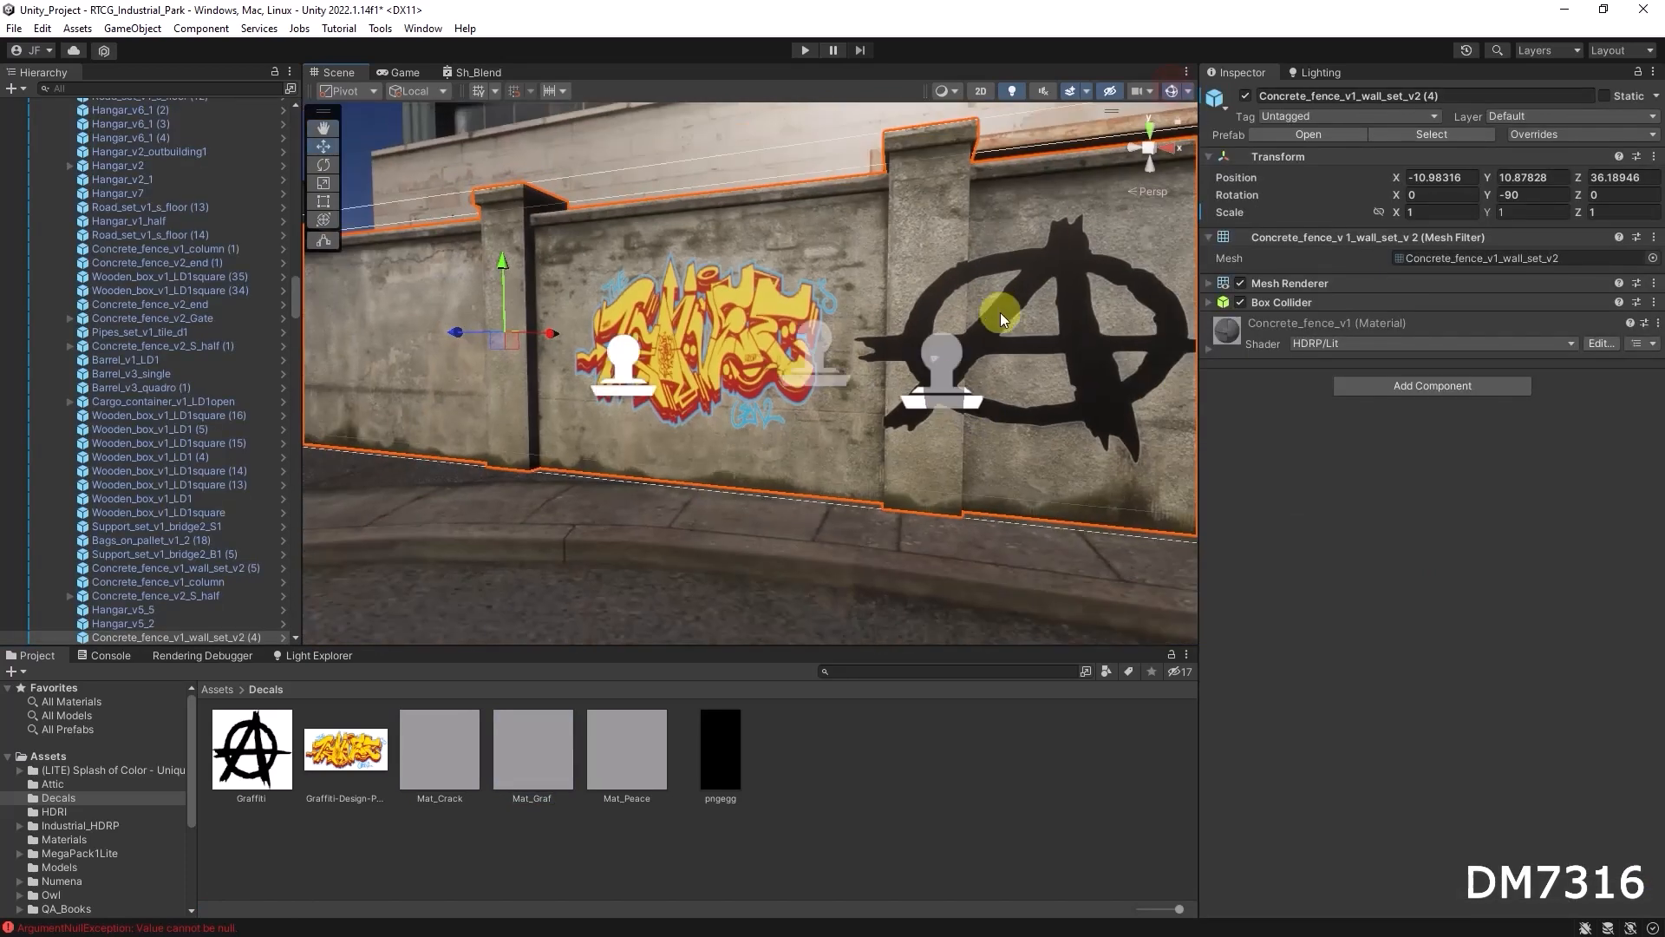
click(946, 378)
drag(1020, 369, 690, 350)
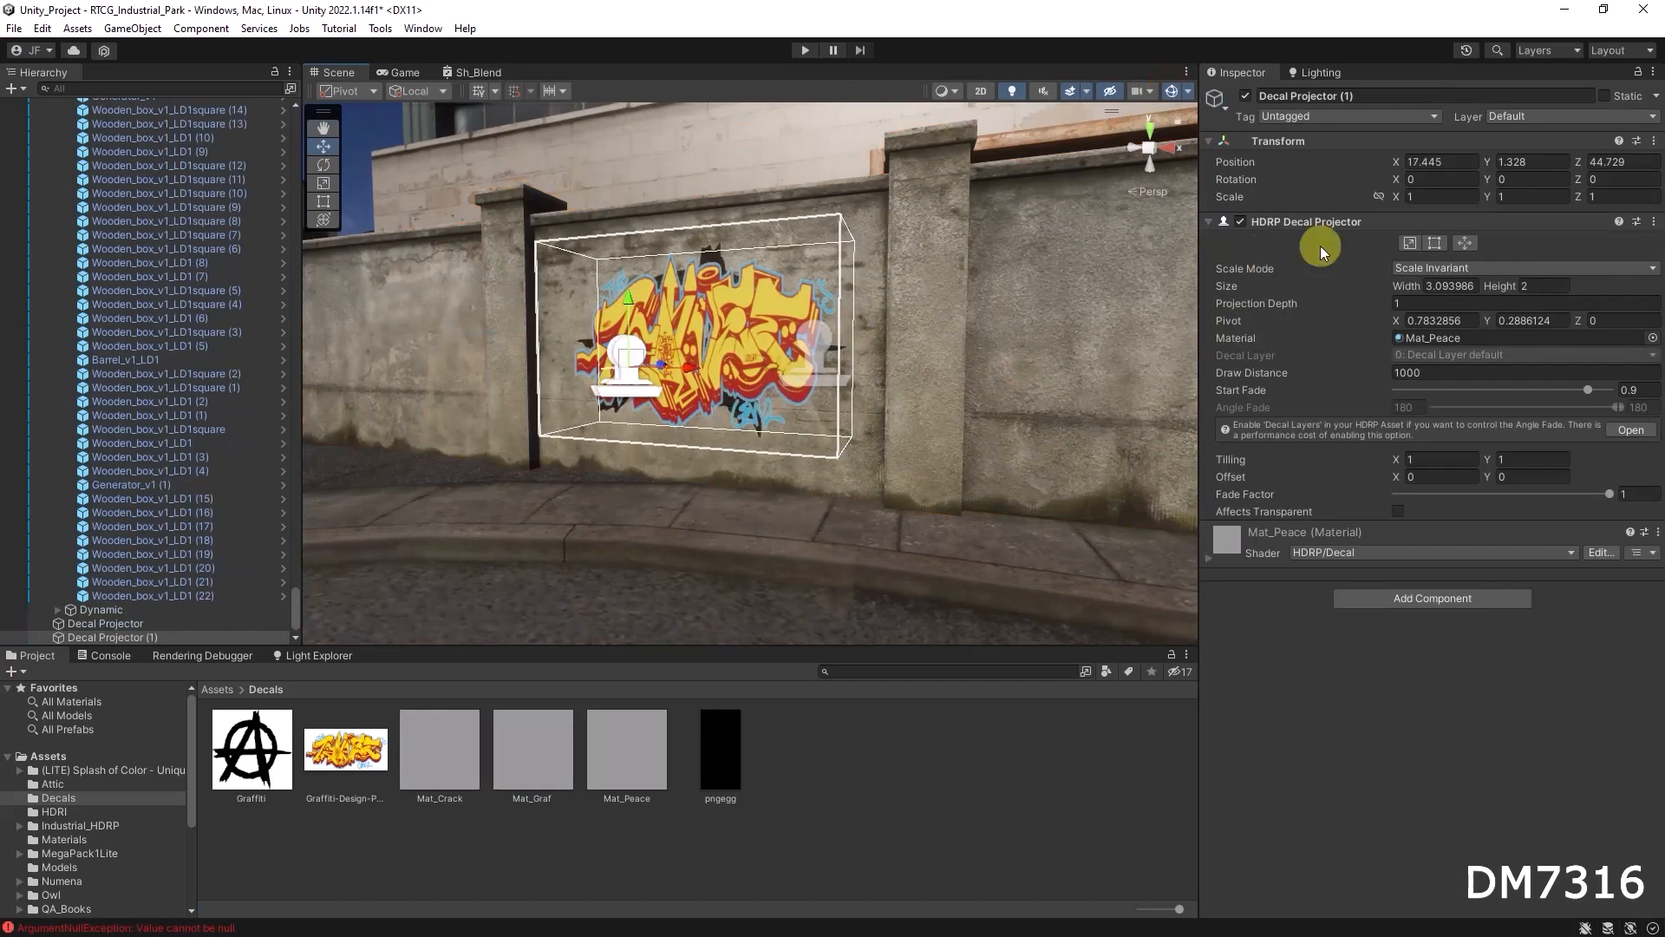
Shrink the symbol's decal projector to a width of 1 and a height of 1
click(1408, 243)
drag(847, 338, 679, 339)
drag(625, 247, 625, 275)
click(1460, 284)
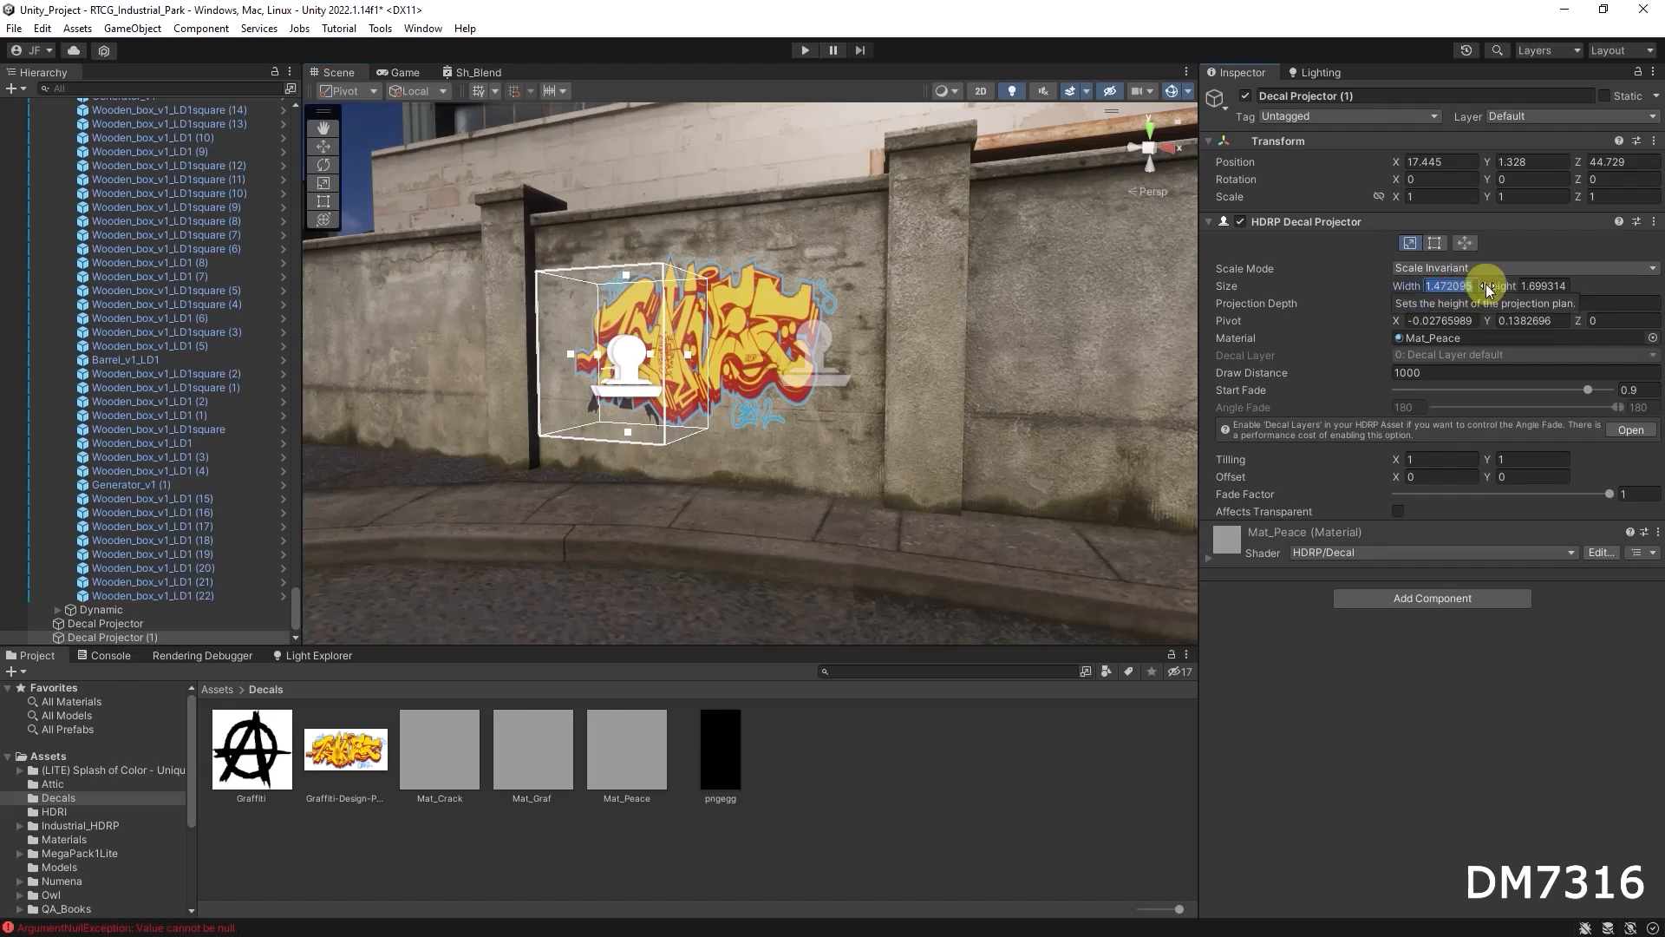
text(1)
key(Tab)
text(1)
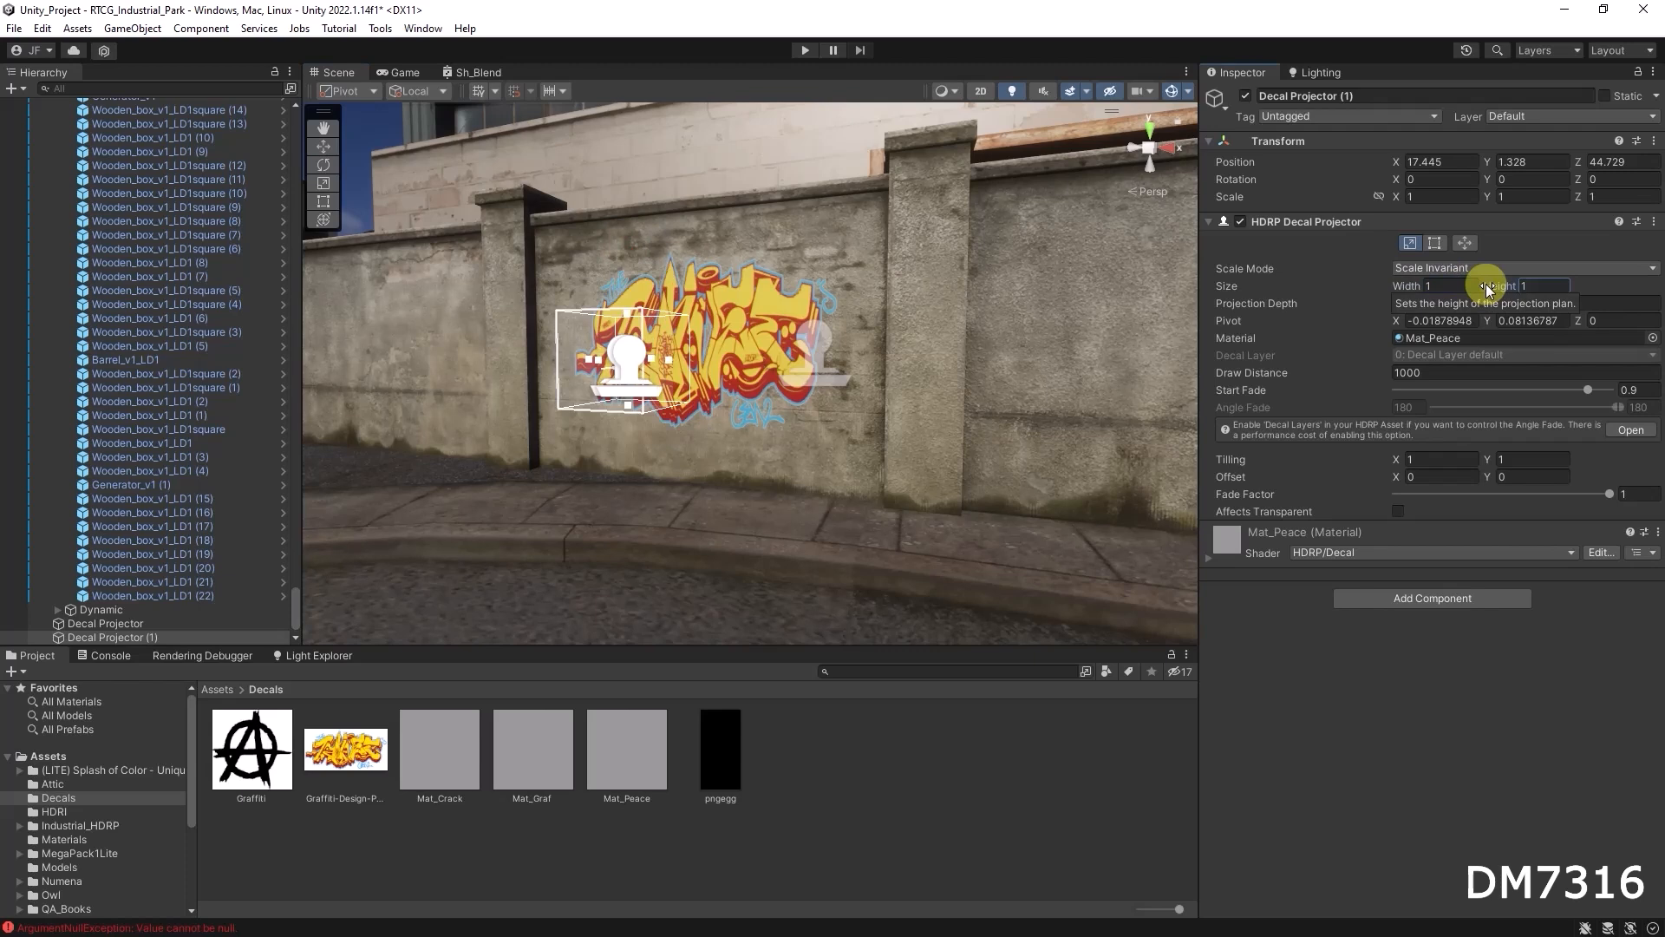
Lower the symbol's decal projector to about Y 0.864 so it overlaps the graffiti's lower edge
alt+drag(646, 387, 921, 423)
alt+drag(552, 382, 698, 409)
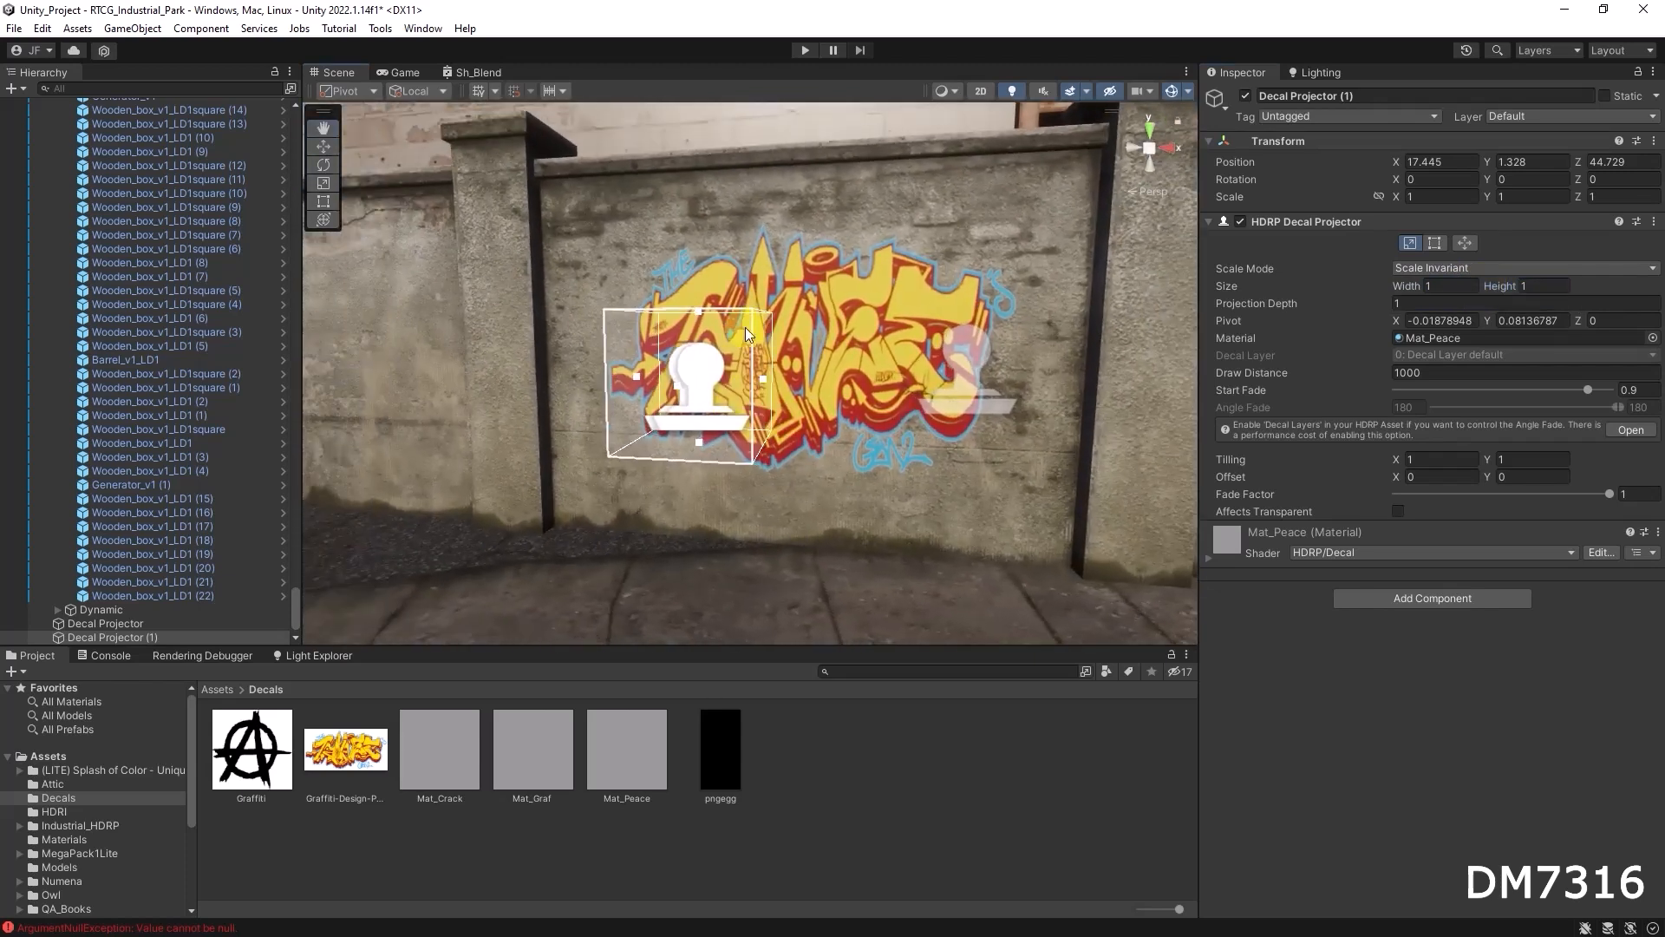
key(w)
drag(700, 316, 696, 377)
alt+right_drag(720, 390, 1409, 466)
alt+middle_drag(902, 421, 877, 368)
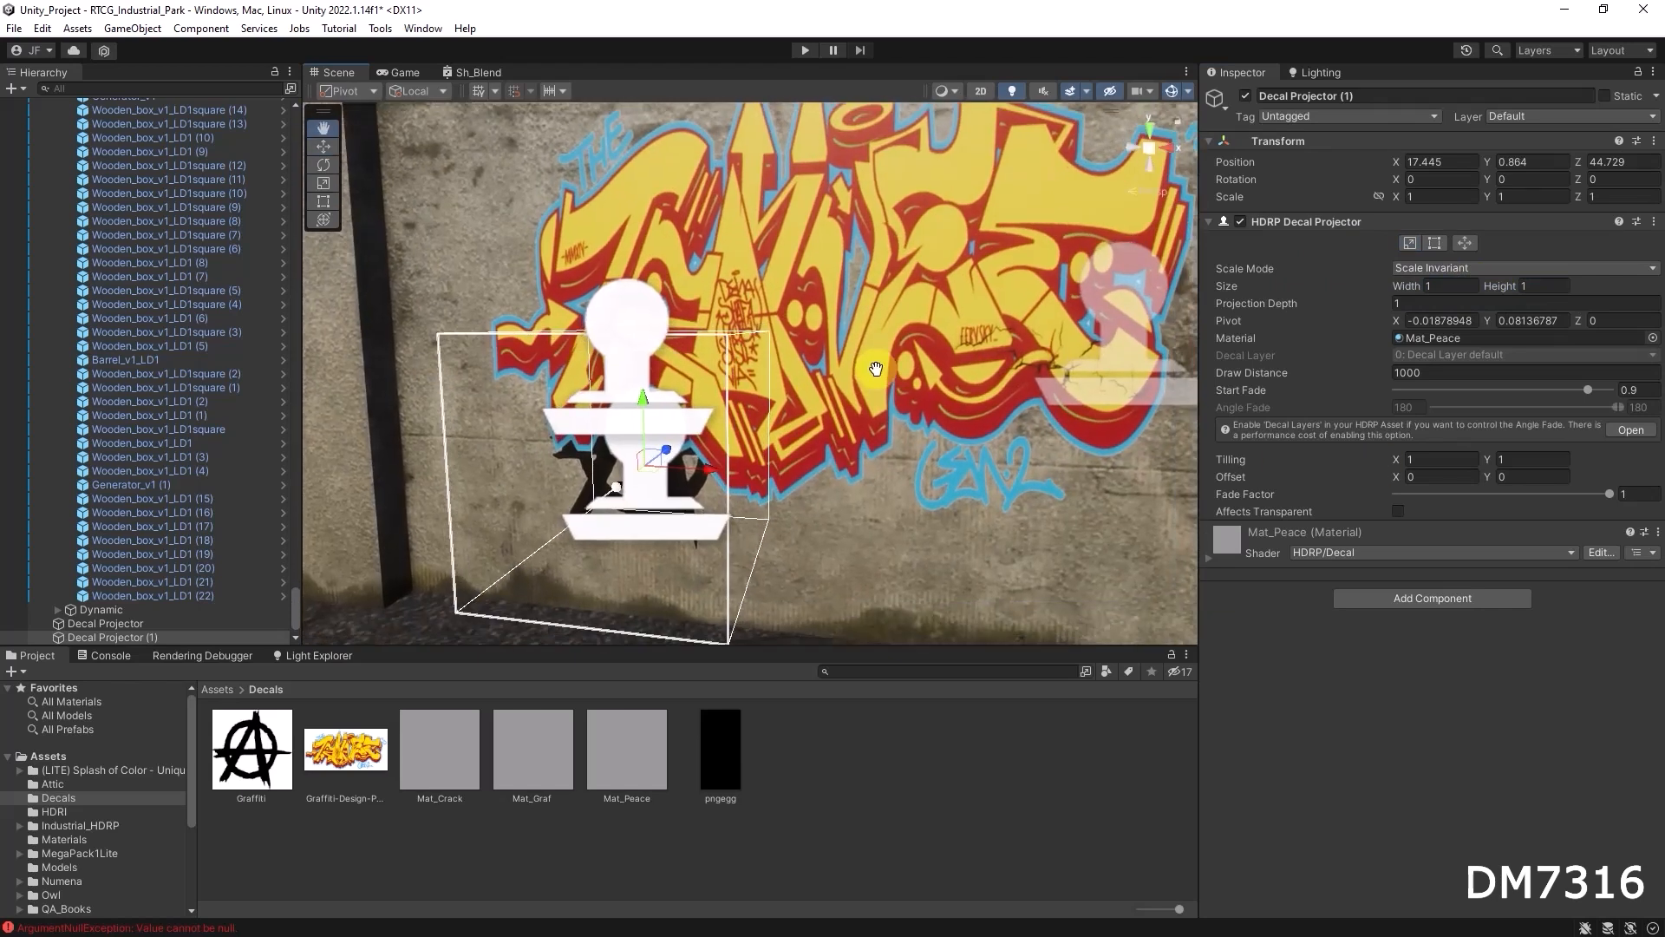
Raise the Mat_Peace material's draw order so the symbol renders over the graffiti, and check it against Mat_Crack's draw order
click(518, 767)
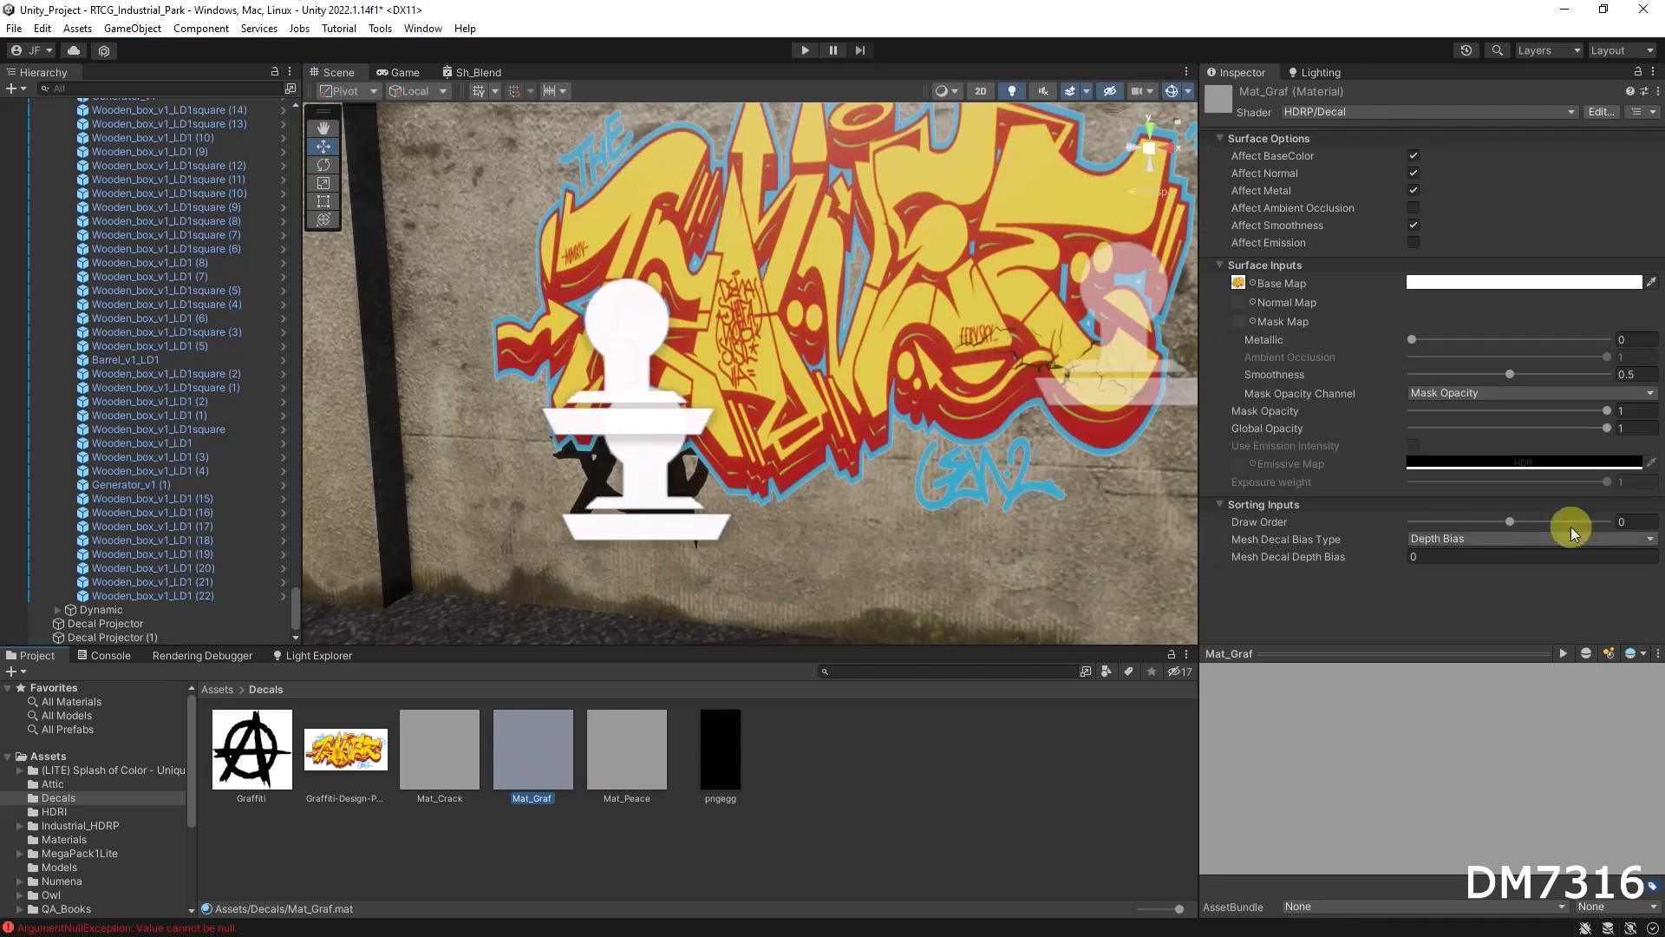
click(621, 749)
click(1638, 521)
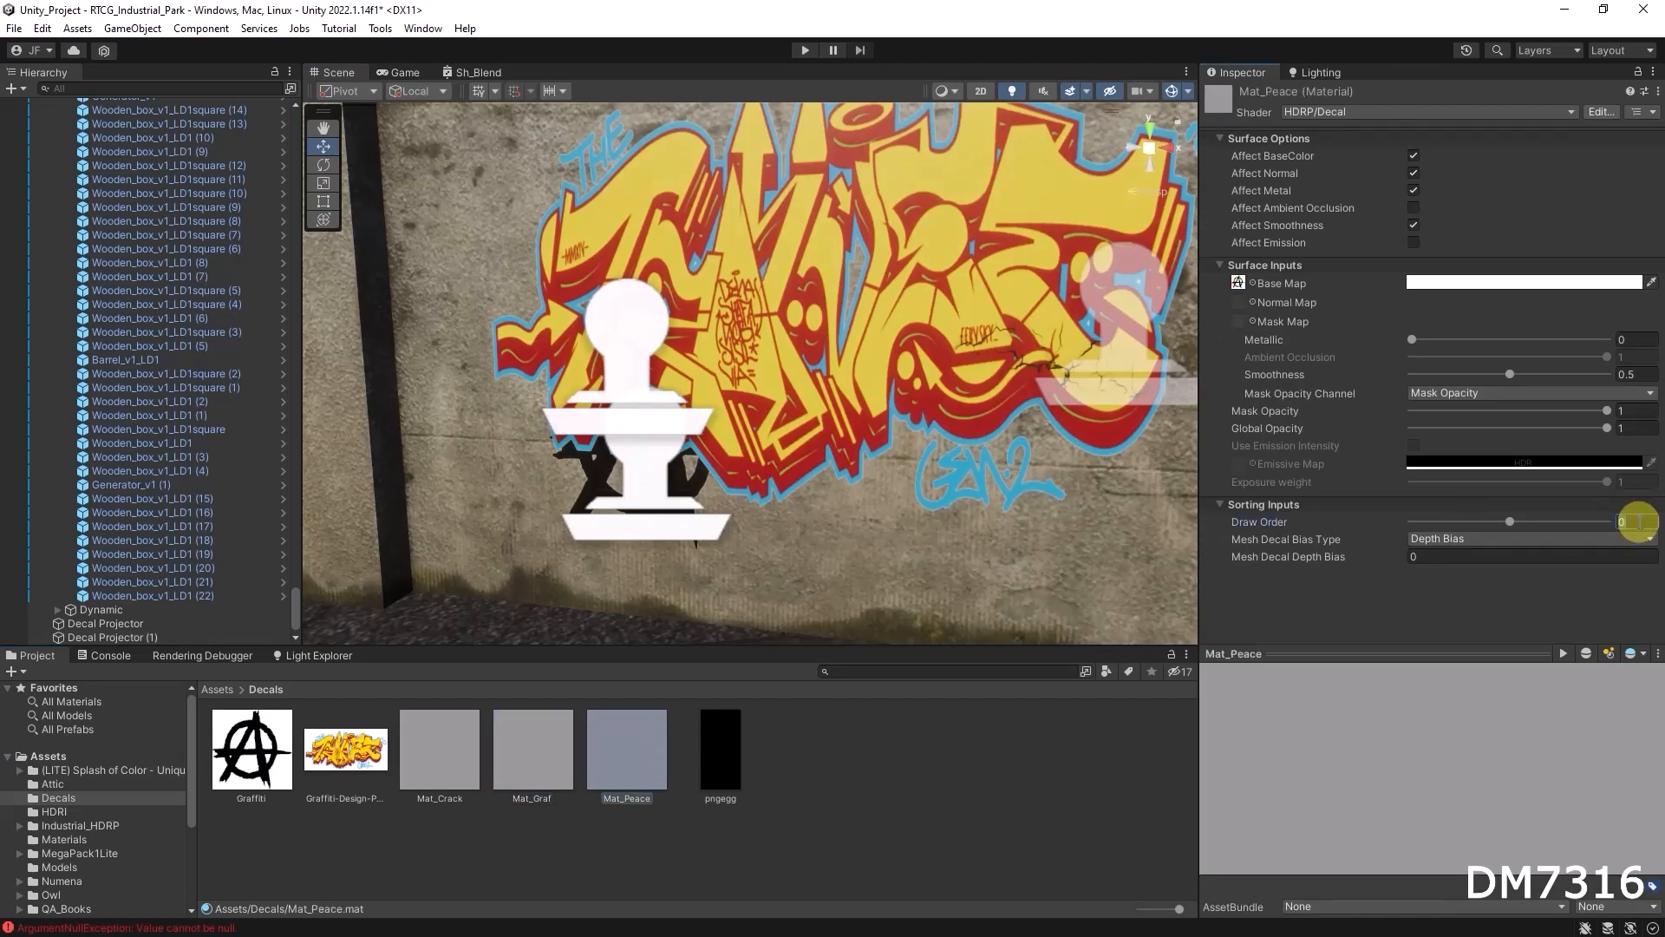
click(433, 751)
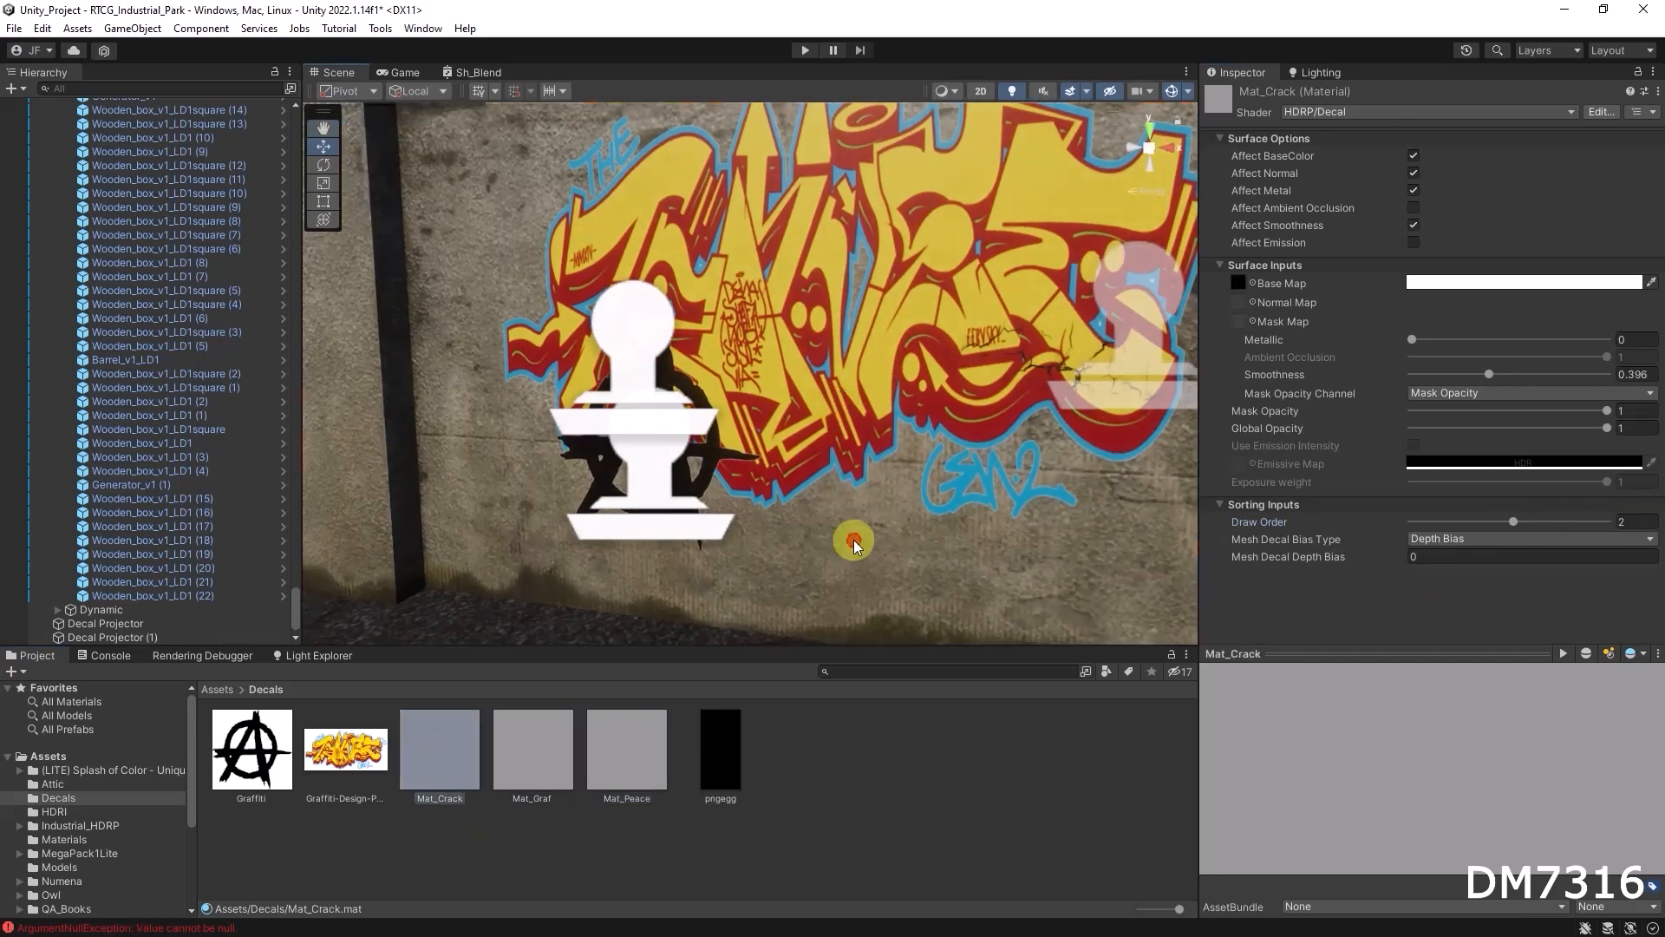
click(853, 539)
alt+drag(916, 341, 895, 404)
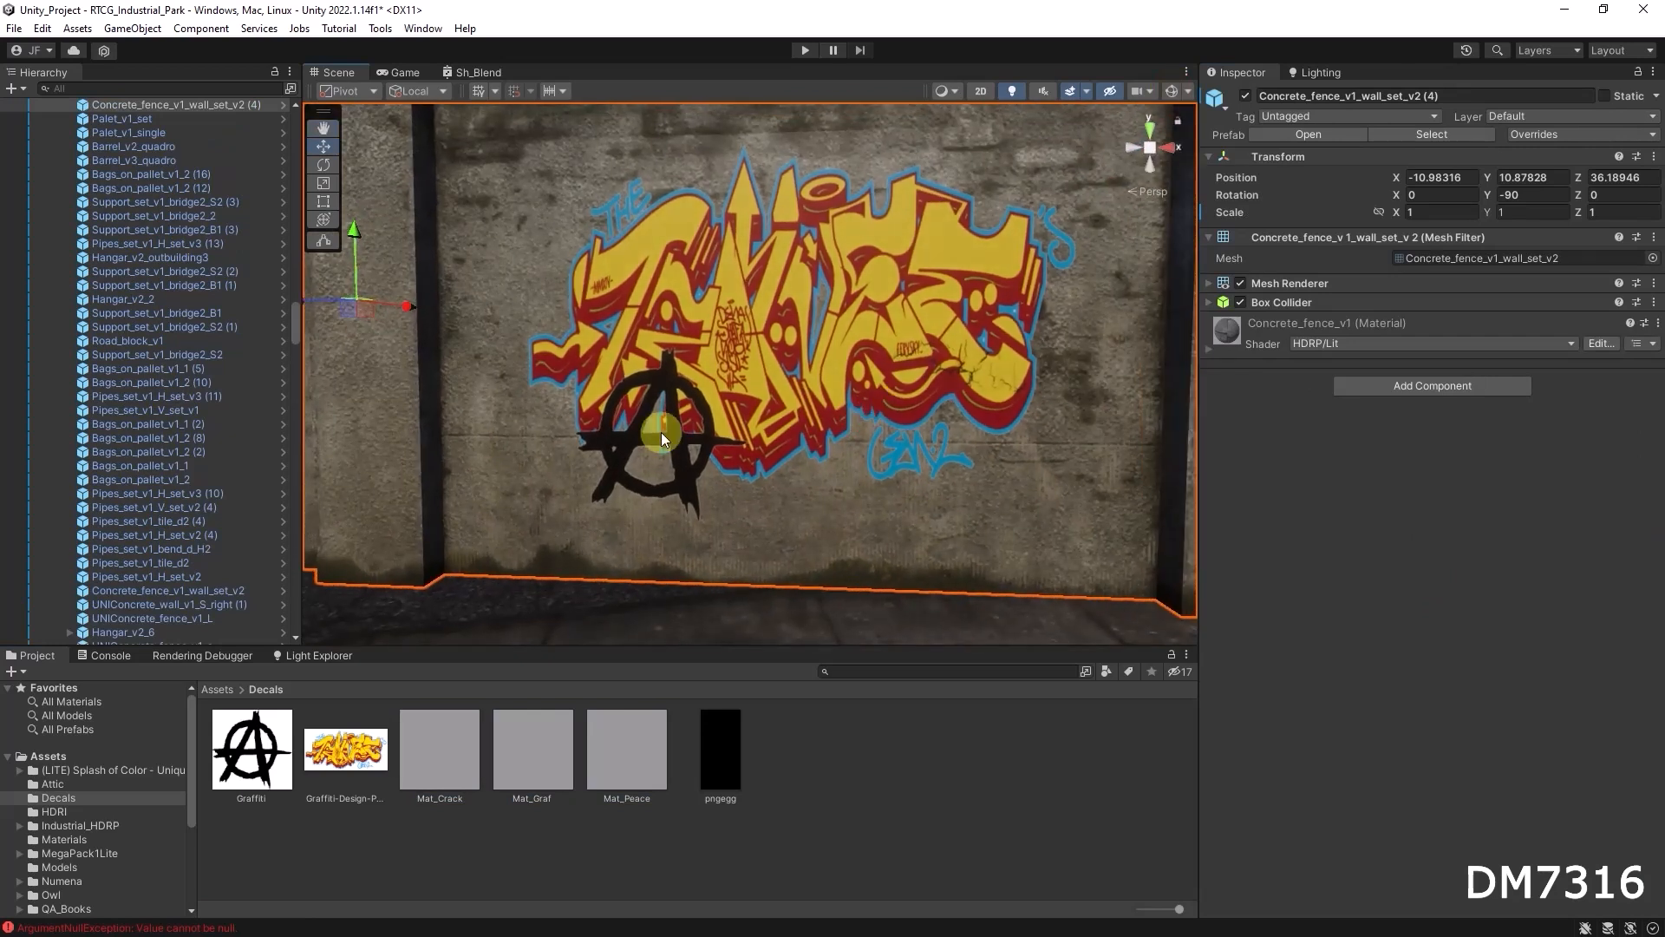